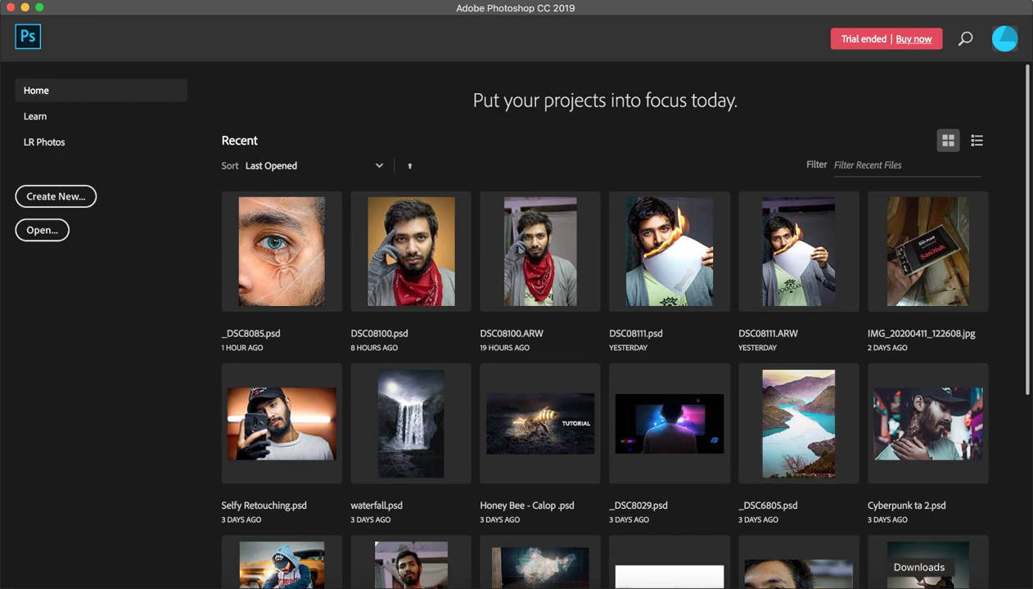
# - Open the walking hooded man photo from Downloads in Photoshop and zoom in on his head
pyautogui.click(876, 583)
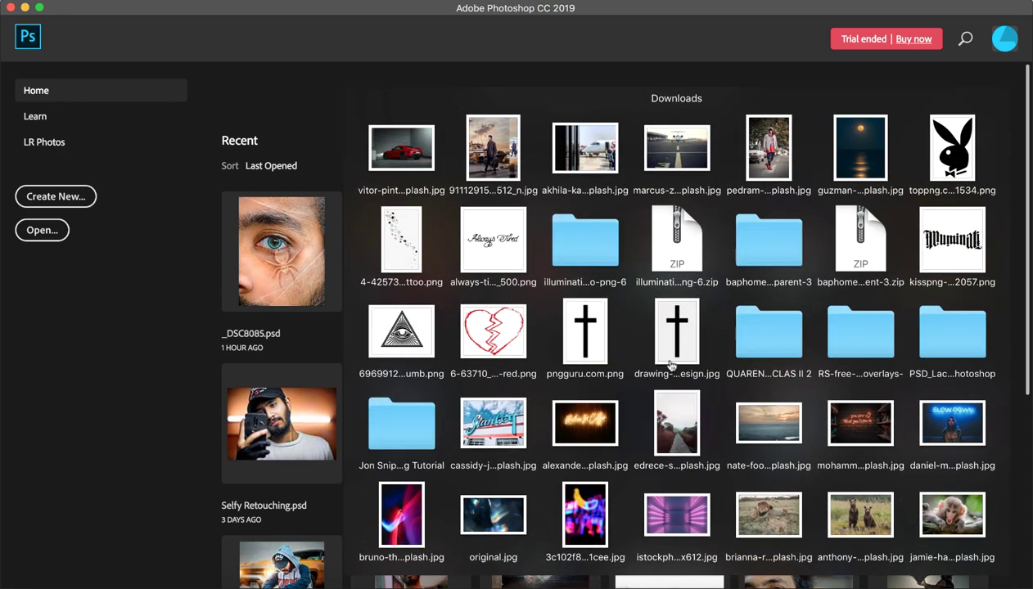
pyautogui.moveTo(751, 138)
pyautogui.mouseDown()
pyautogui.moveTo(446, 573)
pyautogui.moveTo(542, 583)
pyautogui.moveTo(524, 579)
pyautogui.mouseUp()
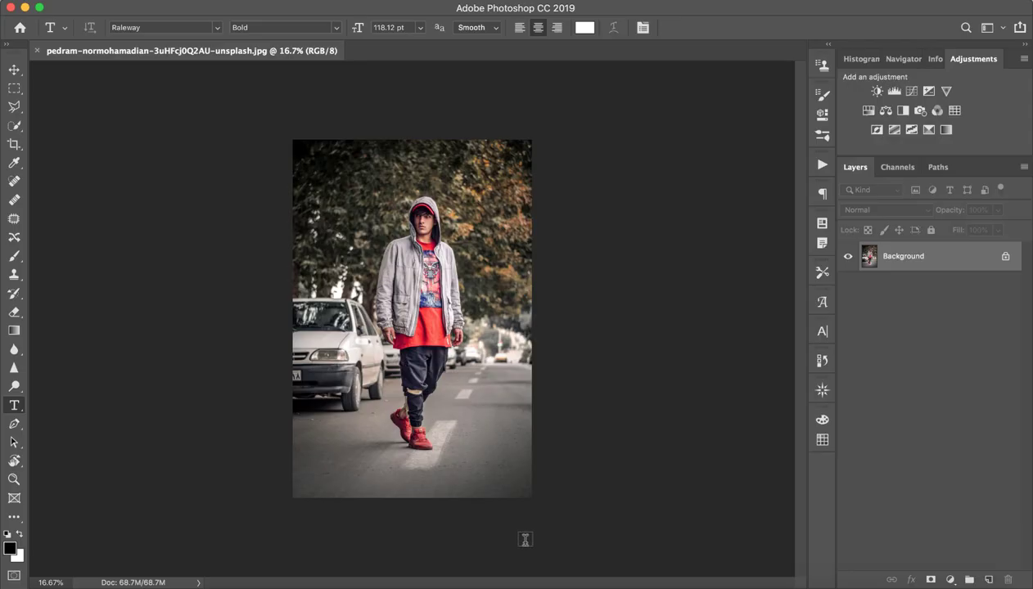
pyautogui.press('z')
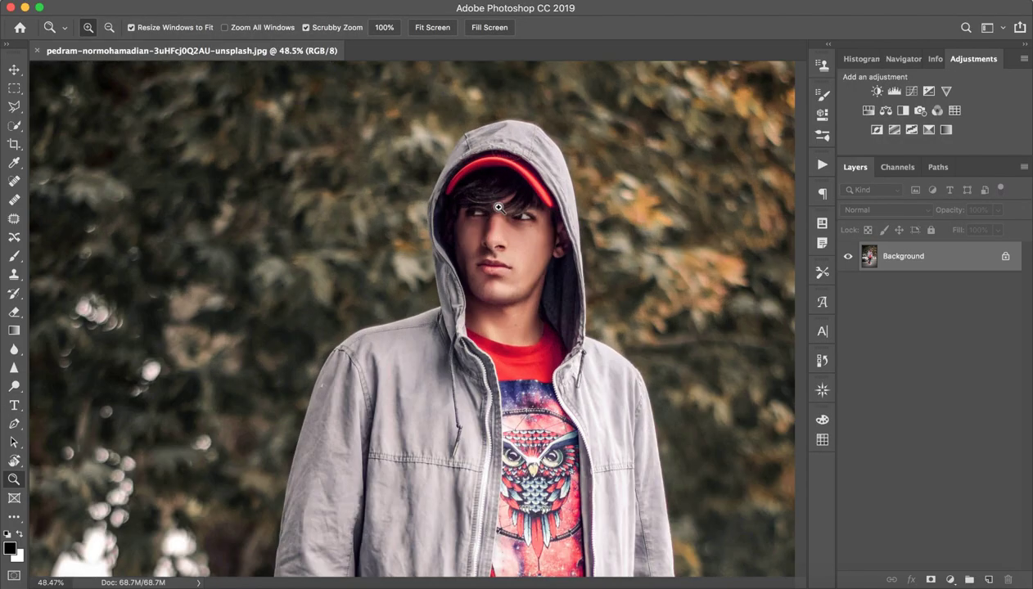
pyautogui.moveTo(402, 216)
pyautogui.mouseDown()
pyautogui.moveTo(530, 208)
pyautogui.moveTo(426, 223)
pyautogui.mouseUp()
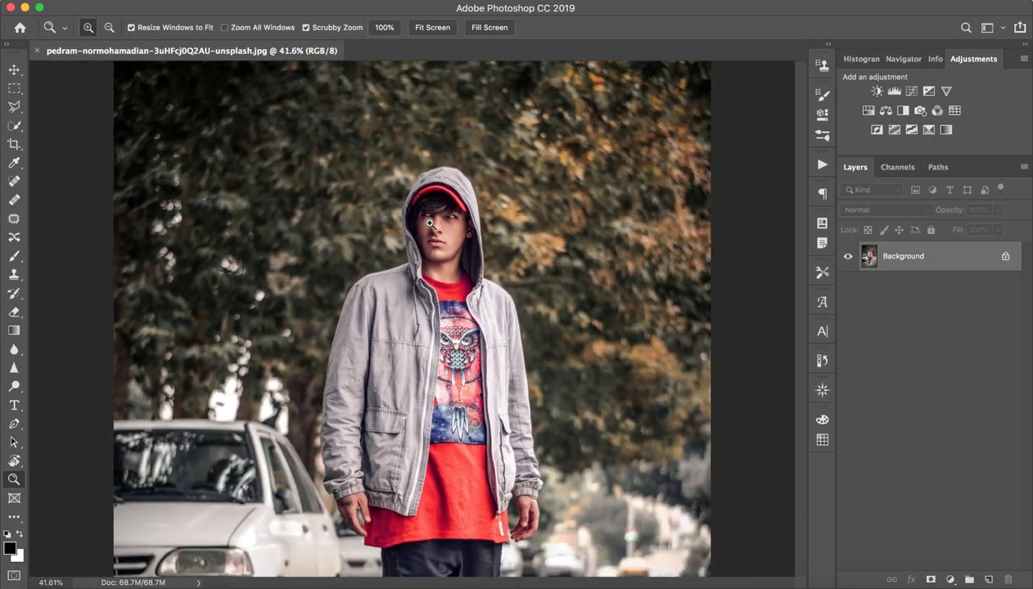
# - Zoom in on the red shoe's back and start a curved Pen path along its back edge
pyautogui.press('t')
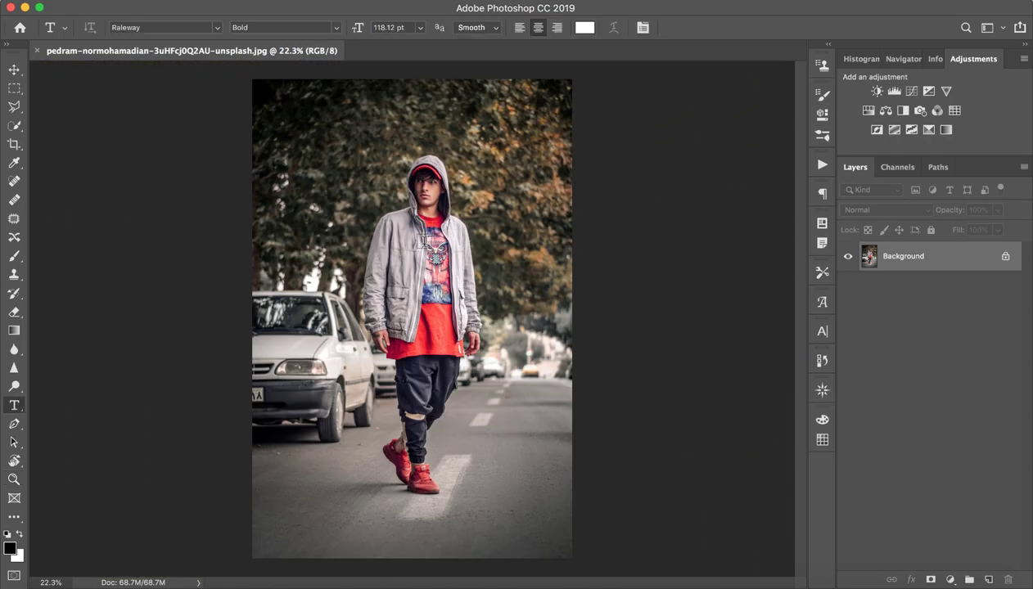
pyautogui.press('z')
pyautogui.press('p')
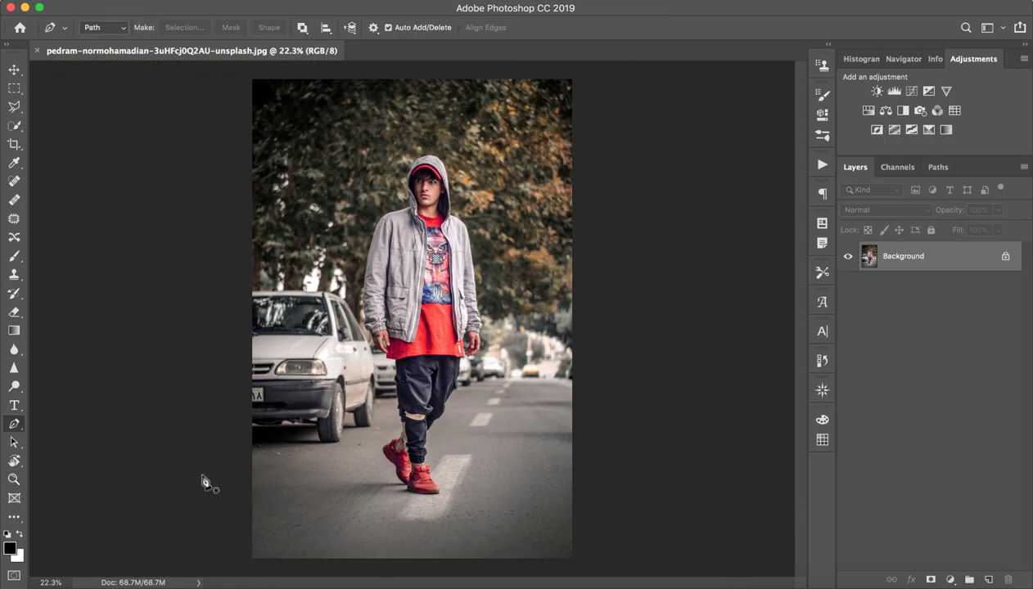
pyautogui.moveTo(342, 472)
pyautogui.mouseDown()
pyautogui.moveTo(470, 479)
pyautogui.moveTo(591, 319)
pyautogui.moveTo(224, 431)
pyautogui.mouseUp()
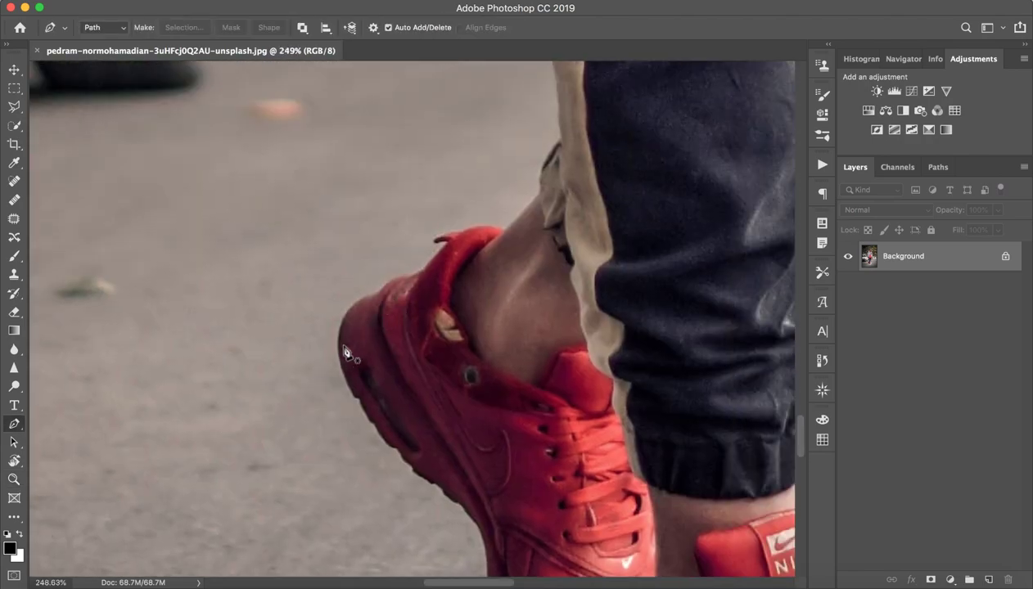
pyautogui.moveTo(347, 383); pyautogui.dragTo(342, 371)
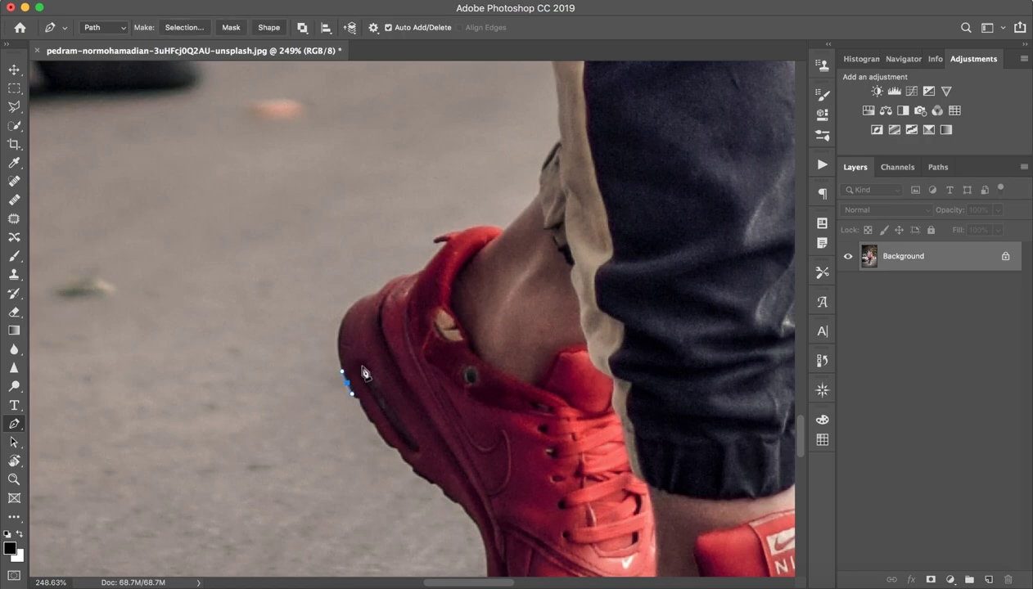
pyautogui.click(378, 296)
pyautogui.moveTo(378, 295); pyautogui.dragTo(438, 279)
pyautogui.moveTo(439, 279)
pyautogui.mouseDown()
pyautogui.moveTo(416, 279)
pyautogui.moveTo(428, 279)
pyautogui.mouseUp()
# - Continue curved anchors up the shoe's edge and zoom closely on the heel tab
pyautogui.click(448, 248)
pyautogui.moveTo(450, 246); pyautogui.dragTo(440, 263)
pyautogui.click(460, 230)
pyautogui.hotkey('ctrl', 'z')
pyautogui.moveTo(462, 233)
pyautogui.mouseDown()
pyautogui.moveTo(522, 218)
pyautogui.moveTo(478, 237)
pyautogui.mouseUp()
pyautogui.moveTo(456, 234)
pyautogui.mouseDown()
pyautogui.moveTo(480, 261)
pyautogui.moveTo(471, 254)
pyautogui.mouseUp()
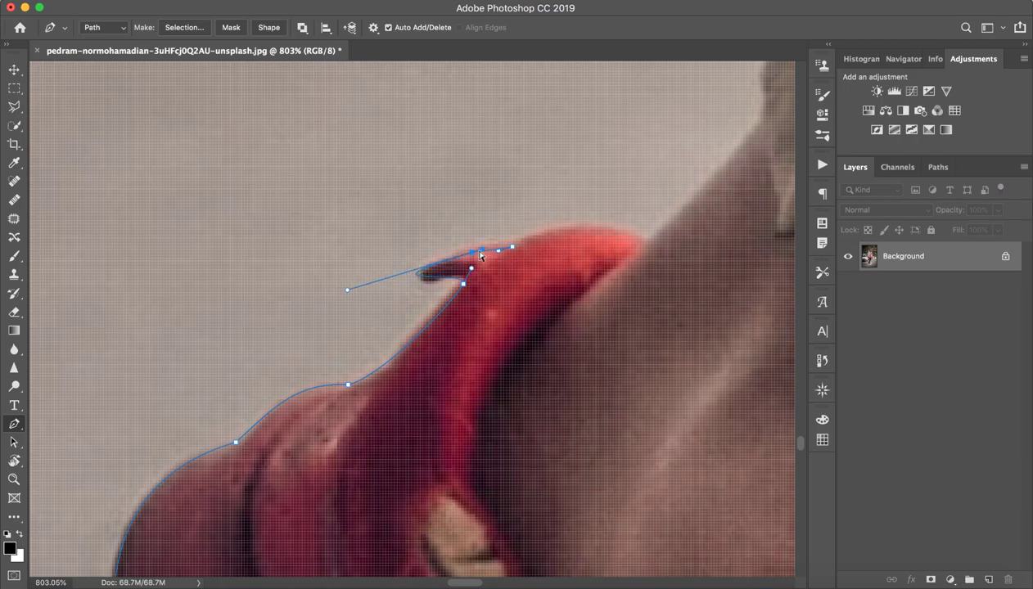
pyautogui.moveTo(512, 246); pyautogui.dragTo(565, 249)
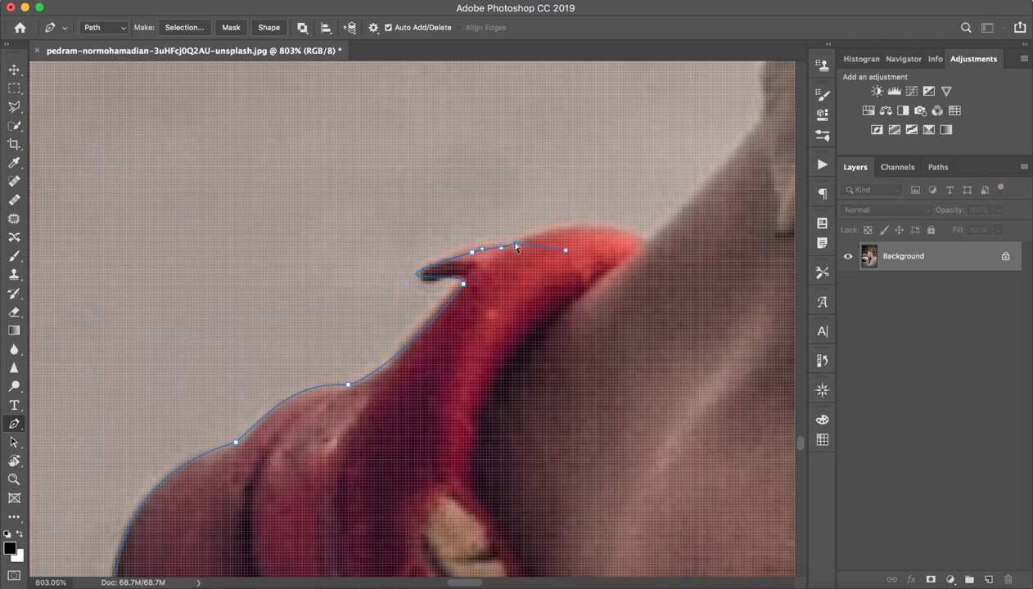
# - Shape the path around the heel tab tip and along the shoe collar toward the ankle
pyautogui.click(473, 254)
pyautogui.moveTo(347, 286); pyautogui.dragTo(352, 294)
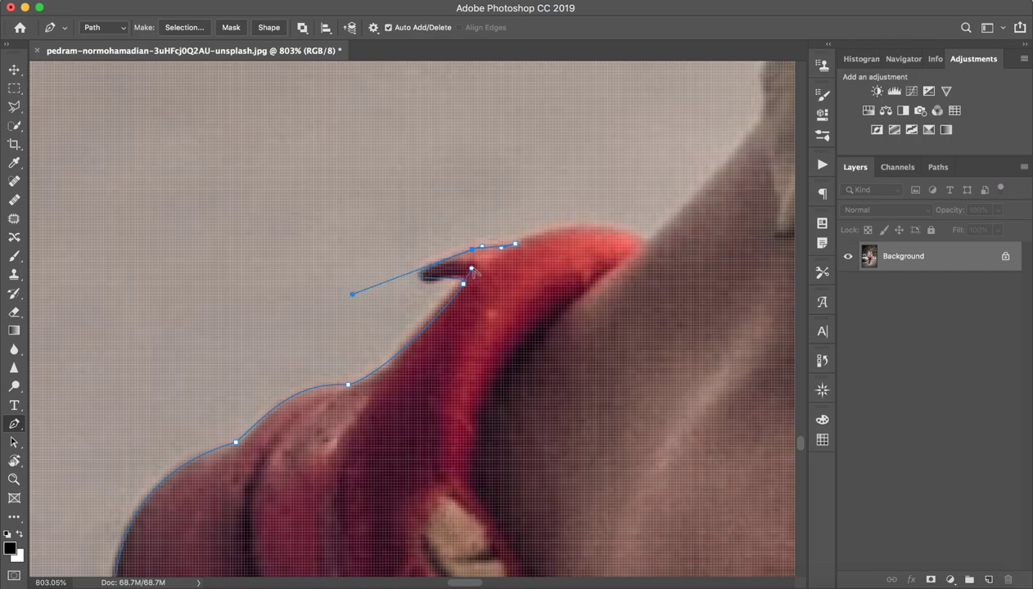
pyautogui.moveTo(474, 255); pyautogui.dragTo(471, 268)
pyautogui.moveTo(645, 241)
pyautogui.mouseDown()
pyautogui.moveTo(669, 280)
pyautogui.moveTo(711, 284)
pyautogui.mouseUp()
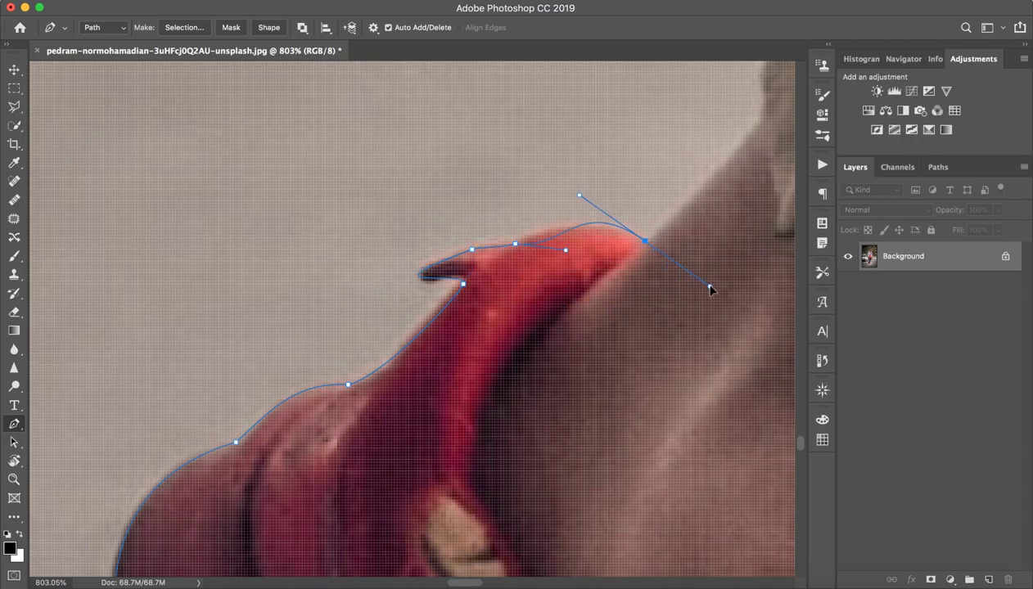
pyautogui.click(533, 233)
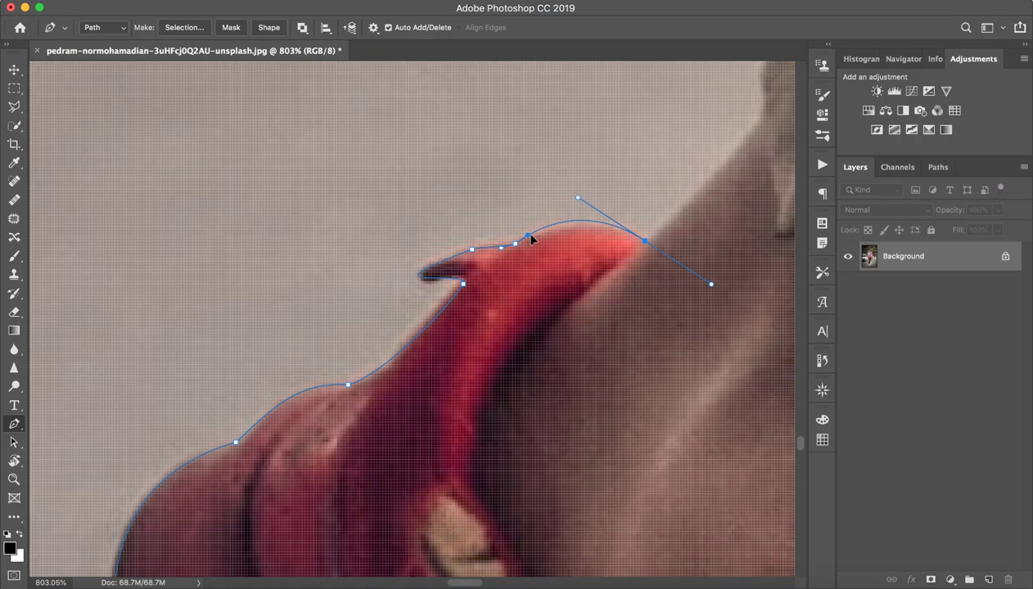
pyautogui.hotkey('ctrl', 'z')
pyautogui.hotkey('ctrl', 'z')
pyautogui.moveTo(578, 198); pyautogui.dragTo(571, 212)
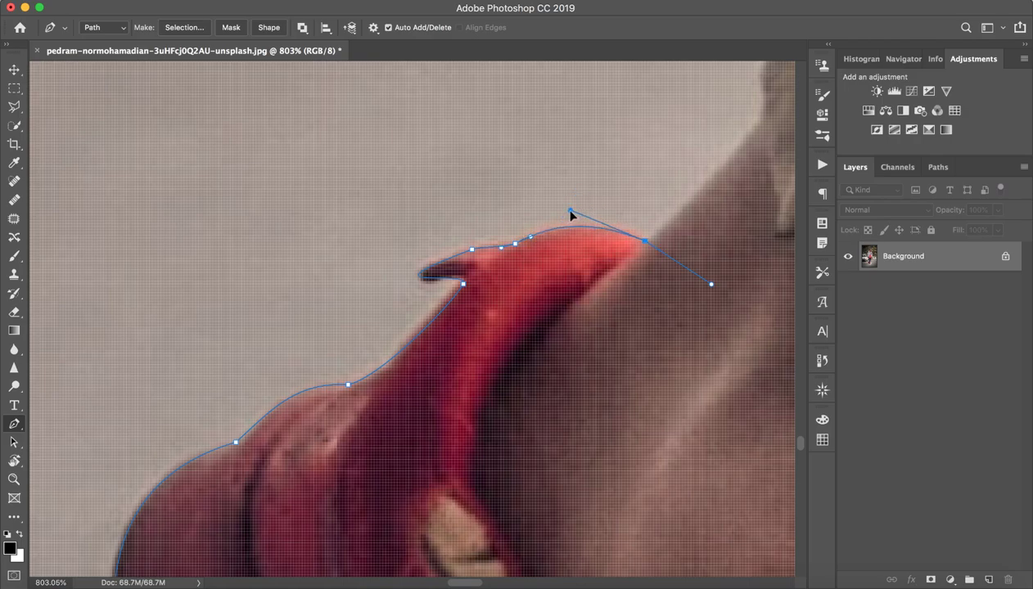
pyautogui.press('z')
pyautogui.moveTo(701, 214); pyautogui.dragTo(576, 219)
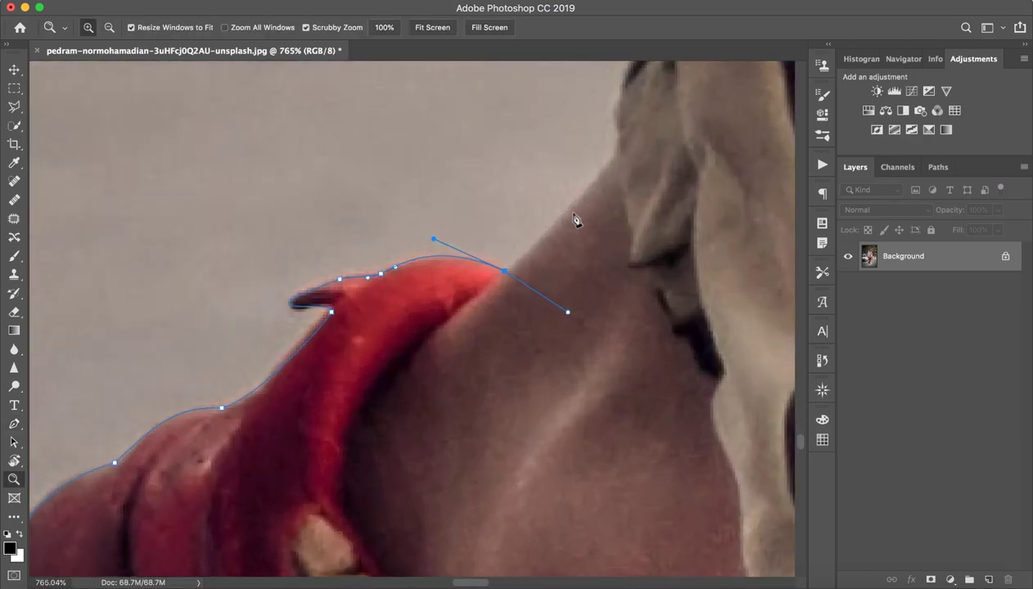
# - Carry the path from the shoe collar up the bare ankle's edge
pyautogui.press('p')
pyautogui.moveTo(567, 312); pyautogui.dragTo(553, 230)
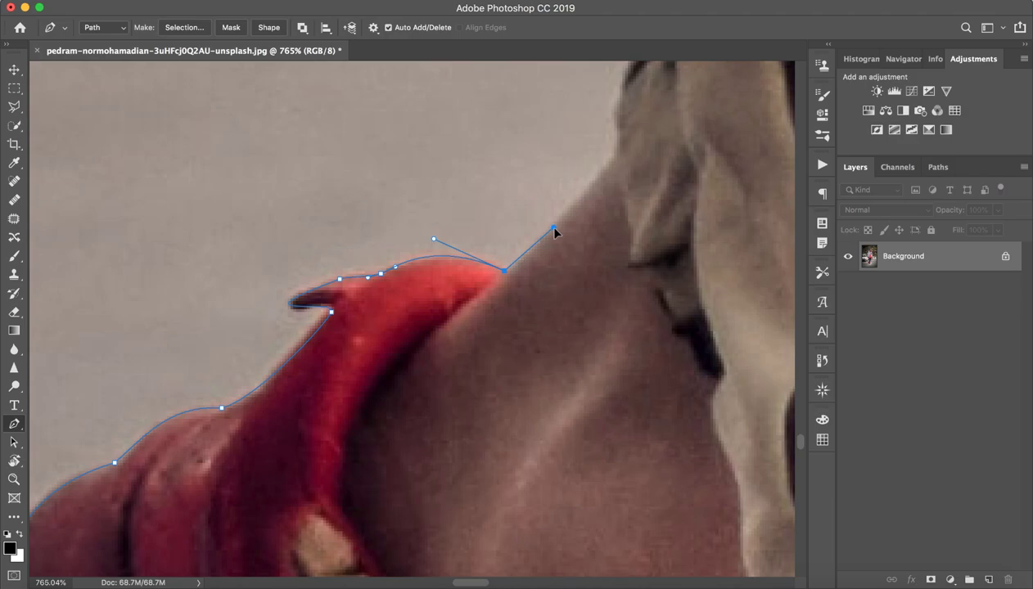
pyautogui.click(611, 156)
pyautogui.scroll(5, 548, 235)
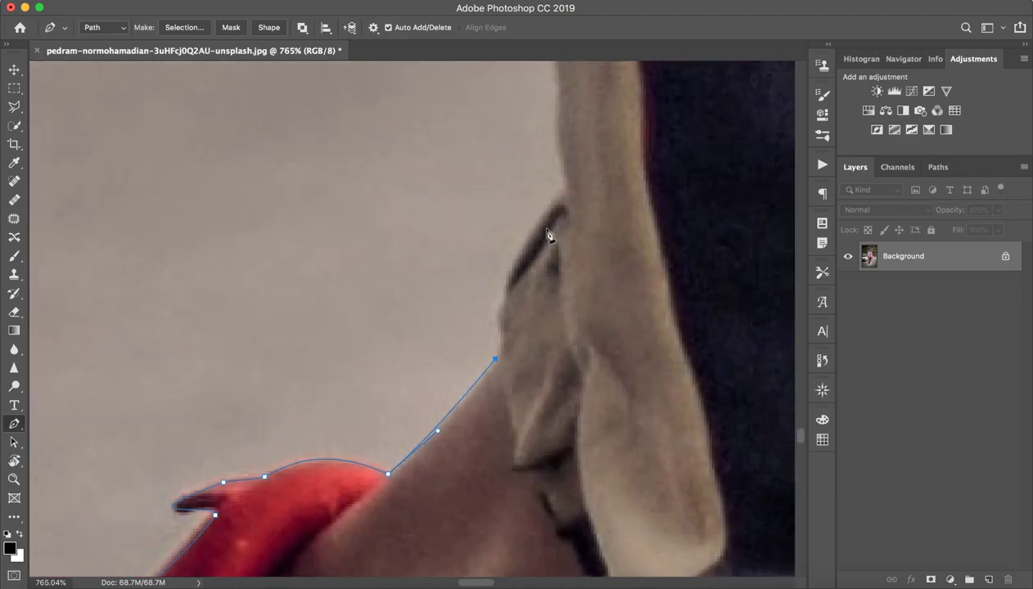
pyautogui.moveTo(563, 191); pyautogui.dragTo(627, 167)
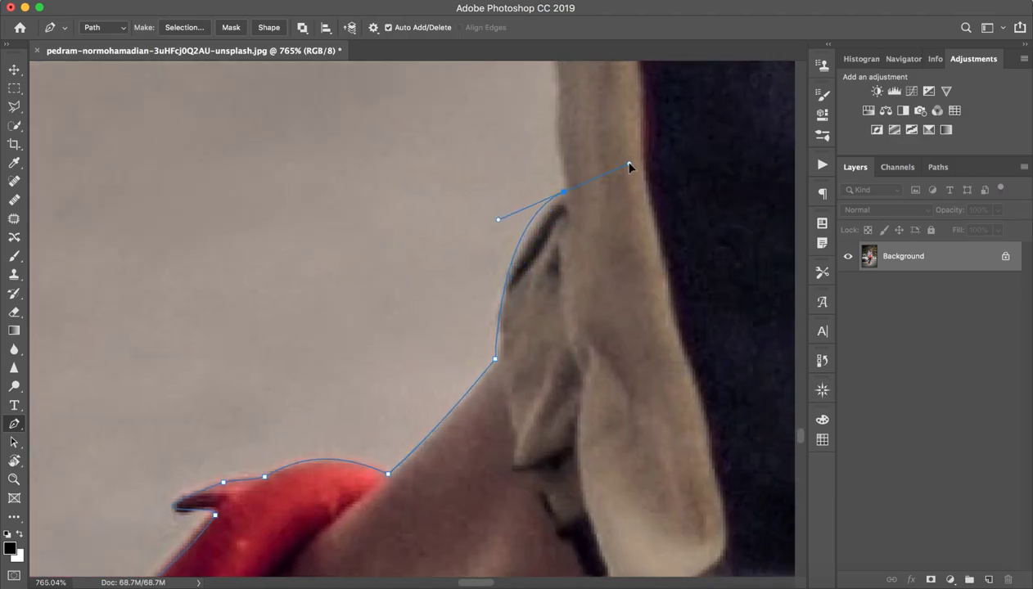
pyautogui.moveTo(554, 121); pyautogui.dragTo(548, 114)
pyautogui.scroll(-3, 547, 113)
pyautogui.press('z')
pyautogui.press('p')
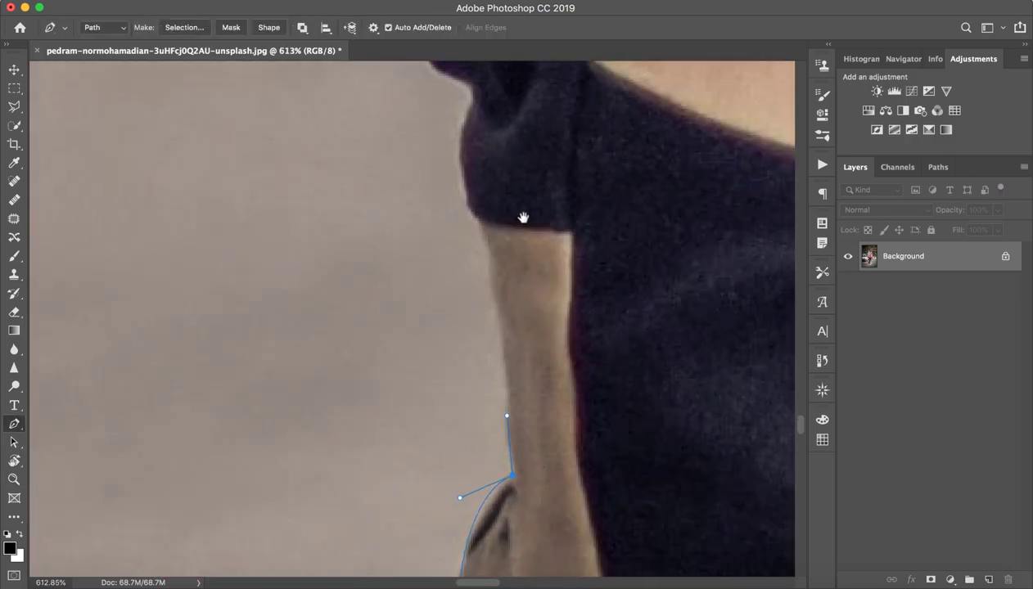
# - Curve the path up the leg's edge to the trouser cuff corner
pyautogui.scroll(2, 524, 219)
pyautogui.moveTo(507, 408); pyautogui.dragTo(501, 379)
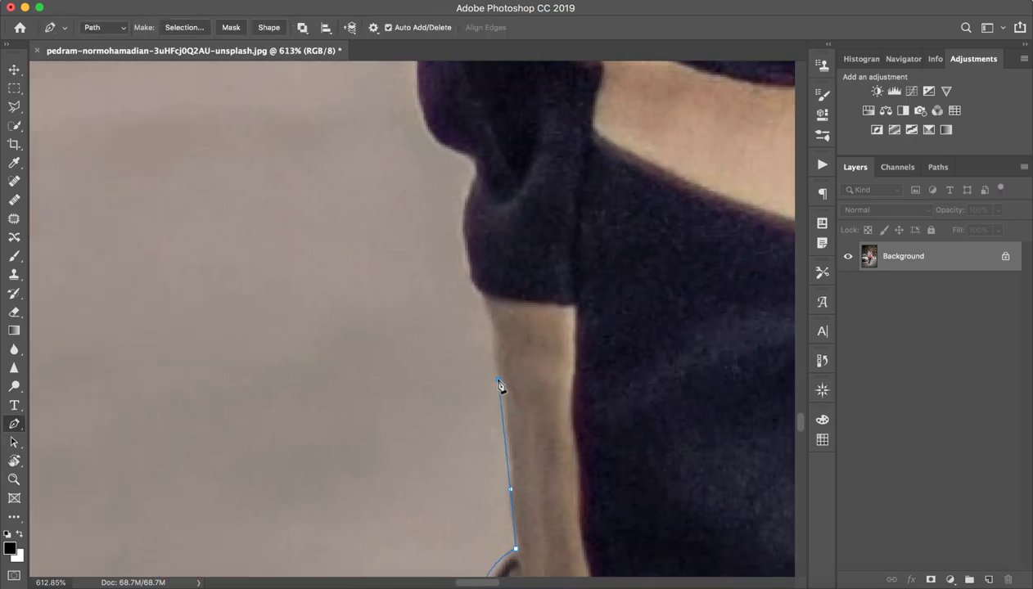
pyautogui.click(487, 347)
pyautogui.moveTo(470, 278); pyautogui.dragTo(467, 258)
pyautogui.moveTo(480, 321); pyautogui.dragTo(486, 321)
pyautogui.scroll(5, 488, 322)
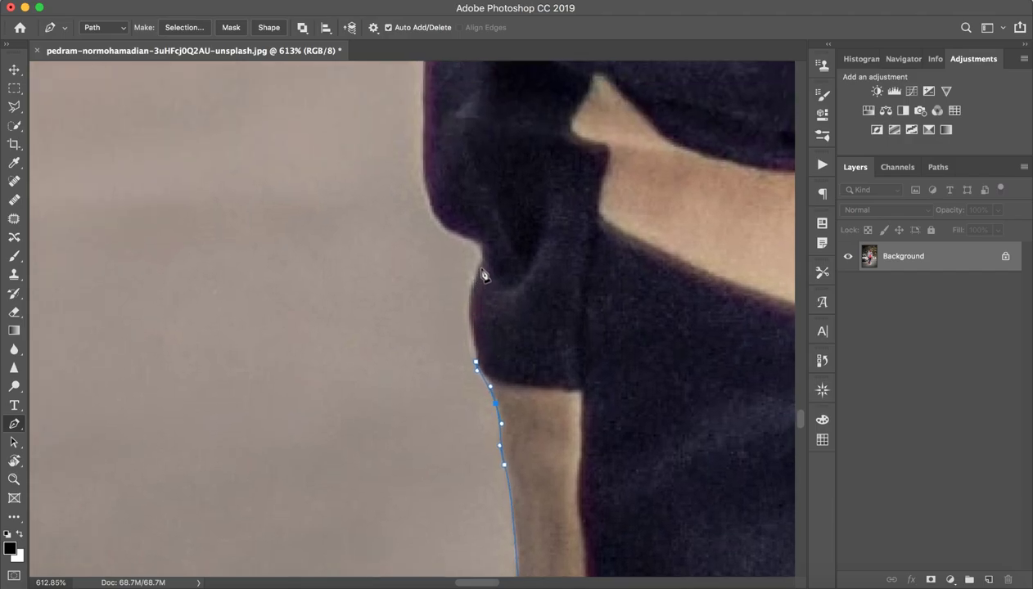
pyautogui.moveTo(484, 262); pyautogui.dragTo(508, 245)
pyautogui.moveTo(441, 223)
pyautogui.mouseDown()
pyautogui.moveTo(451, 237)
pyautogui.moveTo(419, 223)
pyautogui.mouseUp()
# - Add anchors past the cuff fold and up the trousers' outer edge
pyautogui.moveTo(444, 160); pyautogui.dragTo(452, 306)
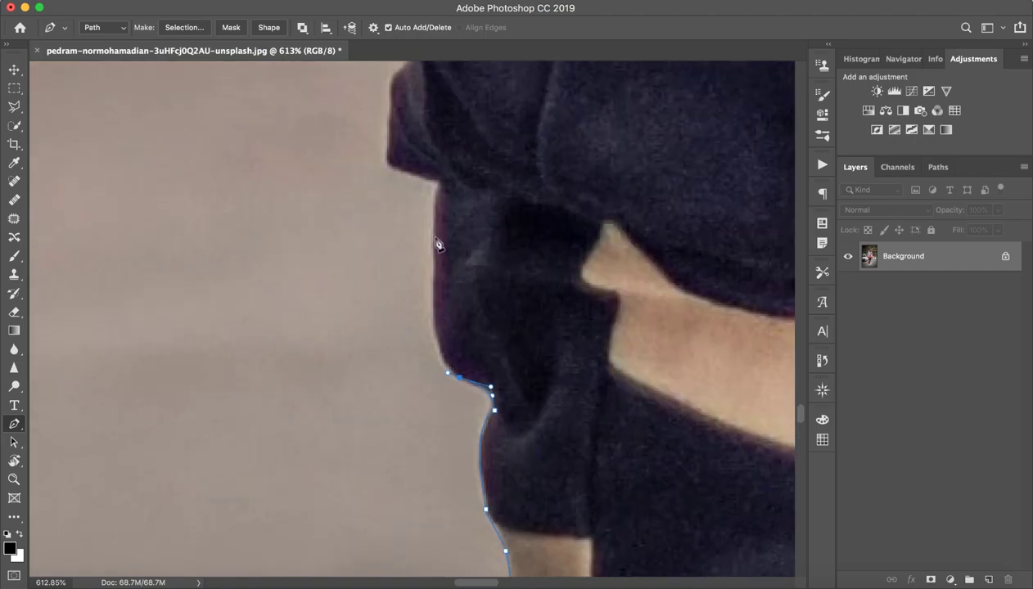
pyautogui.moveTo(432, 235)
pyautogui.mouseDown()
pyautogui.moveTo(443, 136)
pyautogui.moveTo(431, 169)
pyautogui.moveTo(436, 196)
pyautogui.mouseUp()
pyautogui.click(437, 179)
pyautogui.moveTo(385, 162); pyautogui.dragTo(379, 153)
pyautogui.scroll(5, 385, 245)
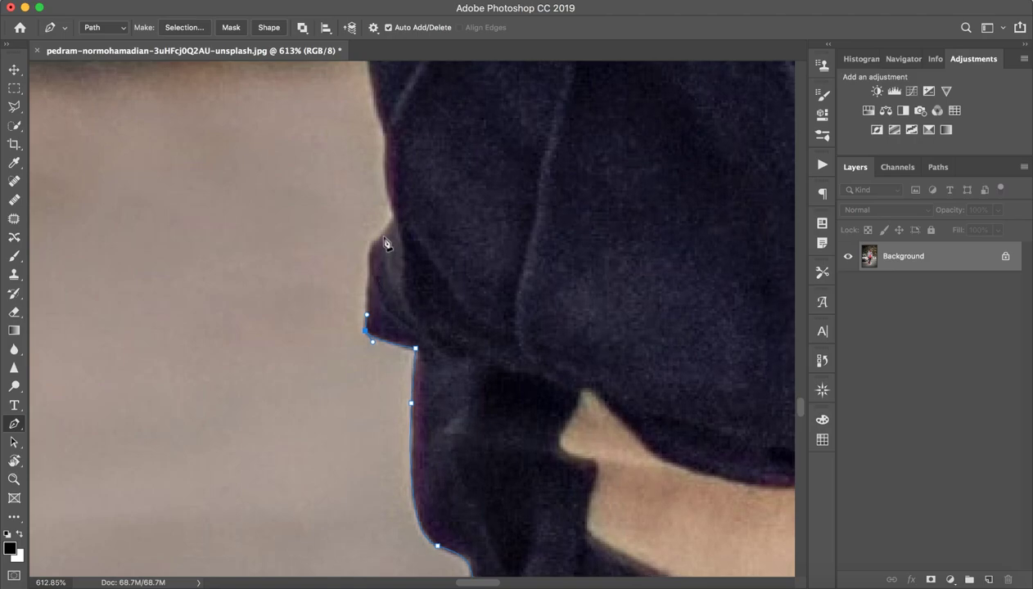
pyautogui.moveTo(373, 239)
pyautogui.mouseDown()
pyautogui.moveTo(388, 234)
pyautogui.moveTo(372, 232)
pyautogui.moveTo(389, 200)
pyautogui.moveTo(384, 173)
pyautogui.mouseUp()
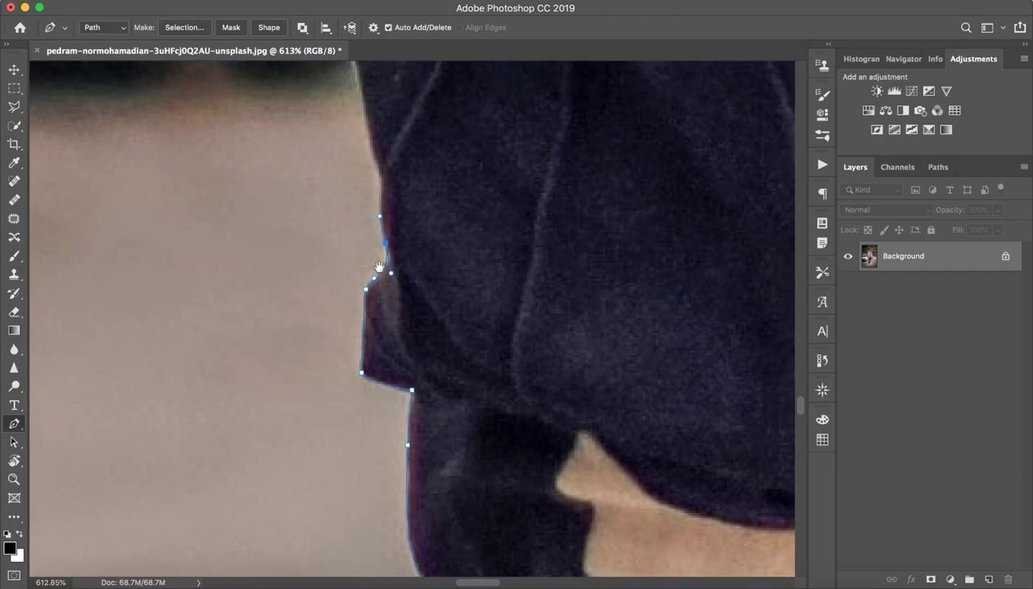
pyautogui.scroll(5, 383, 176)
pyautogui.click(365, 321)
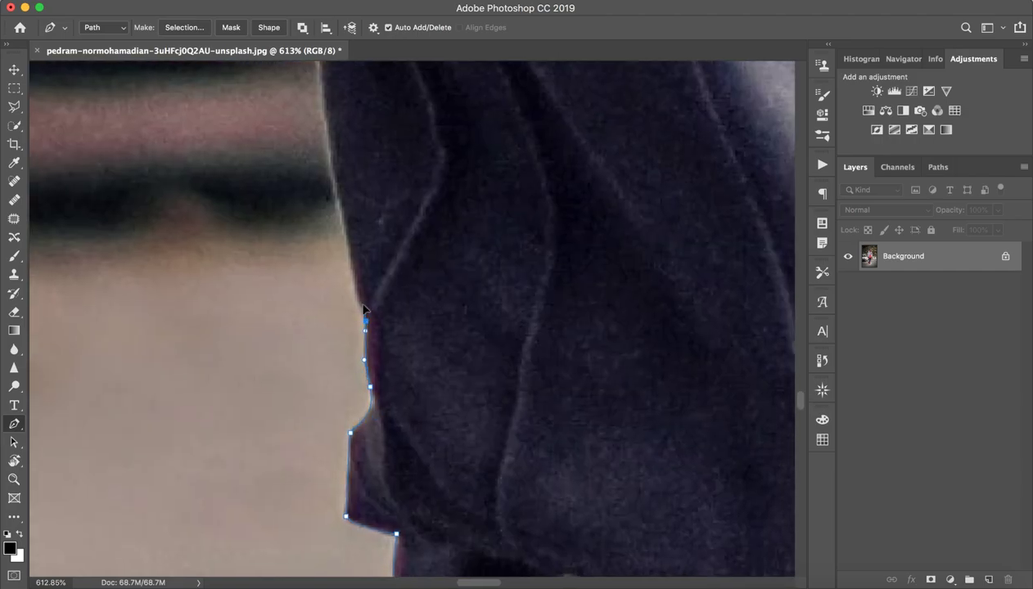
pyautogui.scroll(5, 358, 293)
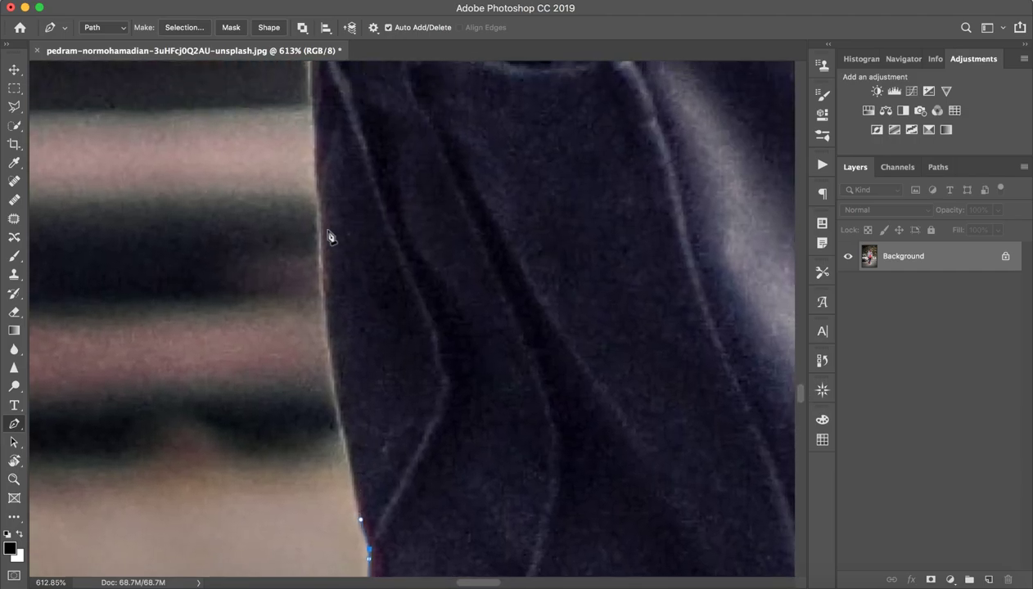
# - Add anchors up the trouser edge, including a sharp corner, into the pocket fold
pyautogui.moveTo(320, 206)
pyautogui.mouseDown()
pyautogui.moveTo(333, 82)
pyautogui.moveTo(300, 127)
pyautogui.mouseUp()
pyautogui.moveTo(323, 209); pyautogui.dragTo(319, 208)
pyautogui.keyDown('alt'); pyautogui.click(319, 210); pyautogui.keyUp('alt')
pyautogui.scroll(5, 319, 246)
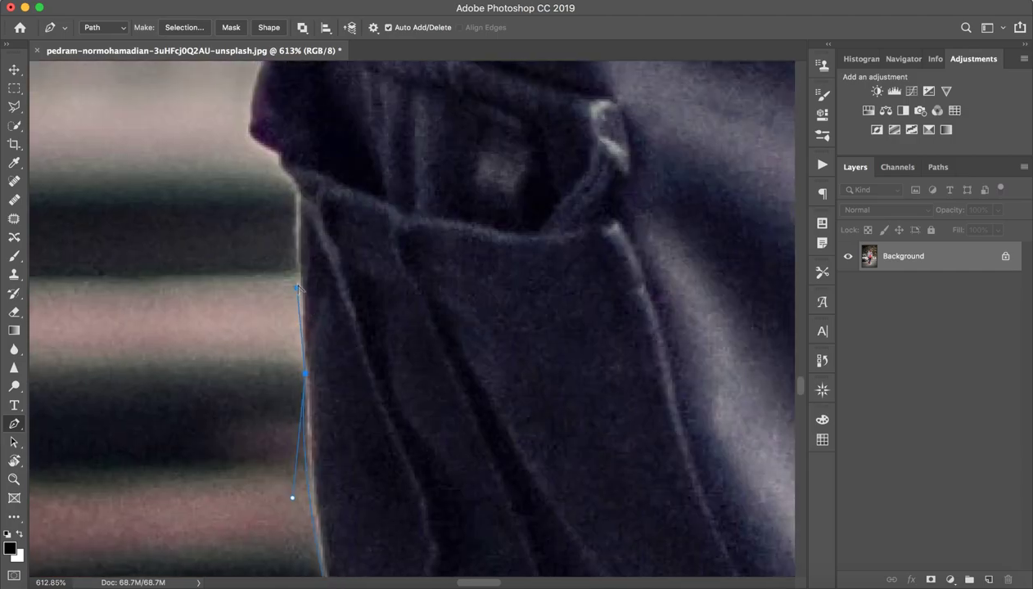
pyautogui.click(299, 186)
pyautogui.moveTo(298, 185); pyautogui.dragTo(299, 180)
pyautogui.moveTo(279, 162)
pyautogui.mouseDown()
pyautogui.moveTo(276, 154)
pyautogui.moveTo(337, 159)
pyautogui.mouseUp()
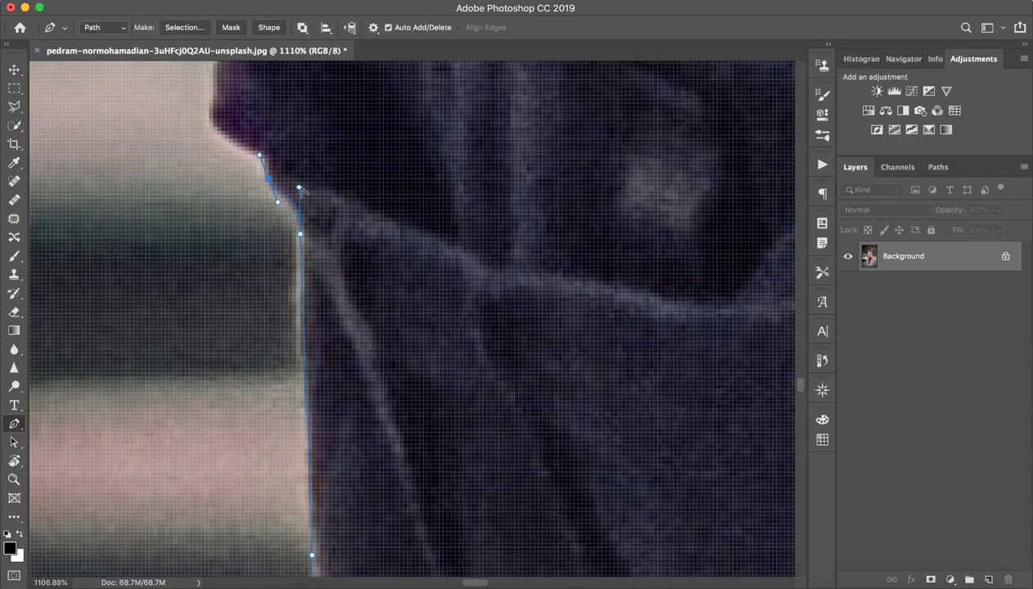
pyautogui.moveTo(300, 188)
pyautogui.mouseDown()
pyautogui.moveTo(291, 189)
pyautogui.moveTo(338, 253)
pyautogui.mouseUp()
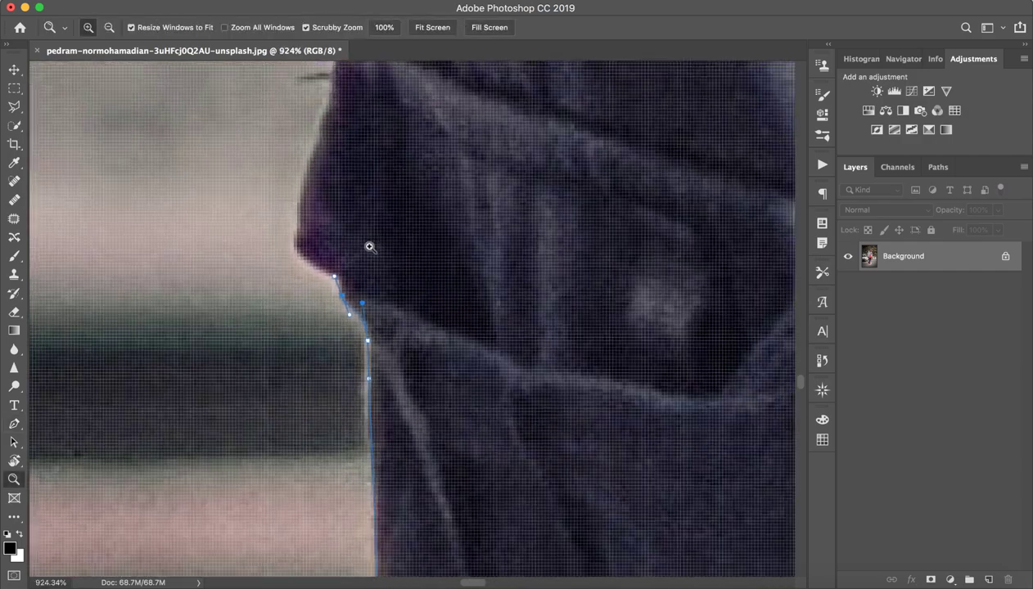
# - Continue curved anchors along the pocket edge onto the garment's left edge
pyautogui.press('p')
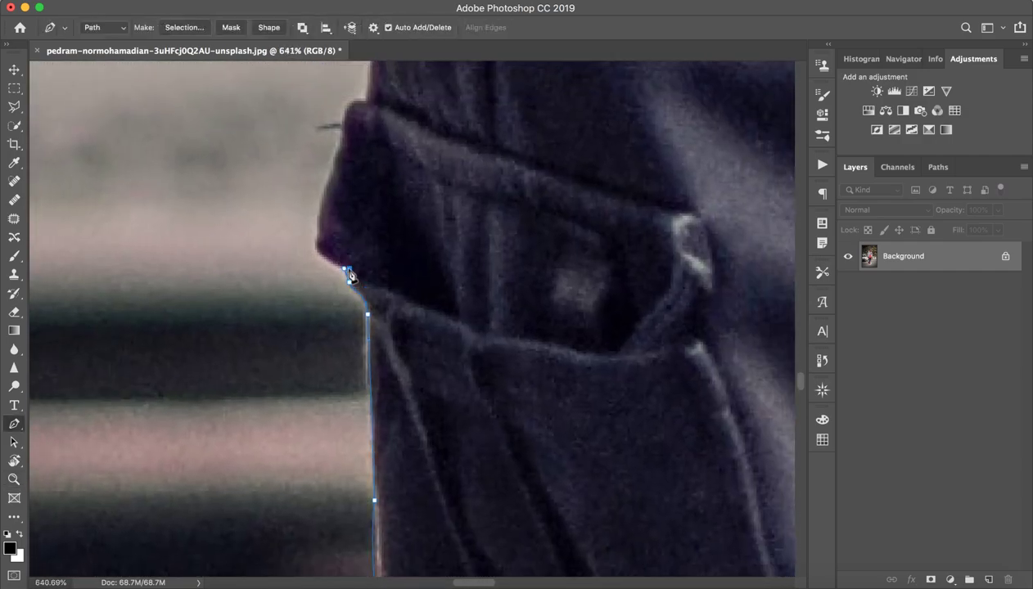
pyautogui.moveTo(318, 243); pyautogui.dragTo(322, 231)
pyautogui.scroll(5, 319, 231)
pyautogui.moveTo(304, 260)
pyautogui.mouseDown()
pyautogui.moveTo(311, 237)
pyautogui.moveTo(299, 283)
pyautogui.mouseUp()
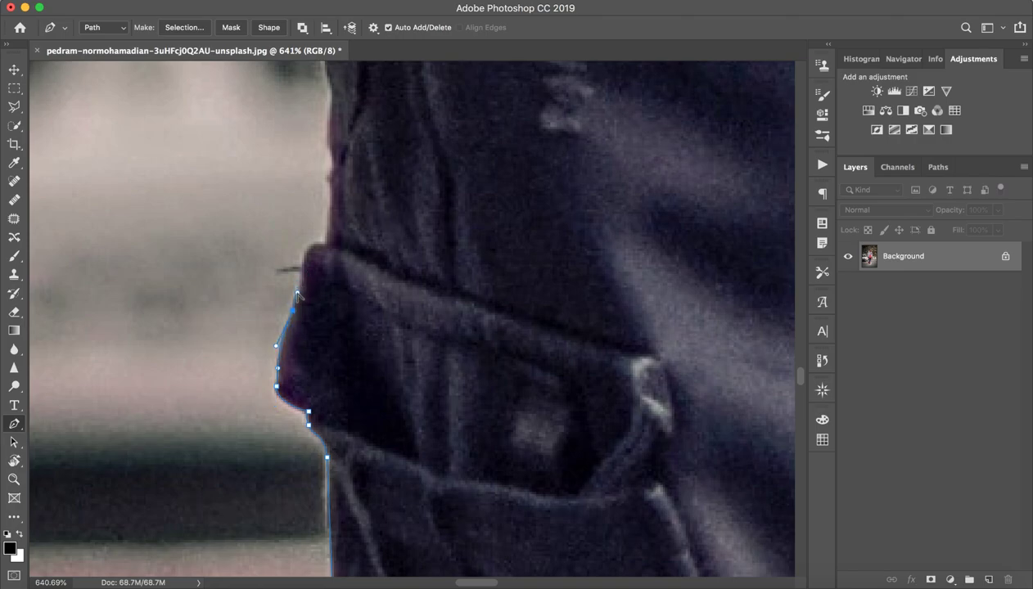
pyautogui.moveTo(302, 262)
pyautogui.mouseDown()
pyautogui.moveTo(302, 247)
pyautogui.moveTo(337, 252)
pyautogui.mouseUp()
pyautogui.click(328, 223)
pyautogui.scroll(5, 328, 221)
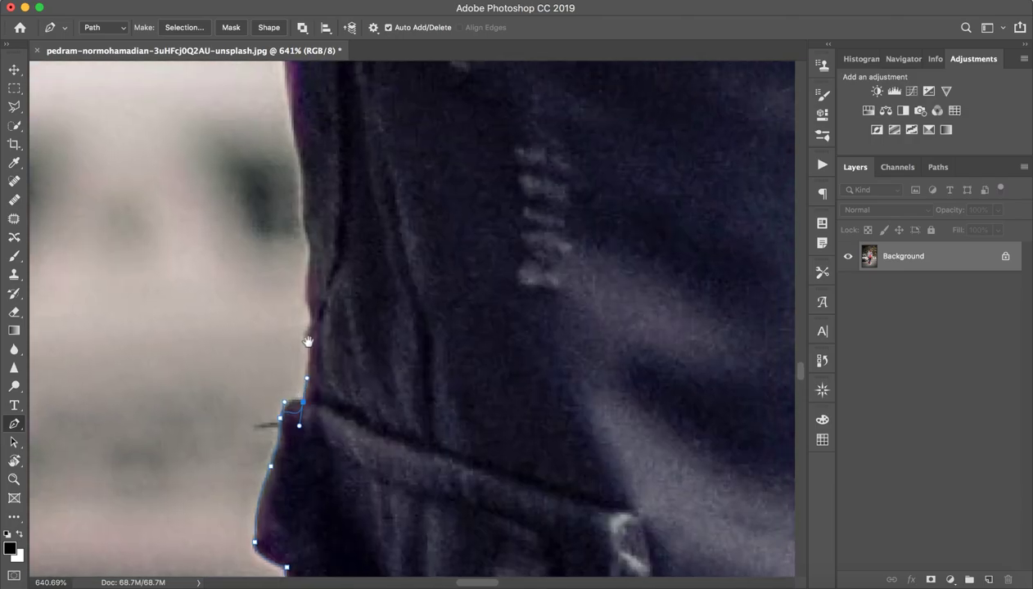
pyautogui.click(311, 249)
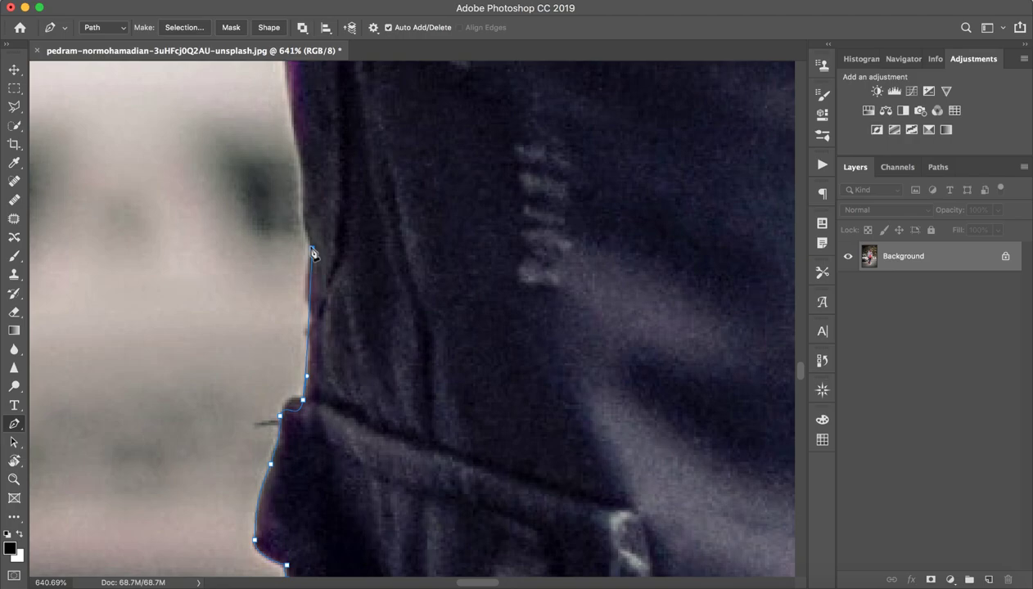
# - Replace misplaced points and extend the path up the garment edge toward the red area
pyautogui.hotkey('ctrl', 'z')
pyautogui.click(312, 349)
pyautogui.click(308, 327)
pyautogui.hotkey('ctrl', 'z')
pyautogui.hotkey('ctrl', 'z')
pyautogui.moveTo(308, 328); pyautogui.dragTo(305, 289)
pyautogui.click(305, 283)
pyautogui.moveTo(311, 235); pyautogui.dragTo(307, 222)
pyautogui.scroll(2, 305, 178)
pyautogui.moveTo(284, 299); pyautogui.dragTo(289, 291)
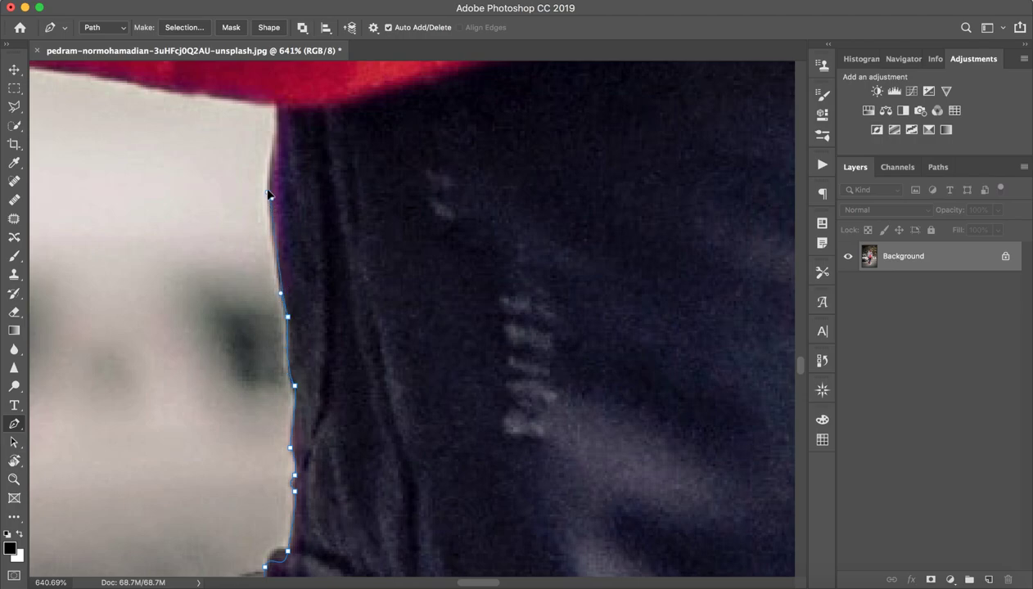
# - Trace the path around the red tag's corner and along its bottom edge
pyautogui.moveTo(271, 194)
pyautogui.mouseDown()
pyautogui.moveTo(272, 162)
pyautogui.moveTo(272, 360)
pyautogui.mouseUp()
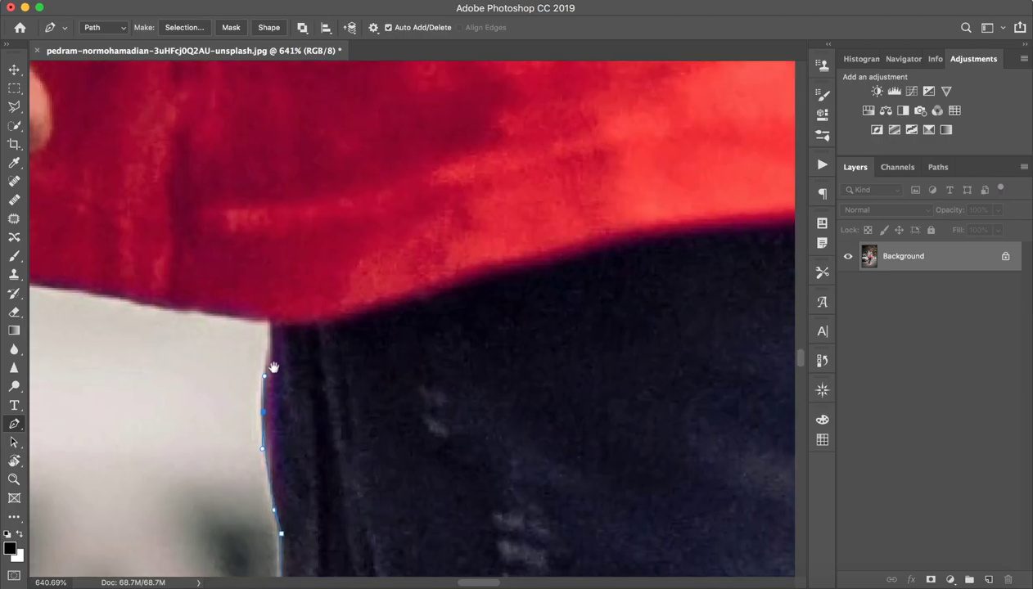
pyautogui.moveTo(269, 324)
pyautogui.mouseDown()
pyautogui.moveTo(266, 309)
pyautogui.moveTo(255, 315)
pyautogui.mouseUp()
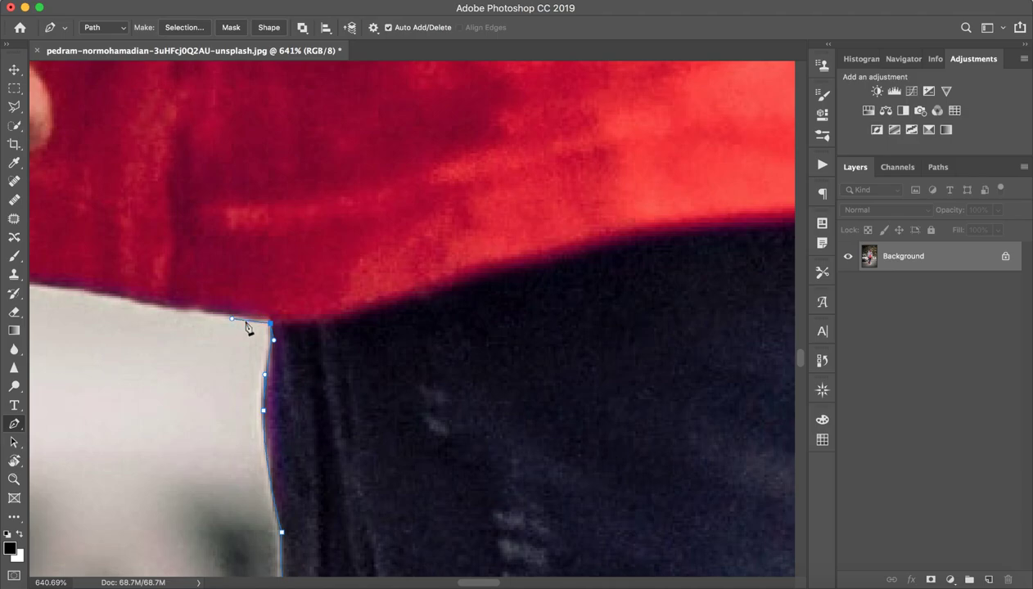
pyautogui.moveTo(269, 325); pyautogui.dragTo(269, 326)
pyautogui.moveTo(215, 278); pyautogui.dragTo(530, 293)
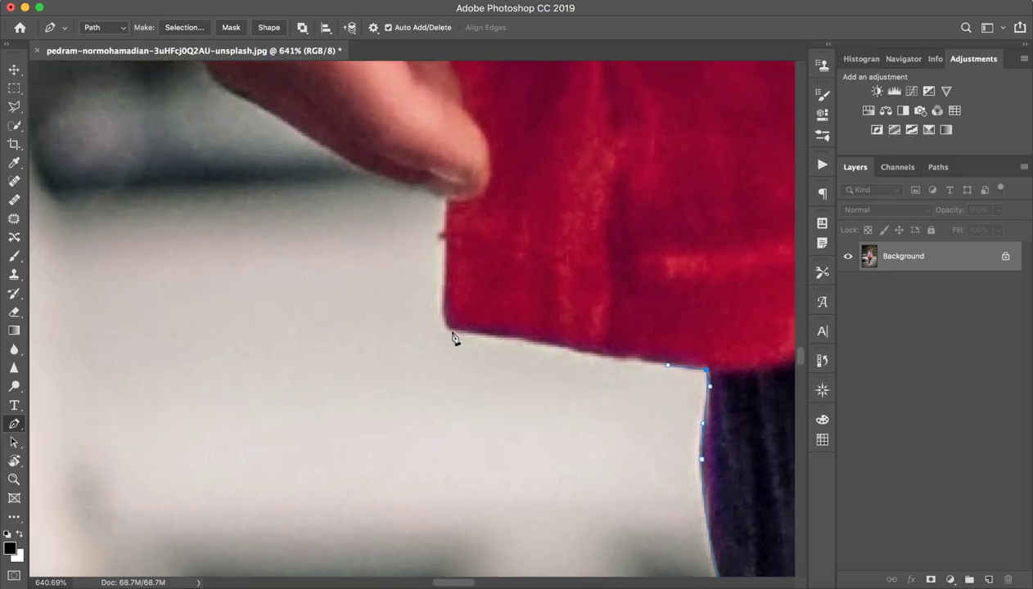
pyautogui.moveTo(449, 328); pyautogui.dragTo(425, 327)
pyautogui.scroll(3, 449, 311)
pyautogui.click(414, 347)
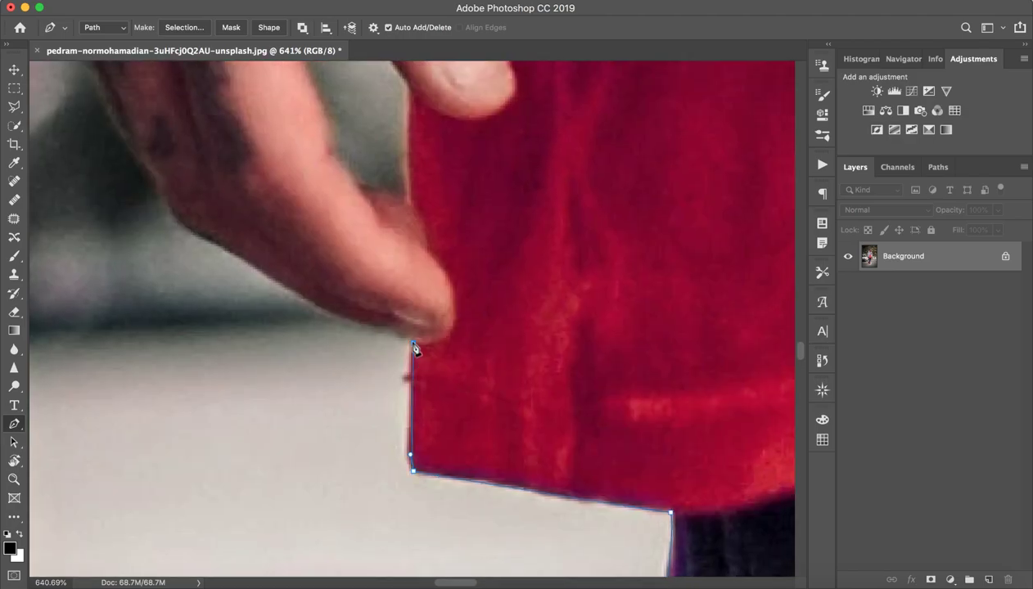
pyautogui.moveTo(314, 304); pyautogui.dragTo(292, 292)
# - Follow the finger's underside and the hand's outer edge with curved anchors
pyautogui.scroll(3, 410, 319)
pyautogui.hscroll(-3, 409, 319)
pyautogui.moveTo(375, 372); pyautogui.dragTo(362, 354)
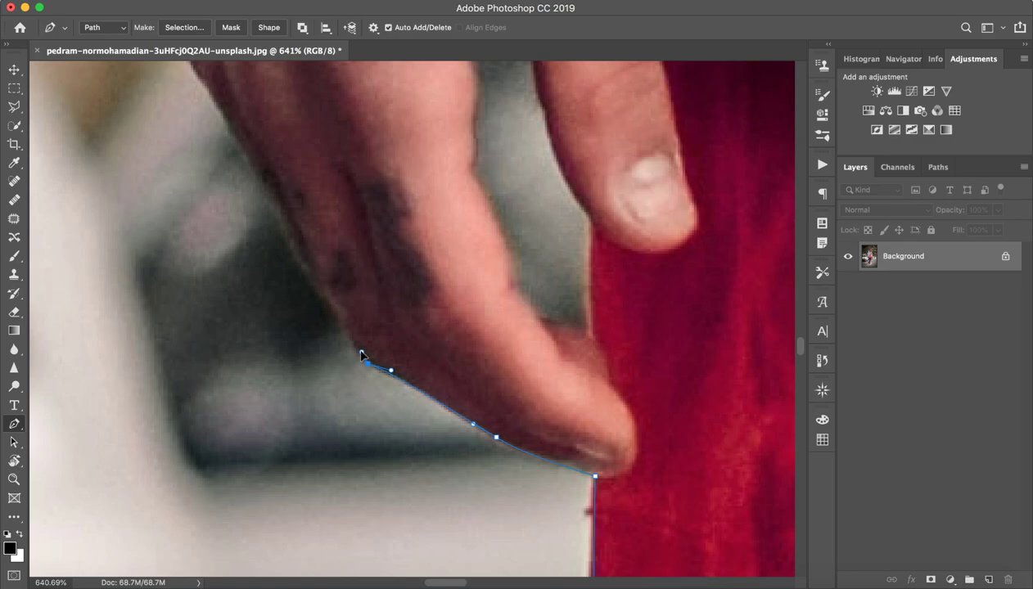
pyautogui.scroll(5, 311, 260)
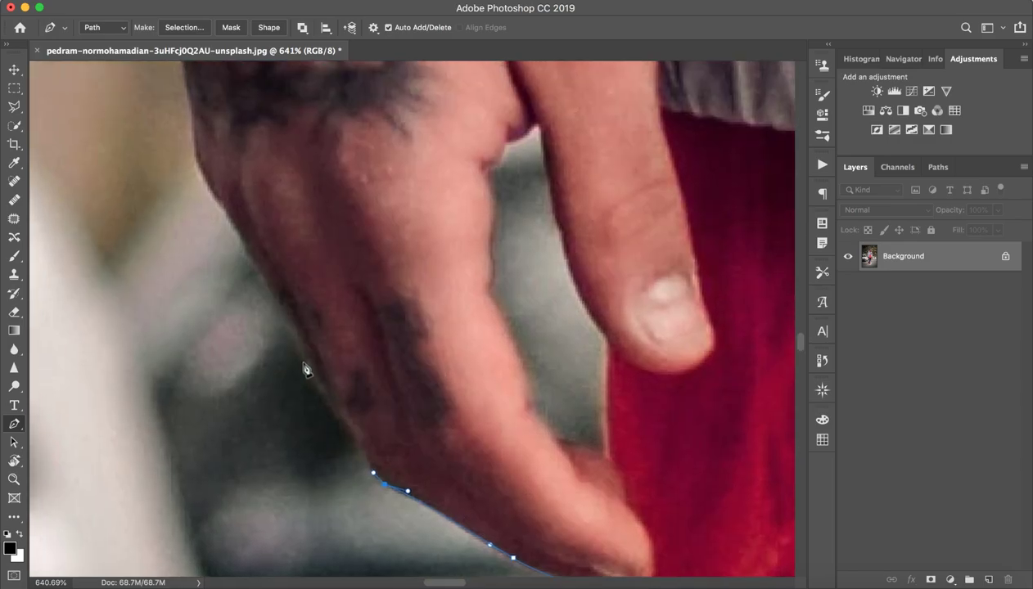
pyautogui.moveTo(304, 363); pyautogui.dragTo(297, 343)
pyautogui.scroll(5, 254, 300)
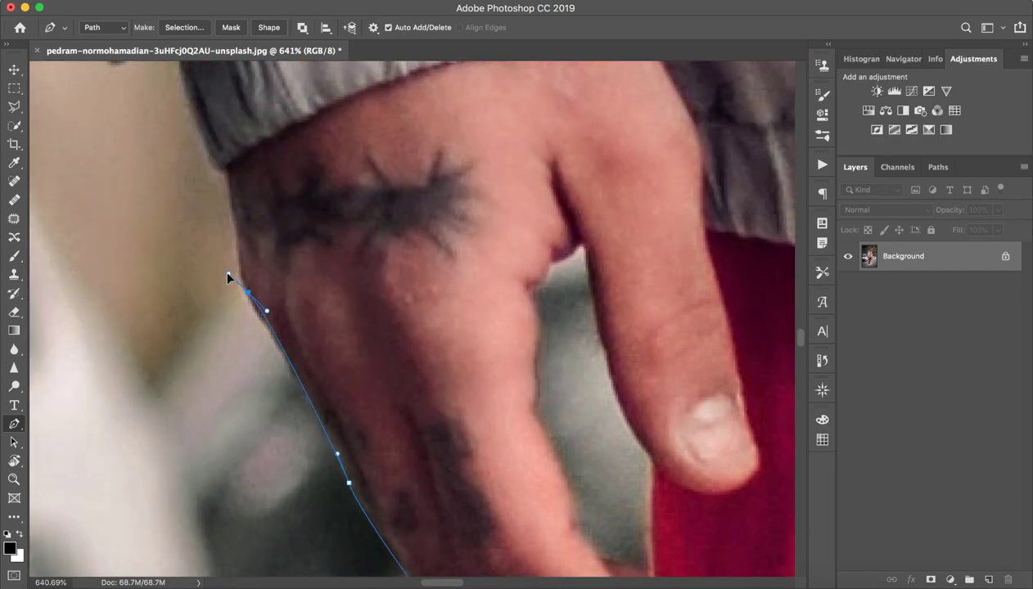
pyautogui.moveTo(244, 290)
pyautogui.mouseDown()
pyautogui.moveTo(230, 243)
pyautogui.moveTo(259, 323)
pyautogui.mouseUp()
pyautogui.moveTo(240, 254); pyautogui.dragTo(238, 219)
# - Resume the path from its end and carry it up the hand to the grey sleeve cuff's corner
pyautogui.click(242, 256)
pyautogui.click(243, 265)
pyautogui.click(237, 229)
pyautogui.moveTo(241, 257); pyautogui.dragTo(240, 235)
pyautogui.moveTo(263, 159); pyautogui.dragTo(351, 381)
pyautogui.moveTo(287, 361); pyautogui.dragTo(276, 335)
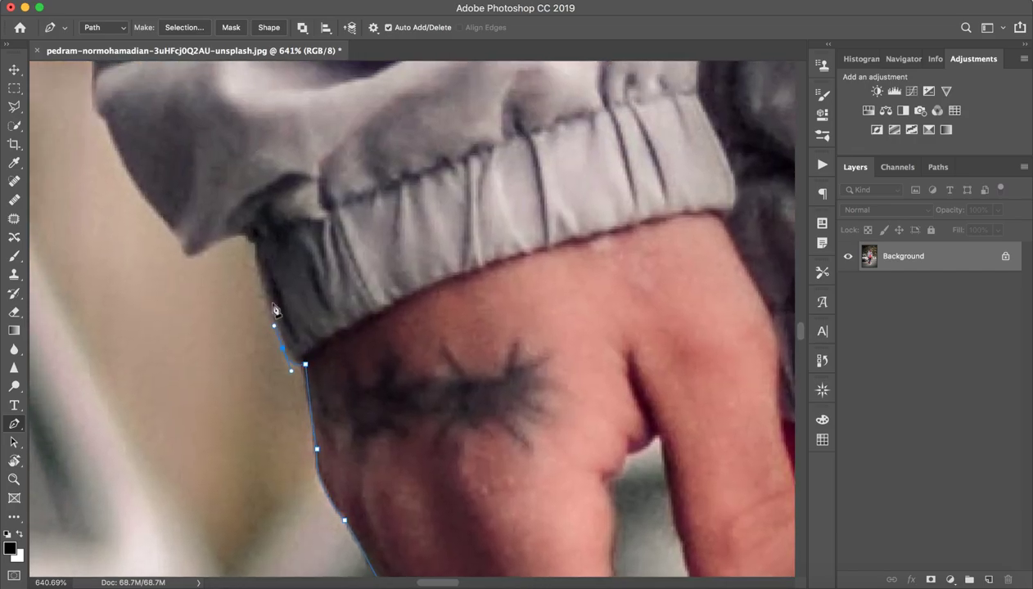
pyautogui.moveTo(257, 243); pyautogui.dragTo(264, 229)
pyautogui.keyDown('alt'); pyautogui.click(253, 242); pyautogui.keyUp('alt')
pyautogui.click(235, 236)
pyautogui.click(232, 237)
pyautogui.hotkey('ctrl', 'z')
# - Curve the path around the cuff's underside and add anchors up the sleeve's left edge
pyautogui.moveTo(134, 223); pyautogui.dragTo(268, 415)
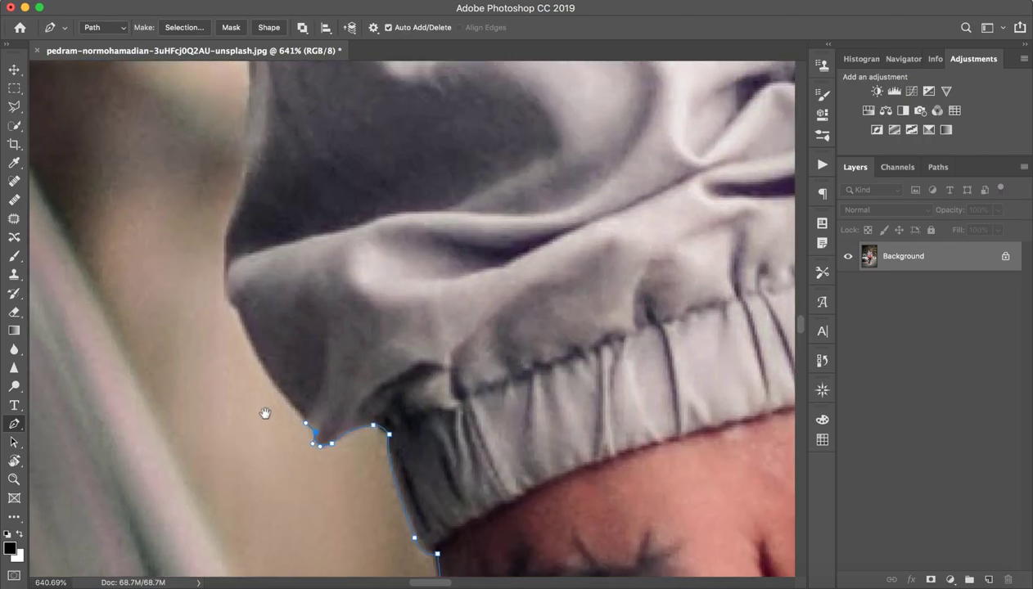
pyautogui.moveTo(241, 309); pyautogui.dragTo(231, 252)
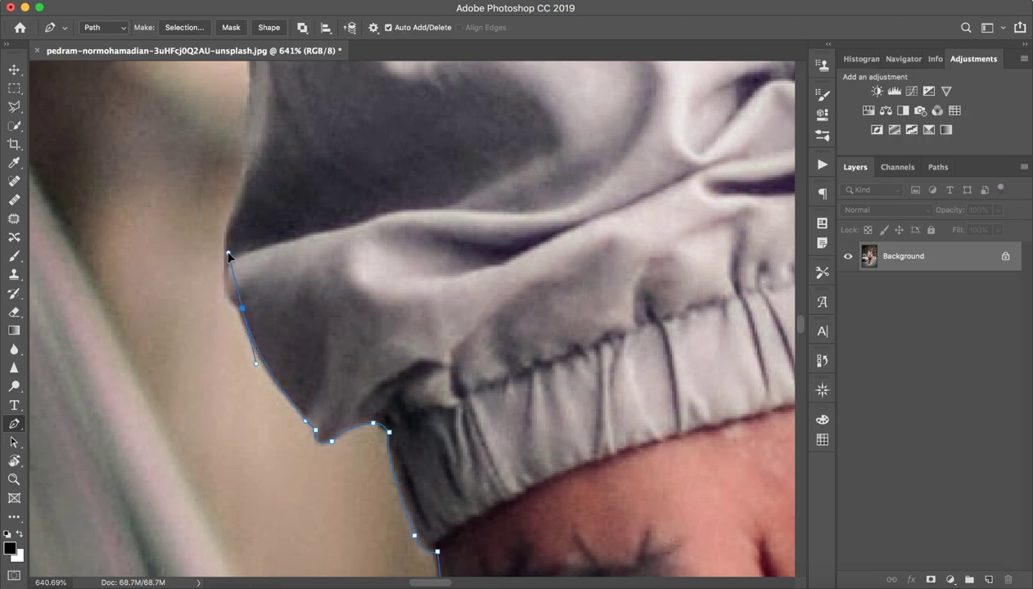
pyautogui.click(230, 303)
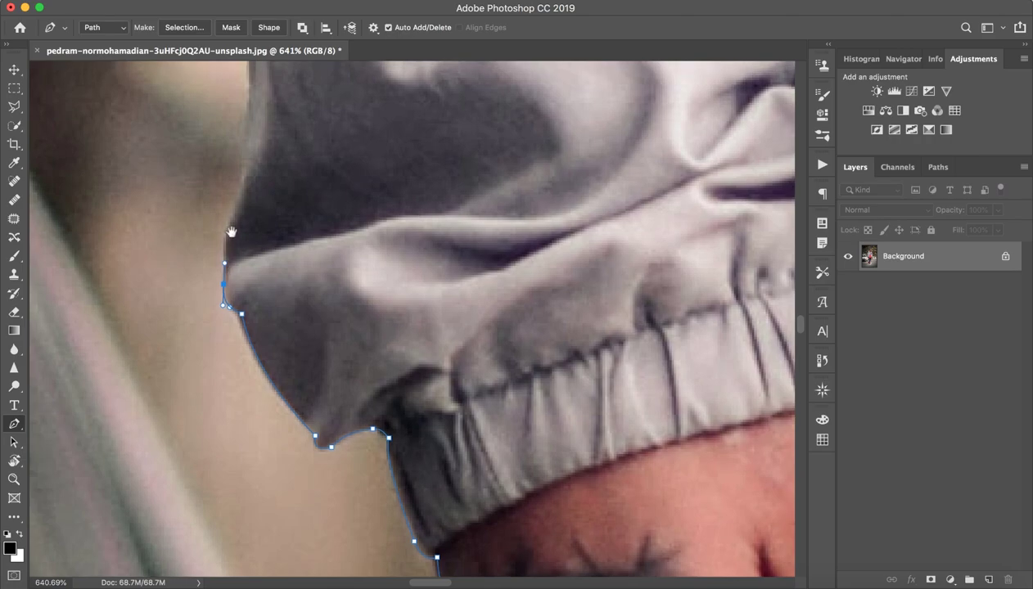
pyautogui.scroll(5, 226, 260)
pyautogui.moveTo(240, 312)
pyautogui.mouseDown()
pyautogui.moveTo(260, 276)
pyautogui.moveTo(244, 243)
pyautogui.mouseUp()
pyautogui.scroll(5, 249, 263)
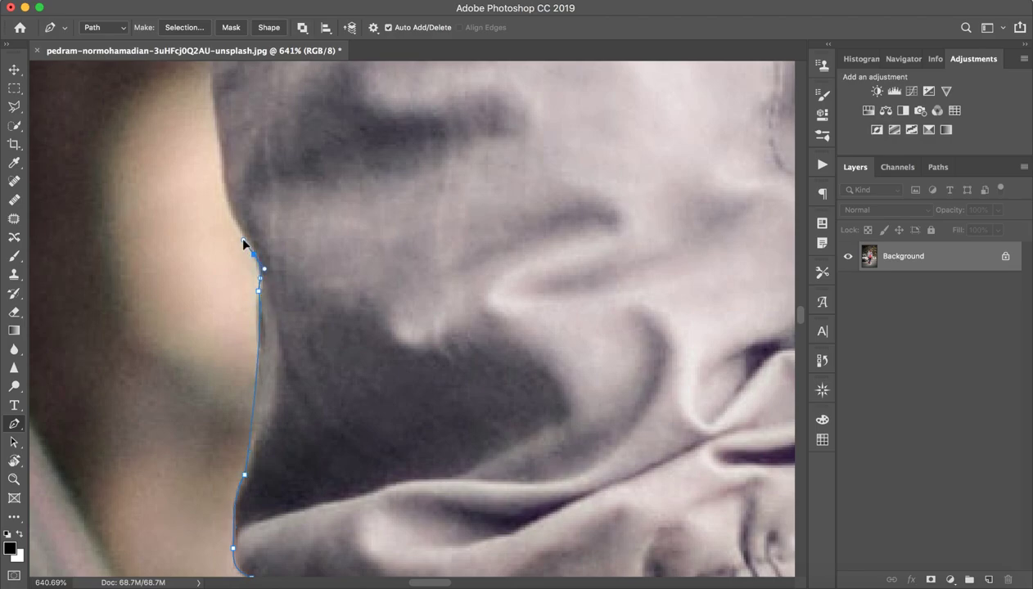
# - Add anchors up the lower part of the grey sleeve's left edge
pyautogui.scroll(7, 245, 237)
pyautogui.hscroll(-3, 246, 237)
pyautogui.moveTo(325, 341); pyautogui.dragTo(327, 300)
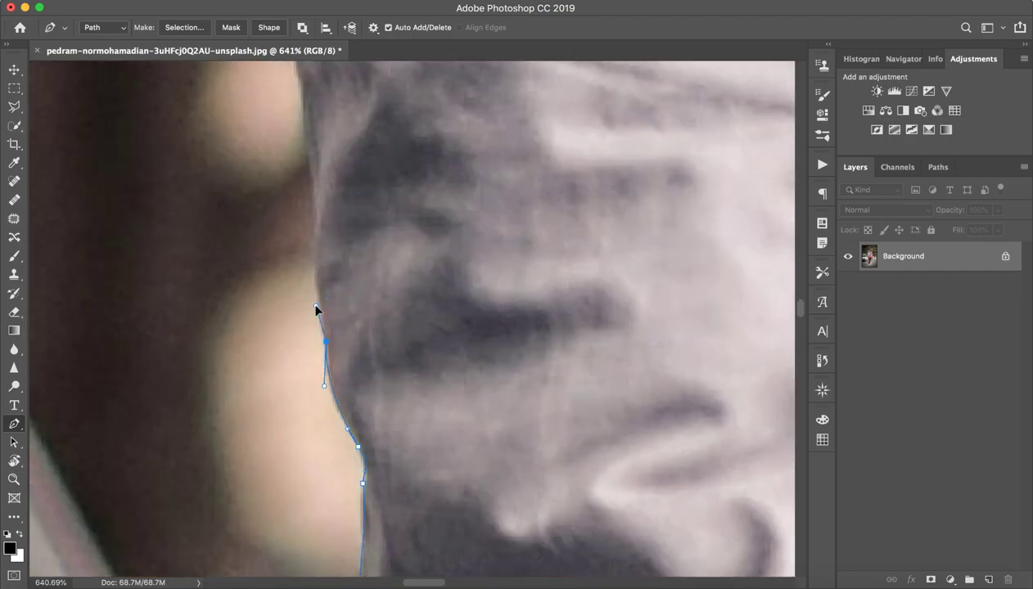
pyautogui.moveTo(323, 258); pyautogui.dragTo(327, 391)
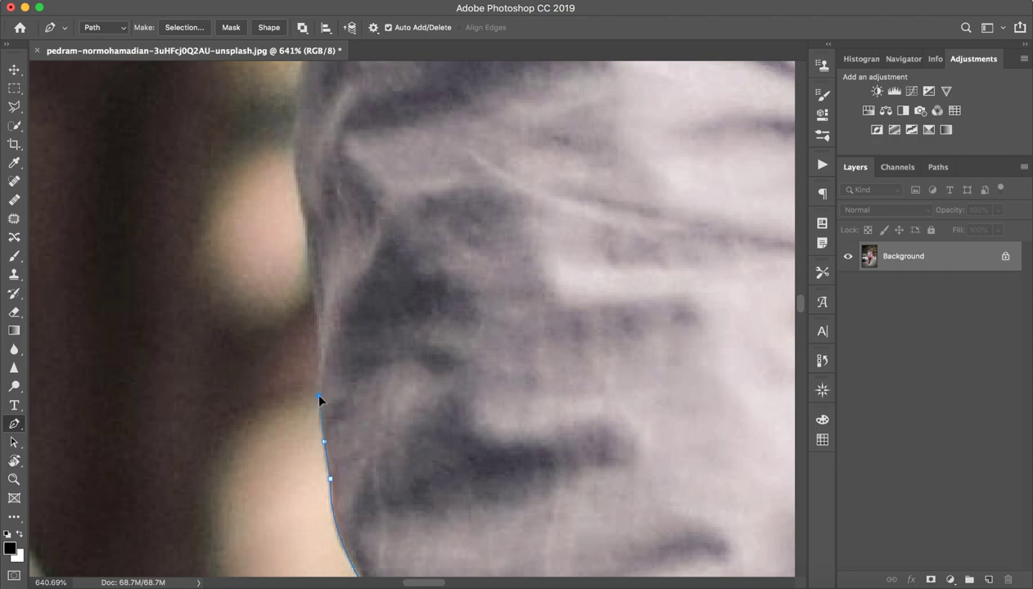
pyautogui.moveTo(318, 342)
pyautogui.mouseDown()
pyautogui.moveTo(318, 329)
pyautogui.moveTo(307, 410)
pyautogui.mouseUp()
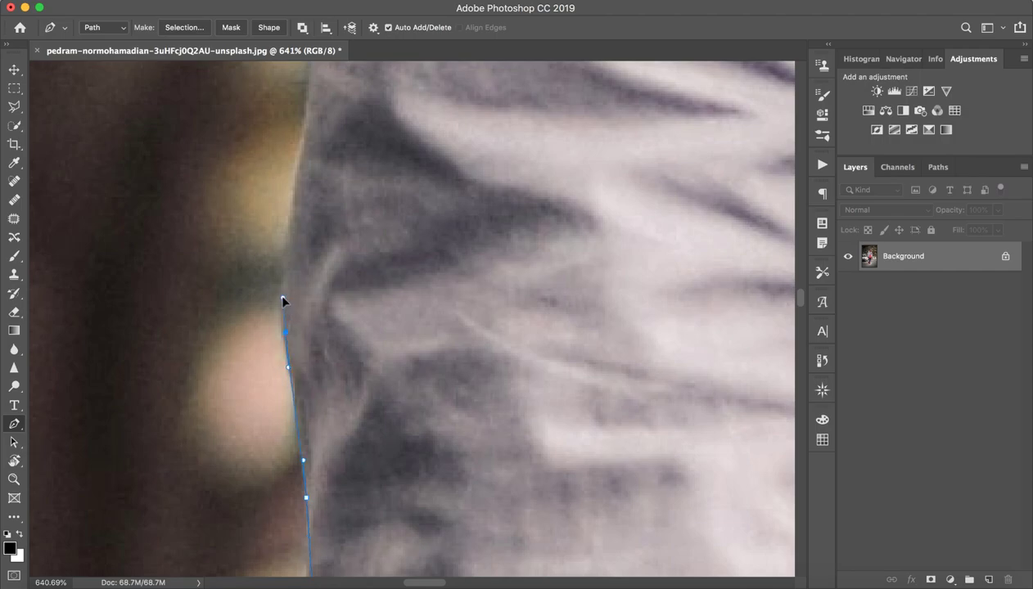
pyautogui.scroll(5, 278, 291)
pyautogui.click(265, 308)
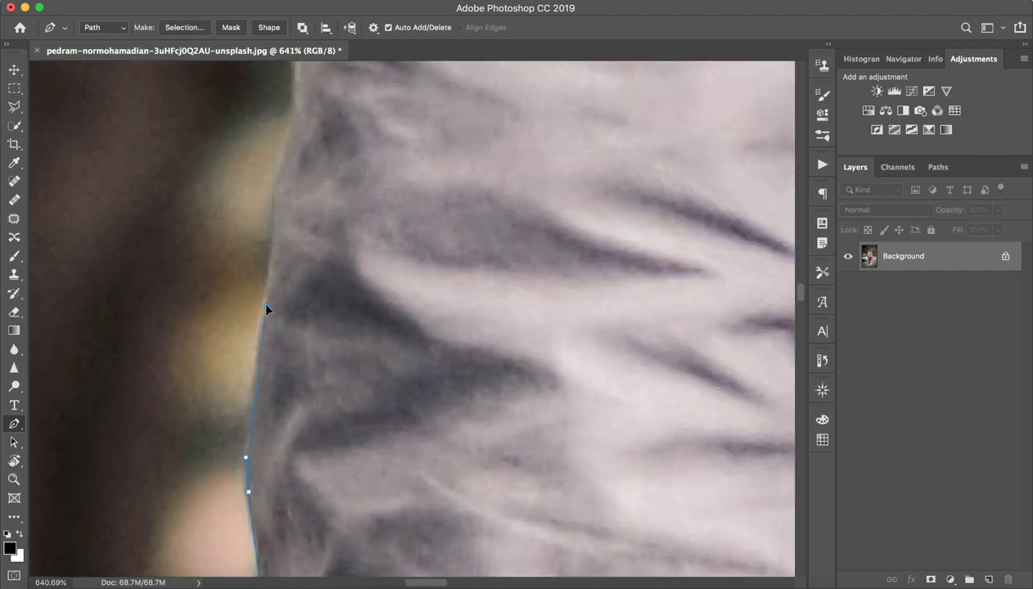
pyautogui.click(273, 260)
pyautogui.scroll(5, 270, 270)
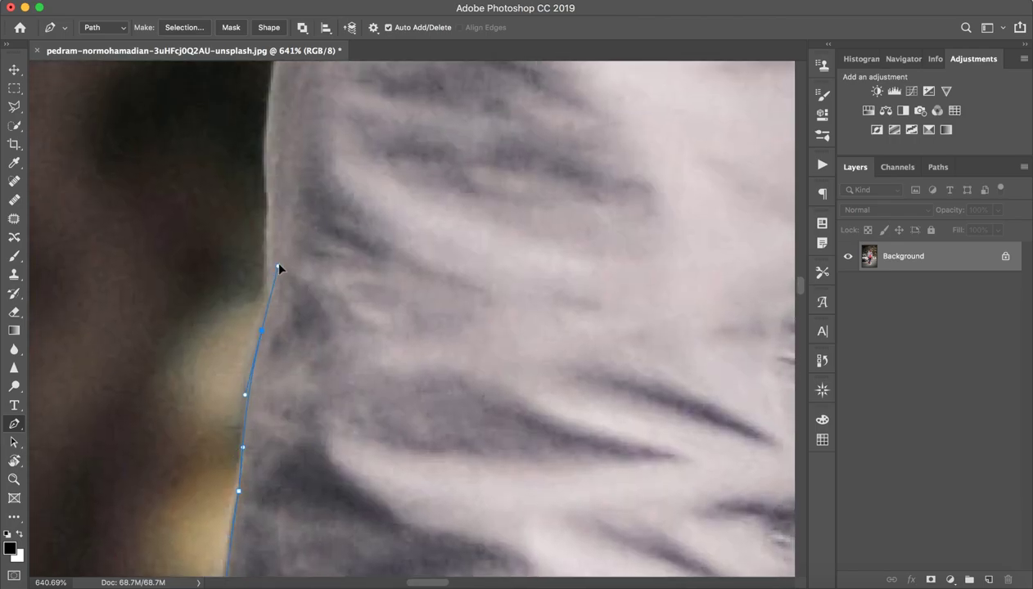
pyautogui.moveTo(279, 267); pyautogui.dragTo(266, 286)
# - Straighten the top point's handle and add more points higher on the sleeve edge
pyautogui.scroll(2, 266, 286)
pyautogui.moveTo(266, 287)
pyautogui.mouseDown()
pyautogui.moveTo(266, 301)
pyautogui.moveTo(268, 290)
pyautogui.mouseUp()
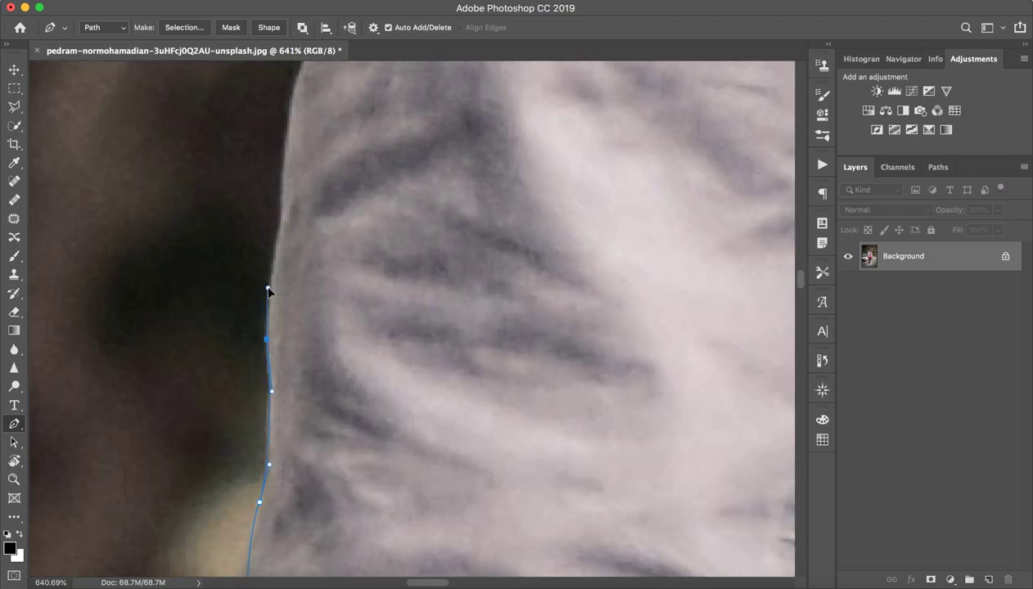
pyautogui.click(282, 242)
pyautogui.scroll(5, 278, 246)
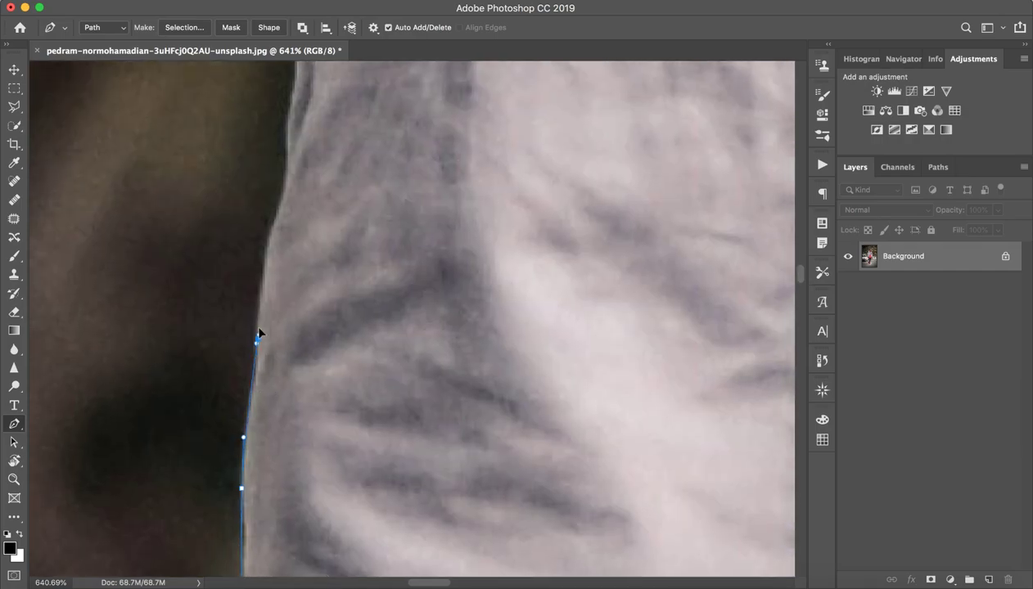
pyautogui.click(277, 212)
pyautogui.scroll(5, 262, 327)
pyautogui.moveTo(259, 343); pyautogui.dragTo(271, 325)
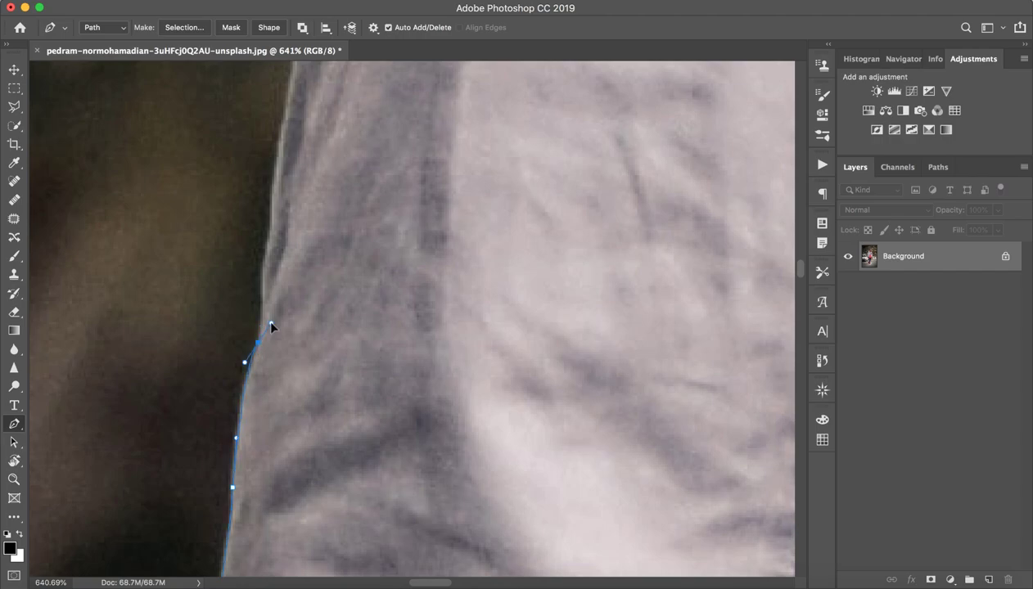
# - Add long curved segments further up the sleeve edge toward the shoulder
pyautogui.moveTo(262, 274); pyautogui.dragTo(264, 257)
pyautogui.scroll(8, 262, 270)
pyautogui.moveTo(253, 328); pyautogui.dragTo(257, 284)
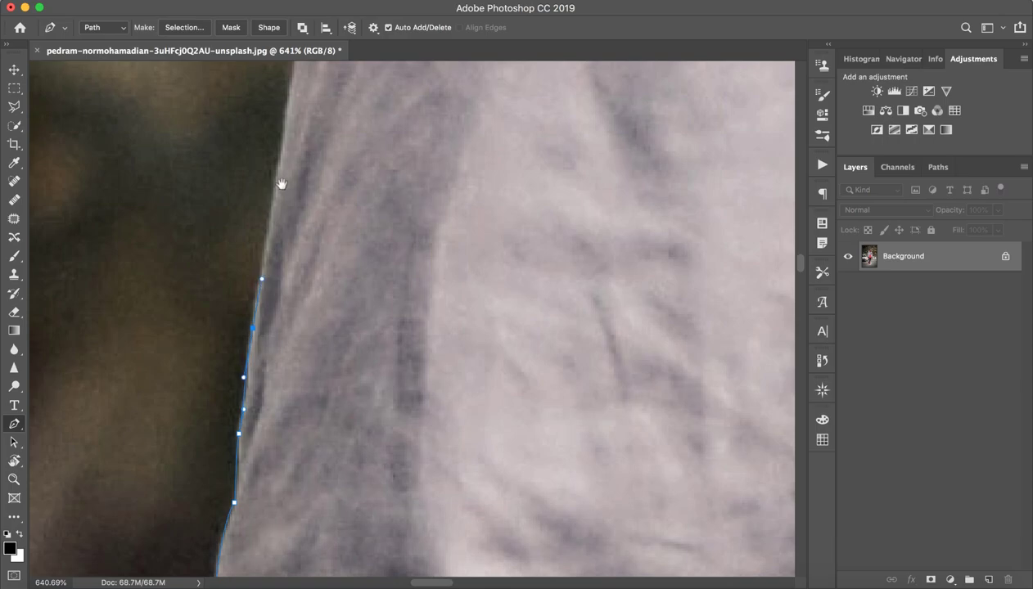
pyautogui.scroll(8, 279, 180)
pyautogui.moveTo(274, 163); pyautogui.dragTo(279, 142)
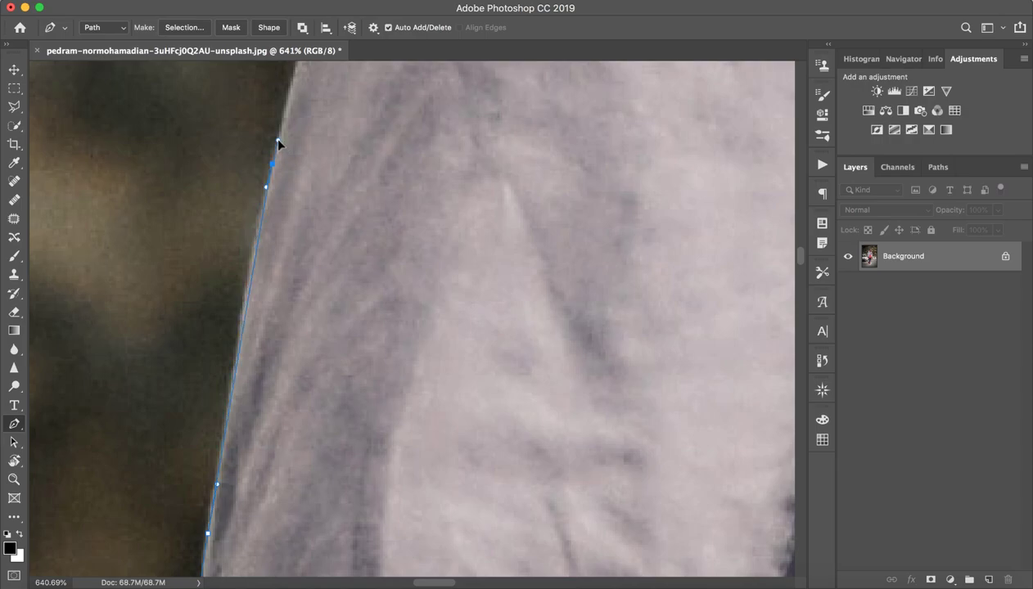
pyautogui.scroll(15, 270, 245)
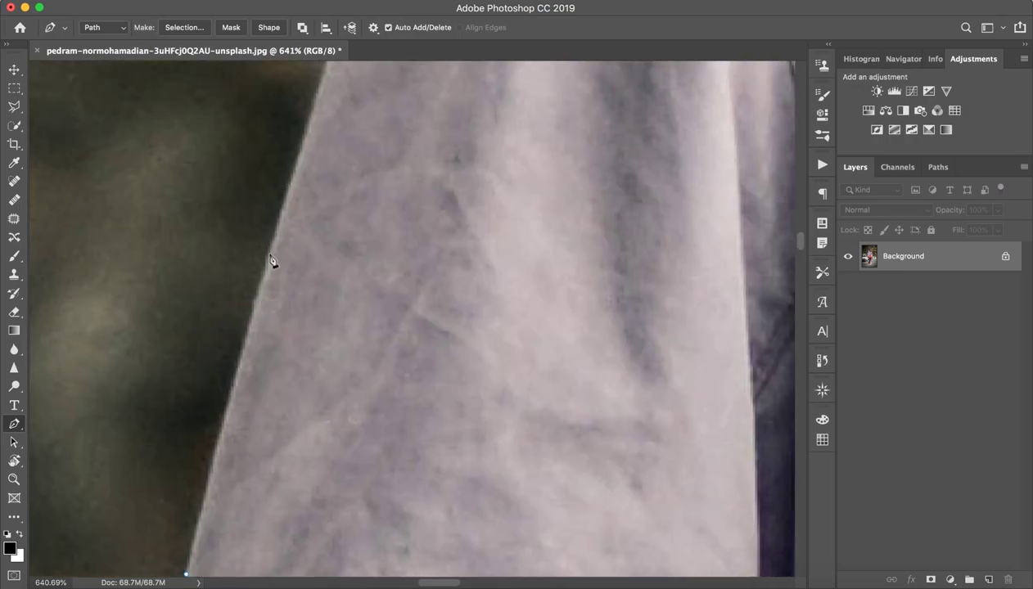
pyautogui.moveTo(265, 245)
pyautogui.mouseDown()
pyautogui.moveTo(307, 164)
pyautogui.moveTo(297, 161)
pyautogui.mouseUp()
# - Add curved anchors rising from below the shoulder up onto its edge
pyautogui.scroll(10, 294, 204)
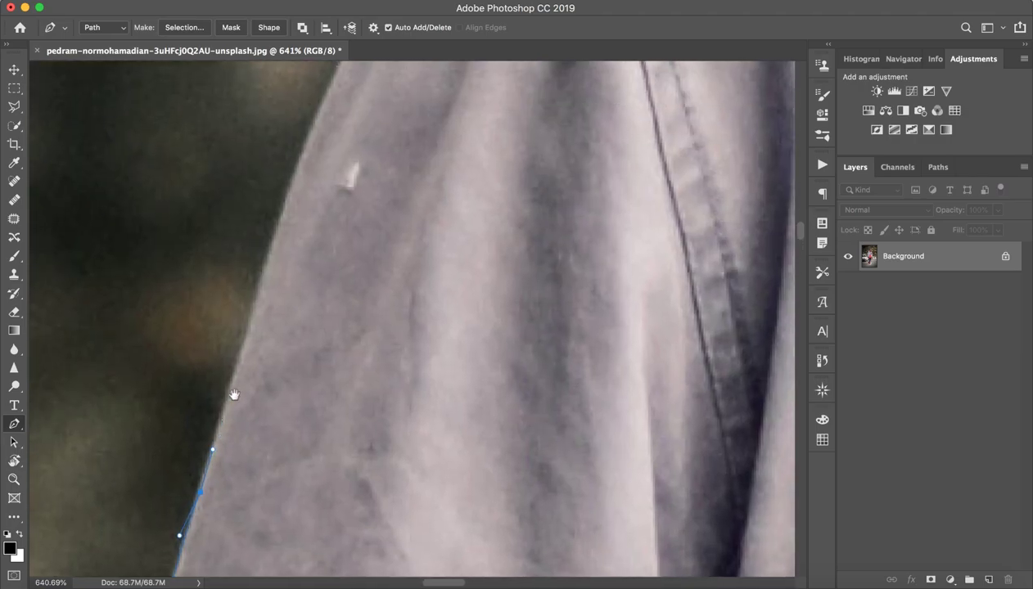
pyautogui.moveTo(300, 171); pyautogui.dragTo(315, 133)
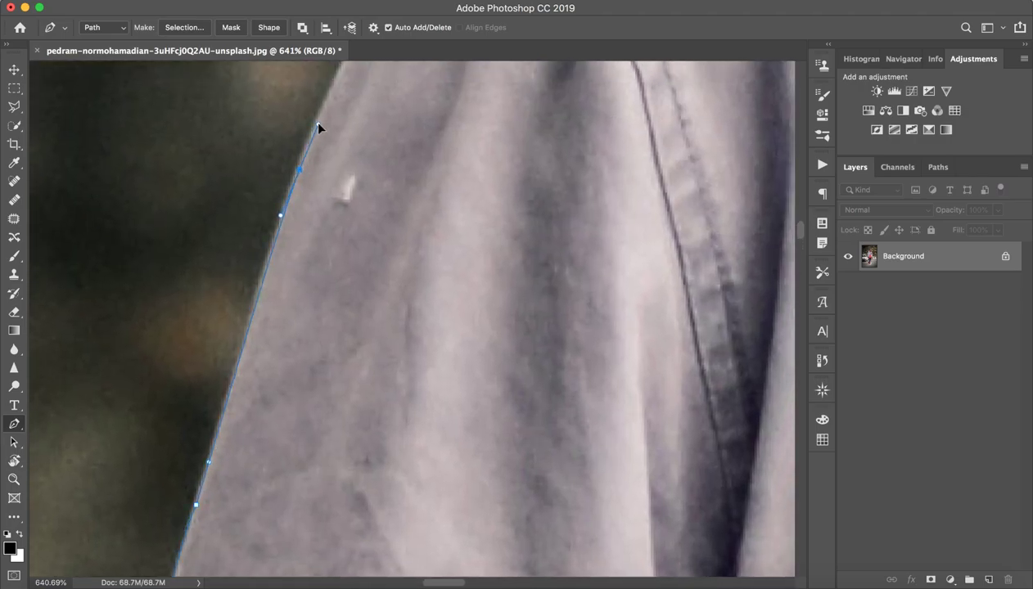
pyautogui.scroll(4, 311, 131)
pyautogui.scroll(6, 323, 188)
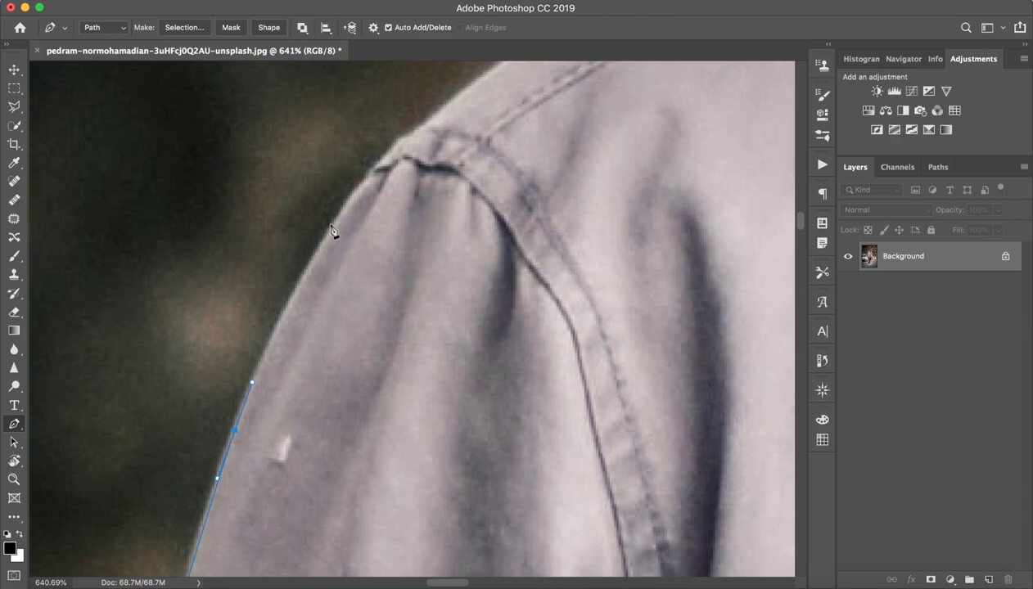
pyautogui.moveTo(307, 251); pyautogui.dragTo(392, 147)
pyautogui.scroll(5, 381, 147)
pyautogui.hscroll(4, 337, 316)
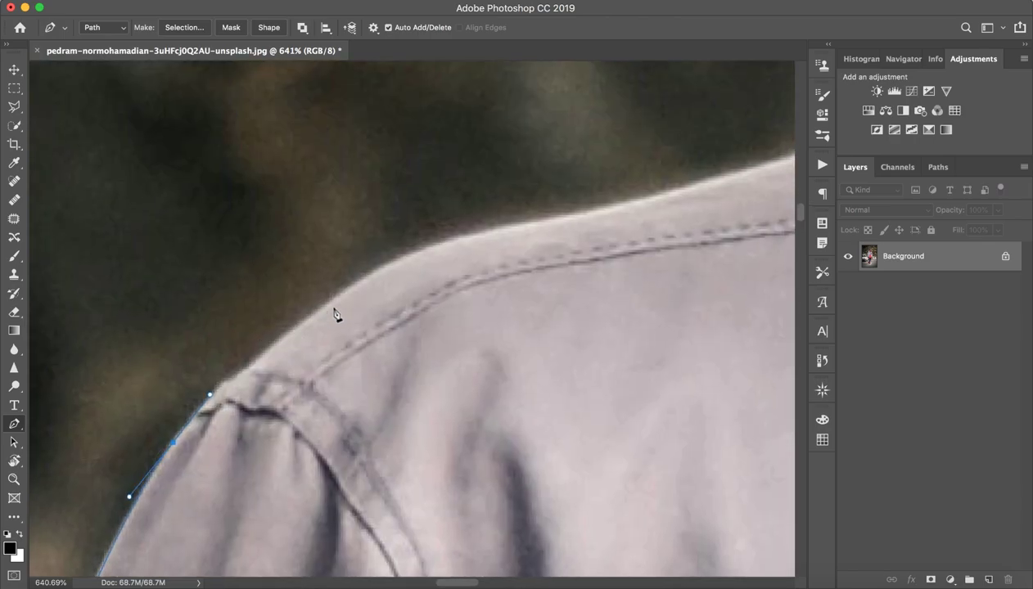
pyautogui.moveTo(392, 263); pyautogui.dragTo(445, 245)
# - Trace across the shoulder top to the collar base, replacing one misplaced anchor
pyautogui.moveTo(614, 210)
pyautogui.mouseDown()
pyautogui.moveTo(676, 206)
pyautogui.moveTo(671, 198)
pyautogui.mouseUp()
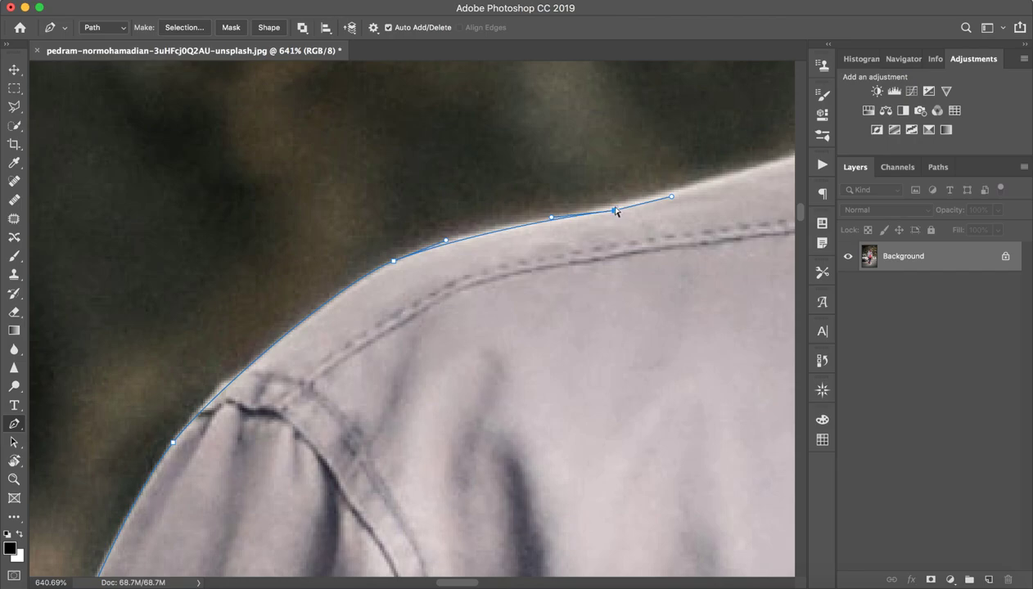
pyautogui.hotkey('ctrl', 'z')
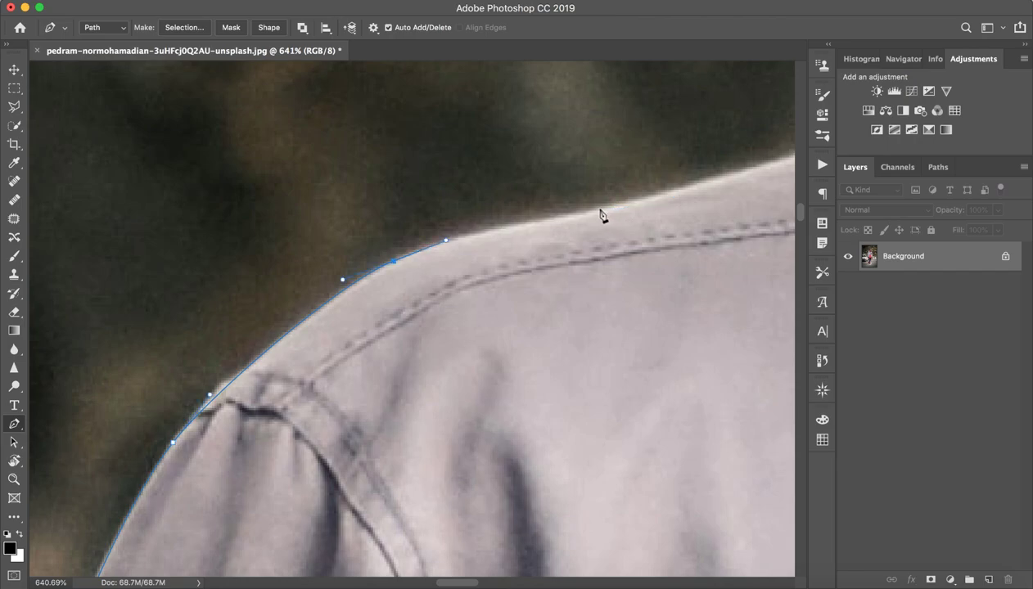
pyautogui.moveTo(603, 209); pyautogui.dragTo(651, 205)
pyautogui.hscroll(7, 655, 205)
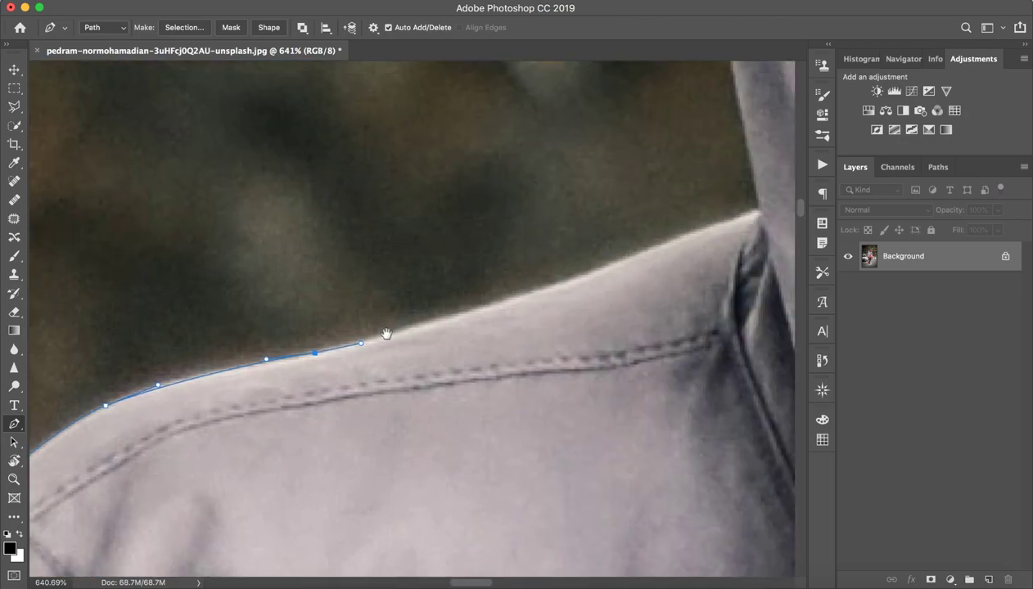
pyautogui.scroll(4, 655, 204)
pyautogui.moveTo(740, 223)
pyautogui.mouseDown()
pyautogui.moveTo(794, 192)
pyautogui.moveTo(770, 196)
pyautogui.moveTo(724, 172)
pyautogui.mouseUp()
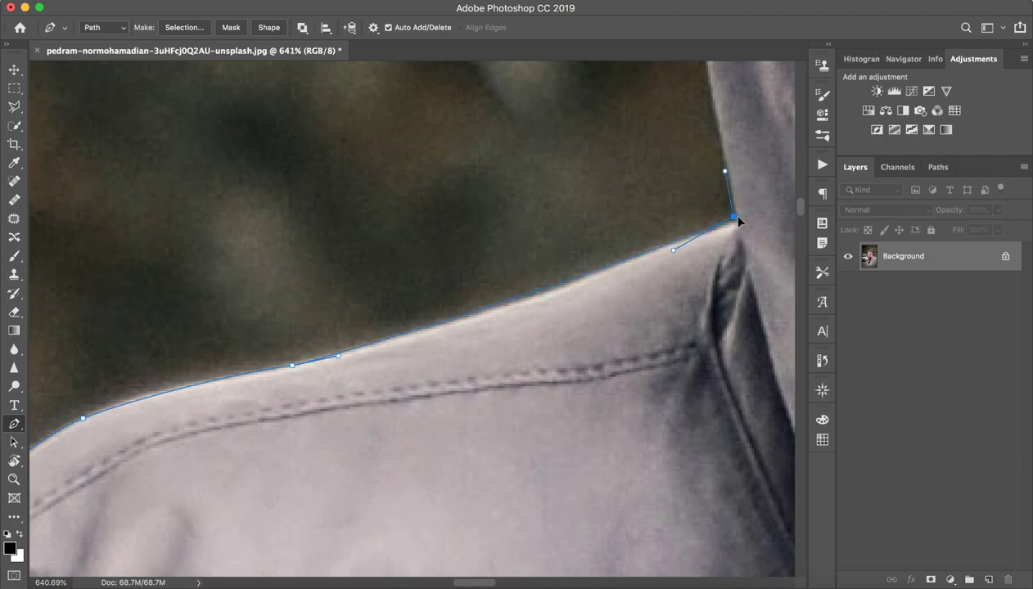
pyautogui.moveTo(735, 219); pyautogui.dragTo(737, 220)
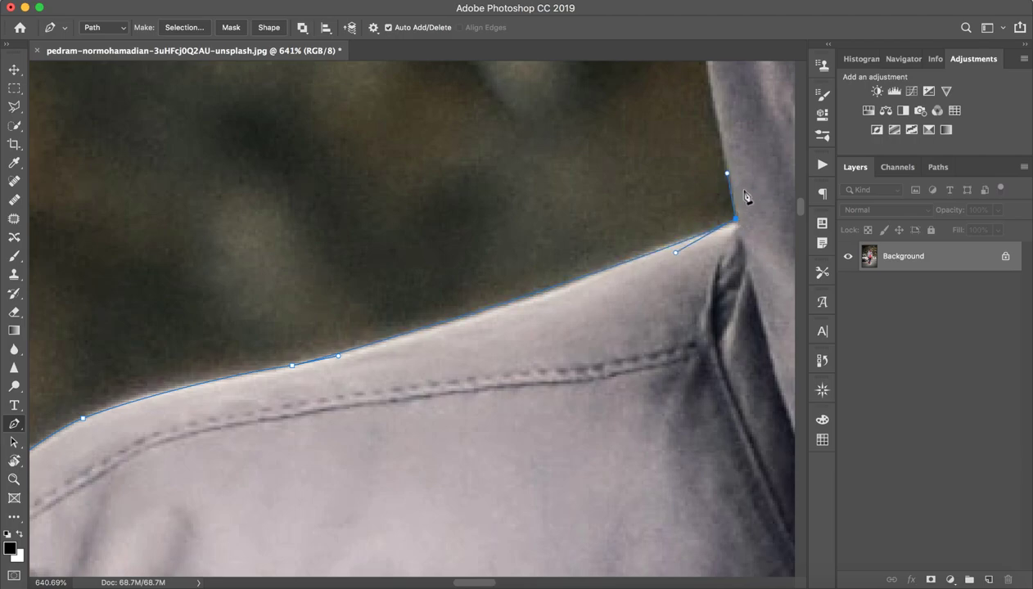
# - Trace the path up the collar edge and along the side of the hood
pyautogui.scroll(5, 682, 214)
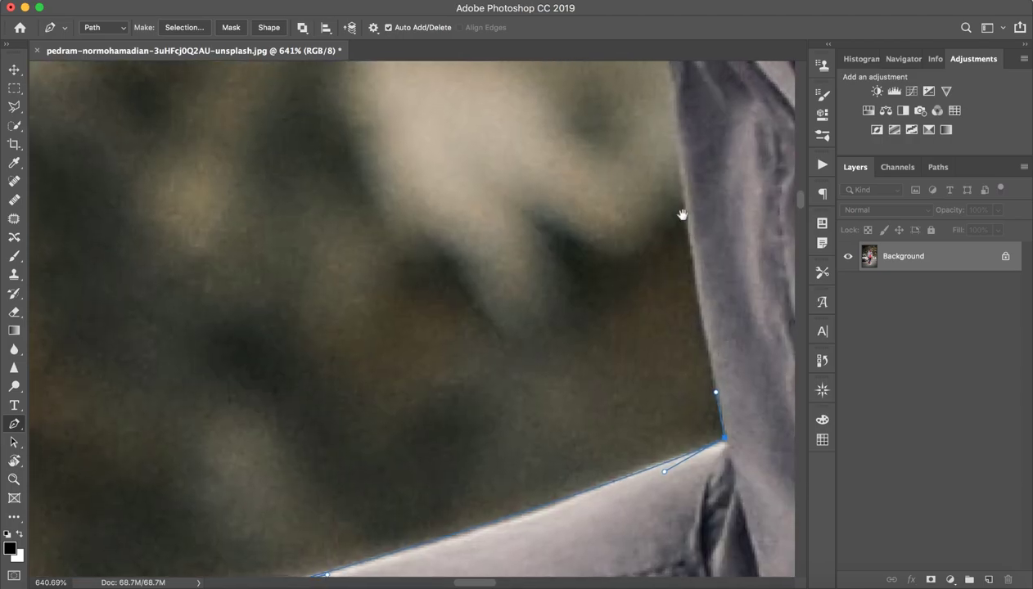
pyautogui.scroll(3, 682, 214)
pyautogui.moveTo(587, 167); pyautogui.dragTo(586, 121)
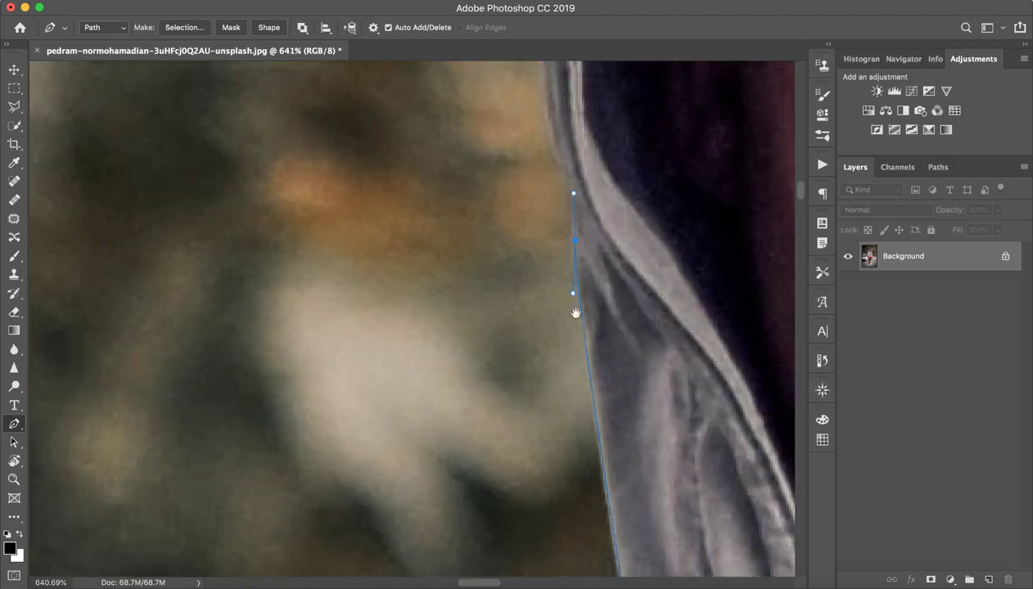
pyautogui.scroll(-10, 586, 123)
pyautogui.scroll(-3, 532, 327)
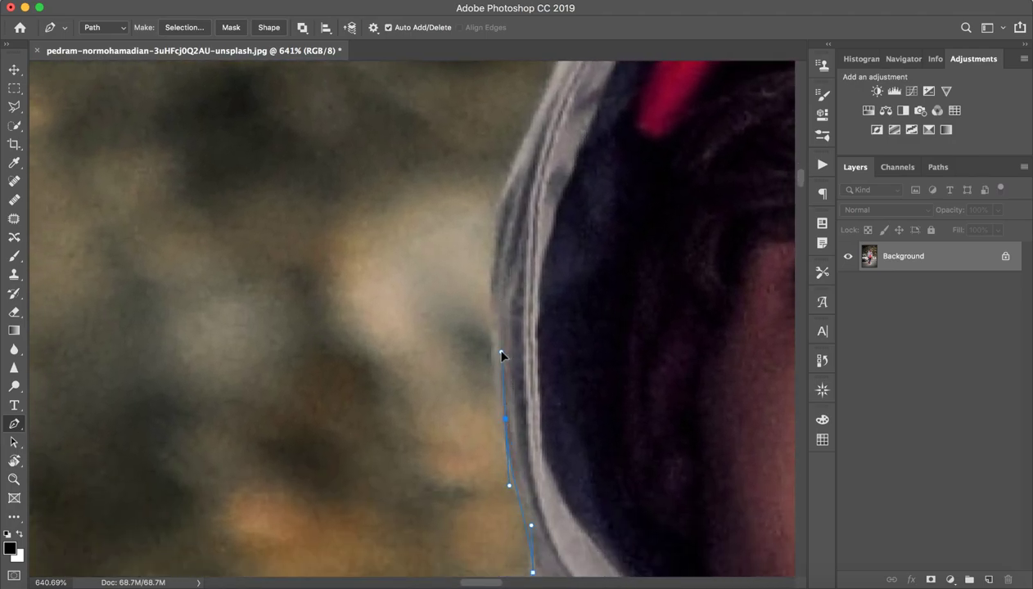
pyautogui.moveTo(491, 308); pyautogui.dragTo(491, 269)
pyautogui.scroll(4, 501, 256)
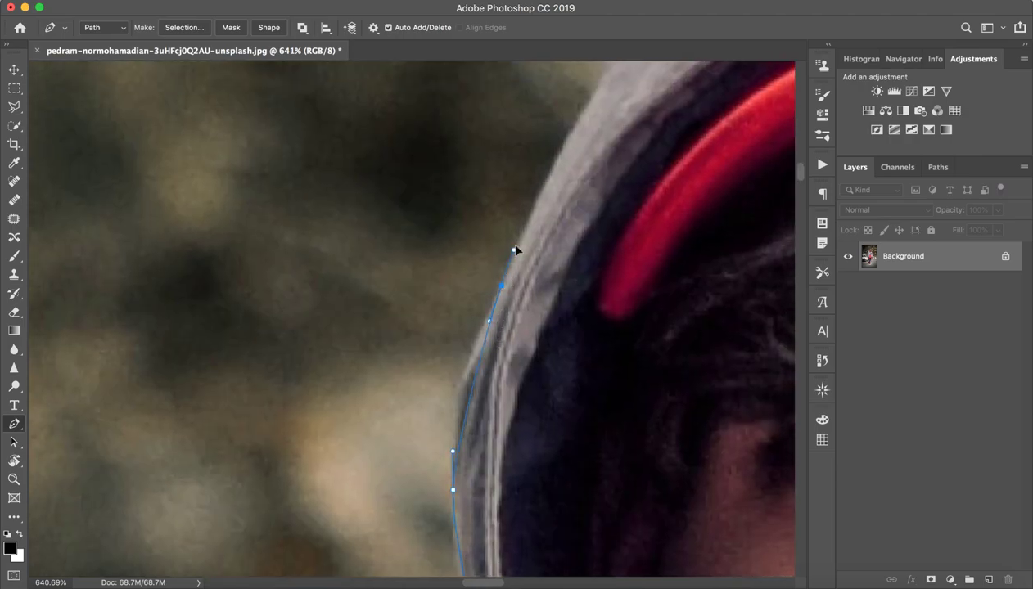
pyautogui.moveTo(515, 249); pyautogui.dragTo(536, 204)
pyautogui.scroll(5, 536, 204)
pyautogui.moveTo(510, 275)
pyautogui.mouseDown()
pyautogui.moveTo(525, 235)
pyautogui.moveTo(529, 261)
pyautogui.mouseUp()
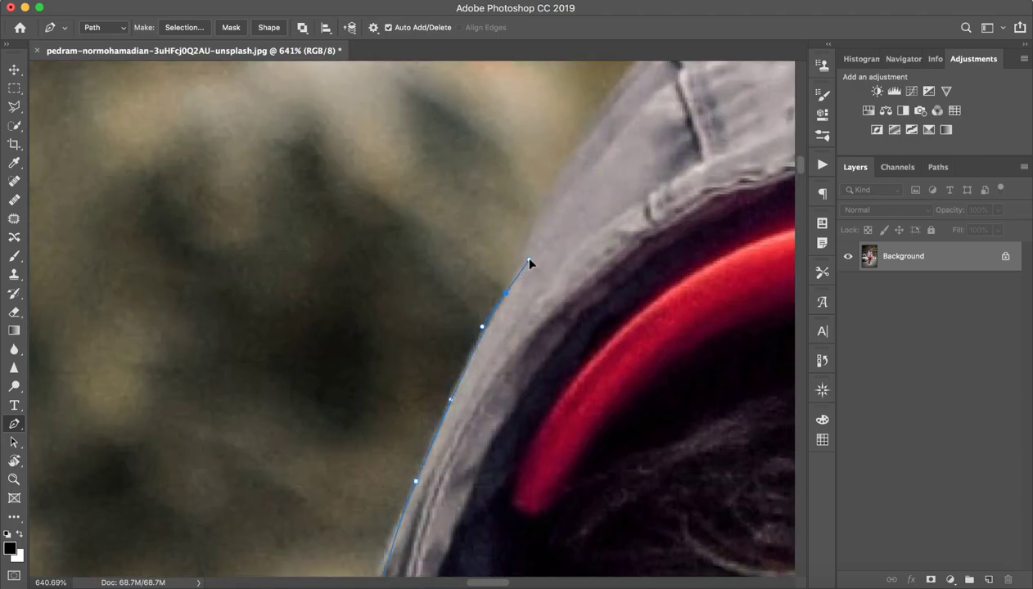
pyautogui.moveTo(521, 268); pyautogui.dragTo(535, 263)
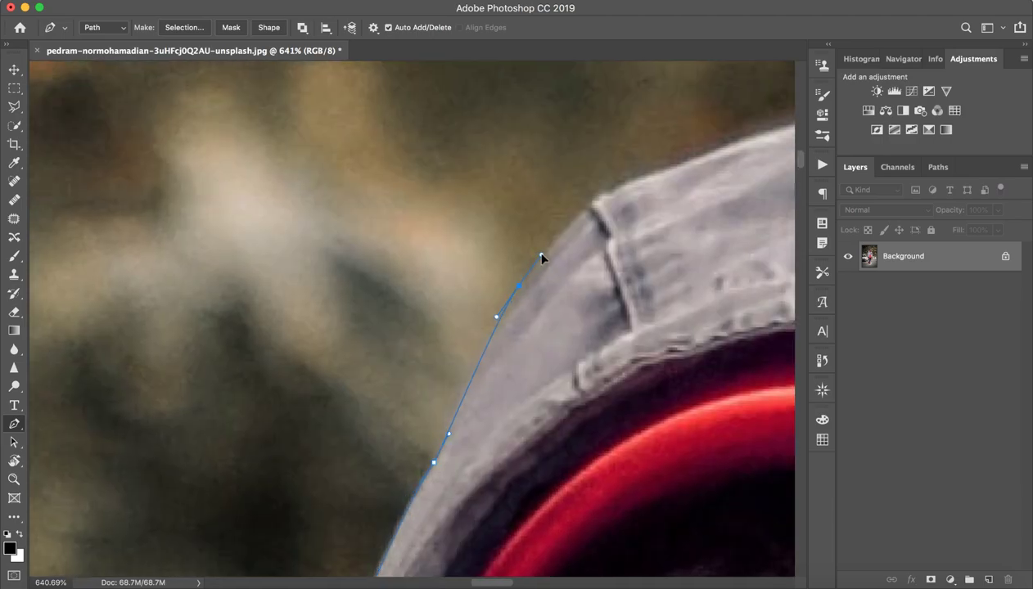
# - Carry the path across the top of the hood to where it turns down
pyautogui.scroll(5, 540, 259)
pyautogui.hscroll(4, 540, 258)
pyautogui.moveTo(545, 286)
pyautogui.mouseDown()
pyautogui.moveTo(619, 259)
pyautogui.moveTo(439, 288)
pyautogui.mouseUp()
pyautogui.moveTo(596, 237); pyautogui.dragTo(652, 236)
pyautogui.moveTo(718, 261); pyautogui.dragTo(469, 204)
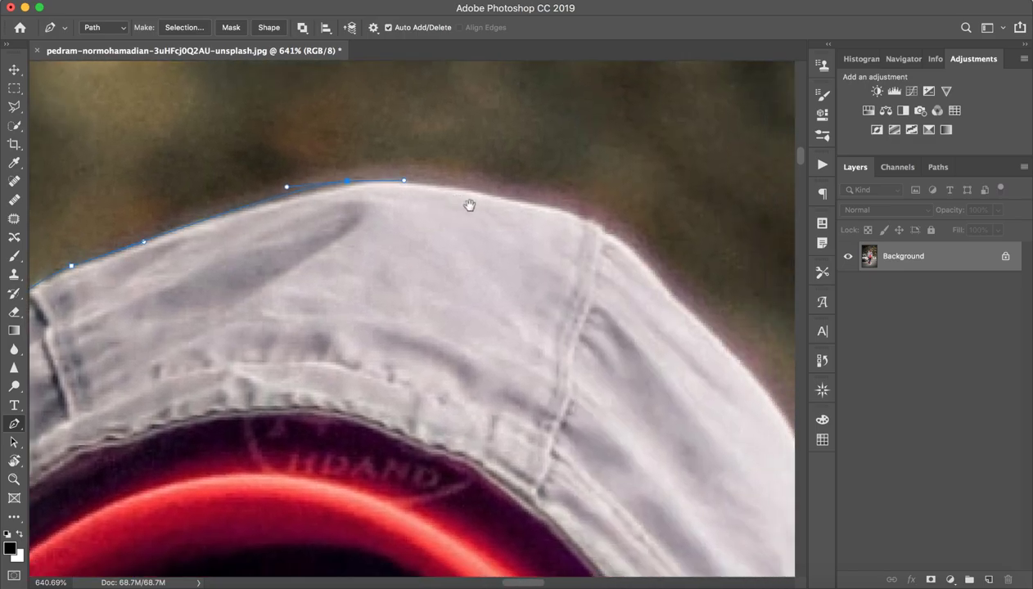
pyautogui.moveTo(605, 228); pyautogui.dragTo(647, 262)
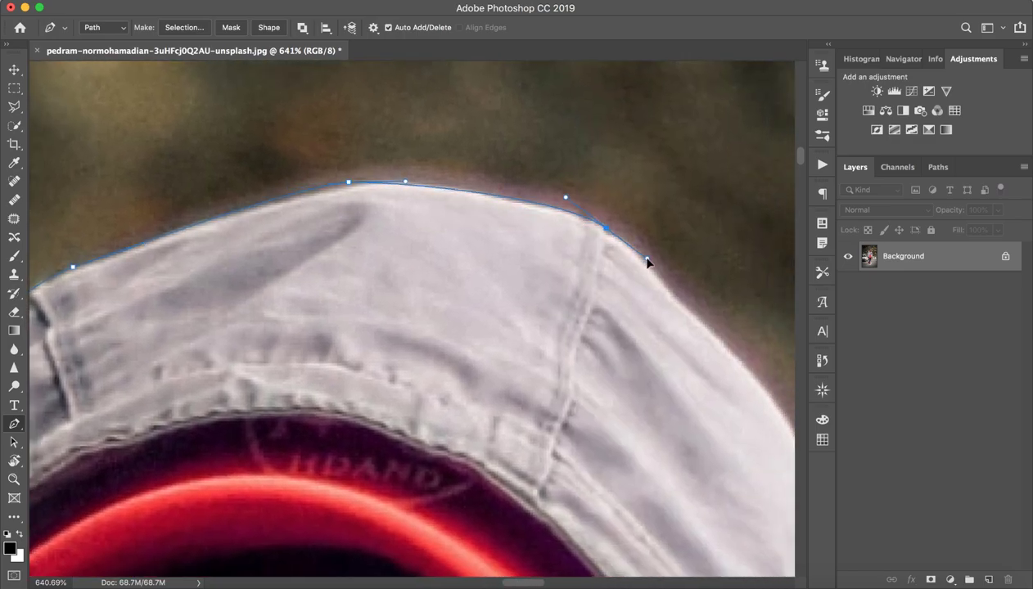
pyautogui.moveTo(647, 298); pyautogui.dragTo(449, 201)
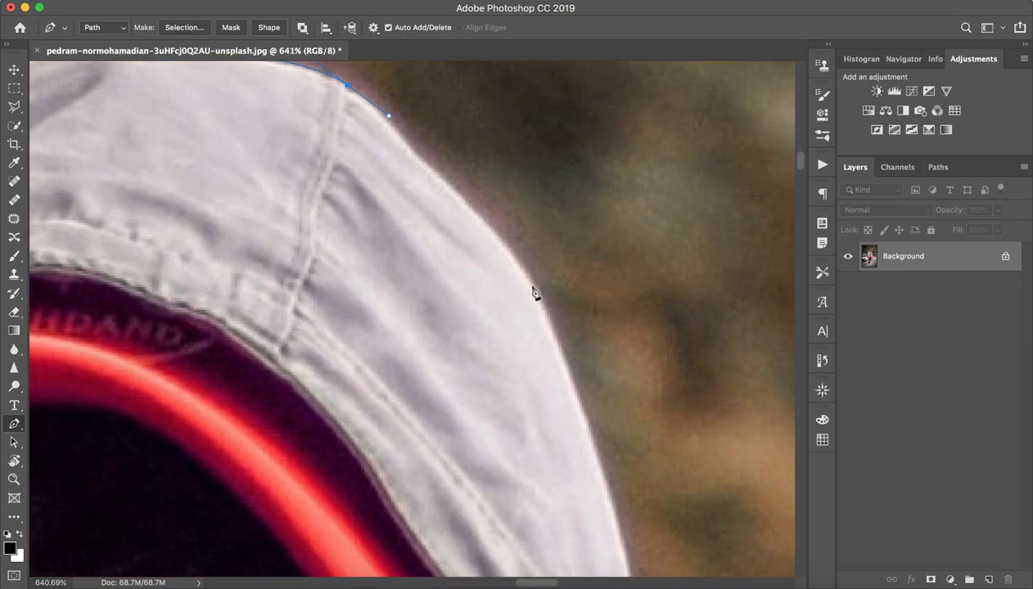
pyautogui.moveTo(496, 235); pyautogui.dragTo(519, 261)
# - Run curved anchors down the hood's front edge beside the face
pyautogui.moveTo(498, 305); pyautogui.dragTo(375, 169)
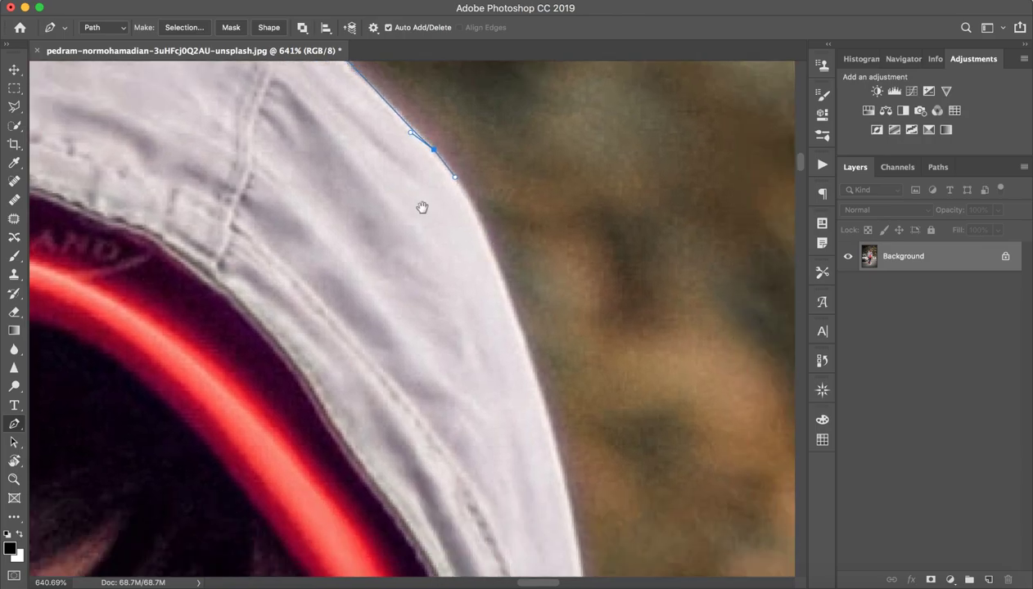
pyautogui.moveTo(486, 356)
pyautogui.mouseDown()
pyautogui.moveTo(537, 550)
pyautogui.moveTo(520, 530)
pyautogui.moveTo(501, 416)
pyautogui.mouseUp()
pyautogui.scroll(-3, 479, 368)
pyautogui.scroll(-3, 456, 325)
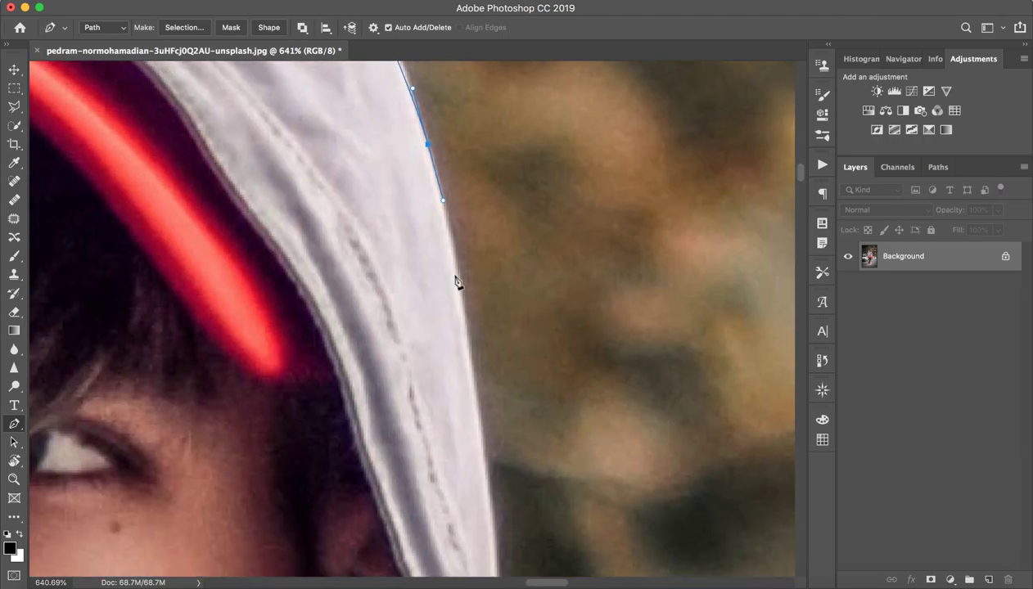
pyautogui.scroll(-2, 422, 392)
pyautogui.moveTo(453, 417); pyautogui.dragTo(460, 507)
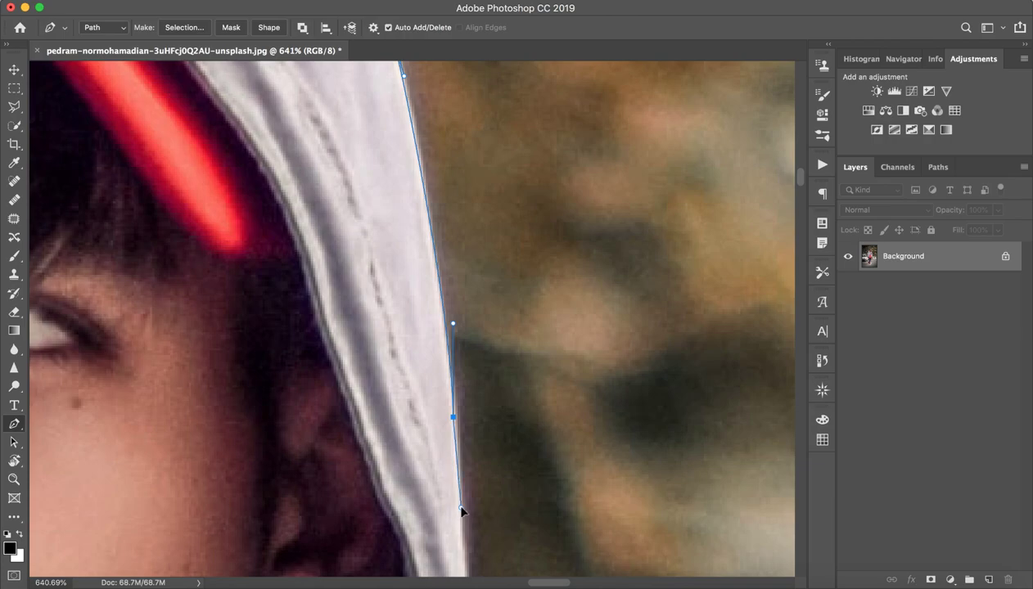
pyautogui.moveTo(453, 419); pyautogui.dragTo(457, 425)
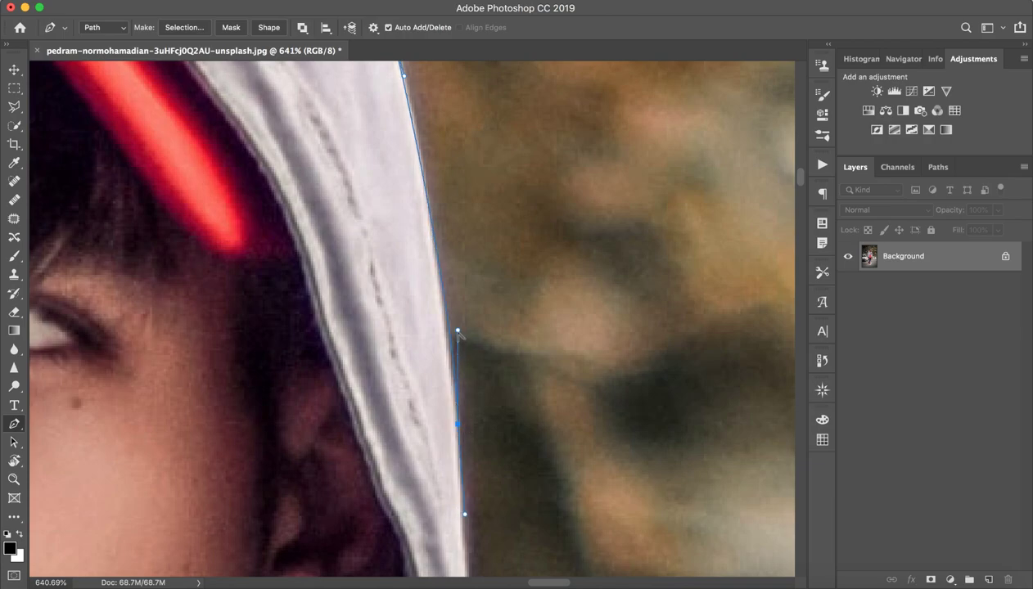
pyautogui.moveTo(457, 330); pyautogui.dragTo(452, 328)
pyautogui.moveTo(431, 442); pyautogui.dragTo(455, 19)
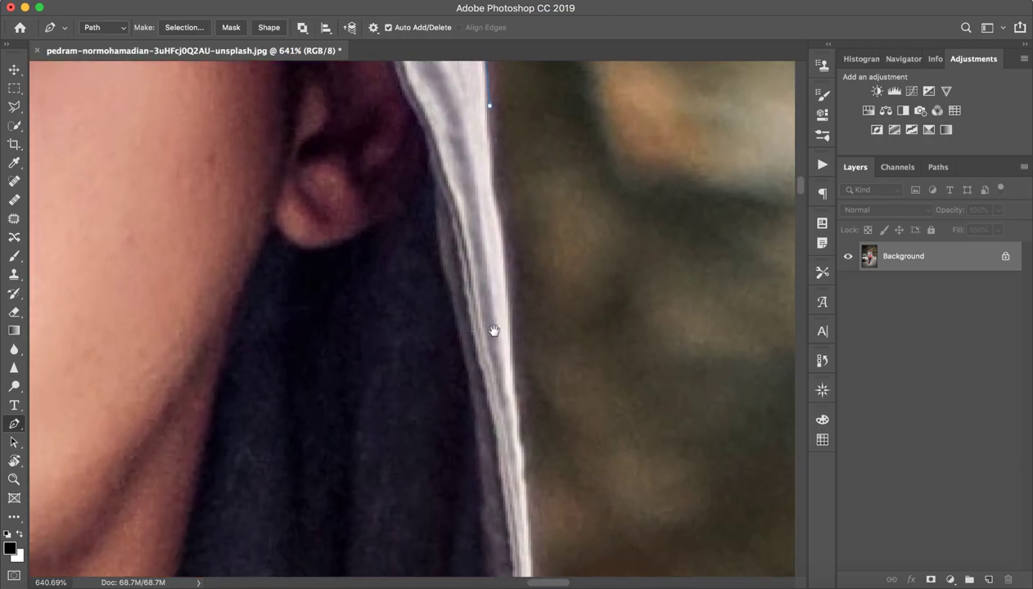
# - Place corner anchors down the hood edge, undoing two wrong points
pyautogui.click(489, 174)
pyautogui.click(497, 197)
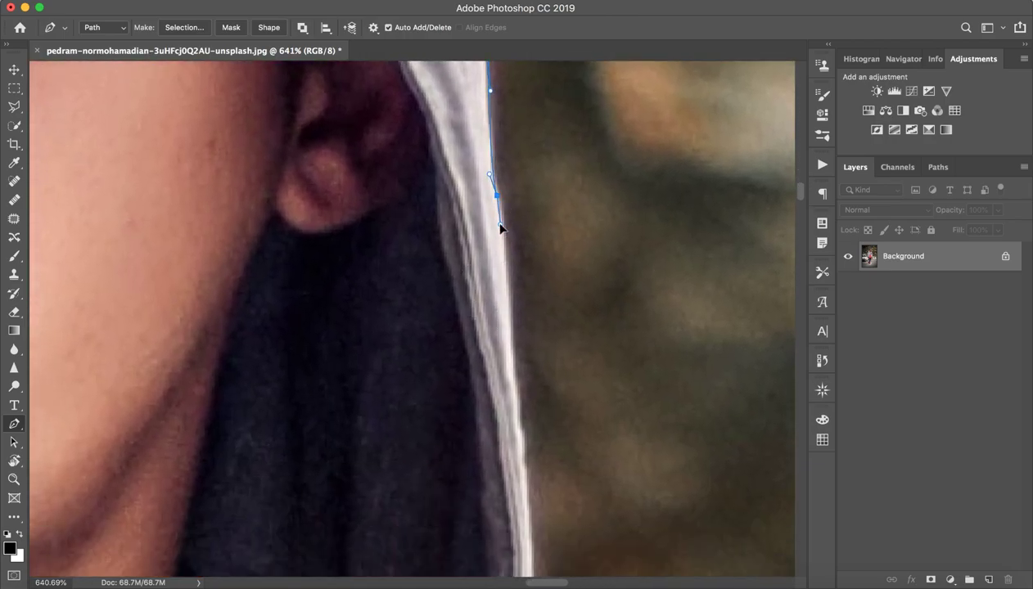
pyautogui.hotkey('ctrl', 'z')
pyautogui.hotkey('ctrl', 'z')
pyautogui.click(502, 217)
pyautogui.click(506, 268)
pyautogui.click(508, 315)
pyautogui.click(513, 362)
# - Add smooth anchors past the ear to where the hood meets the jacket shoulder
pyautogui.moveTo(492, 415); pyautogui.dragTo(473, 231)
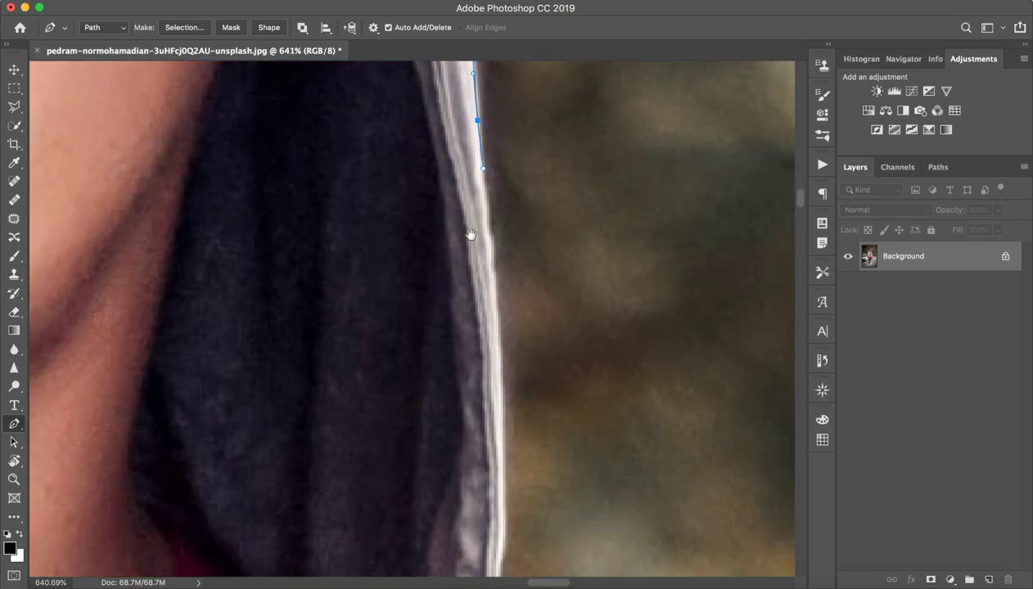
pyautogui.click(502, 421)
pyautogui.moveTo(502, 424)
pyautogui.mouseDown()
pyautogui.moveTo(501, 483)
pyautogui.moveTo(526, 223)
pyautogui.mouseUp()
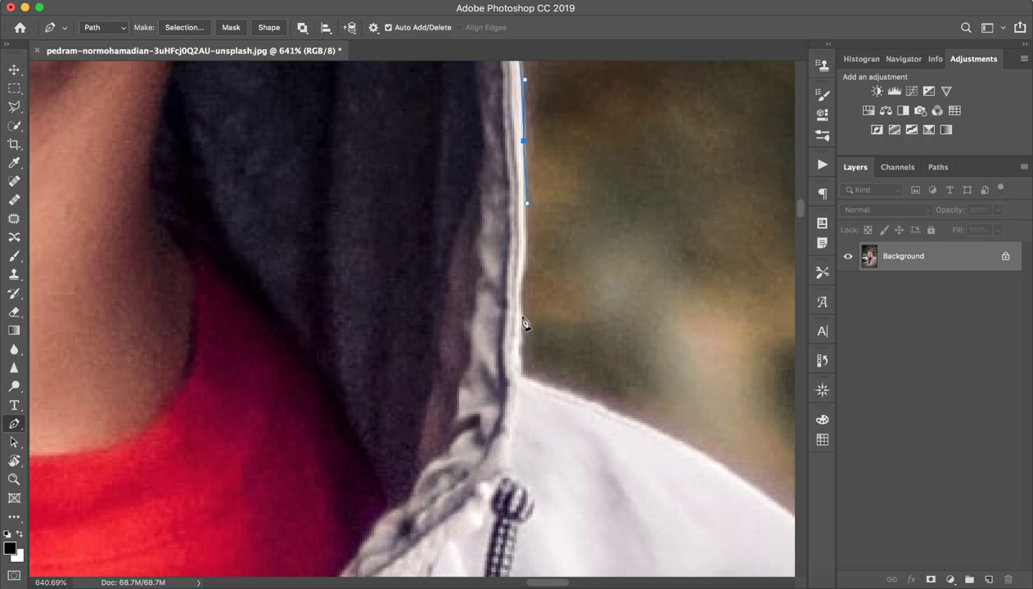
pyautogui.moveTo(521, 278); pyautogui.dragTo(517, 296)
pyautogui.click(521, 374)
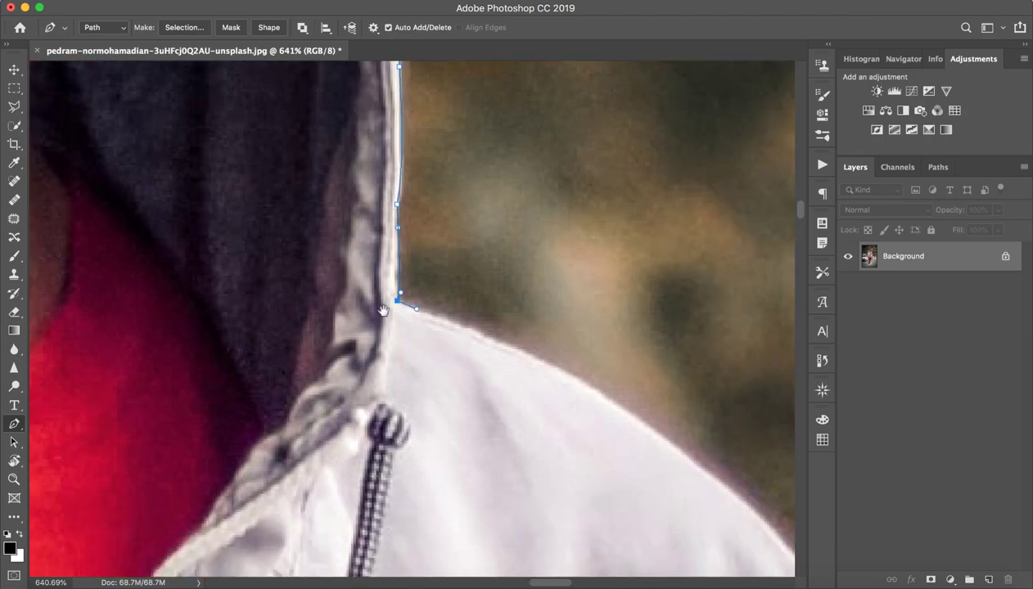
# - Wrap curved anchors around the jacket's rounded shoulder, re-placing one misplaced anchor
pyautogui.scroll(-5, 541, 389)
pyautogui.hscroll(8, 541, 390)
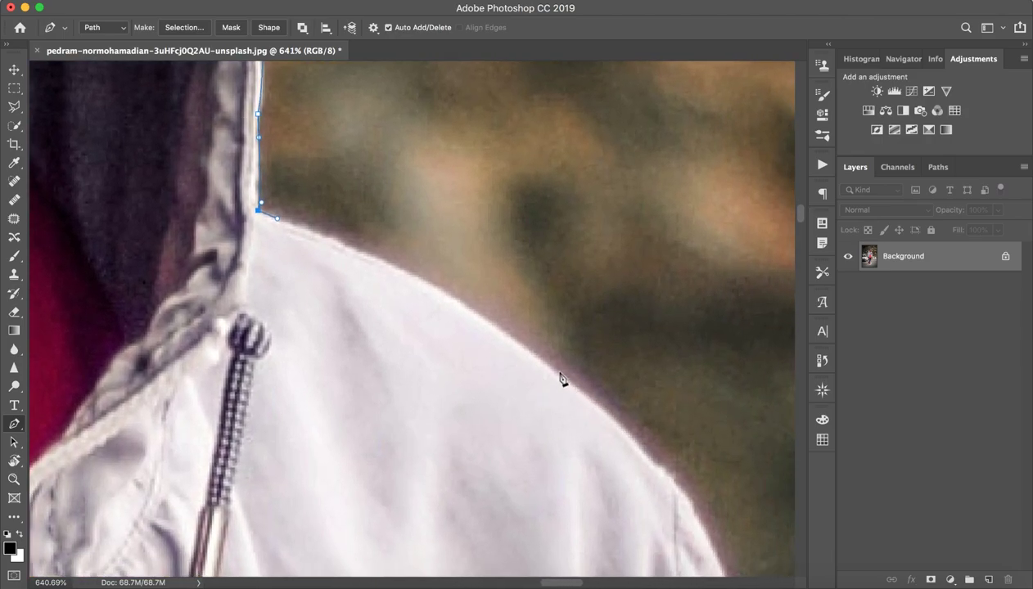
pyautogui.moveTo(559, 371)
pyautogui.mouseDown()
pyautogui.moveTo(673, 475)
pyautogui.moveTo(606, 410)
pyautogui.mouseUp()
pyautogui.moveTo(425, 250); pyautogui.dragTo(415, 255)
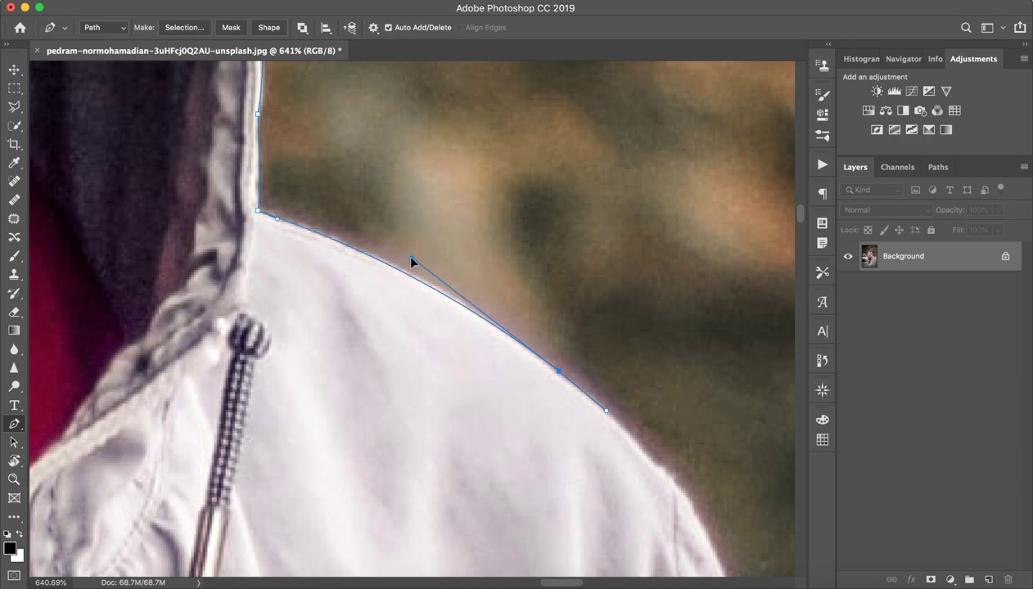
pyautogui.scroll(-5, 479, 390)
pyautogui.hscroll(5, 479, 390)
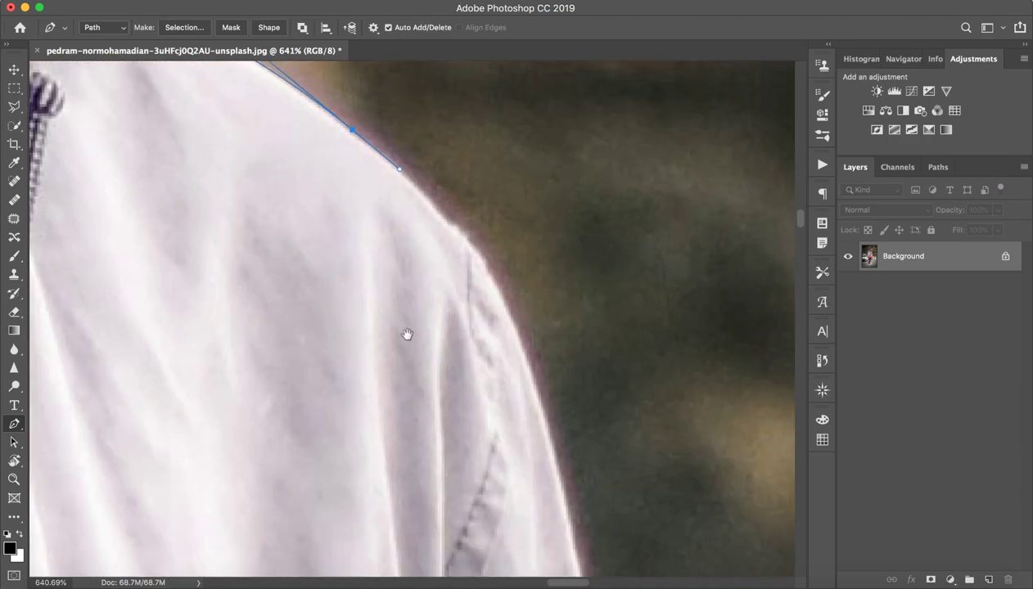
pyautogui.moveTo(384, 198); pyautogui.dragTo(400, 224)
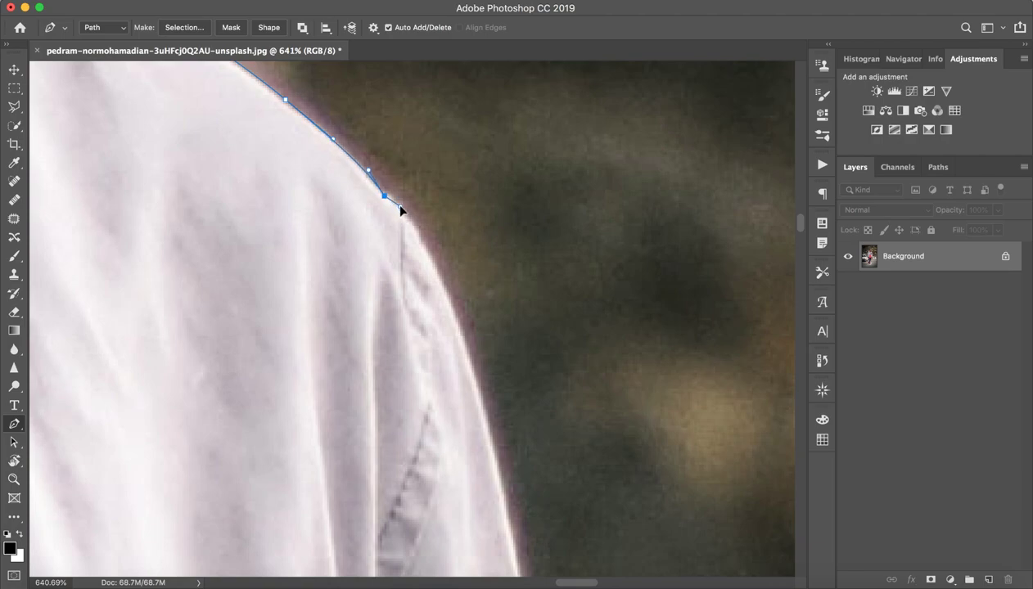
pyautogui.hotkey('ctrl', 'z')
pyautogui.moveTo(384, 194); pyautogui.dragTo(392, 195)
pyautogui.scroll(-2, 393, 246)
pyautogui.hscroll(2, 393, 246)
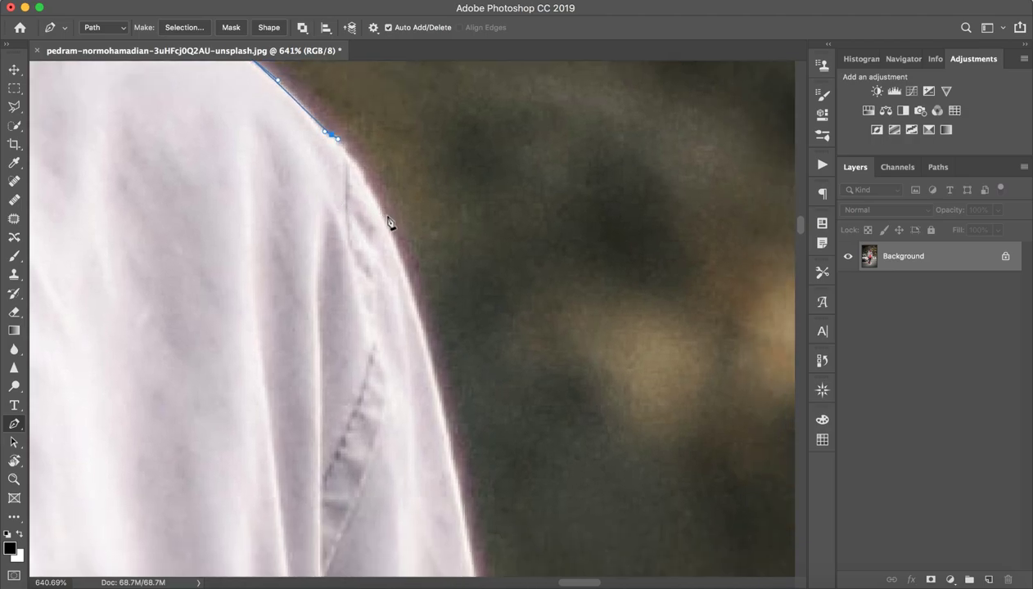
pyautogui.moveTo(386, 221); pyautogui.dragTo(398, 263)
# - Add curved anchors down the upper part of the sleeve's outer edge
pyautogui.scroll(-5, 378, 301)
pyautogui.hscroll(2, 379, 301)
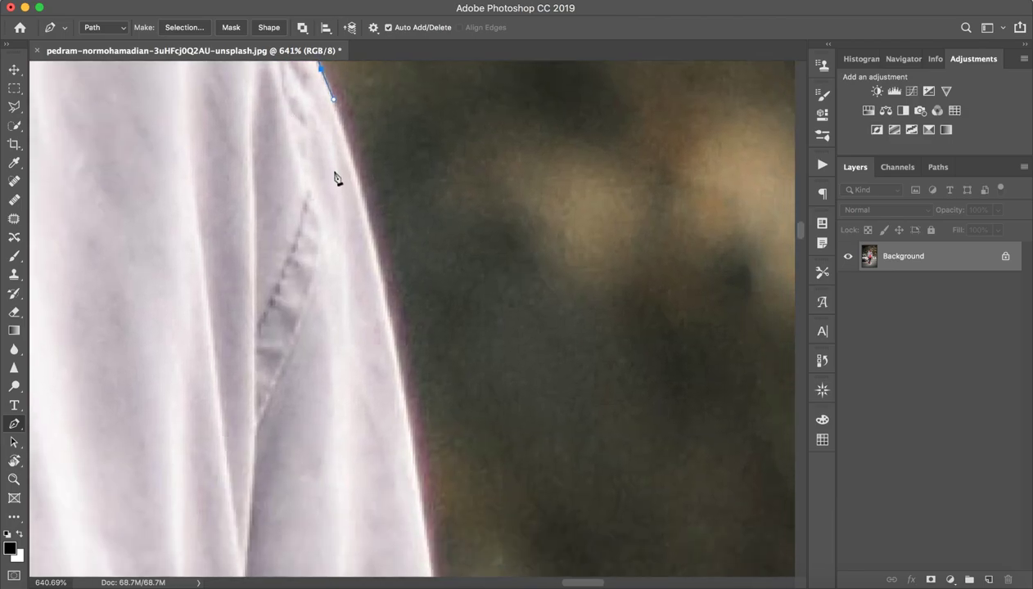
pyautogui.moveTo(378, 250); pyautogui.dragTo(388, 304)
pyautogui.scroll(-5, 357, 284)
pyautogui.hscroll(2, 358, 284)
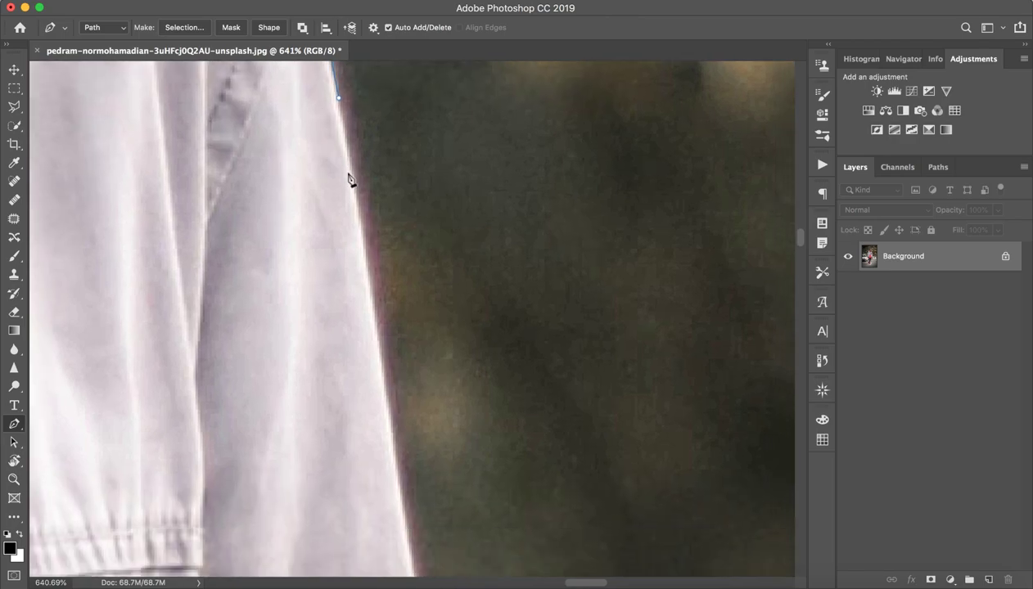
pyautogui.click(368, 269)
pyautogui.moveTo(369, 273); pyautogui.dragTo(374, 304)
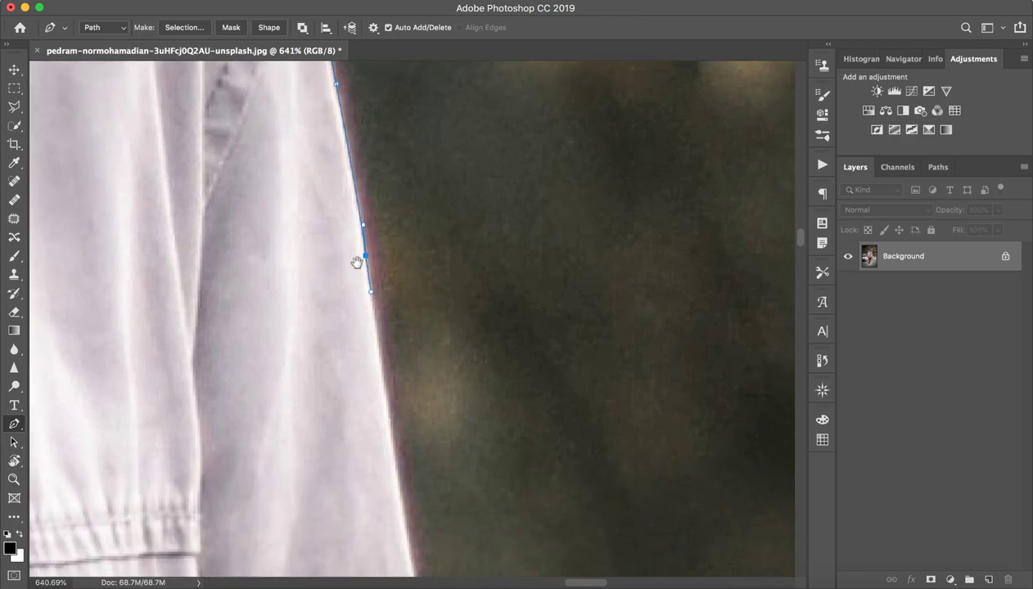
pyautogui.scroll(-5, 357, 261)
pyautogui.hscroll(1, 357, 260)
pyautogui.click(374, 260)
pyautogui.moveTo(374, 276); pyautogui.dragTo(374, 291)
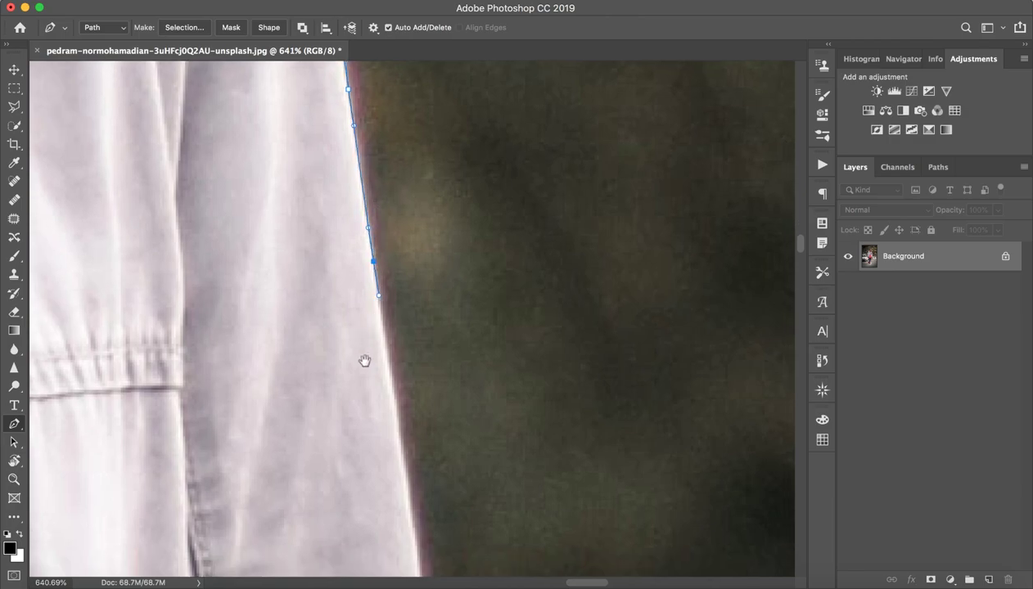
# - Continue the curved path down the middle stretch of the sleeve edge
pyautogui.scroll(-4, 365, 361)
pyautogui.scroll(-1, 316, 185)
pyautogui.moveTo(357, 275); pyautogui.dragTo(362, 320)
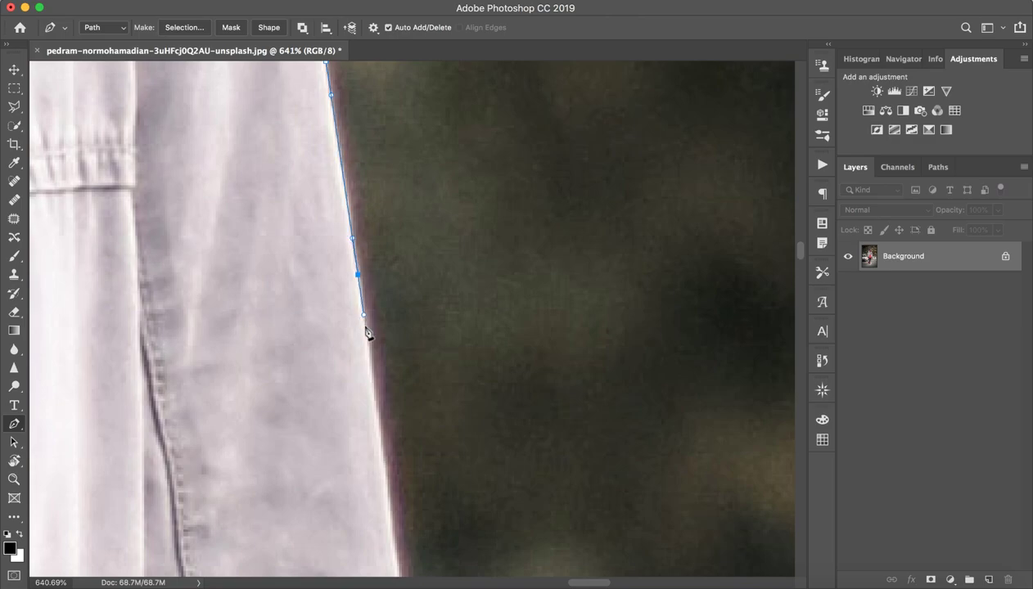
pyautogui.scroll(-4, 336, 270)
pyautogui.scroll(-1, 309, 214)
pyautogui.moveTo(323, 294); pyautogui.dragTo(332, 353)
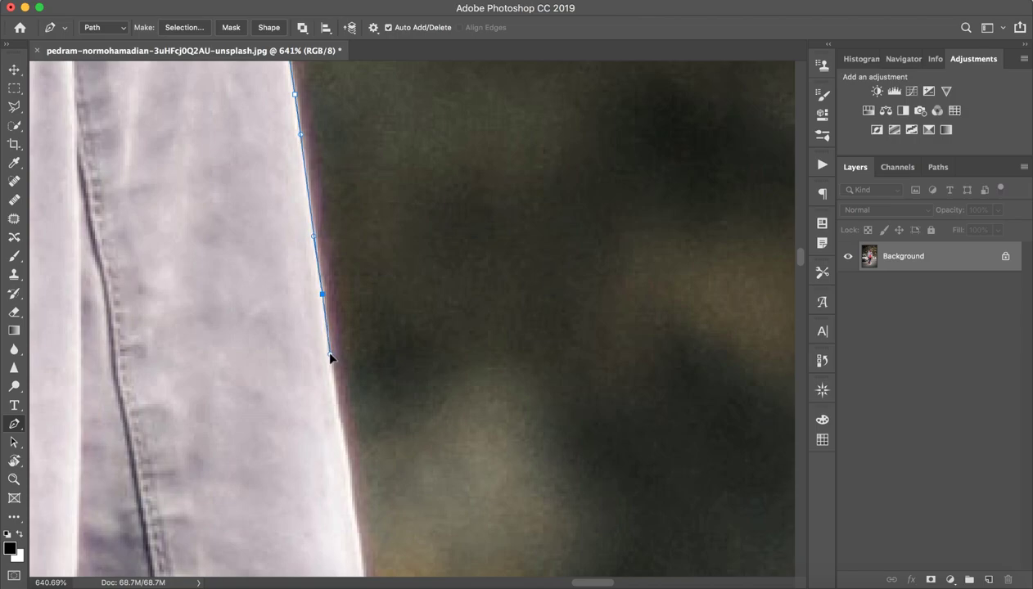
pyautogui.scroll(-5, 315, 407)
pyautogui.hscroll(2, 316, 408)
pyautogui.moveTo(285, 324); pyautogui.dragTo(291, 358)
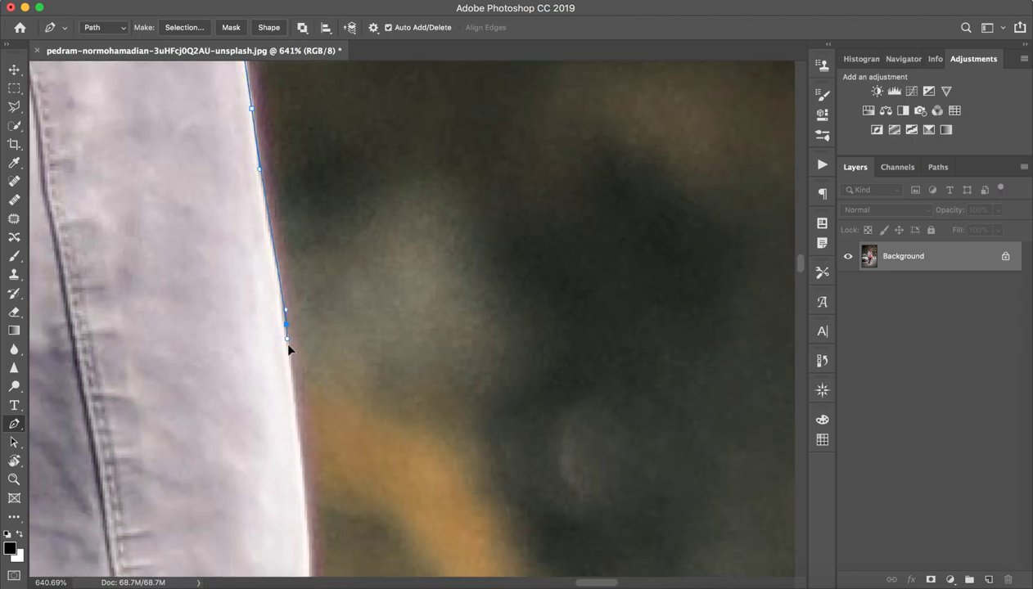
pyautogui.scroll(-5, 292, 374)
pyautogui.hscroll(1, 292, 374)
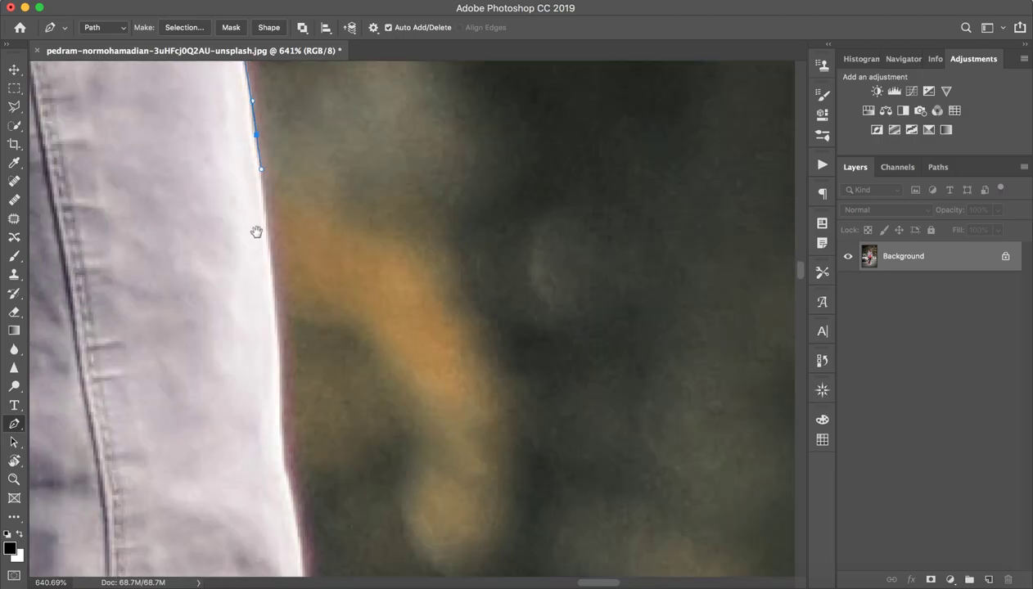
pyautogui.moveTo(281, 376); pyautogui.dragTo(280, 424)
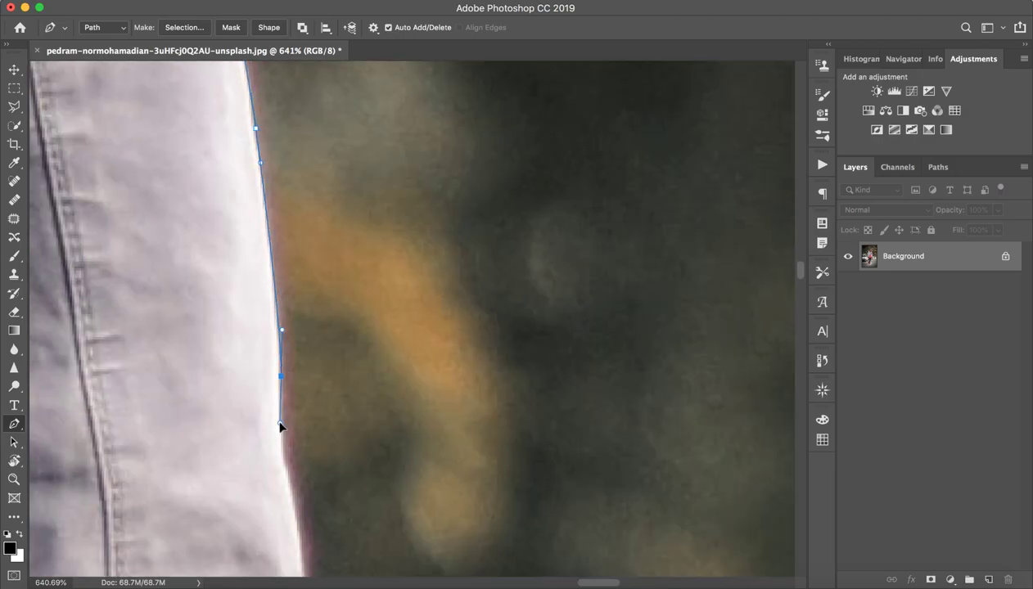
# - Trace the lower sleeve edge to its bulge, re-placing one misplaced anchor
pyautogui.scroll(-5, 276, 451)
pyautogui.hscroll(1, 277, 452)
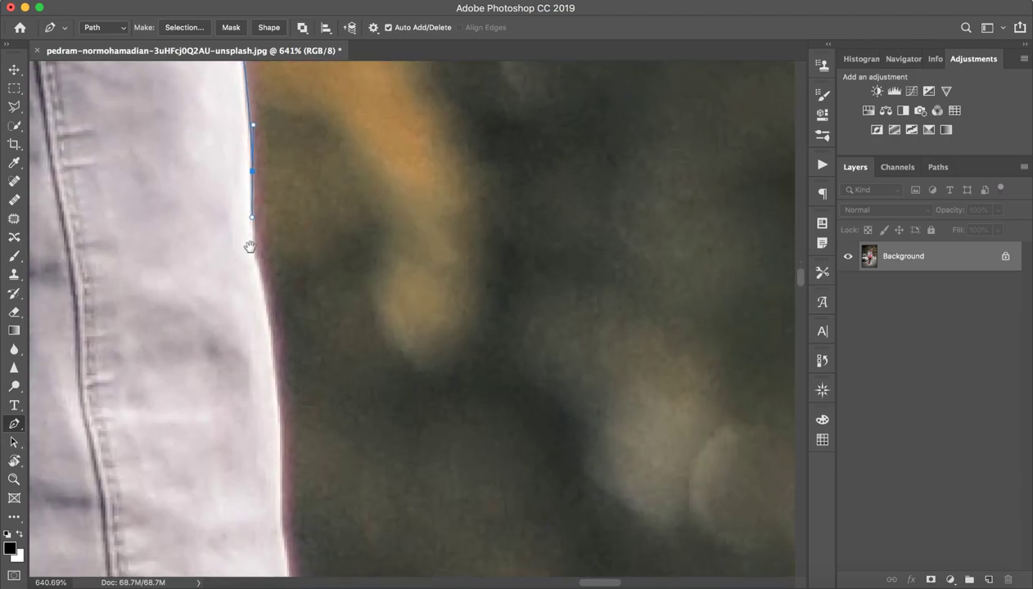
pyautogui.moveTo(265, 288); pyautogui.dragTo(271, 316)
pyautogui.scroll(-5, 262, 311)
pyautogui.hscroll(1, 262, 311)
pyautogui.moveTo(259, 332)
pyautogui.mouseDown()
pyautogui.moveTo(259, 383)
pyautogui.moveTo(261, 359)
pyautogui.mouseUp()
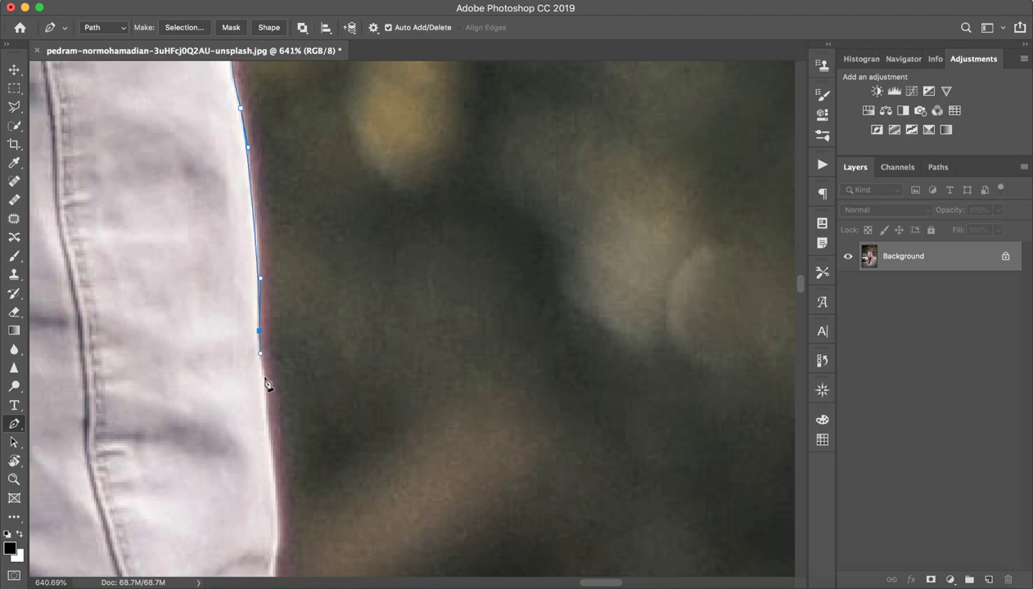
pyautogui.click(271, 416)
pyautogui.moveTo(271, 451); pyautogui.dragTo(274, 489)
pyautogui.scroll(-5, 276, 498)
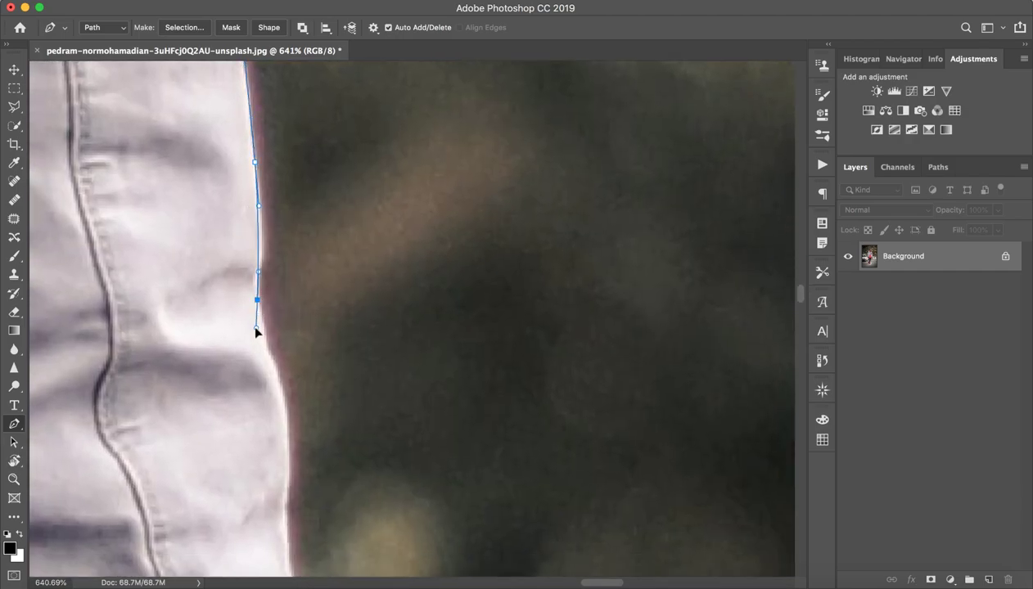
pyautogui.click(259, 289)
pyautogui.hotkey('ctrl', 'z')
pyautogui.moveTo(261, 265); pyautogui.dragTo(258, 274)
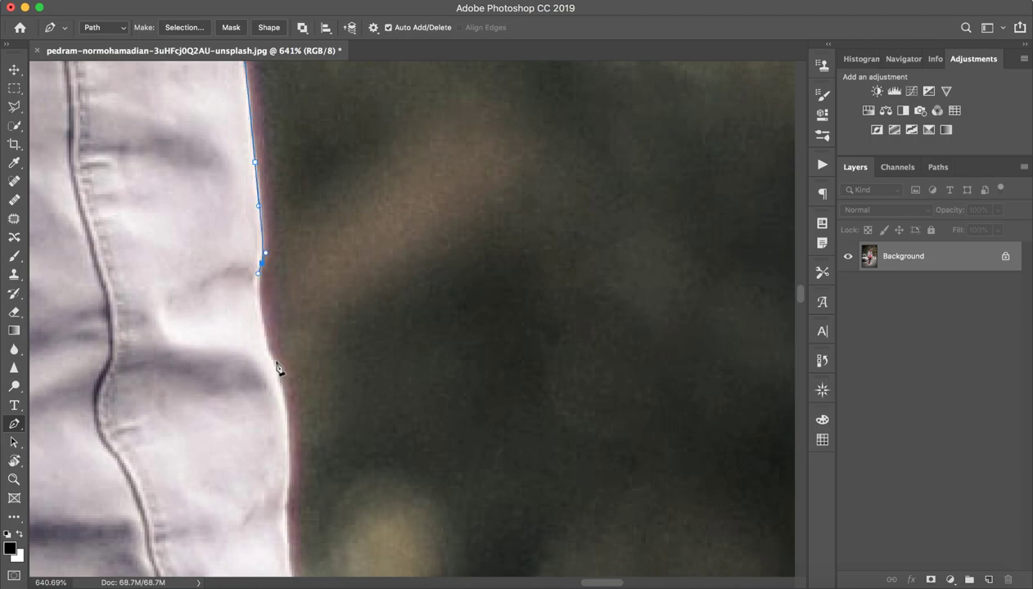
pyautogui.moveTo(276, 363)
pyautogui.mouseDown()
pyautogui.moveTo(294, 390)
pyautogui.moveTo(286, 391)
pyautogui.mouseUp()
# - Follow the sleeve's folds with curved anchors down the folded edge
pyautogui.scroll(-3, 288, 288)
pyautogui.scroll(-2, 296, 286)
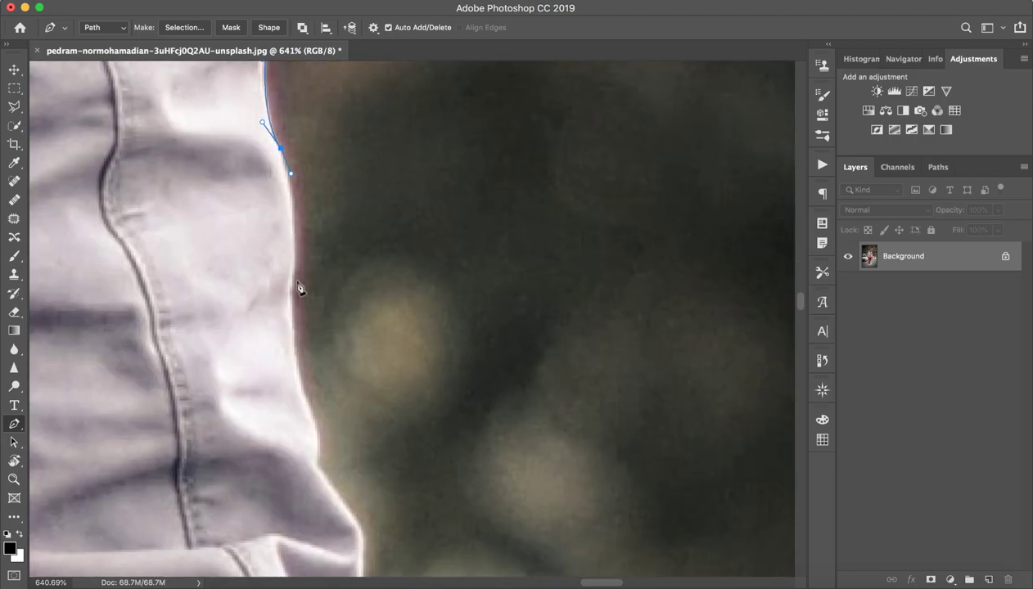
pyautogui.moveTo(294, 281); pyautogui.dragTo(289, 308)
pyautogui.scroll(-3, 295, 377)
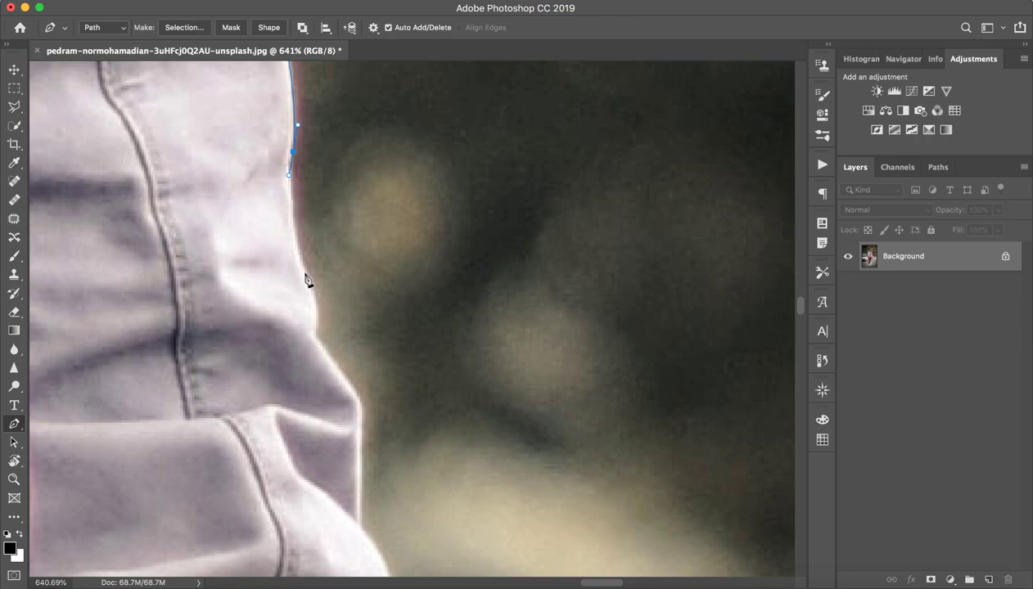
pyautogui.moveTo(307, 273); pyautogui.dragTo(318, 297)
pyautogui.moveTo(315, 337); pyautogui.dragTo(310, 353)
pyautogui.moveTo(362, 408); pyautogui.dragTo(363, 442)
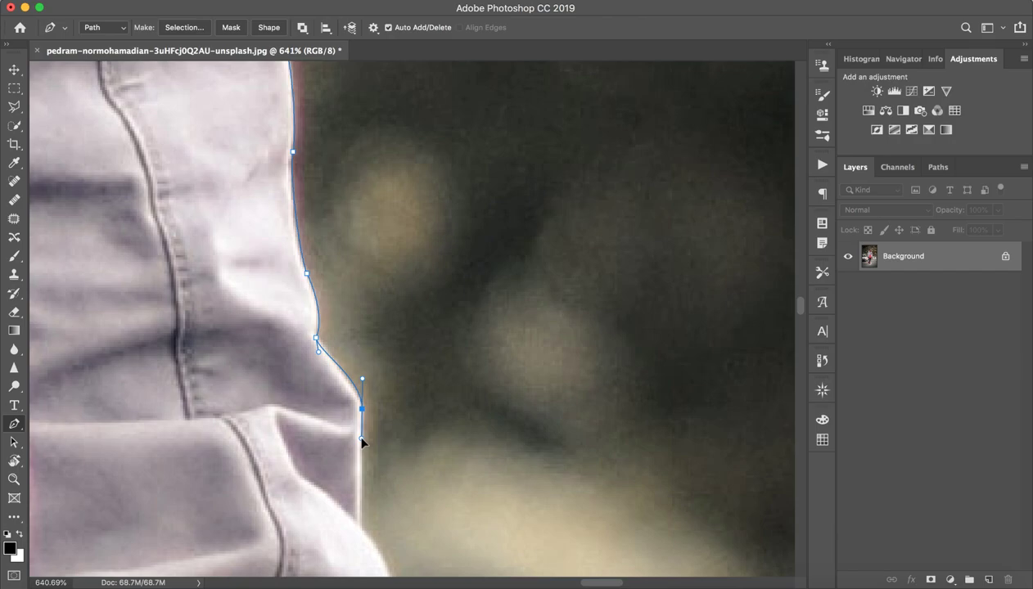
# - Redo the last two anchors and carry the path to the elastic cuff's top corner
pyautogui.scroll(-5, 360, 434)
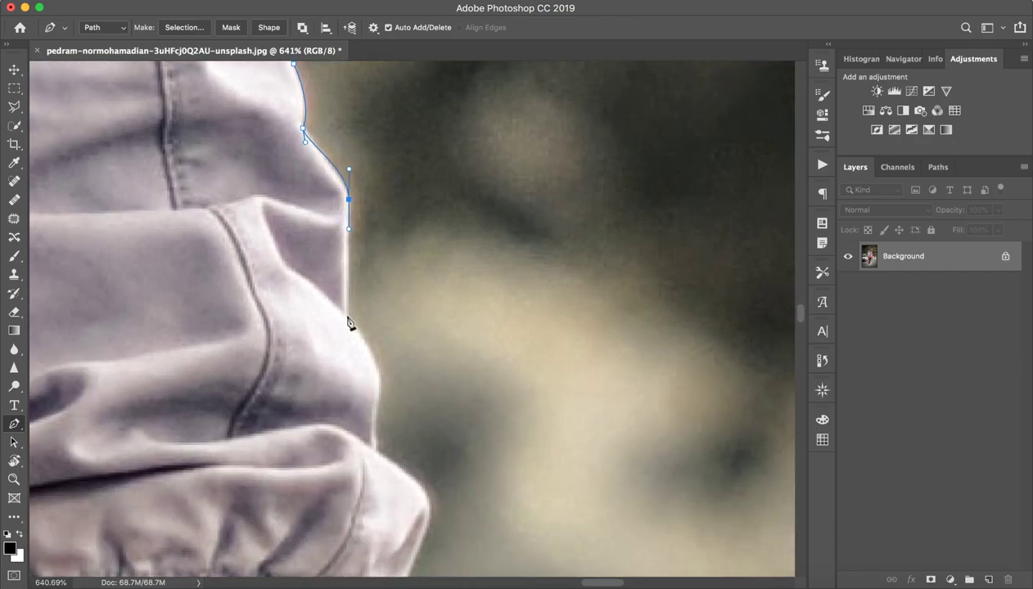
pyautogui.click(349, 318)
pyautogui.moveTo(381, 380); pyautogui.dragTo(376, 404)
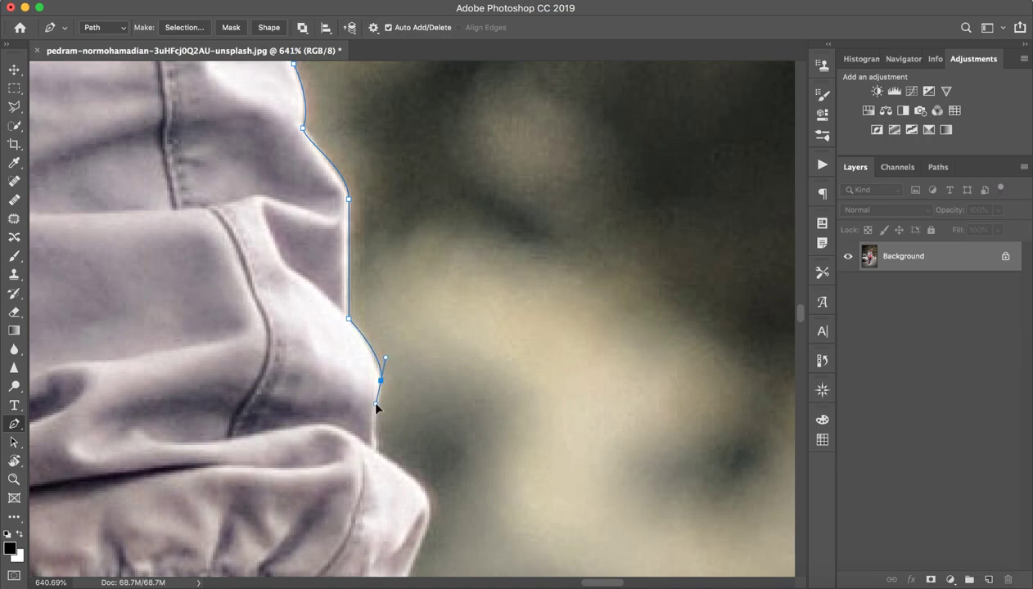
pyautogui.scroll(-2, 376, 403)
pyautogui.scroll(-2, 364, 311)
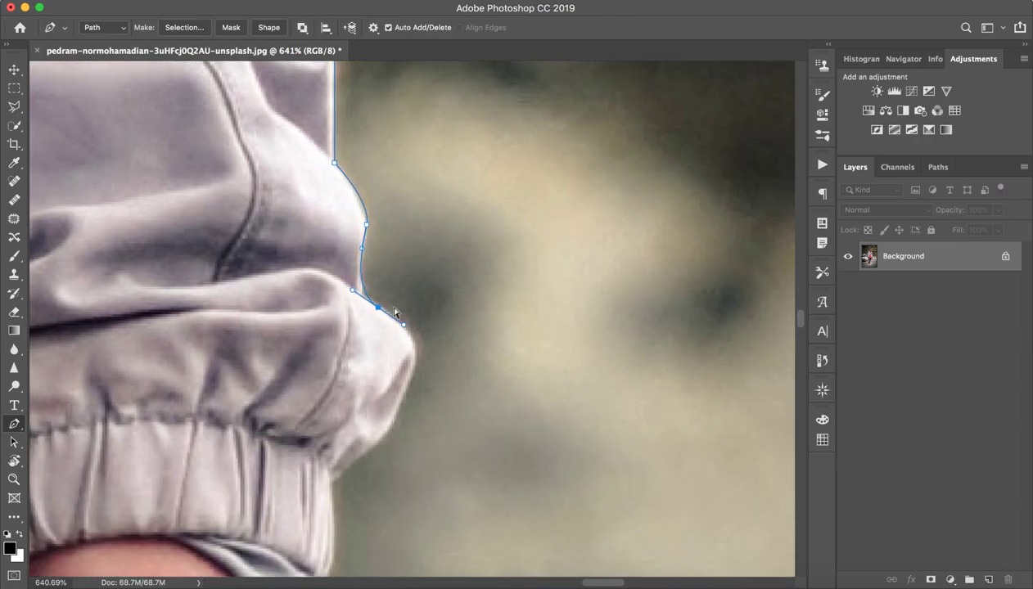
pyautogui.hotkey('ctrl', 'z')
pyautogui.hotkey('ctrl', 'z')
pyautogui.click(363, 296)
pyautogui.moveTo(414, 375)
pyautogui.mouseDown()
pyautogui.moveTo(395, 426)
pyautogui.moveTo(397, 413)
pyautogui.mouseUp()
pyautogui.moveTo(355, 457); pyautogui.dragTo(331, 473)
pyautogui.scroll(-2, 348, 472)
pyautogui.scroll(-3, 360, 409)
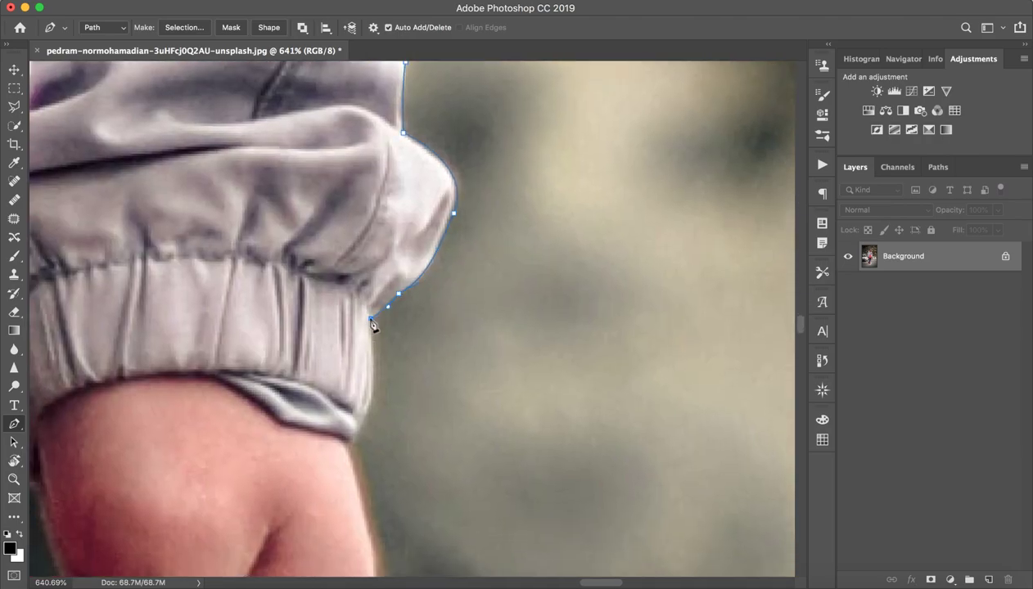
# - Undo the stray cuff anchor and trace curved anchors down the cuff edge to the wrist
pyautogui.click(372, 404)
pyautogui.scroll(-3, 373, 409)
pyautogui.scroll(-1, 384, 368)
pyautogui.hotkey('ctrl', 'z')
pyautogui.moveTo(391, 344); pyautogui.dragTo(384, 355)
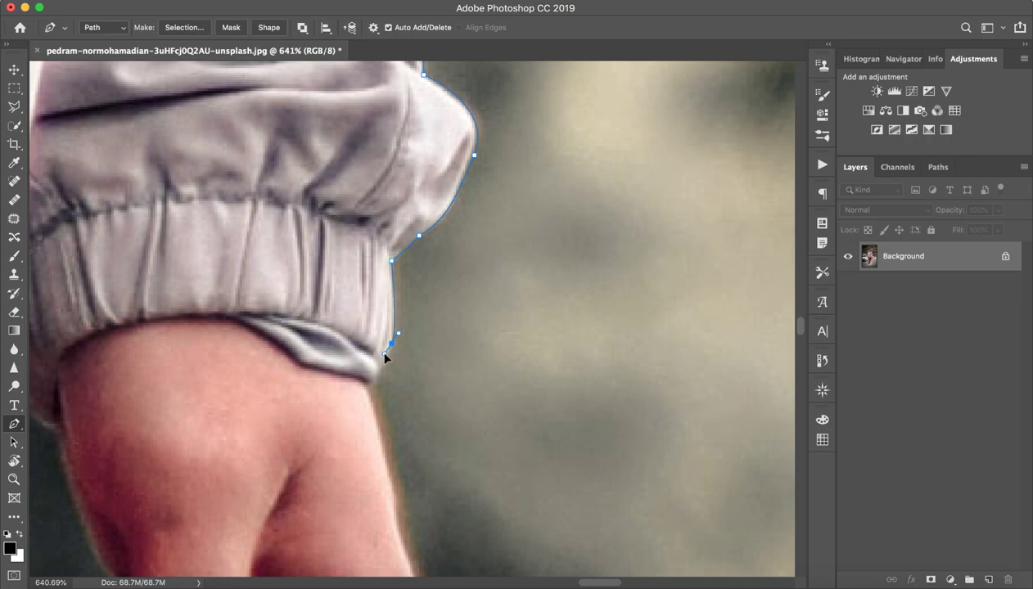
pyautogui.click(377, 359)
pyautogui.moveTo(376, 415); pyautogui.dragTo(379, 438)
pyautogui.scroll(-5, 382, 434)
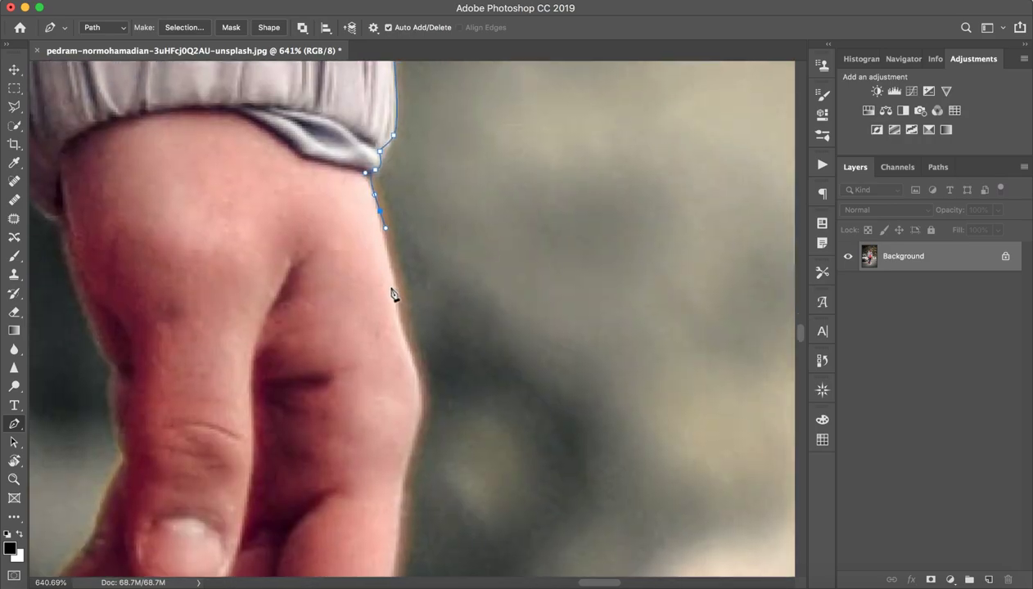
# - Continue the path with smooth anchors down the back and edge of the hand
pyautogui.moveTo(398, 310); pyautogui.dragTo(398, 331)
pyautogui.scroll(-5, 402, 336)
pyautogui.moveTo(419, 286); pyautogui.dragTo(412, 328)
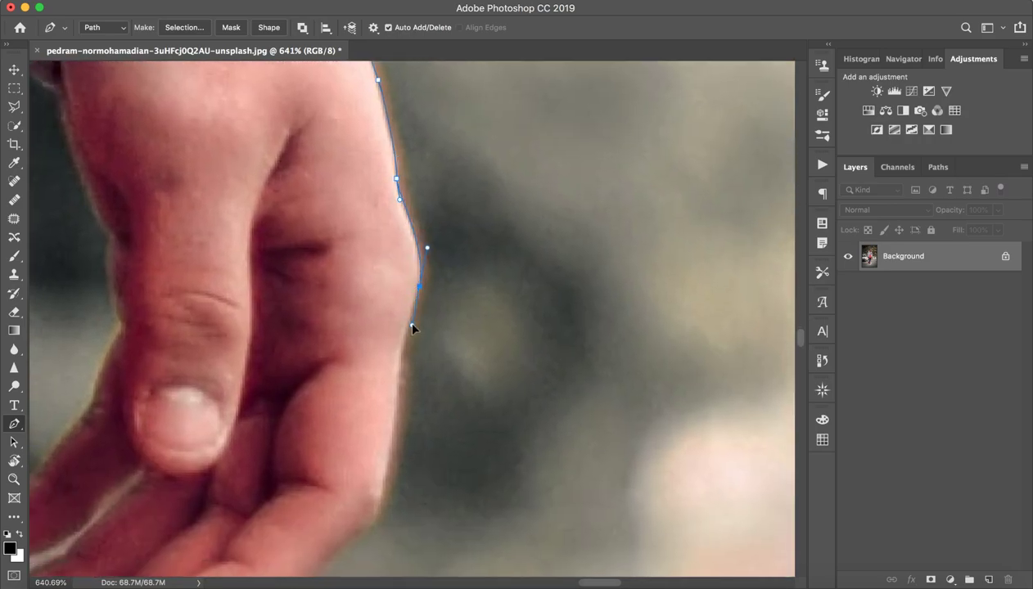
pyautogui.scroll(-2, 409, 311)
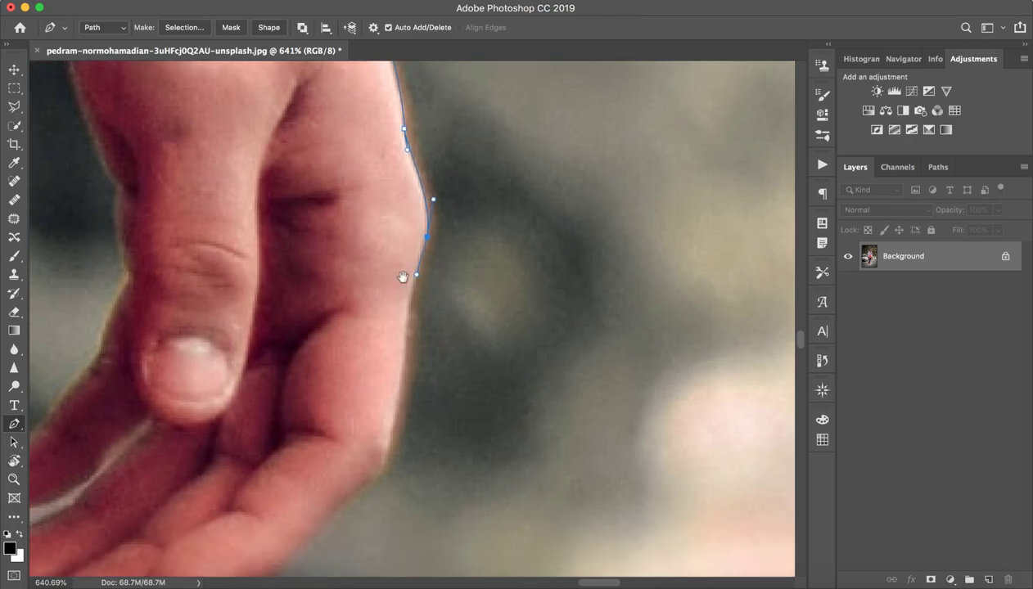
pyautogui.scroll(-3, 405, 278)
pyautogui.moveTo(412, 285); pyautogui.dragTo(409, 305)
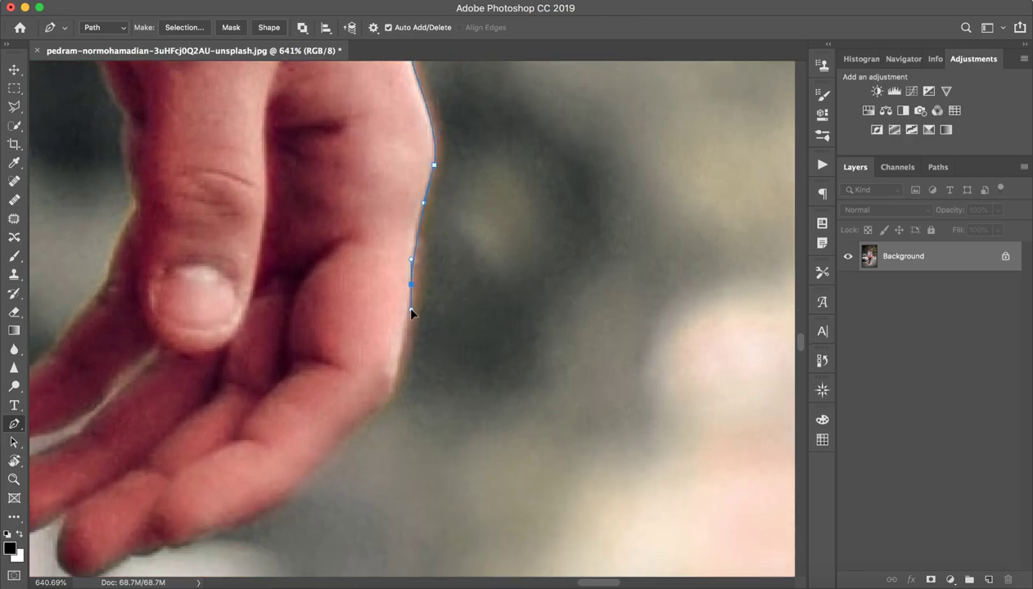
pyautogui.scroll(-3, 406, 327)
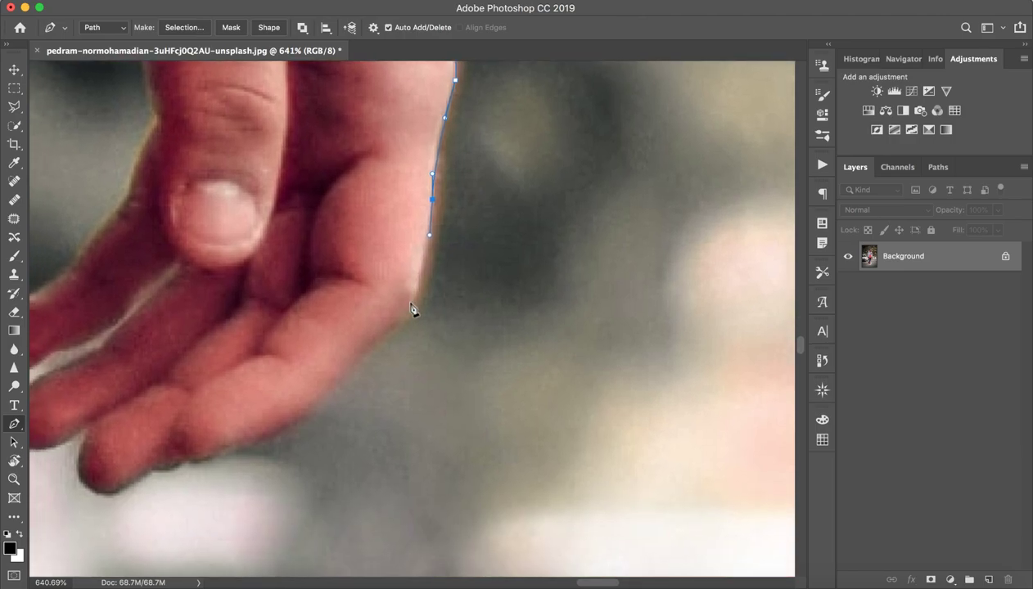
pyautogui.moveTo(409, 315); pyautogui.dragTo(391, 335)
# - Trace along the fingers' underside and around the first fingertip, ending in a sharp corner
pyautogui.moveTo(307, 409); pyautogui.dragTo(294, 423)
pyautogui.scroll(-5, 294, 426)
pyautogui.hscroll(-5, 294, 425)
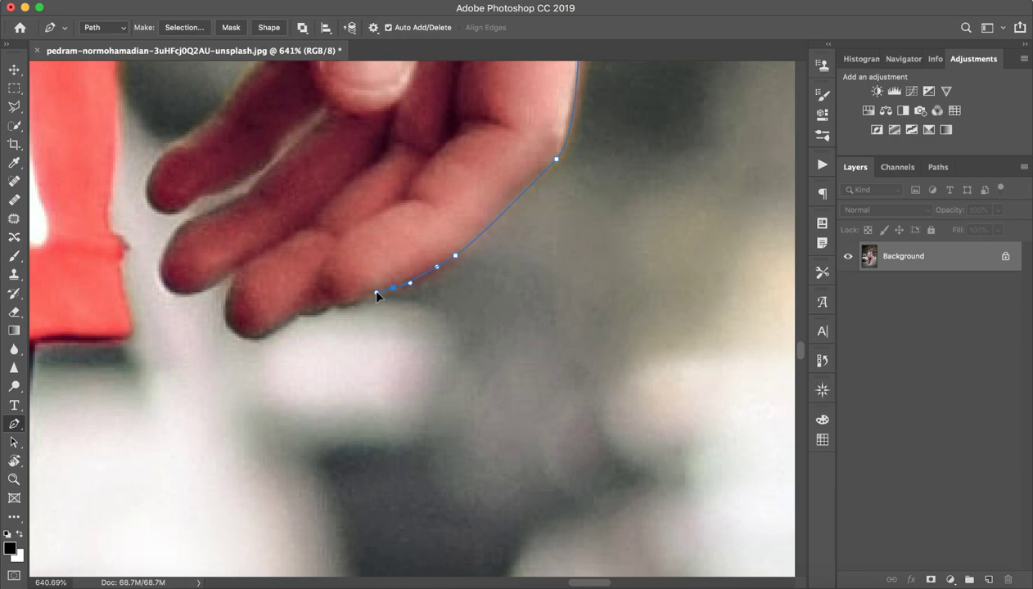
pyautogui.moveTo(340, 309); pyautogui.dragTo(337, 312)
pyautogui.click(245, 343)
pyautogui.moveTo(227, 335); pyautogui.dragTo(230, 337)
pyautogui.moveTo(230, 286); pyautogui.dragTo(256, 251)
pyautogui.keyDown('alt'); pyautogui.click(235, 279); pyautogui.keyUp('alt')
# - Wrap the path around the next fingertips and up the finger edge onto the thumb
pyautogui.moveTo(181, 292); pyautogui.dragTo(166, 302)
pyautogui.moveTo(166, 244)
pyautogui.mouseDown()
pyautogui.moveTo(179, 219)
pyautogui.moveTo(261, 278)
pyautogui.mouseUp()
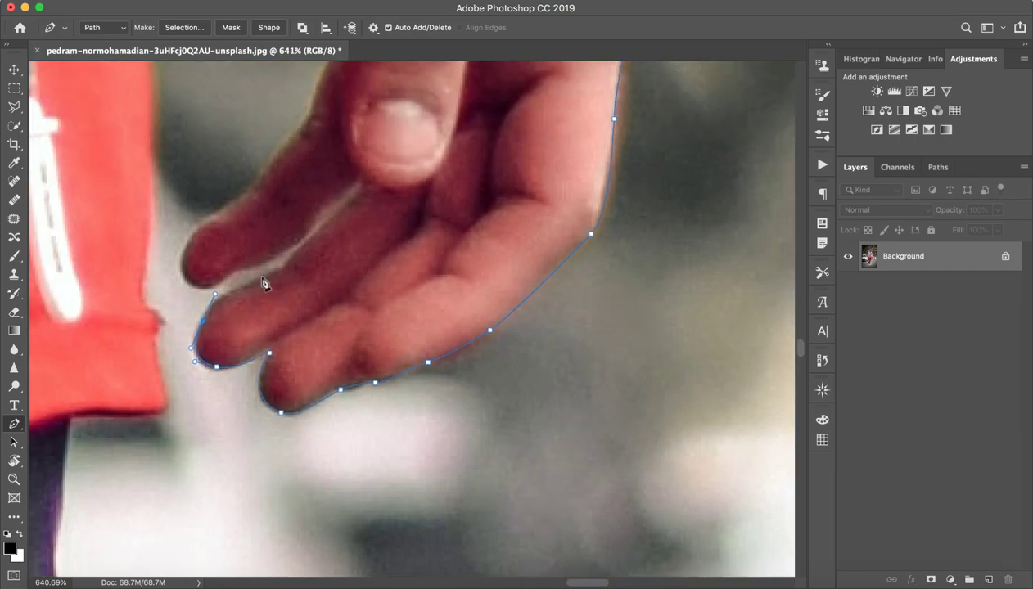
pyautogui.moveTo(186, 281)
pyautogui.mouseDown()
pyautogui.moveTo(184, 262)
pyautogui.moveTo(219, 209)
pyautogui.moveTo(292, 295)
pyautogui.mouseUp()
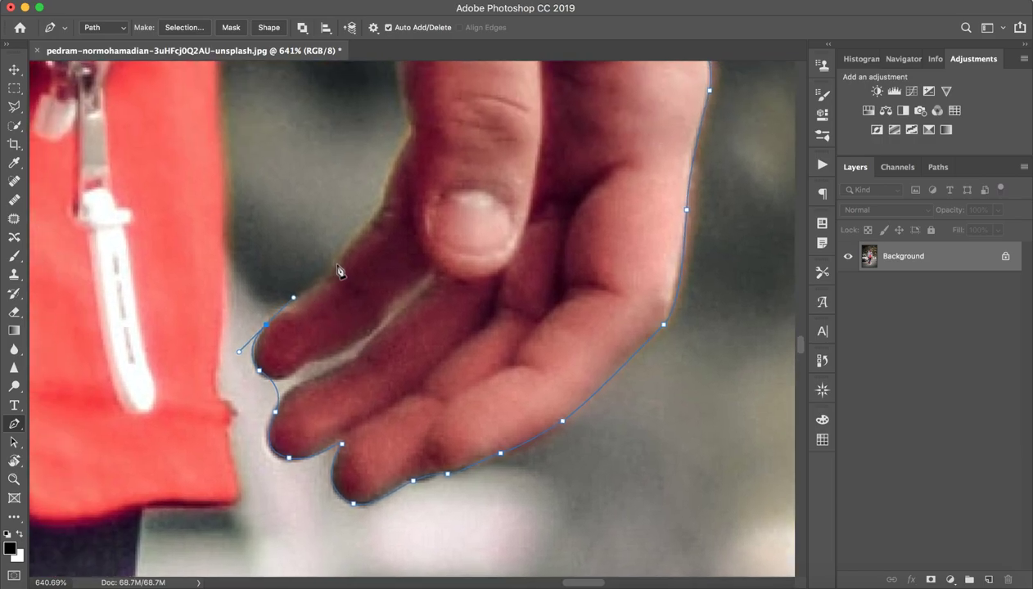
pyautogui.moveTo(336, 260); pyautogui.dragTo(363, 225)
pyautogui.click(382, 207)
pyautogui.moveTo(383, 189); pyautogui.dragTo(343, 285)
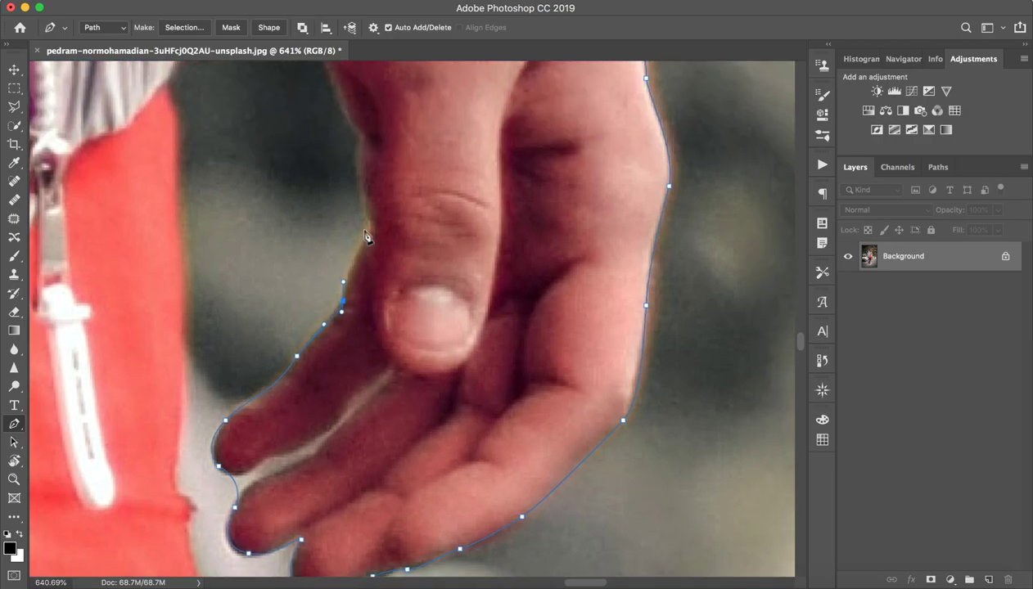
pyautogui.moveTo(372, 224); pyautogui.dragTo(383, 217)
pyautogui.moveTo(359, 170)
pyautogui.mouseDown()
pyautogui.moveTo(376, 262)
pyautogui.moveTo(391, 221)
pyautogui.mouseUp()
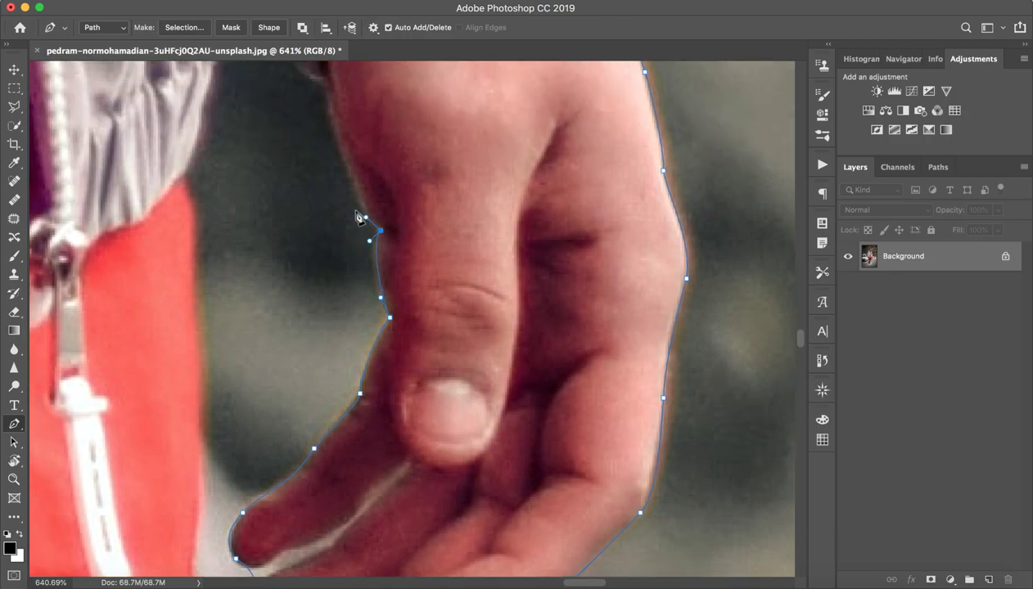
pyautogui.moveTo(326, 104)
pyautogui.mouseDown()
pyautogui.moveTo(354, 235)
pyautogui.moveTo(354, 211)
pyautogui.mouseUp()
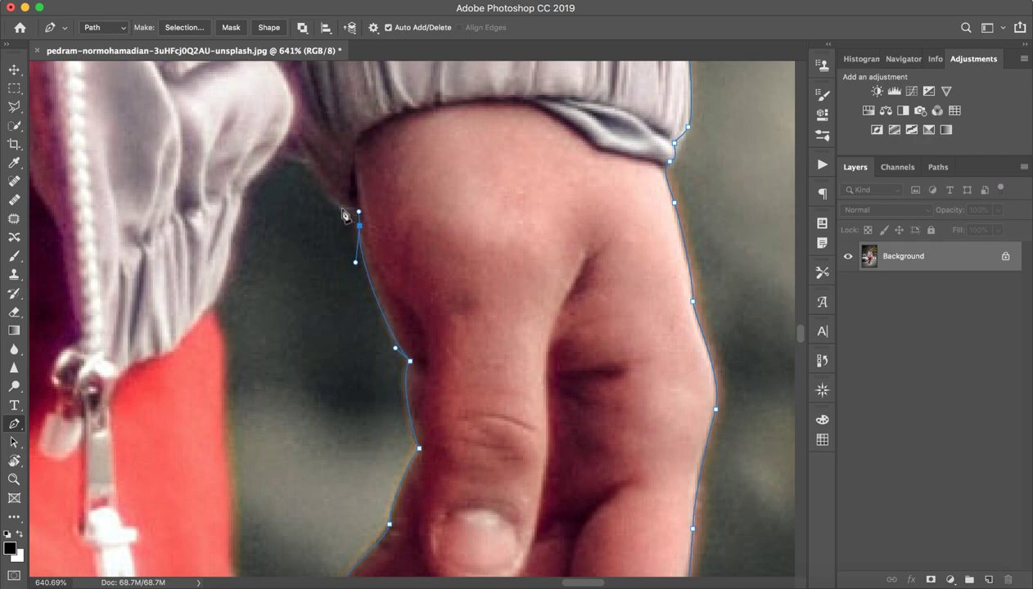
# - Carry the path up the thumb under the cuff, then down the red jacket's edge to its hem
pyautogui.moveTo(338, 210); pyautogui.dragTo(329, 207)
pyautogui.moveTo(305, 166); pyautogui.dragTo(277, 160)
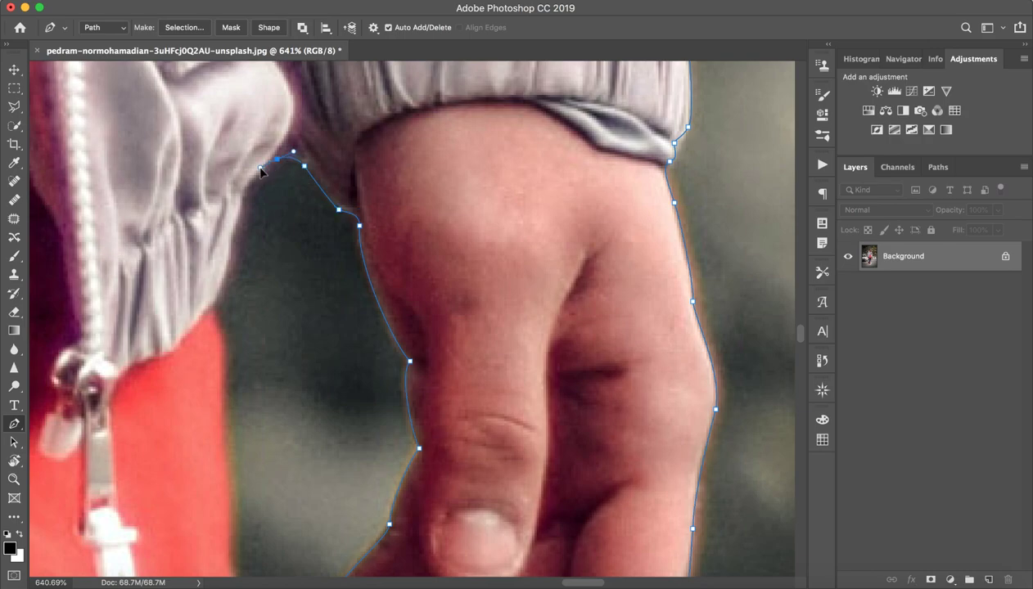
pyautogui.moveTo(244, 190); pyautogui.dragTo(229, 238)
pyautogui.scroll(-3, 237, 244)
pyautogui.hscroll(-1, 237, 244)
pyautogui.moveTo(251, 230); pyautogui.dragTo(256, 238)
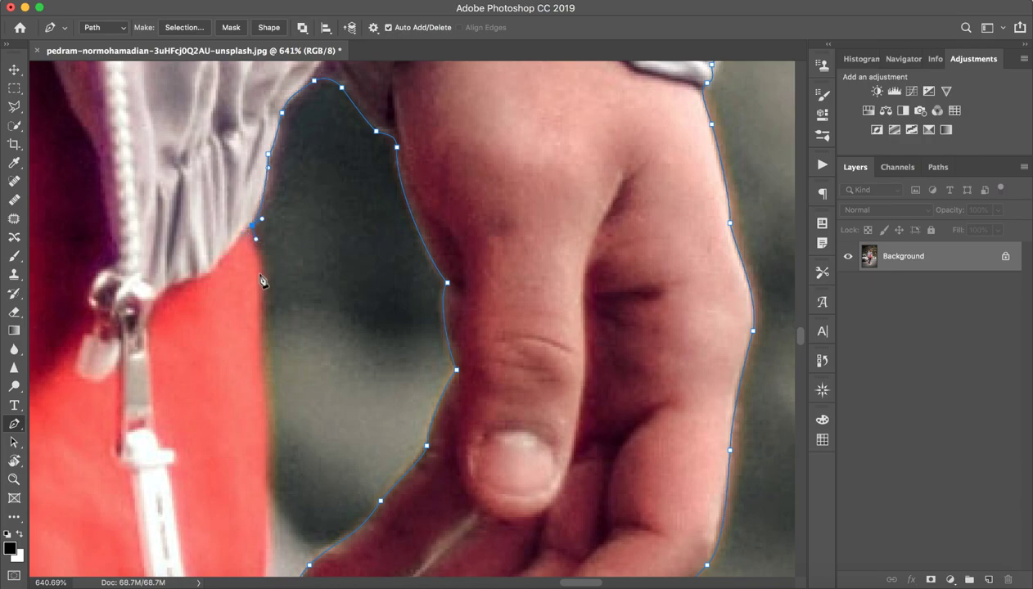
pyautogui.scroll(-5, 262, 322)
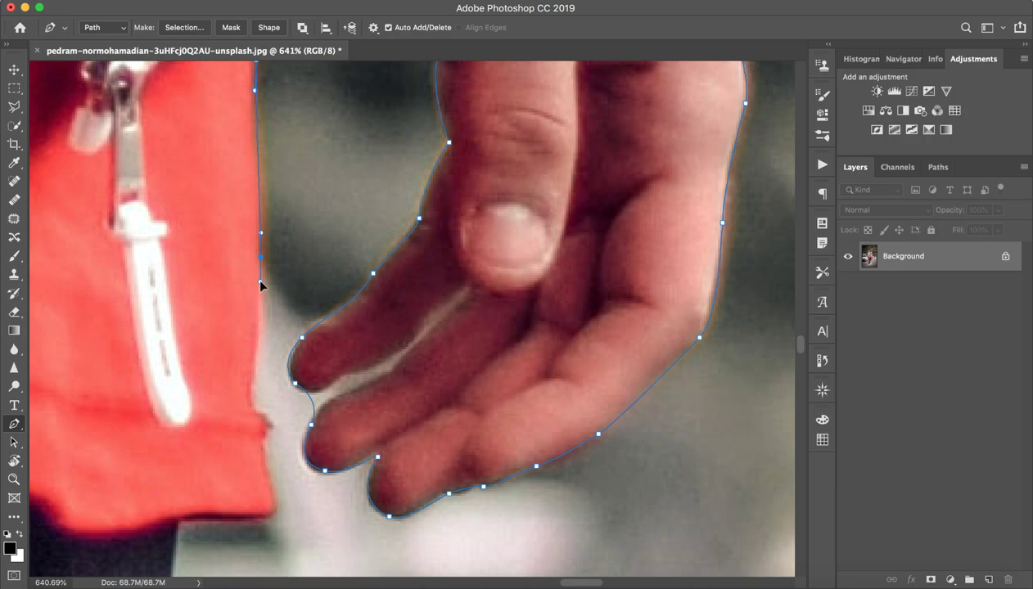
pyautogui.moveTo(251, 383)
pyautogui.mouseDown()
pyautogui.moveTo(243, 419)
pyautogui.moveTo(249, 408)
pyautogui.mouseUp()
pyautogui.scroll(-2, 270, 419)
pyautogui.moveTo(290, 343)
pyautogui.mouseDown()
pyautogui.moveTo(303, 348)
pyautogui.moveTo(283, 381)
pyautogui.mouseUp()
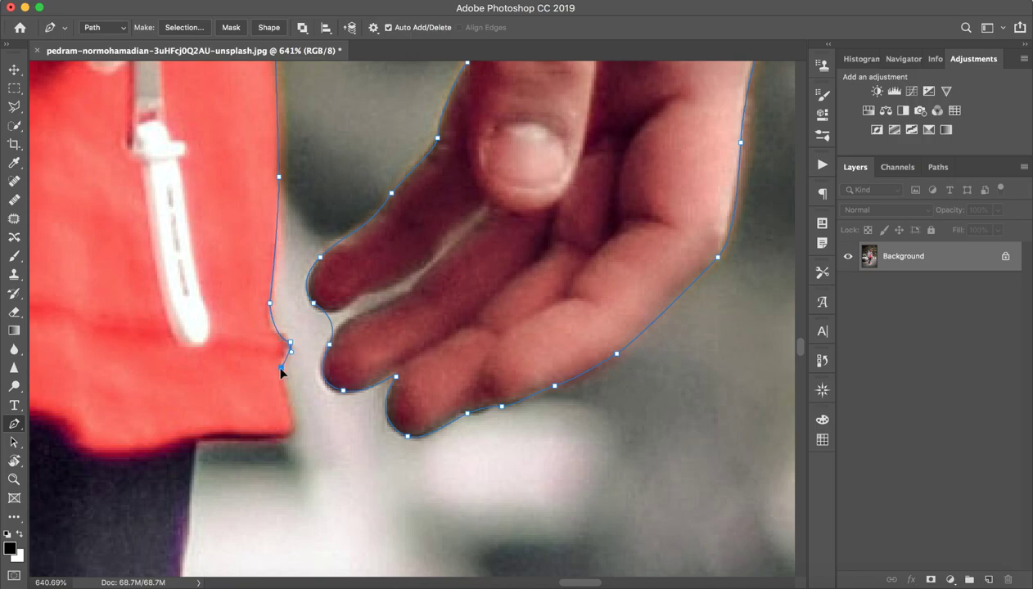
# - Anchor the path along the sleeve's bottom edge and corner, then pan down to the trouser edge
pyautogui.click(291, 430)
pyautogui.moveTo(273, 436); pyautogui.dragTo(433, 320)
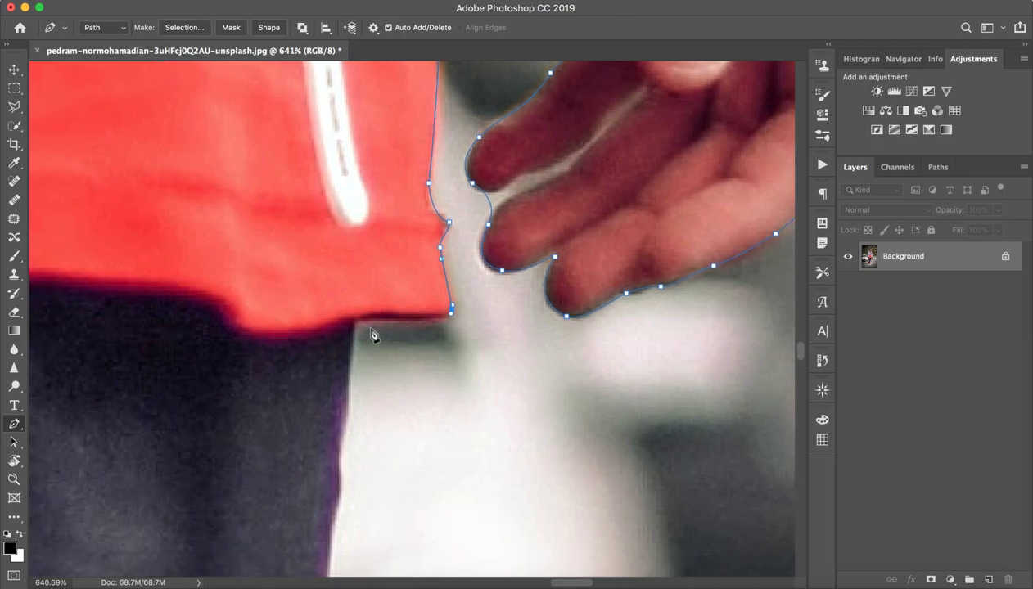
pyautogui.moveTo(361, 320); pyautogui.dragTo(319, 322)
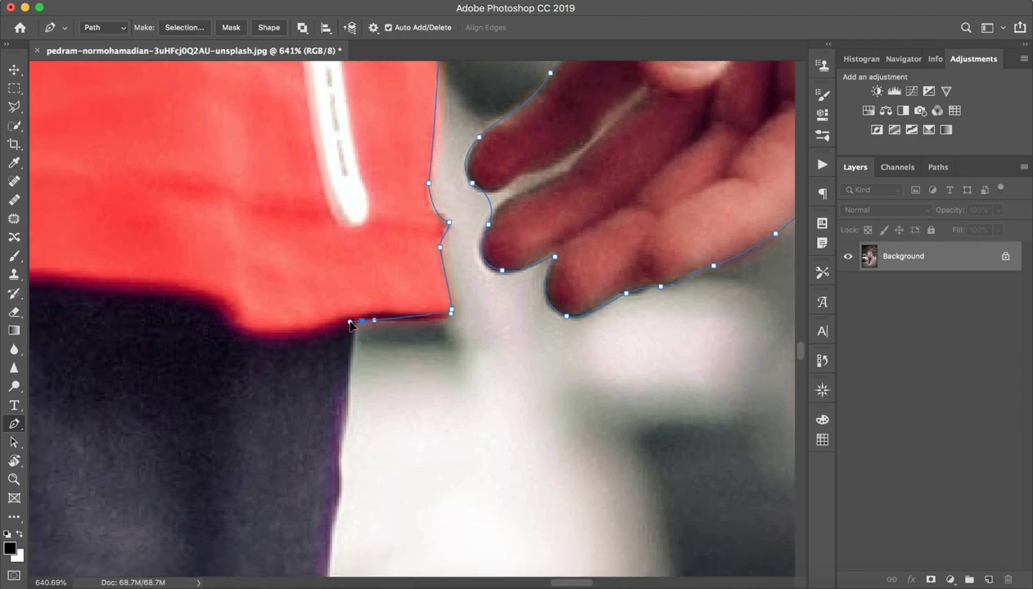
pyautogui.click(450, 316)
pyautogui.click(456, 324)
pyautogui.moveTo(389, 338)
pyautogui.mouseDown()
pyautogui.moveTo(450, 207)
pyautogui.moveTo(420, 223)
pyautogui.moveTo(416, 189)
pyautogui.mouseUp()
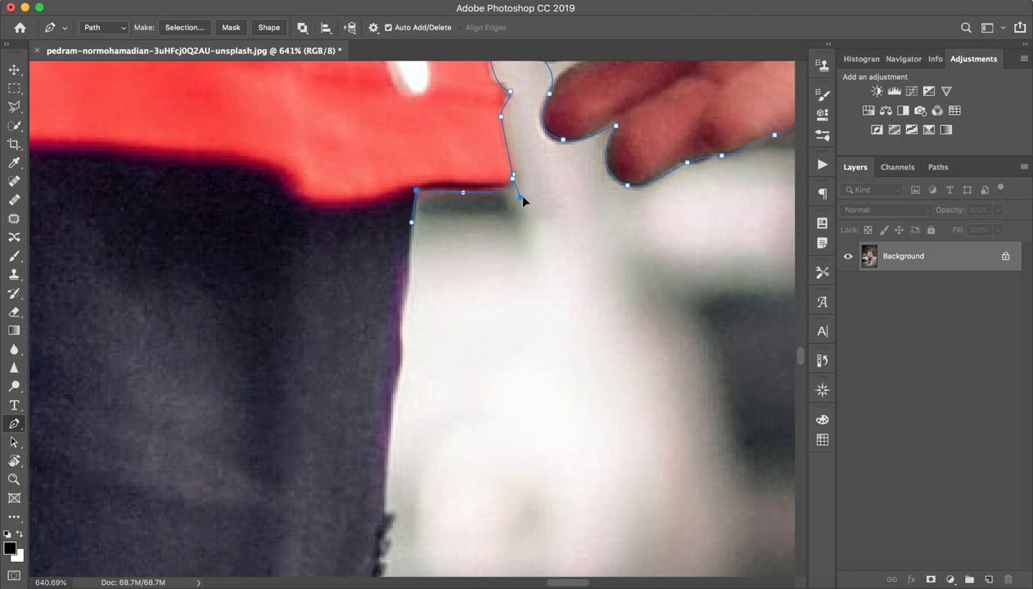
pyautogui.moveTo(429, 302)
pyautogui.mouseDown()
pyautogui.moveTo(438, 173)
pyautogui.moveTo(421, 259)
pyautogui.mouseUp()
# - Place curved anchors down the trouser edge and around the fold, re-placing one misplaced anchor
pyautogui.moveTo(420, 304); pyautogui.dragTo(437, 211)
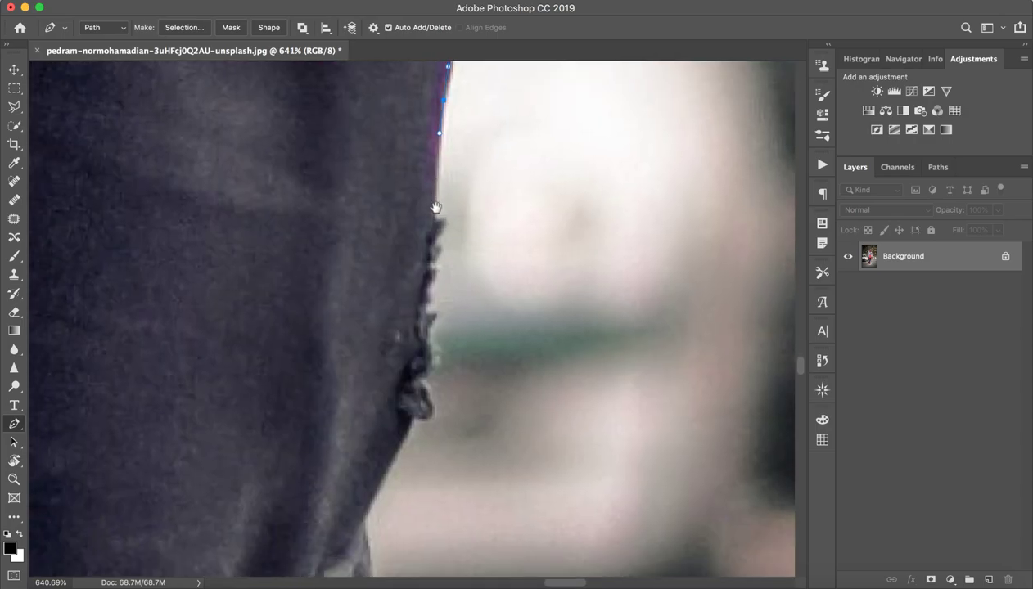
pyautogui.click(436, 216)
pyautogui.moveTo(421, 384)
pyautogui.mouseDown()
pyautogui.moveTo(452, 247)
pyautogui.moveTo(440, 293)
pyautogui.mouseUp()
pyautogui.moveTo(403, 380); pyautogui.dragTo(453, 260)
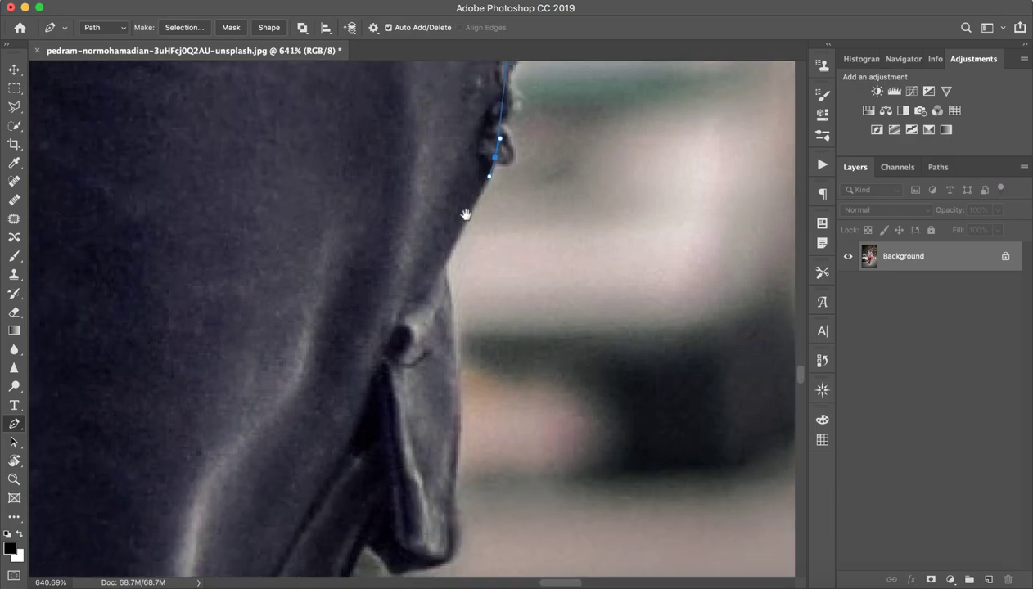
pyautogui.moveTo(449, 303)
pyautogui.mouseDown()
pyautogui.moveTo(452, 186)
pyautogui.moveTo(450, 385)
pyautogui.moveTo(490, 235)
pyautogui.mouseUp()
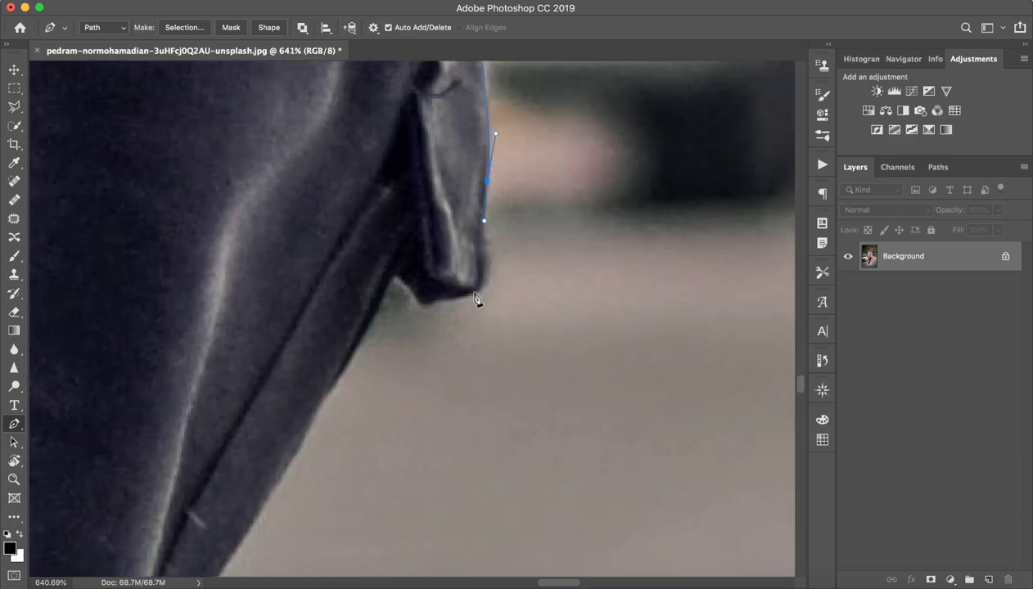
pyautogui.moveTo(473, 290); pyautogui.dragTo(455, 303)
pyautogui.hotkey('ctrl', 'z')
pyautogui.moveTo(468, 295); pyautogui.dragTo(430, 296)
pyautogui.moveTo(423, 302)
pyautogui.mouseDown()
pyautogui.moveTo(535, 215)
pyautogui.moveTo(514, 182)
pyautogui.mouseUp()
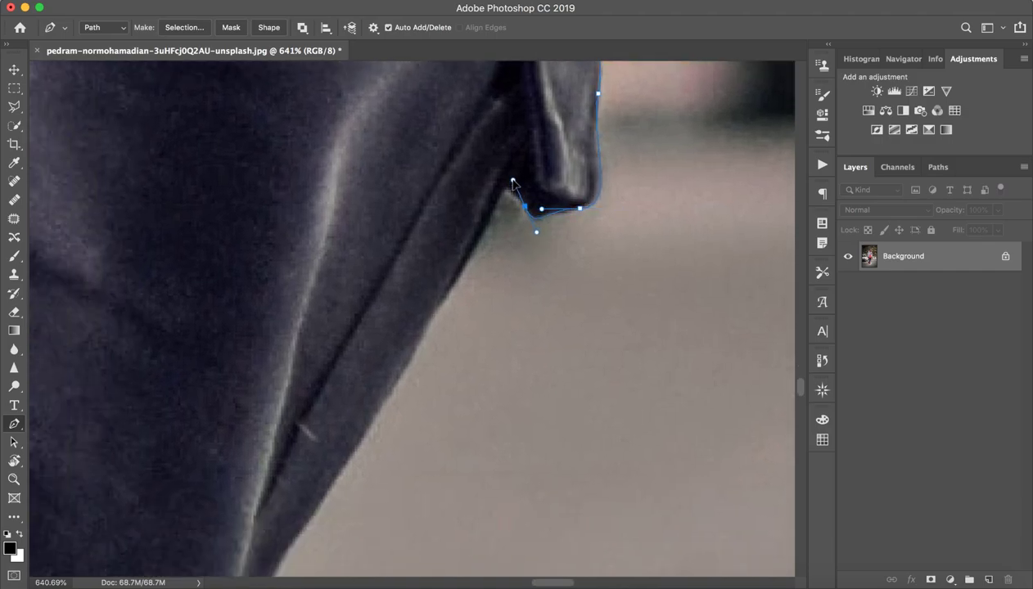
pyautogui.moveTo(484, 234); pyautogui.dragTo(483, 239)
pyautogui.moveTo(466, 279); pyautogui.dragTo(463, 305)
# - Extend the path lower down the leg edge, converting one anchor into a corner point
pyautogui.scroll(-5, 508, 190)
pyautogui.hscroll(-3, 507, 189)
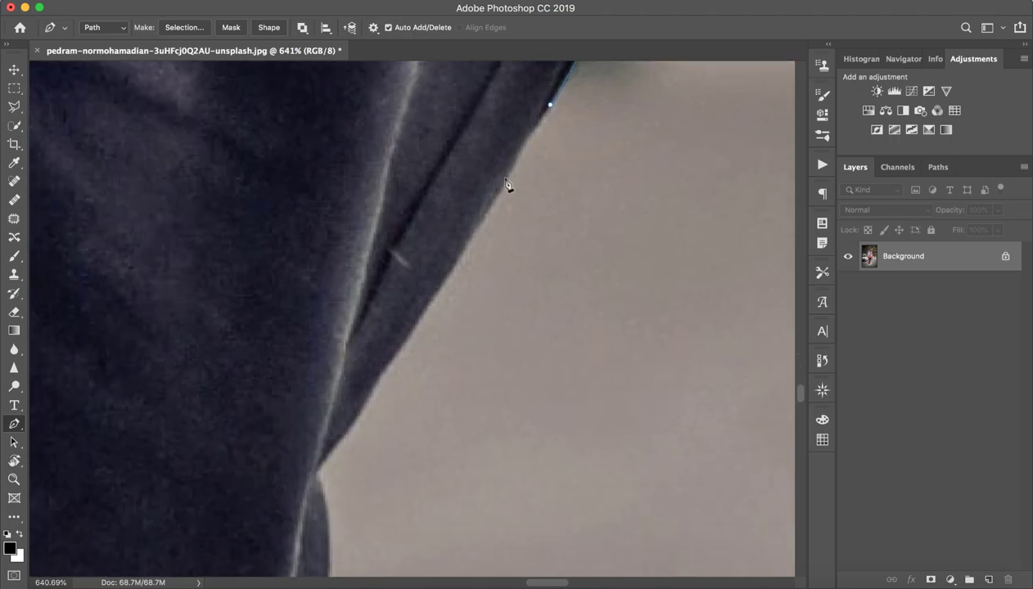
pyautogui.moveTo(319, 467); pyautogui.dragTo(282, 500)
pyautogui.keyDown('alt'); pyautogui.click(318, 468); pyautogui.keyUp('alt')
pyautogui.moveTo(319, 468); pyautogui.dragTo(315, 474)
pyautogui.scroll(-5, 328, 486)
pyautogui.hscroll(-2, 327, 486)
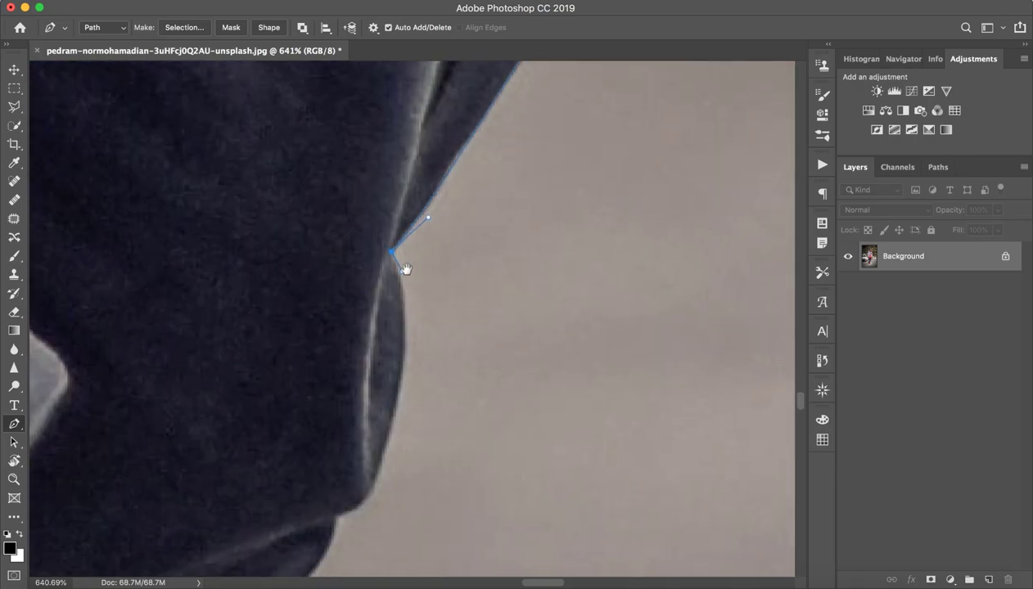
pyautogui.scroll(-2, 406, 270)
pyautogui.rightClick(427, 356)
pyautogui.press('Escape')
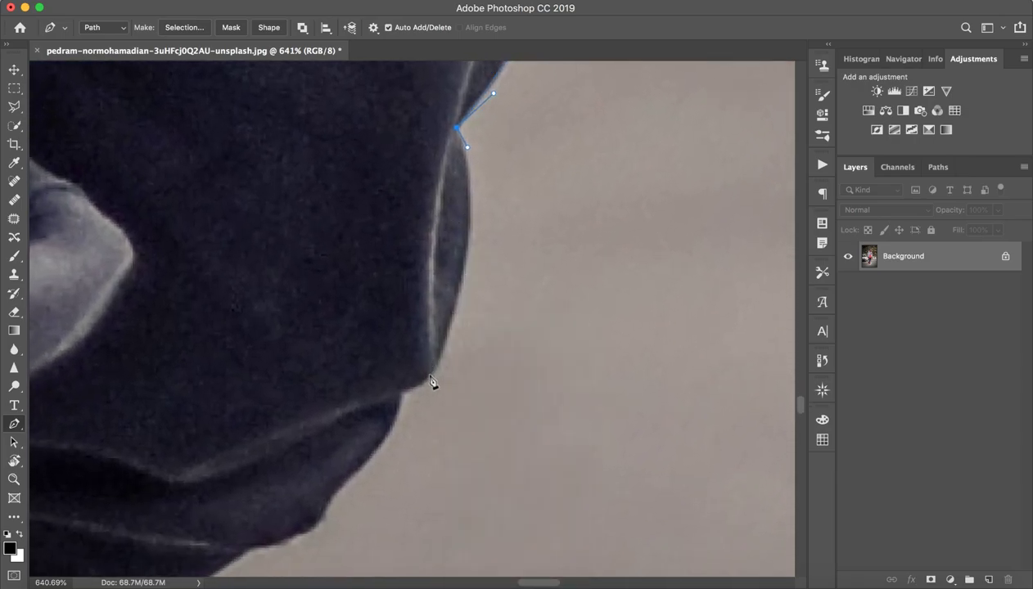
pyautogui.moveTo(429, 375)
pyautogui.mouseDown()
pyautogui.moveTo(380, 422)
pyautogui.moveTo(366, 486)
pyautogui.moveTo(414, 402)
pyautogui.moveTo(387, 448)
pyautogui.mouseUp()
# - Delete bad anchors and re-place smoother curved anchors along the trouser fold's edge
pyautogui.rightClick(390, 450)
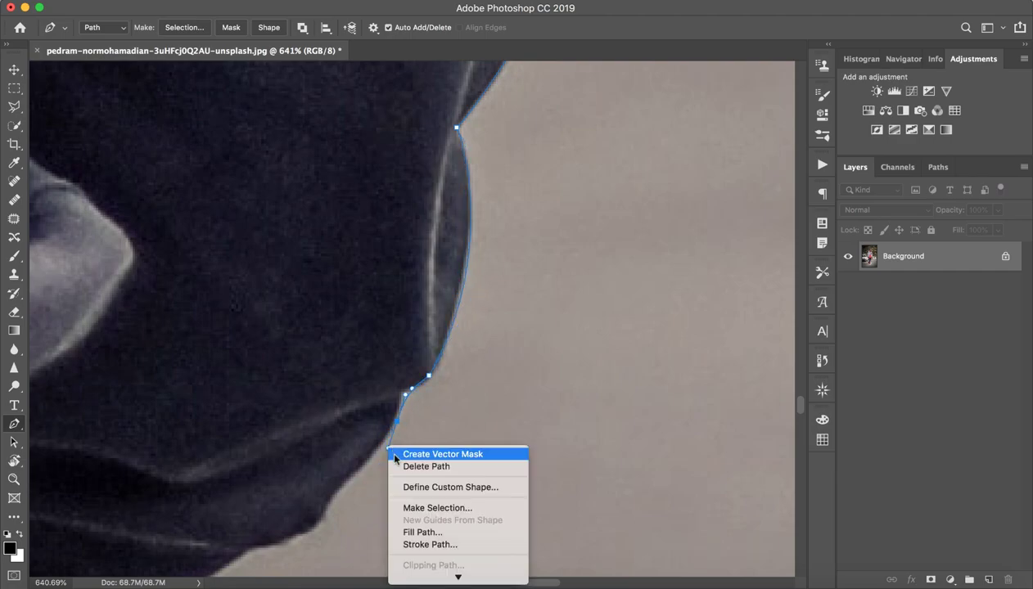
pyautogui.press('Escape')
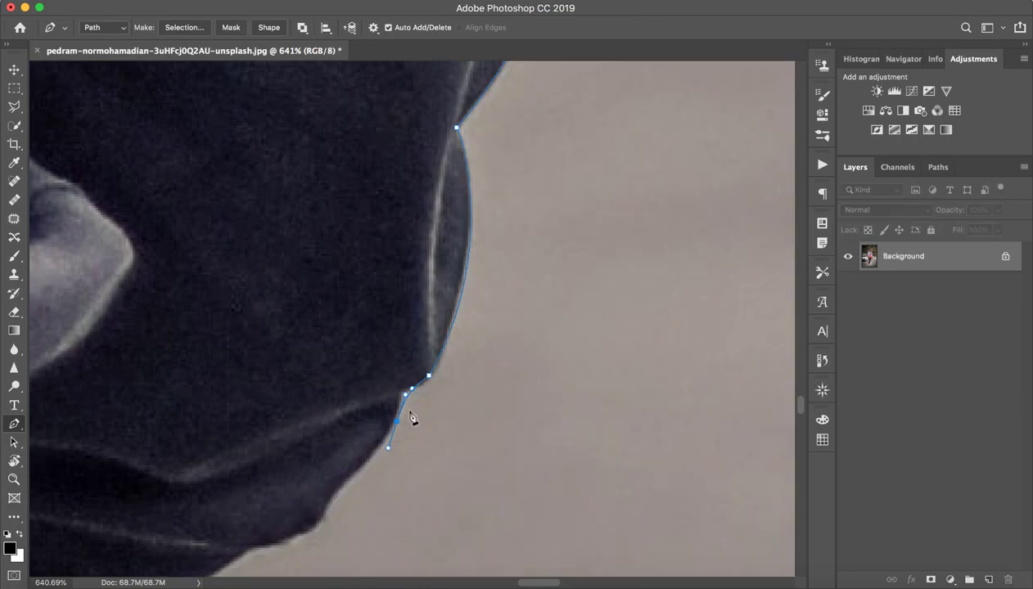
pyautogui.press('BackSpace')
pyautogui.click(400, 401)
pyautogui.press('BackSpace')
pyautogui.moveTo(409, 391); pyautogui.dragTo(393, 391)
pyautogui.press('BackSpace')
pyautogui.moveTo(407, 392); pyautogui.dragTo(395, 393)
pyautogui.moveTo(377, 491)
pyautogui.mouseDown()
pyautogui.moveTo(447, 346)
pyautogui.moveTo(390, 373)
pyautogui.moveTo(387, 392)
pyautogui.mouseUp()
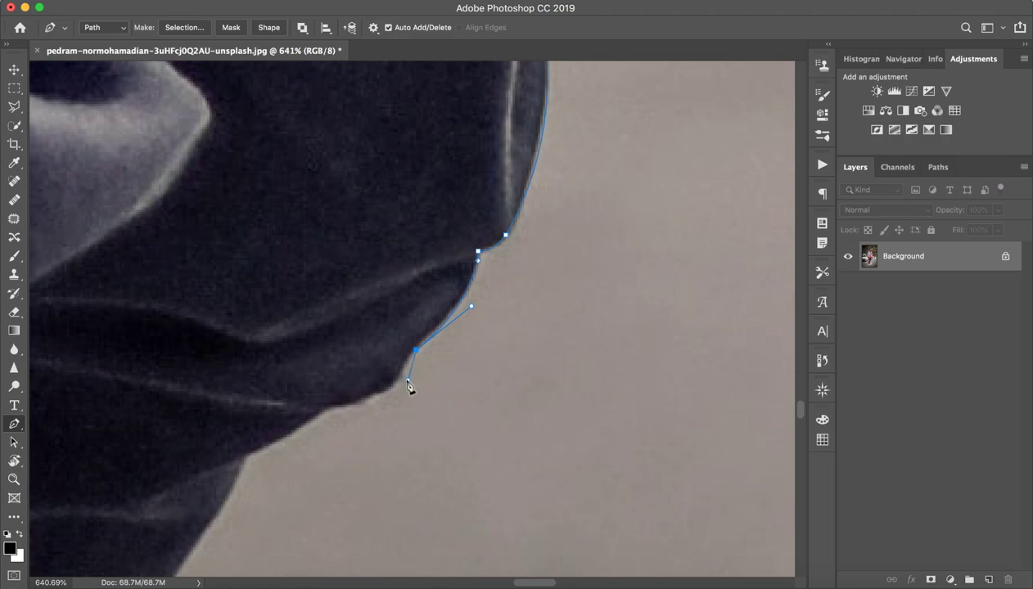
pyautogui.hotkey('ctrl', 'z')
pyautogui.moveTo(439, 325); pyautogui.dragTo(415, 345)
# - Add curved anchors along the fold's underside, undoing one misplaced point
pyautogui.click(388, 392)
pyautogui.hscroll(-5, 425, 368)
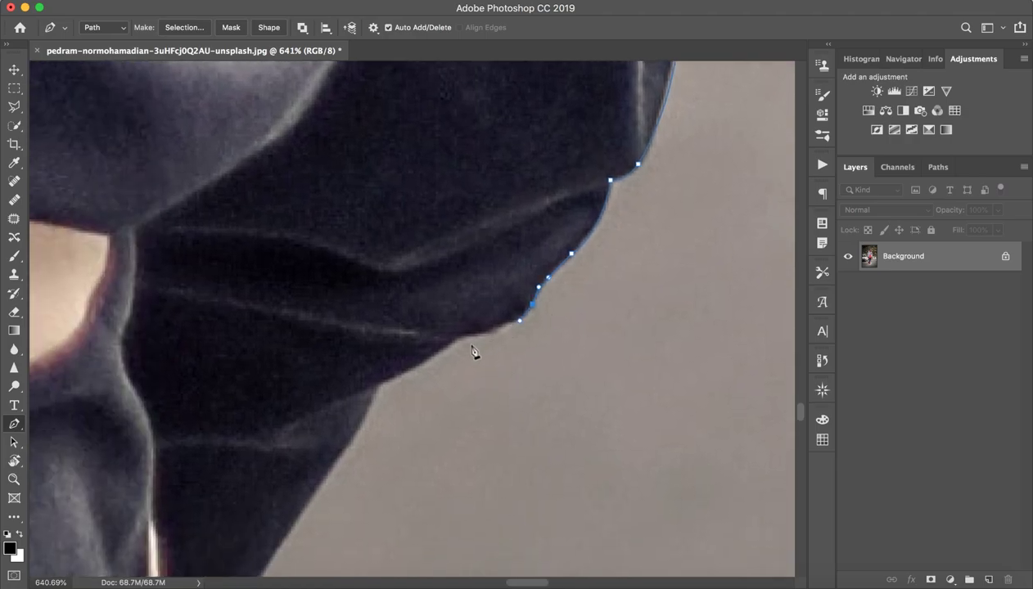
pyautogui.moveTo(456, 338); pyautogui.dragTo(448, 337)
pyautogui.moveTo(383, 382); pyautogui.dragTo(368, 390)
pyautogui.moveTo(367, 428); pyautogui.dragTo(539, 251)
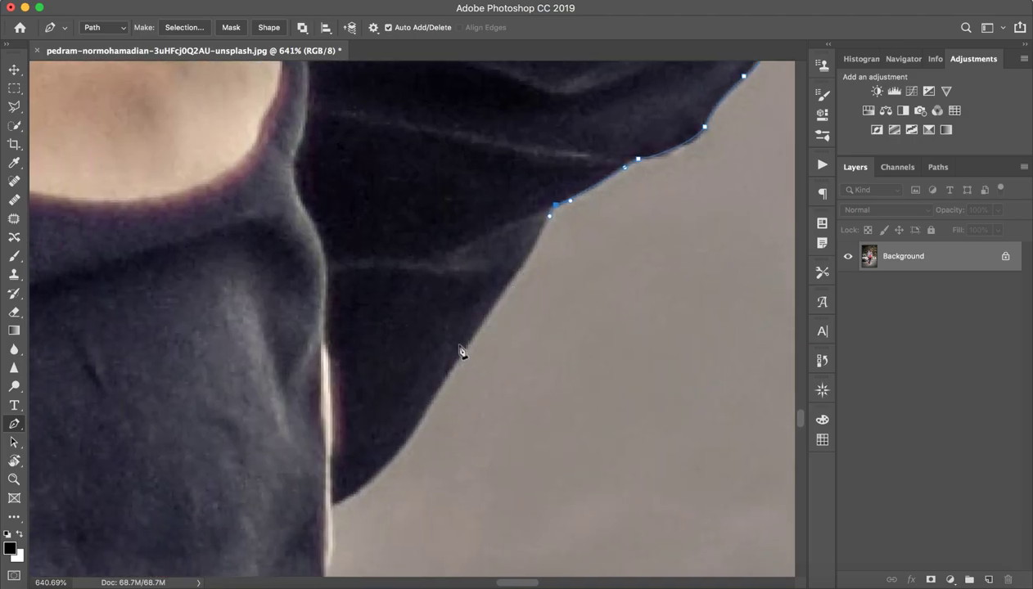
pyautogui.click(437, 390)
pyautogui.moveTo(434, 397); pyautogui.dragTo(398, 450)
pyautogui.hotkey('ctrl', 'z')
# - Round the fold's corner with curved anchors and shape the curve down the lower leg edge
pyautogui.moveTo(493, 306); pyautogui.dragTo(476, 324)
pyautogui.scroll(-3, 481, 336)
pyautogui.hscroll(-2, 482, 336)
pyautogui.moveTo(497, 311); pyautogui.dragTo(473, 347)
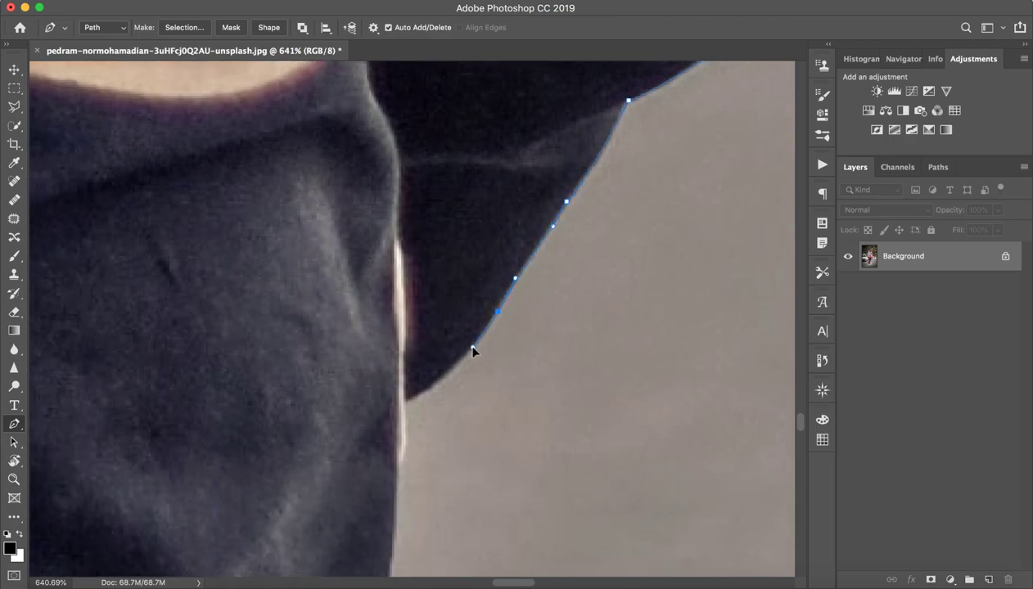
pyautogui.click(406, 399)
pyautogui.moveTo(406, 399)
pyautogui.mouseDown()
pyautogui.moveTo(378, 411)
pyautogui.moveTo(393, 433)
pyautogui.mouseUp()
pyautogui.scroll(-5, 398, 444)
# - Add curved anchors down the trouser leg's lower edge following the fold
pyautogui.moveTo(418, 363); pyautogui.dragTo(415, 396)
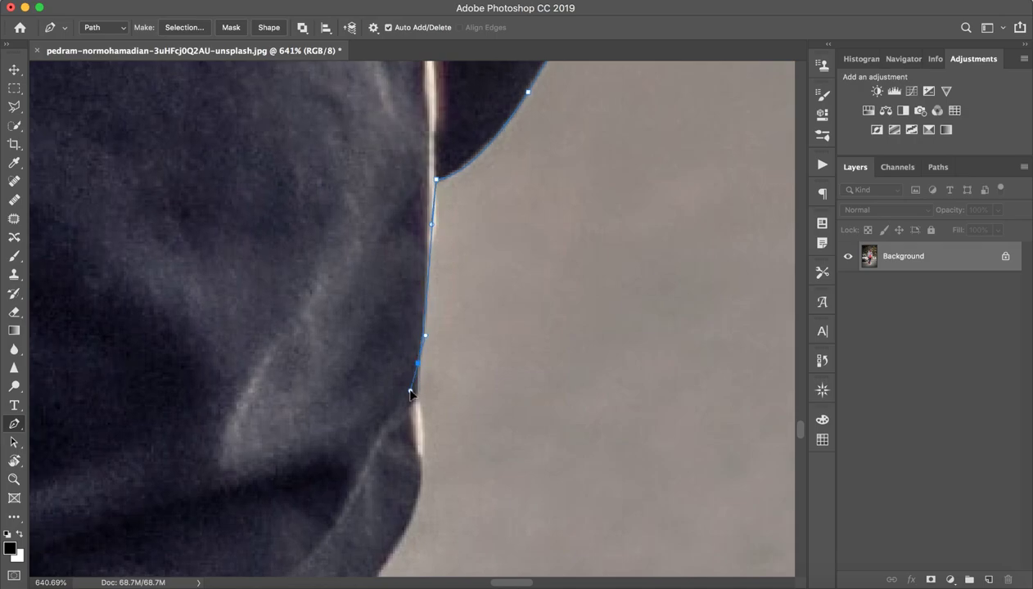
pyautogui.moveTo(416, 435)
pyautogui.mouseDown()
pyautogui.moveTo(414, 339)
pyautogui.moveTo(424, 394)
pyautogui.mouseUp()
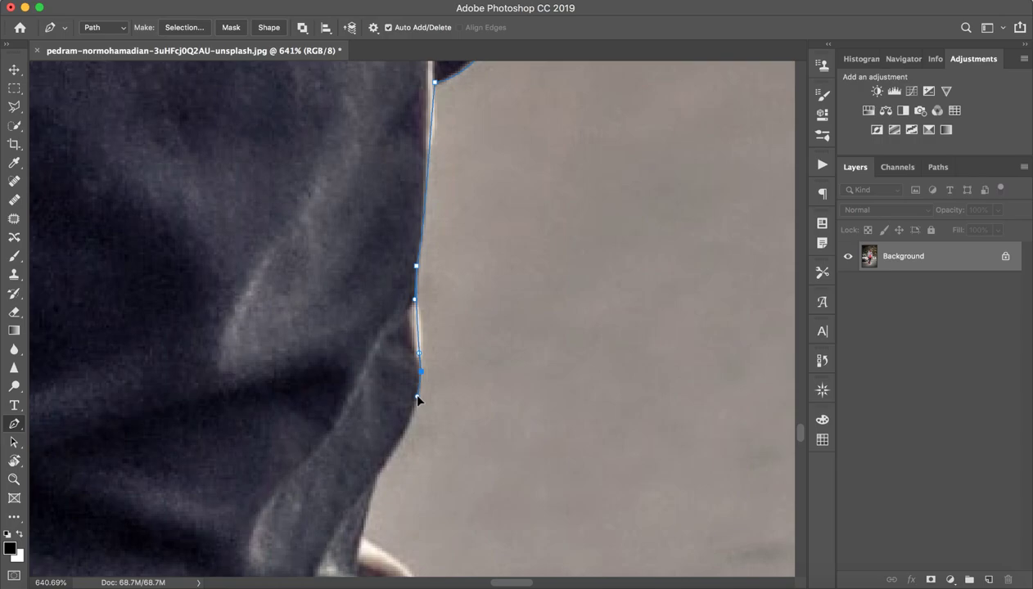
pyautogui.moveTo(384, 468)
pyautogui.mouseDown()
pyautogui.moveTo(359, 489)
pyautogui.moveTo(379, 483)
pyautogui.mouseUp()
pyautogui.scroll(-5, 379, 490)
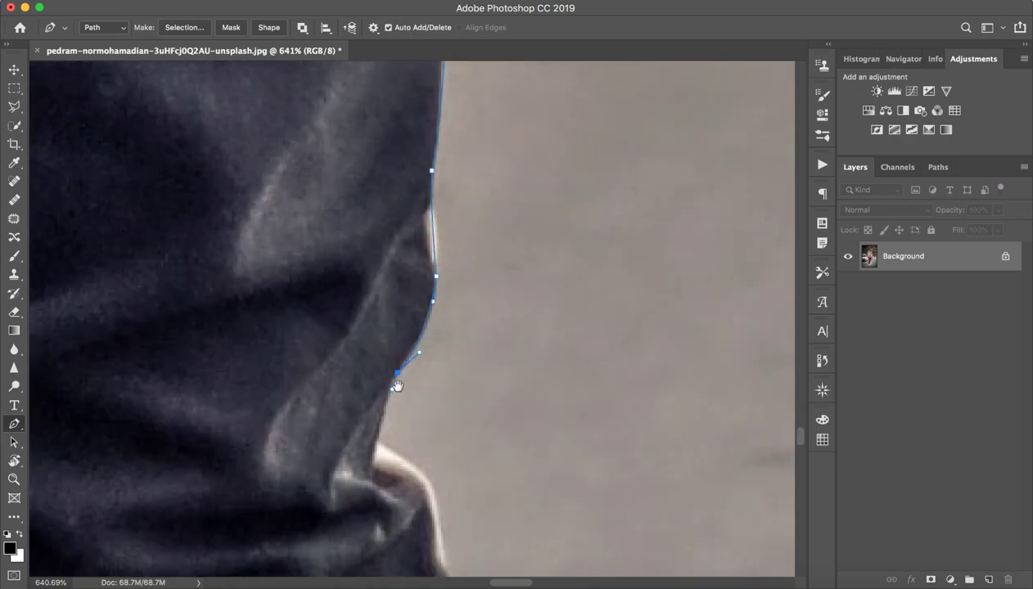
pyautogui.moveTo(392, 397); pyautogui.dragTo(408, 418)
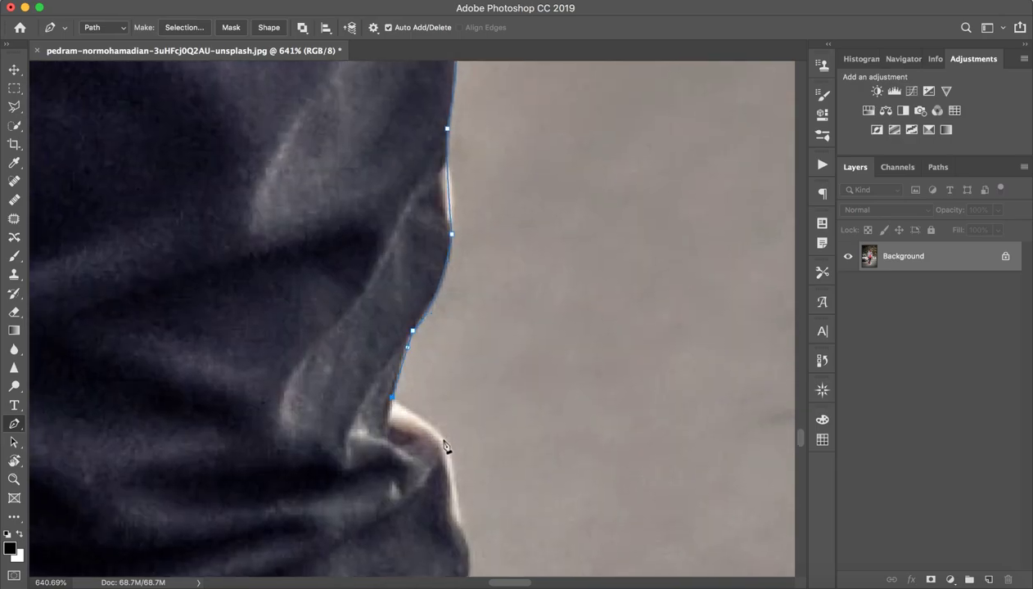
pyautogui.moveTo(447, 449); pyautogui.dragTo(457, 475)
pyautogui.scroll(-5, 451, 475)
# - Trace around the last fold and down the cuff to its bottom edge above the shoe
pyautogui.click(447, 369)
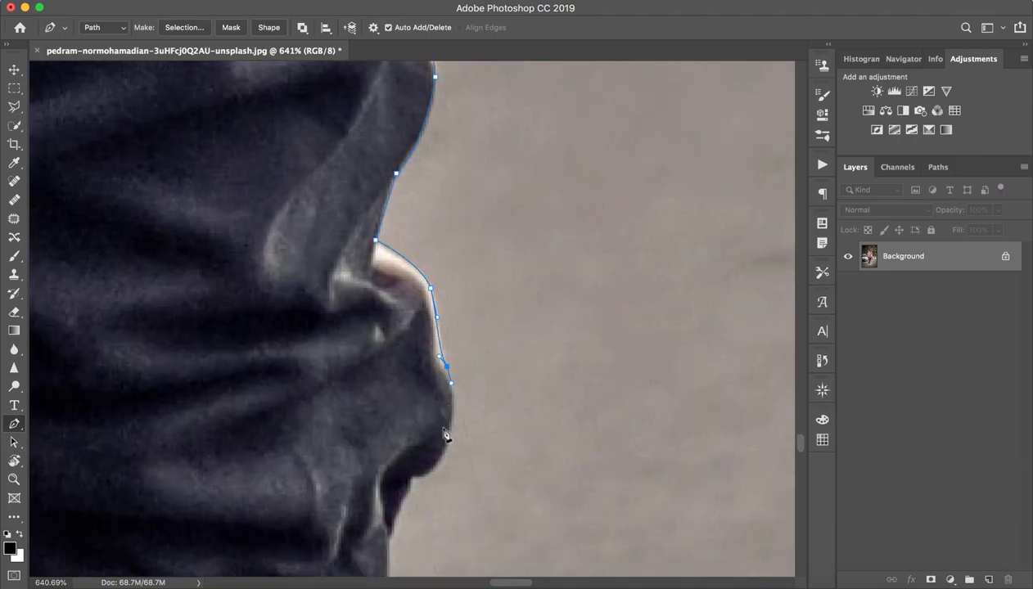
pyautogui.moveTo(420, 475); pyautogui.dragTo(405, 482)
pyautogui.moveTo(391, 536); pyautogui.dragTo(401, 482)
pyautogui.click(414, 474)
pyautogui.moveTo(398, 502)
pyautogui.mouseDown()
pyautogui.moveTo(383, 514)
pyautogui.moveTo(390, 542)
pyautogui.moveTo(408, 379)
pyautogui.mouseUp()
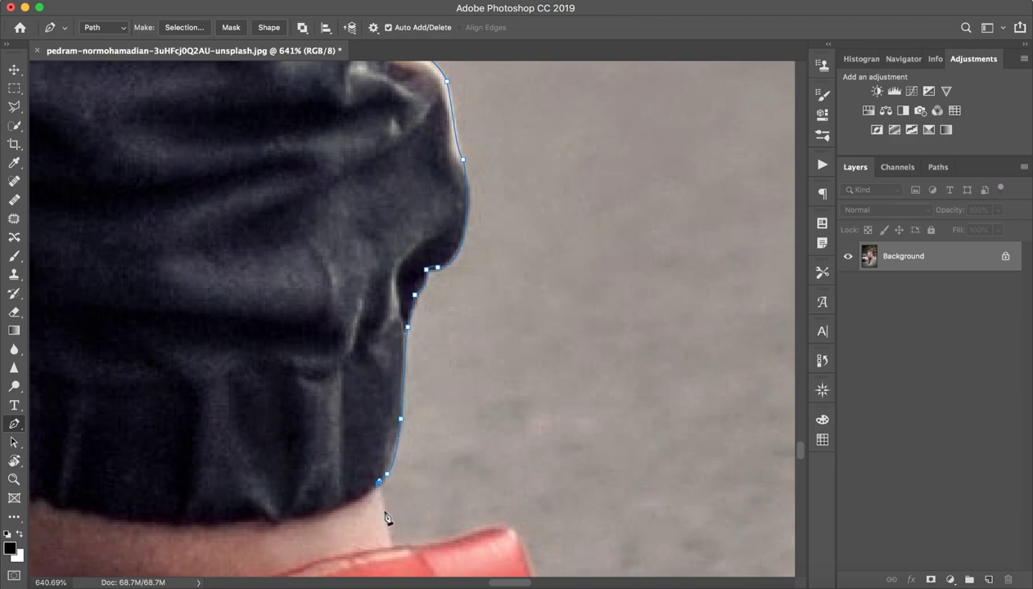
pyautogui.click(392, 545)
pyautogui.moveTo(510, 527); pyautogui.dragTo(517, 528)
pyautogui.hotkey('ctrl', 'z')
pyautogui.moveTo(455, 539)
pyautogui.mouseDown()
pyautogui.moveTo(474, 528)
pyautogui.moveTo(525, 562)
pyautogui.moveTo(496, 495)
pyautogui.mouseUp()
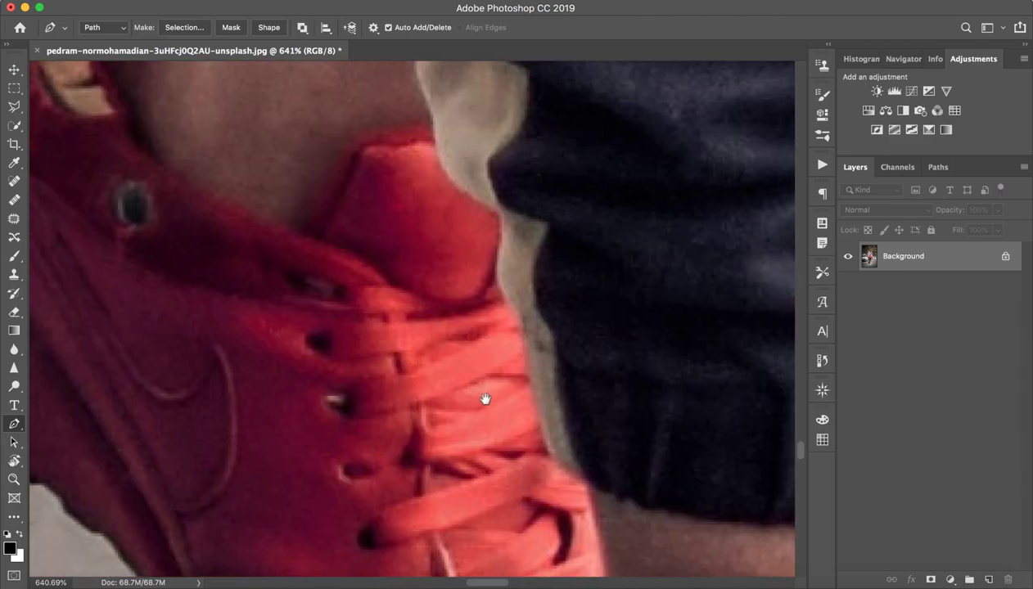
# - Pan to the NIKE shoe and add anchors along the tongue's edge
pyautogui.moveTo(581, 404); pyautogui.dragTo(309, 231)
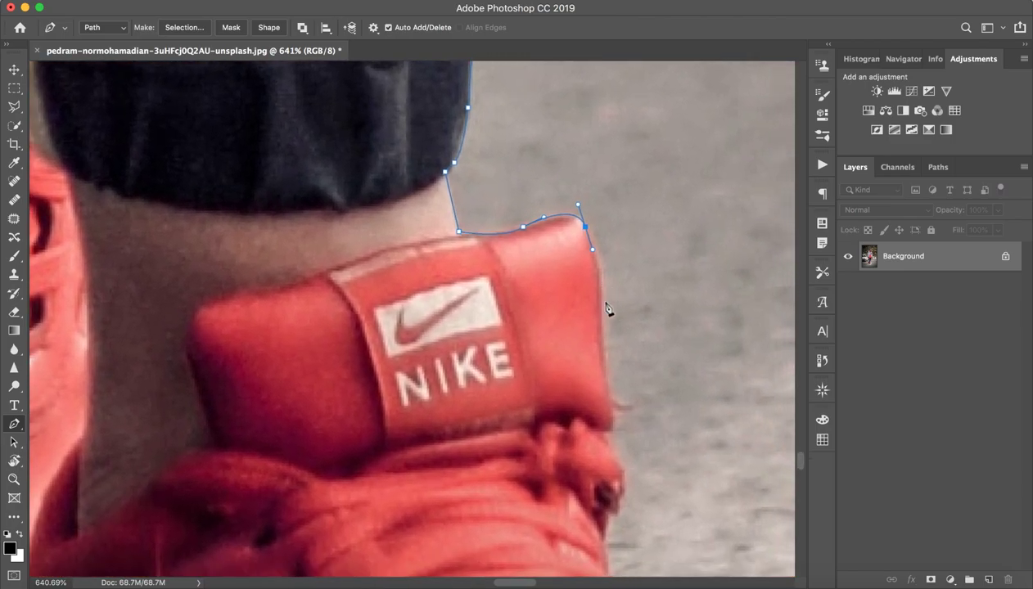
pyautogui.click(608, 379)
pyautogui.moveTo(594, 346); pyautogui.dragTo(605, 343)
pyautogui.click(612, 424)
# - Extend the path to where the tongue meets the laces, then zoom out to 173%
pyautogui.moveTo(603, 452); pyautogui.dragTo(601, 296)
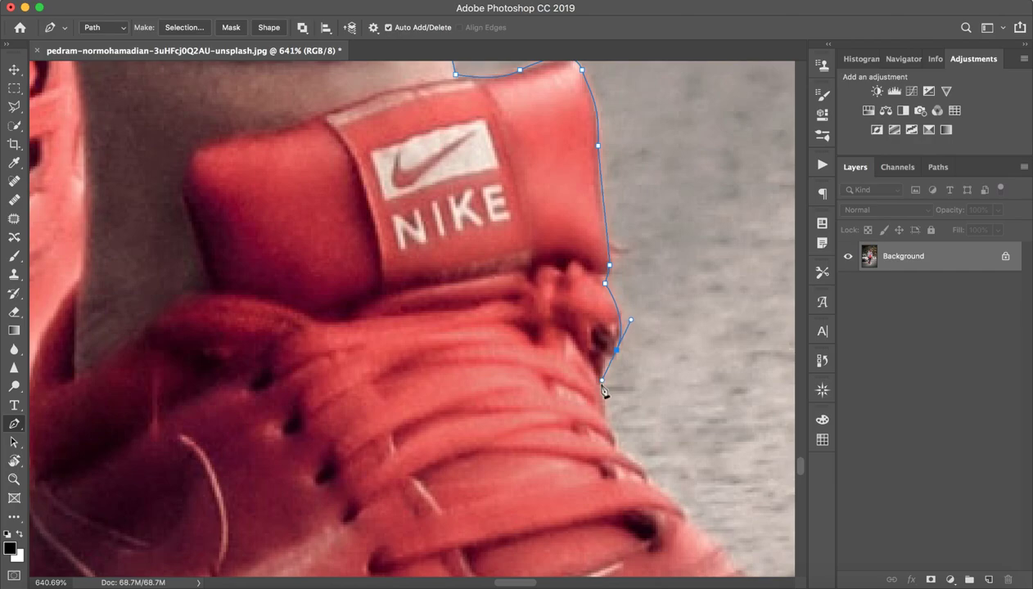
pyautogui.moveTo(599, 395)
pyautogui.mouseDown()
pyautogui.moveTo(603, 407)
pyautogui.moveTo(590, 292)
pyautogui.moveTo(639, 329)
pyautogui.moveTo(509, 266)
pyautogui.mouseUp()
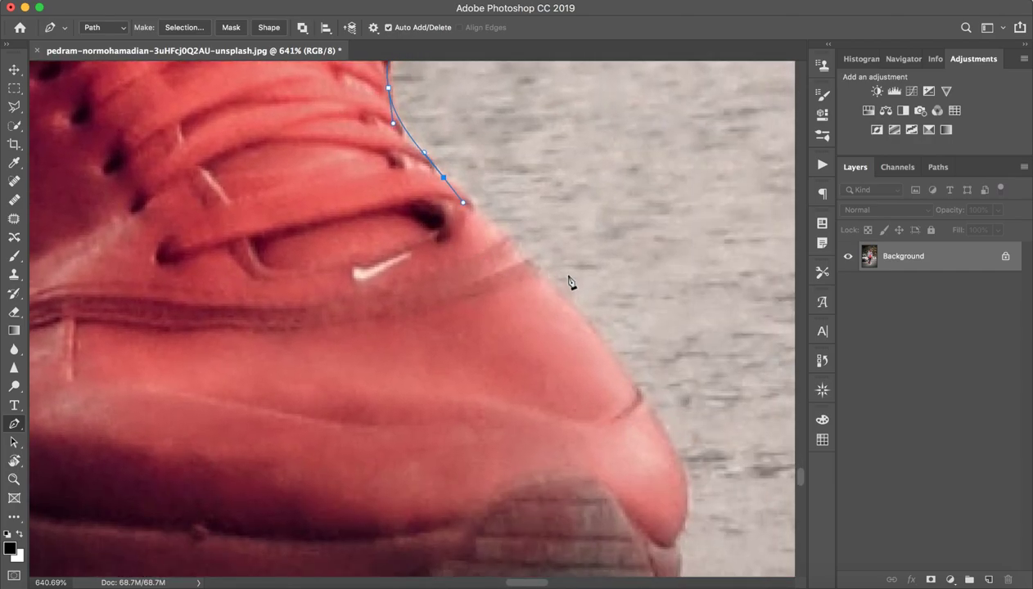
pyautogui.press('z')
pyautogui.moveTo(570, 281)
pyautogui.mouseDown()
pyautogui.moveTo(501, 284)
pyautogui.moveTo(495, 343)
pyautogui.mouseUp()
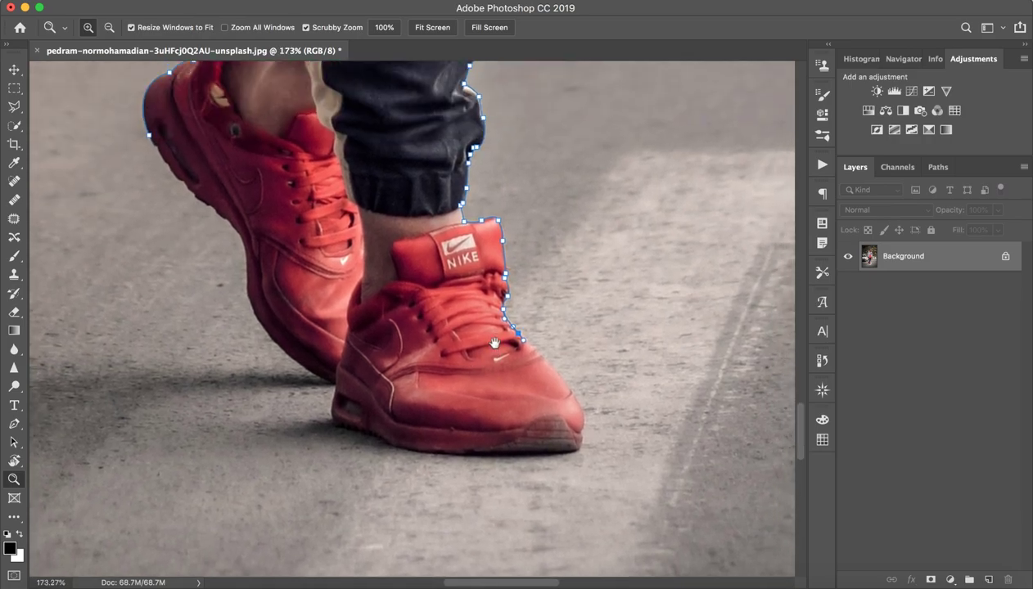
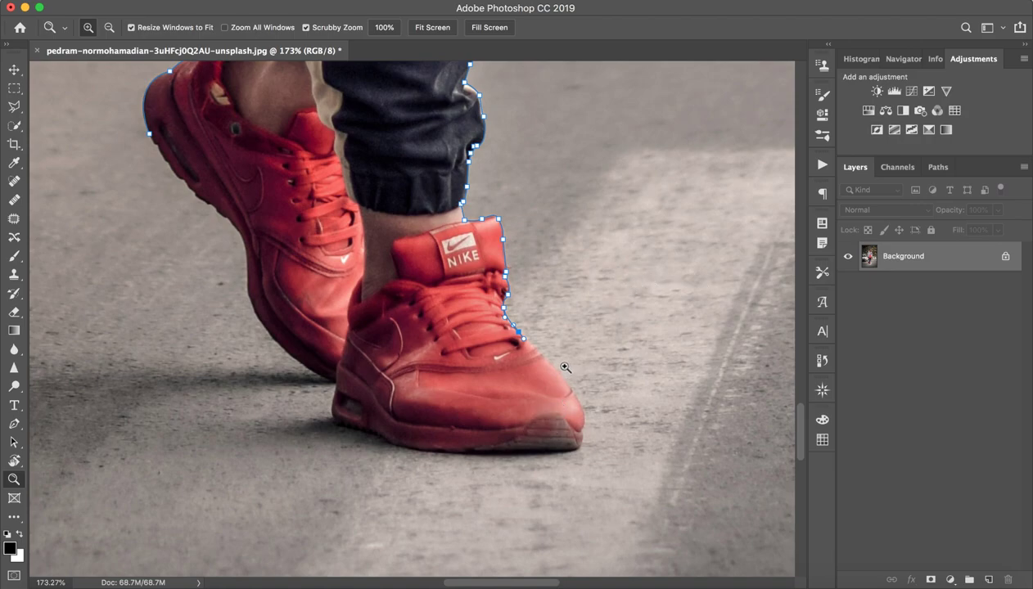
# - Zoom in close and add a curved anchor down the front shoe's toe
pyautogui.moveTo(544, 353); pyautogui.dragTo(587, 409)
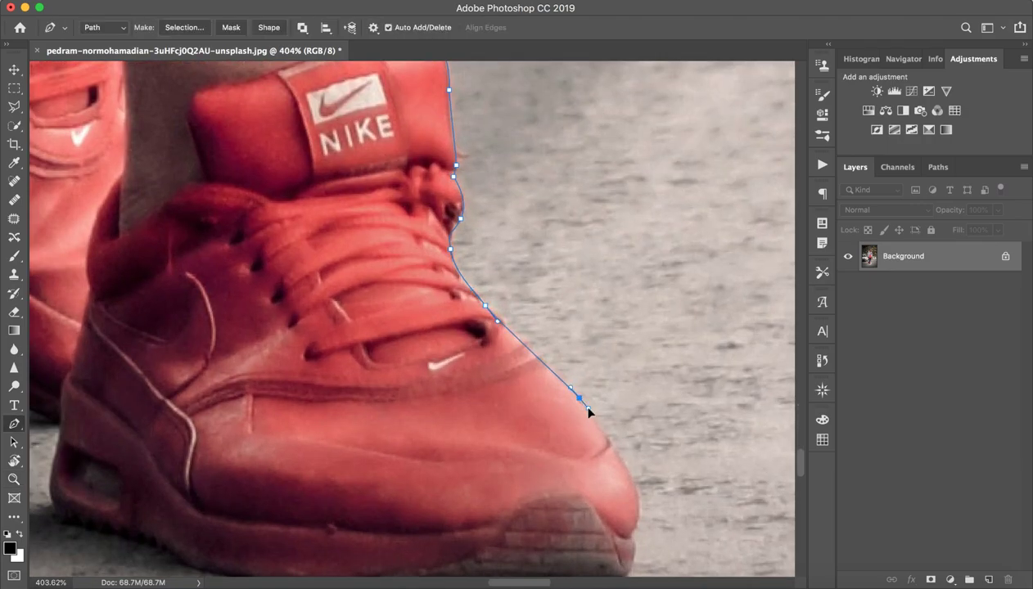
pyautogui.moveTo(635, 534); pyautogui.dragTo(606, 577)
pyautogui.hscroll(10, 624, 470)
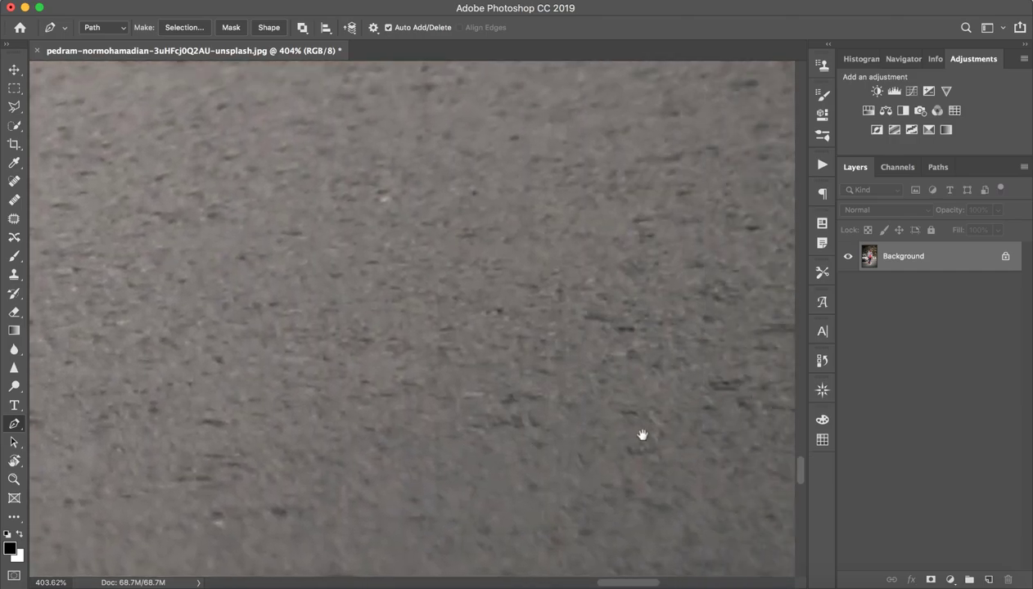
pyautogui.hscroll(2, 642, 434)
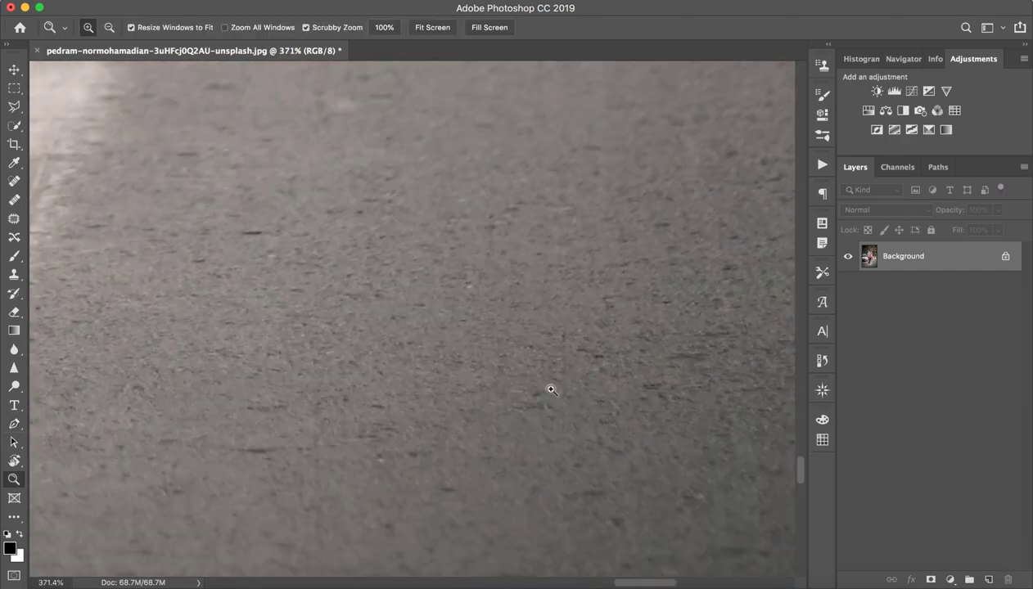
pyautogui.moveTo(576, 431); pyautogui.dragTo(537, 396)
pyautogui.moveTo(217, 381)
pyautogui.mouseDown()
pyautogui.moveTo(454, 348)
pyautogui.moveTo(481, 380)
pyautogui.moveTo(456, 391)
pyautogui.mouseUp()
pyautogui.press('z')
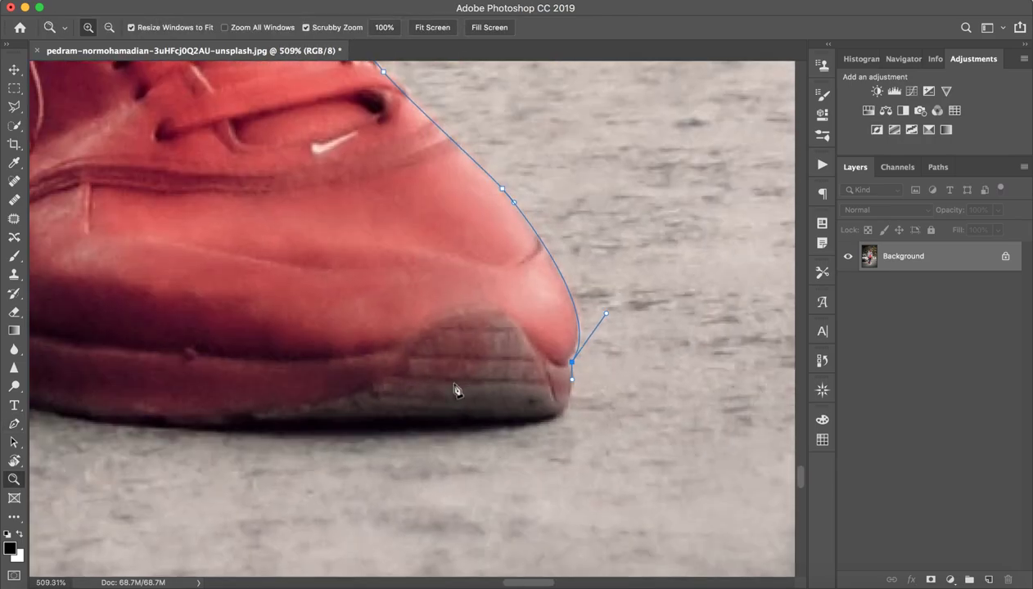
pyautogui.press('p')
# - Trace curved anchors from the toe tip along the sole to the heel, undoing a misplaced one
pyautogui.moveTo(534, 424)
pyautogui.mouseDown()
pyautogui.moveTo(489, 431)
pyautogui.moveTo(703, 431)
pyautogui.mouseUp()
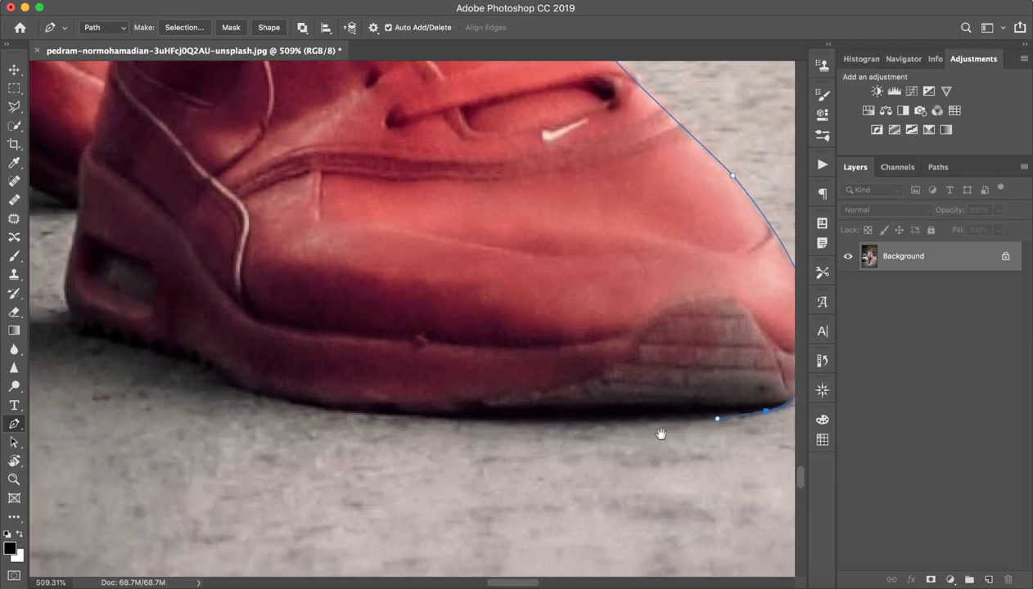
pyautogui.click(449, 423)
pyautogui.moveTo(449, 423); pyautogui.dragTo(395, 415)
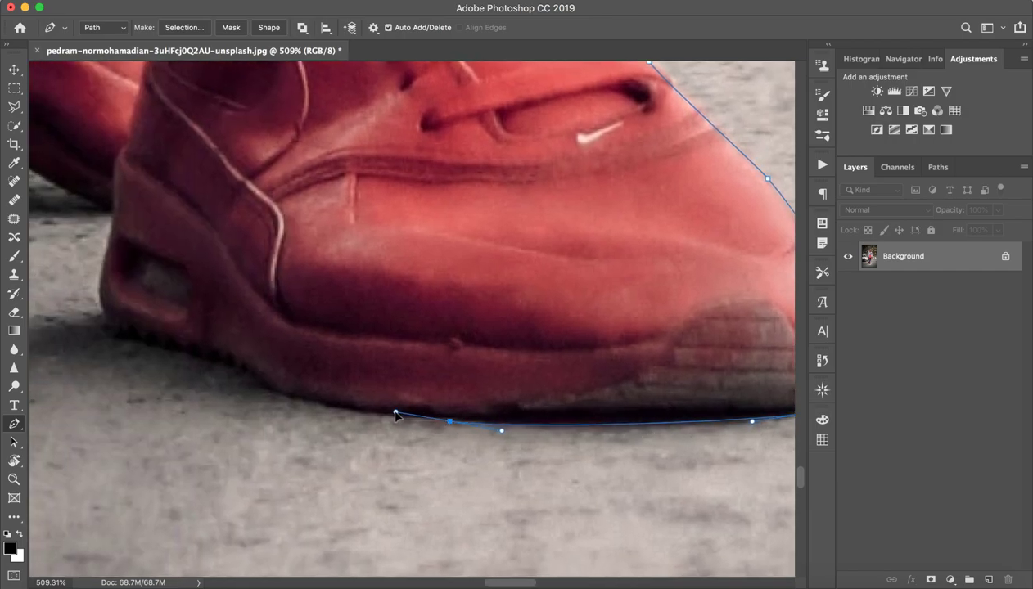
pyautogui.click(288, 399)
pyautogui.moveTo(269, 397); pyautogui.dragTo(263, 392)
pyautogui.click(130, 343)
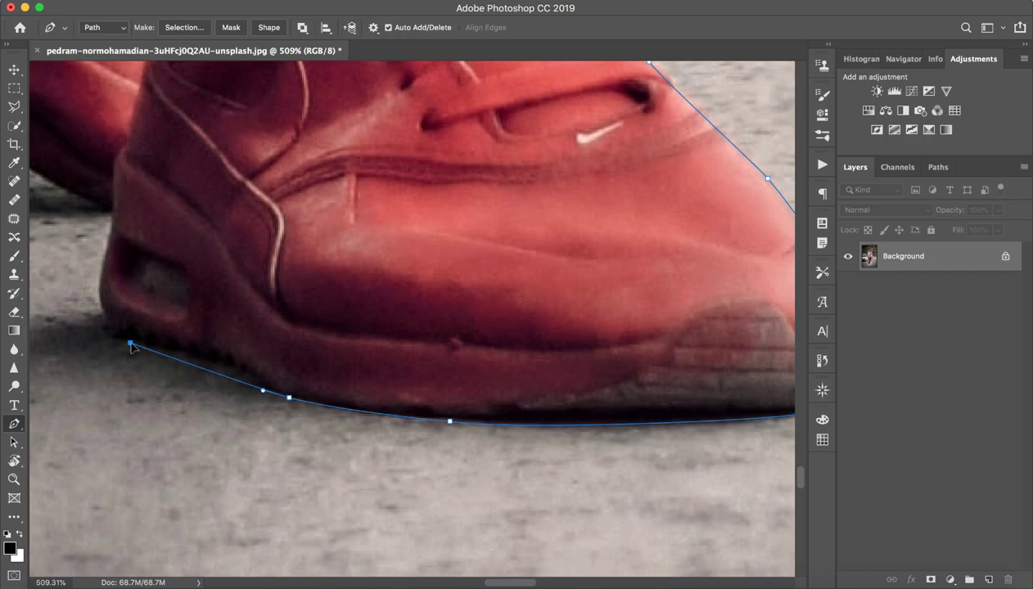
pyautogui.moveTo(130, 343); pyautogui.dragTo(95, 339)
pyautogui.moveTo(73, 287)
pyautogui.mouseDown()
pyautogui.moveTo(254, 325)
pyautogui.moveTo(300, 320)
pyautogui.moveTo(317, 266)
pyautogui.mouseUp()
pyautogui.hotkey('ctrl', 'z')
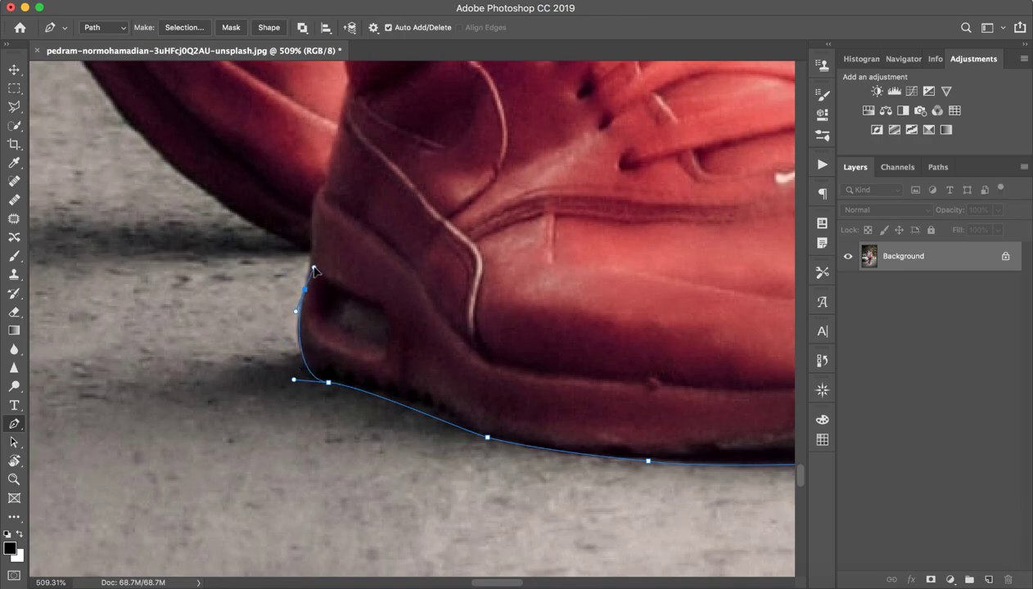
# - Add a curved anchor up the back shoe's edge and tighten its curve handles
pyautogui.scroll(5, 307, 273)
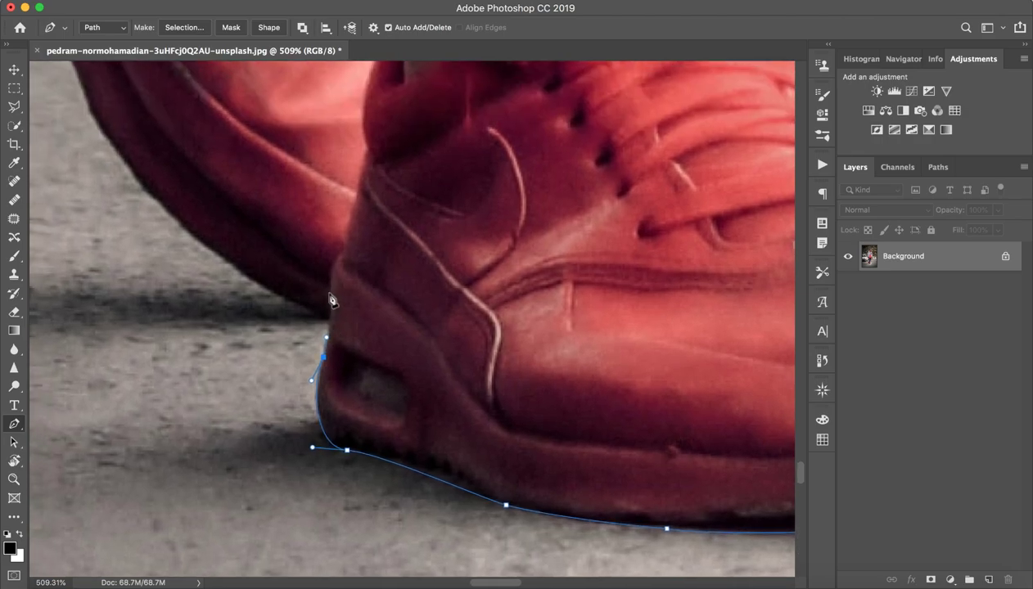
pyautogui.scroll(5, 253, 271)
pyautogui.hscroll(-5, 254, 270)
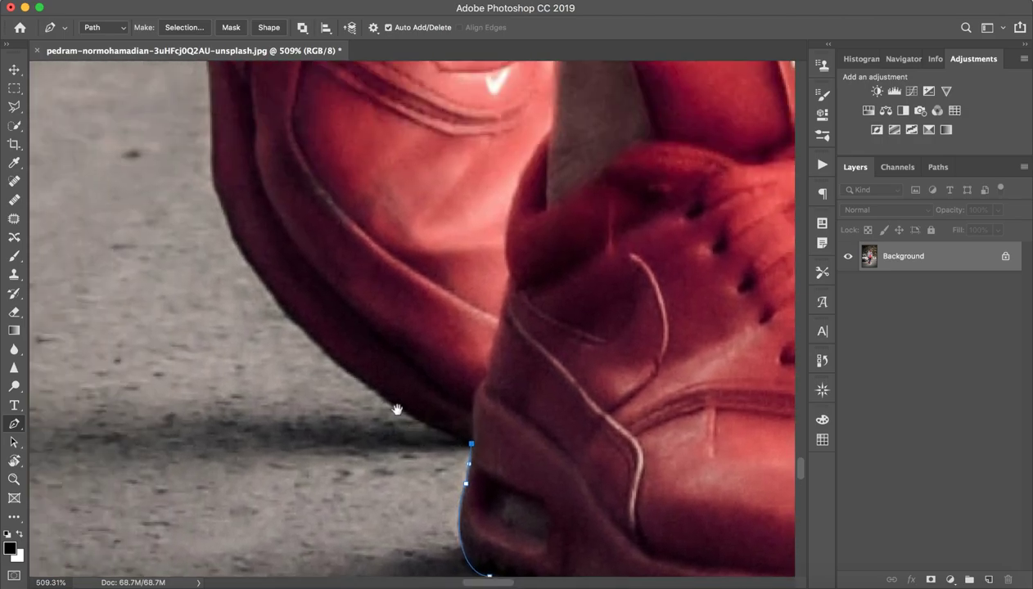
pyautogui.moveTo(241, 211); pyautogui.dragTo(227, 65)
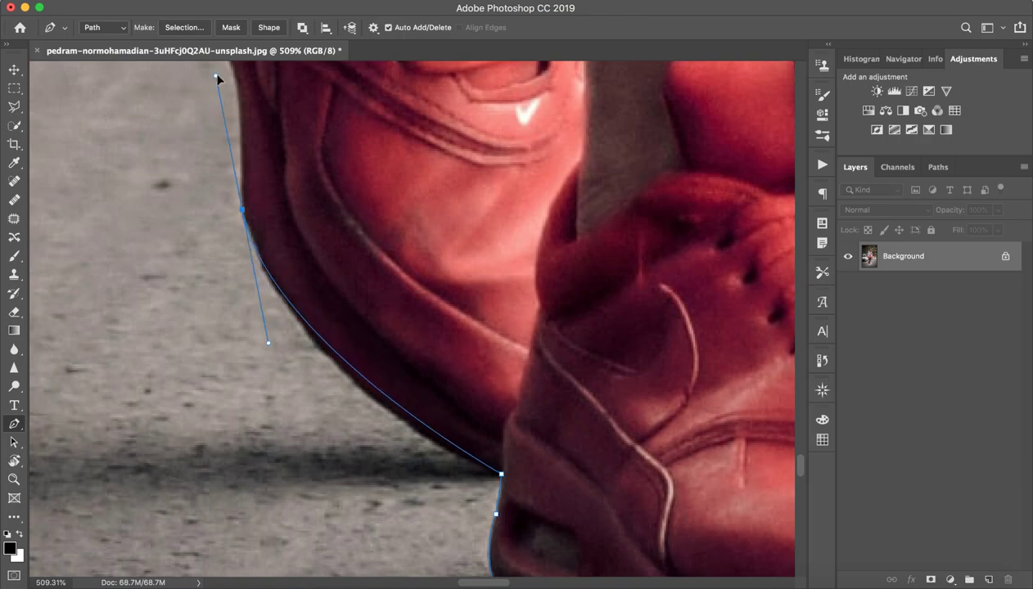
pyautogui.scroll(3, 227, 68)
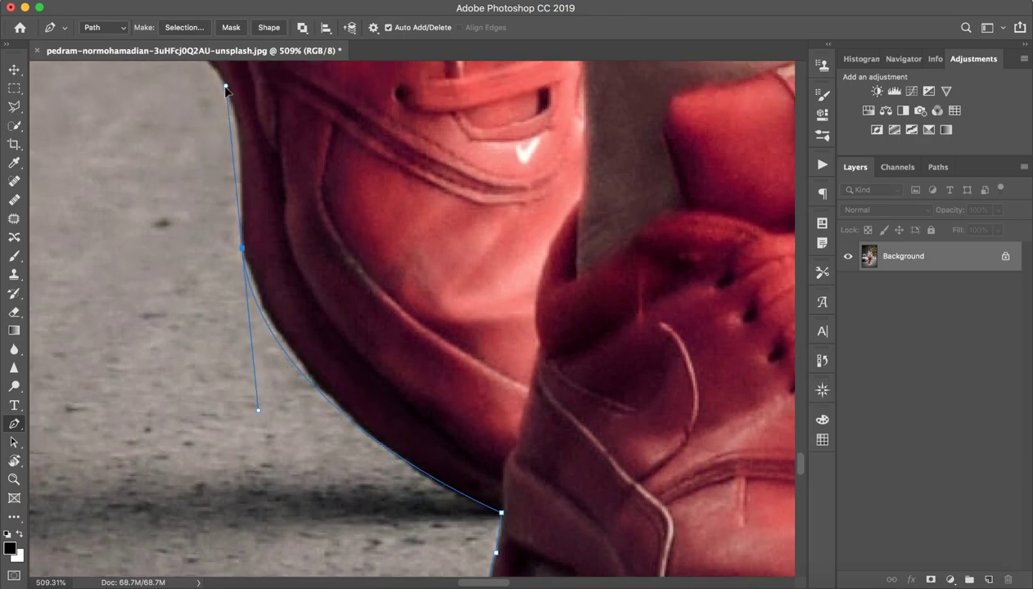
pyautogui.moveTo(227, 103); pyautogui.dragTo(227, 106)
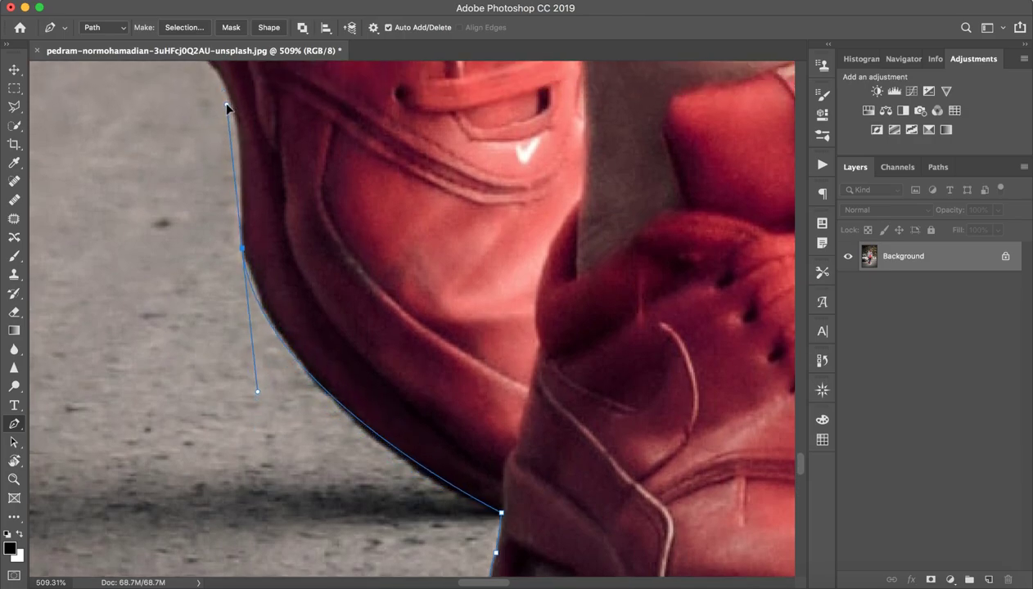
pyautogui.moveTo(256, 393); pyautogui.dragTo(295, 427)
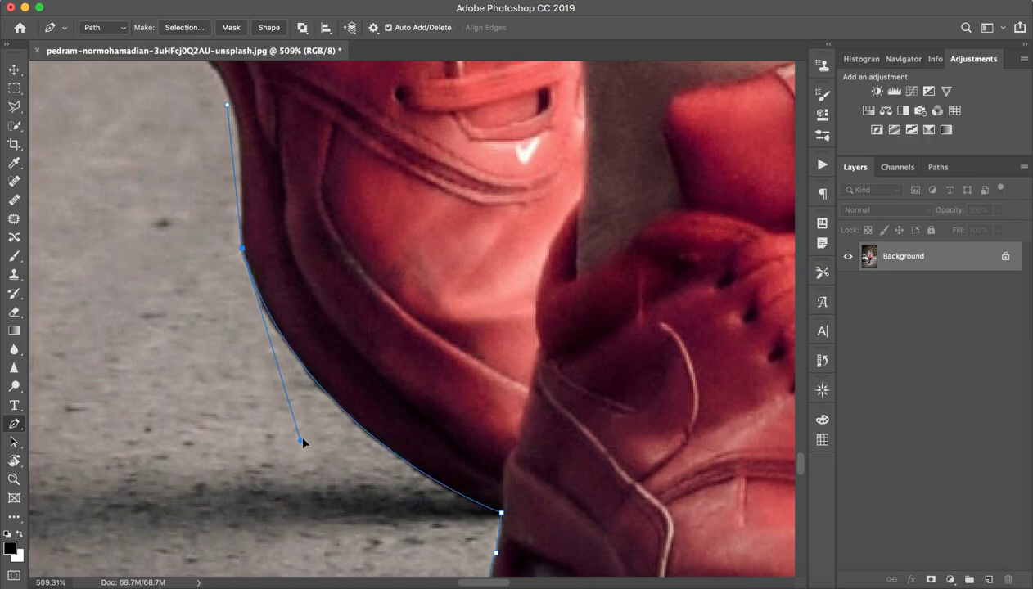
pyautogui.moveTo(272, 218); pyautogui.dragTo(315, 495)
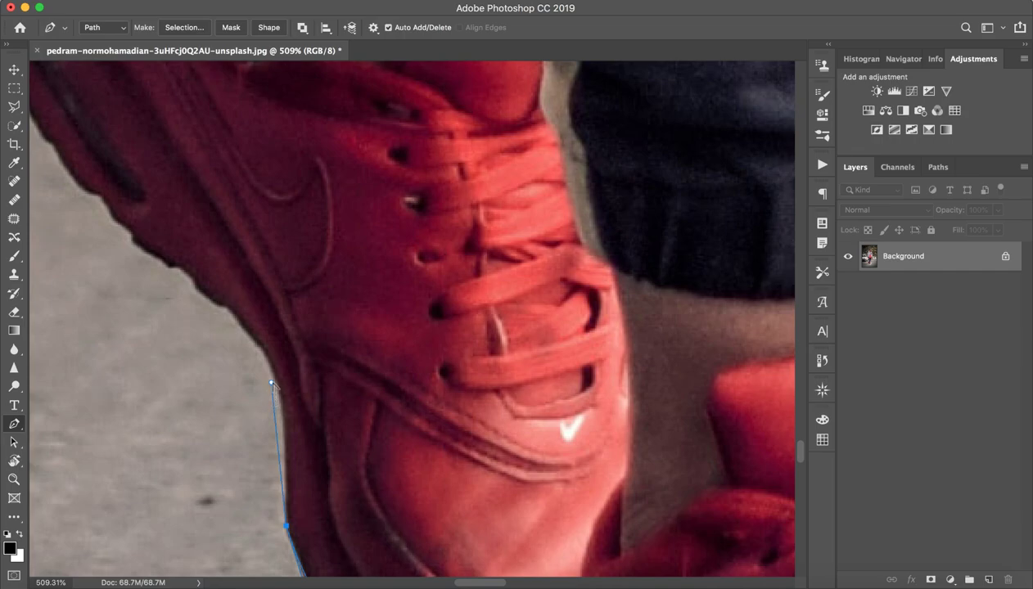
pyautogui.moveTo(280, 456); pyautogui.dragTo(284, 500)
# - Place and nudge anchors along the back shoe's side, and zoom out to check the outline
pyautogui.moveTo(270, 361)
pyautogui.mouseDown()
pyautogui.moveTo(250, 324)
pyautogui.moveTo(328, 448)
pyautogui.mouseUp()
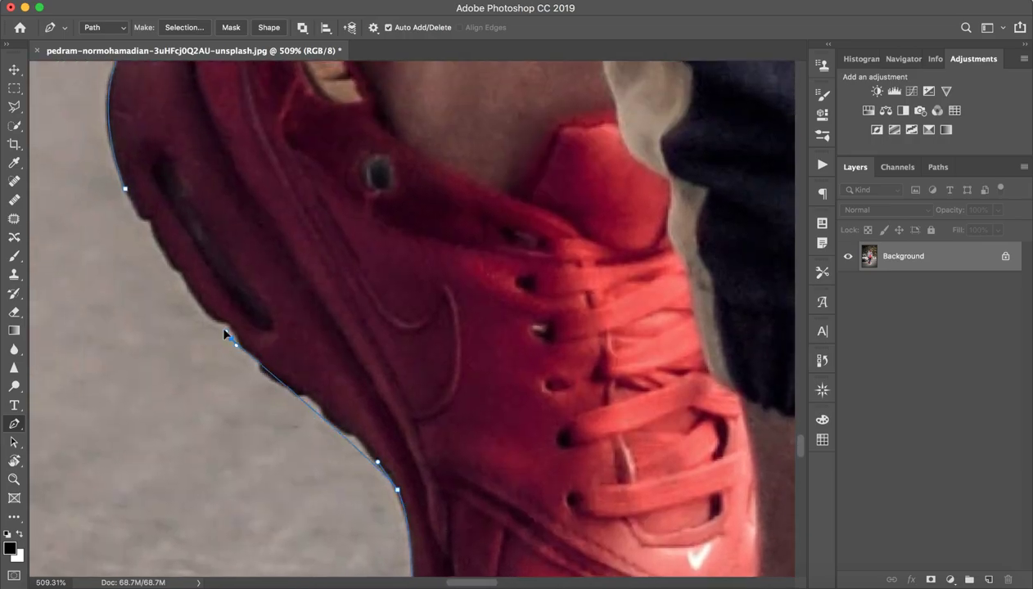
pyautogui.moveTo(230, 338); pyautogui.dragTo(167, 274)
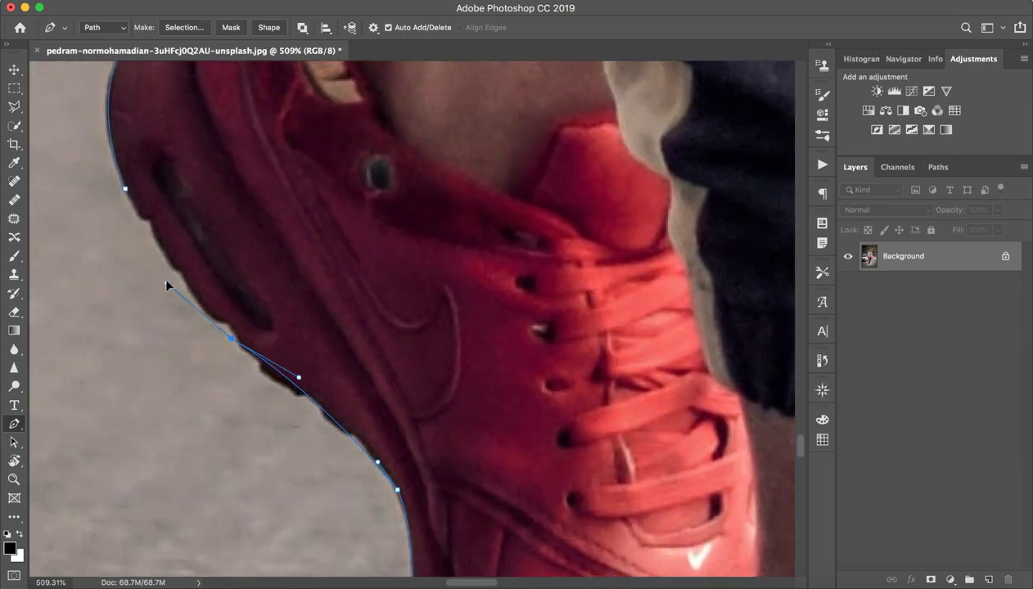
pyautogui.moveTo(232, 339); pyautogui.dragTo(211, 317)
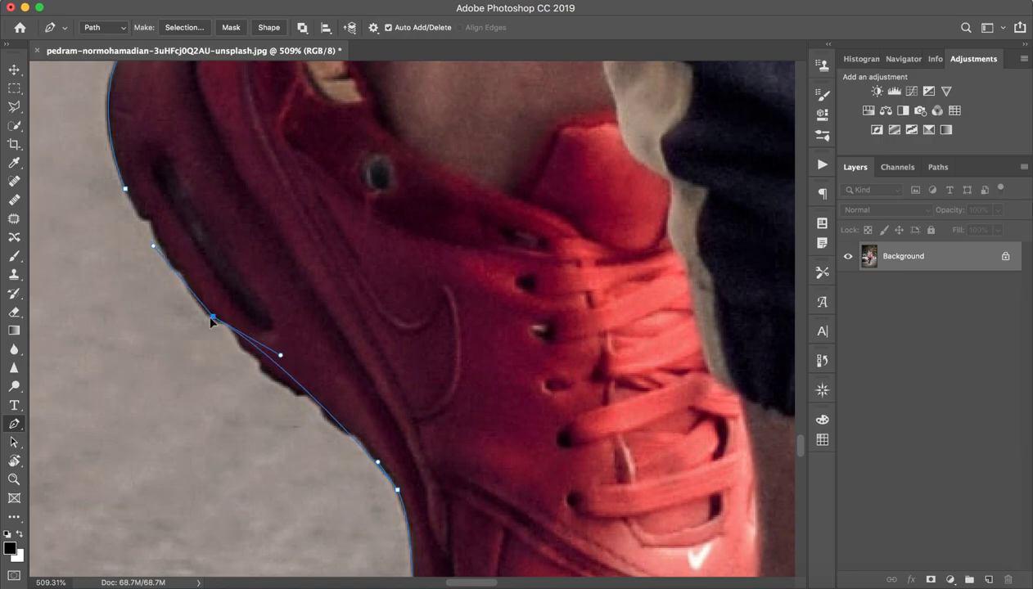
pyautogui.moveTo(211, 319); pyautogui.dragTo(209, 315)
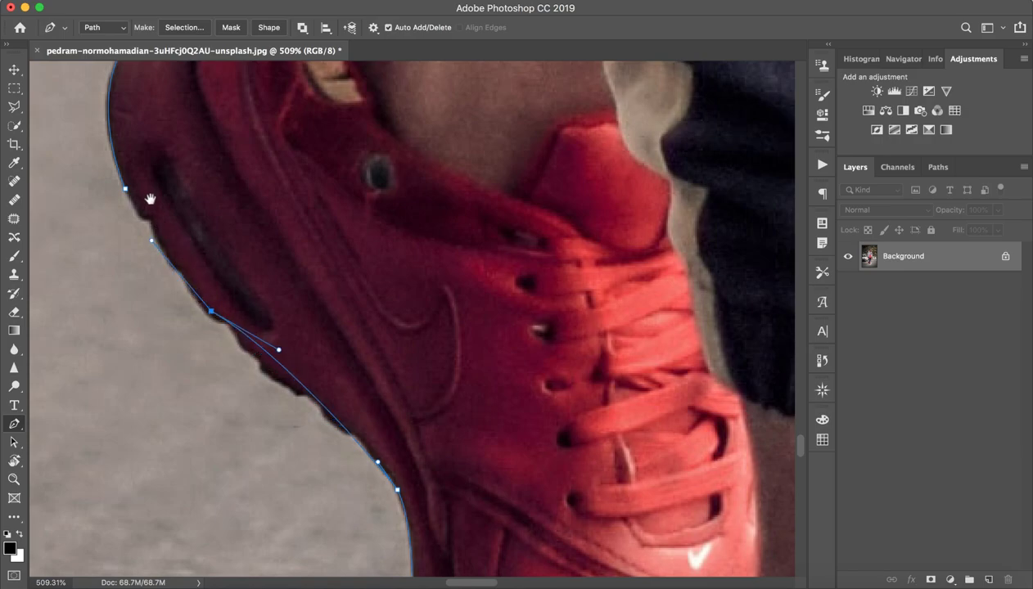
pyautogui.moveTo(149, 197); pyautogui.dragTo(198, 257)
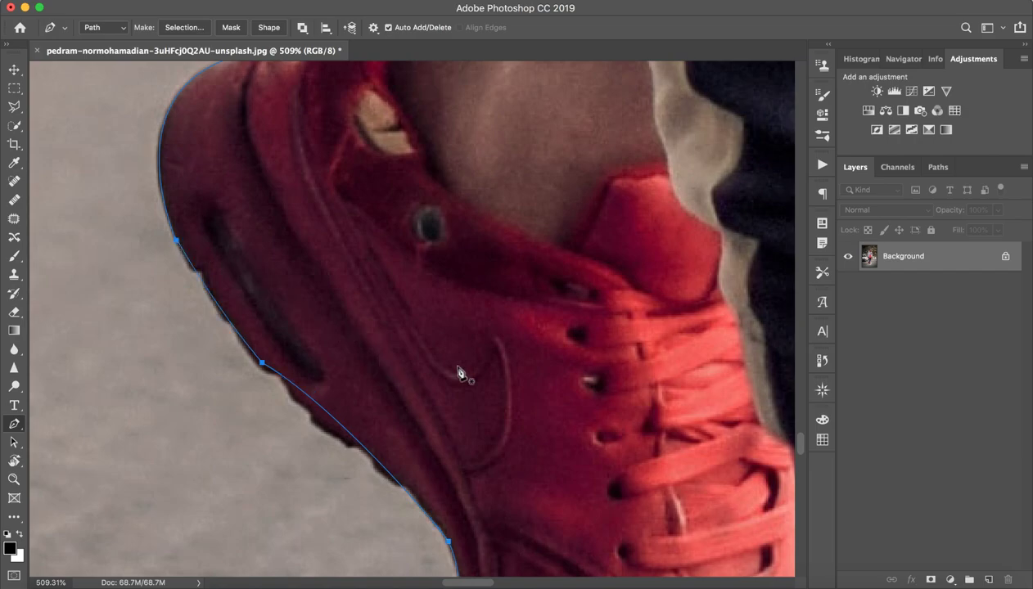
pyautogui.press('z')
pyautogui.moveTo(535, 369)
pyautogui.mouseDown()
pyautogui.moveTo(401, 394)
pyautogui.moveTo(472, 396)
pyautogui.moveTo(450, 392)
pyautogui.mouseUp()
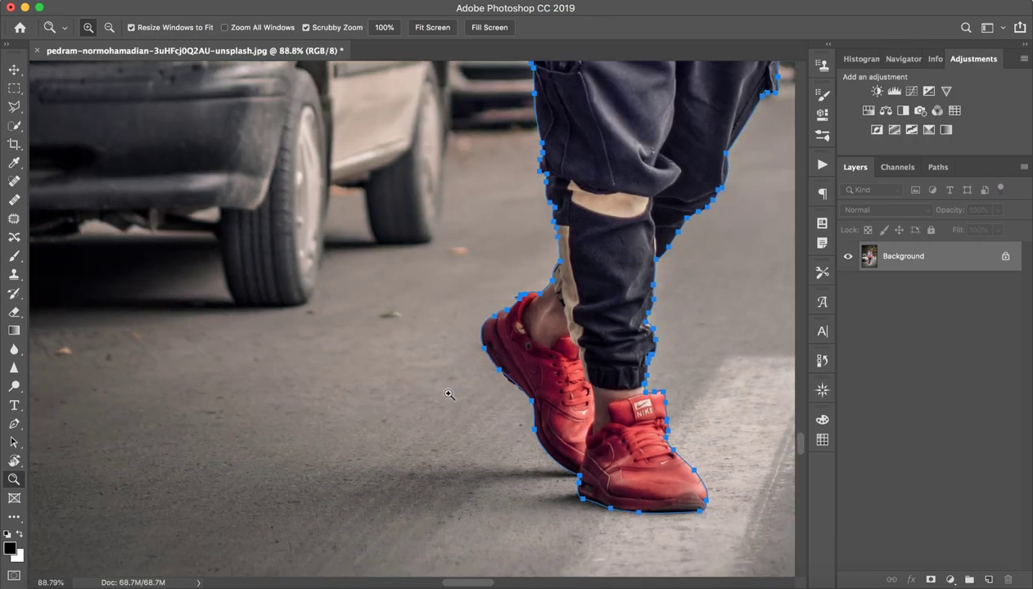
# - Convert the traced path into a selection with a 1 px feather
pyautogui.press('p')
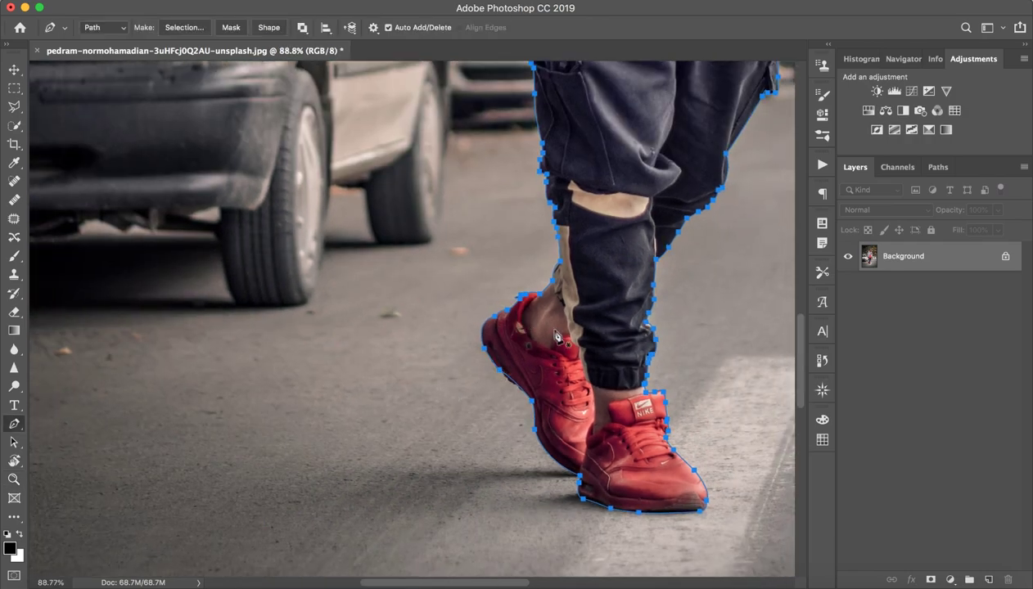
pyautogui.rightClick(570, 338)
pyautogui.click(626, 400)
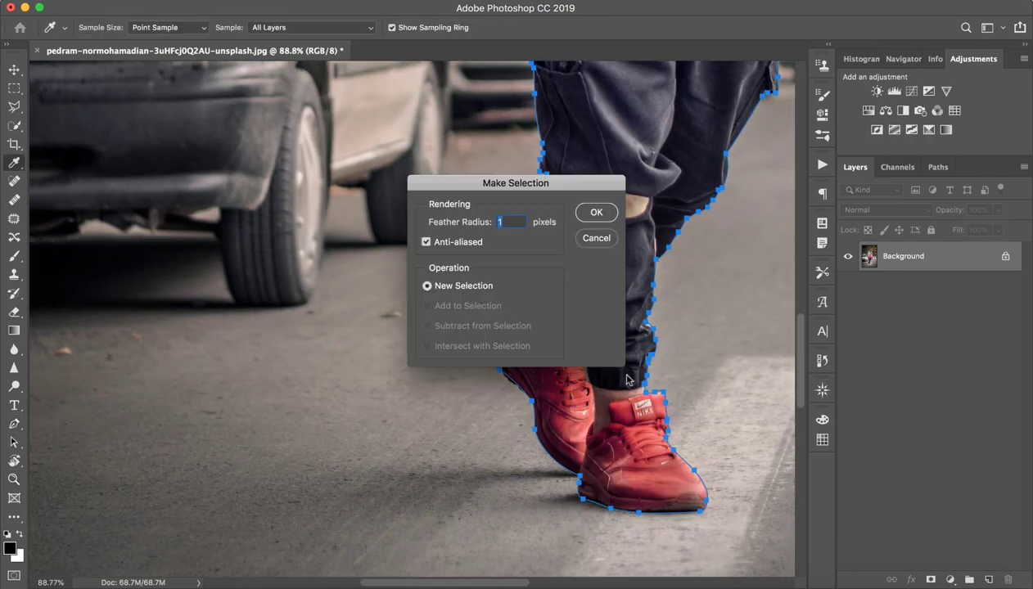
pyautogui.click(595, 212)
pyautogui.keyDown('alt'); pyautogui.click(597, 319); pyautogui.keyUp('alt')
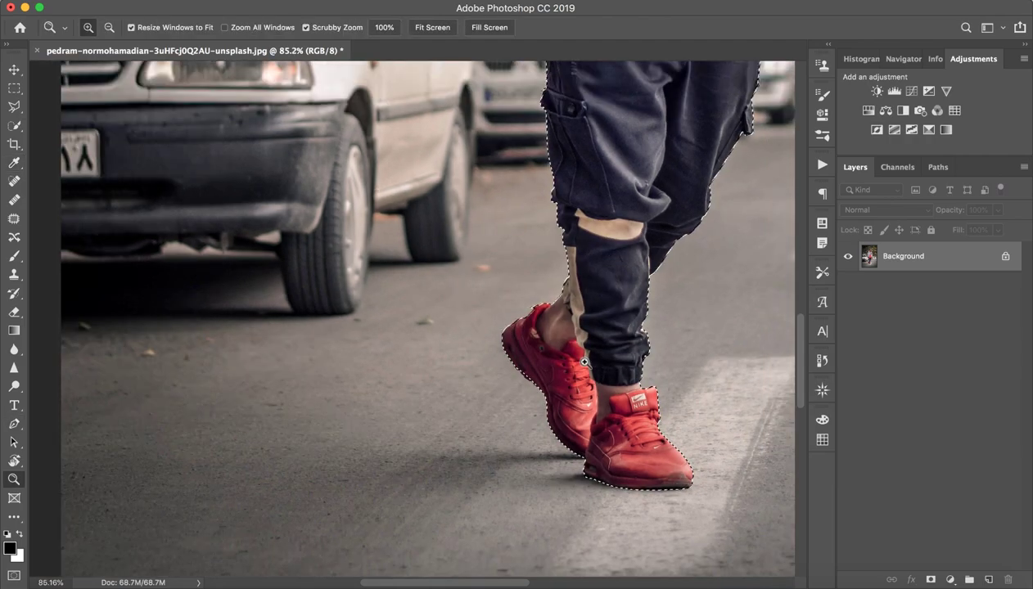
pyautogui.keyDown('alt'); pyautogui.click(597, 320); pyautogui.keyUp('alt')
# - Hide the street background with a layer mask and bring up the Downloads folder
pyautogui.click(930, 580)
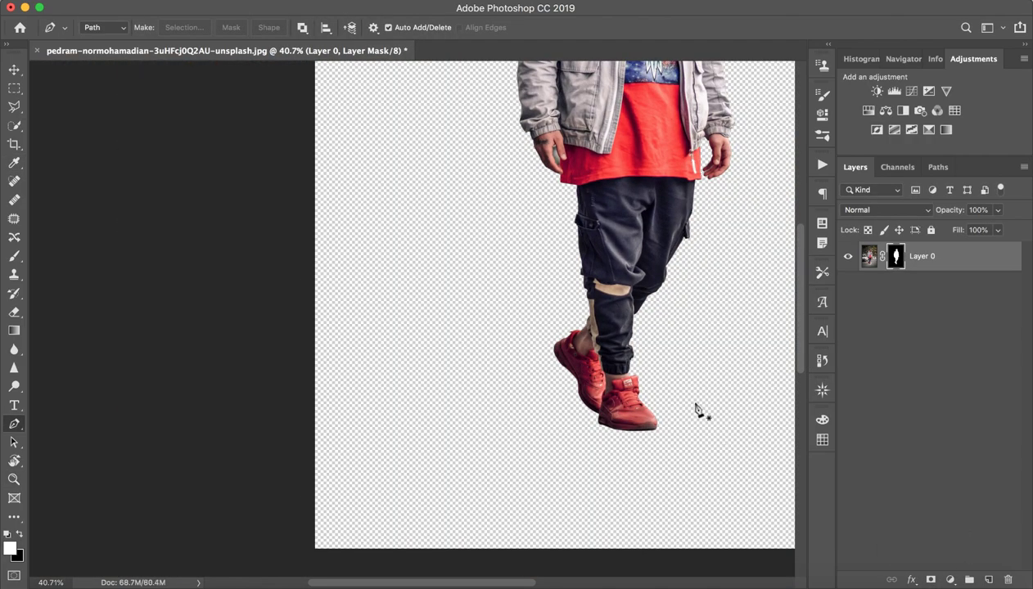
pyautogui.press('z')
pyautogui.keyDown('alt'); pyautogui.click(595, 315); pyautogui.keyUp('alt')
pyautogui.moveTo(595, 315)
pyautogui.mouseDown()
pyautogui.moveTo(630, 316)
pyautogui.moveTo(523, 332)
pyautogui.moveTo(544, 311)
pyautogui.mouseUp()
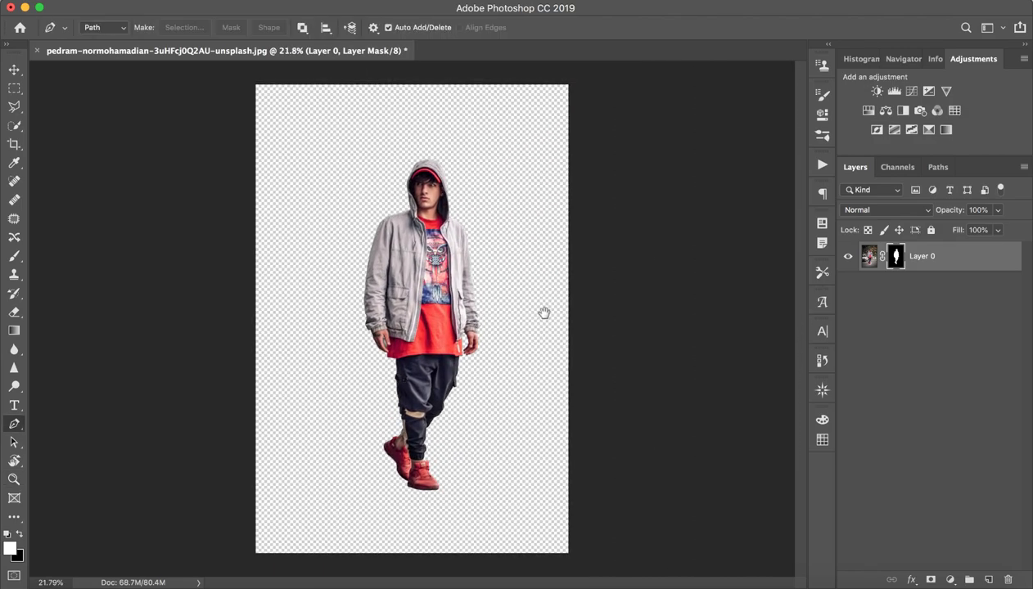
pyautogui.click(920, 579)
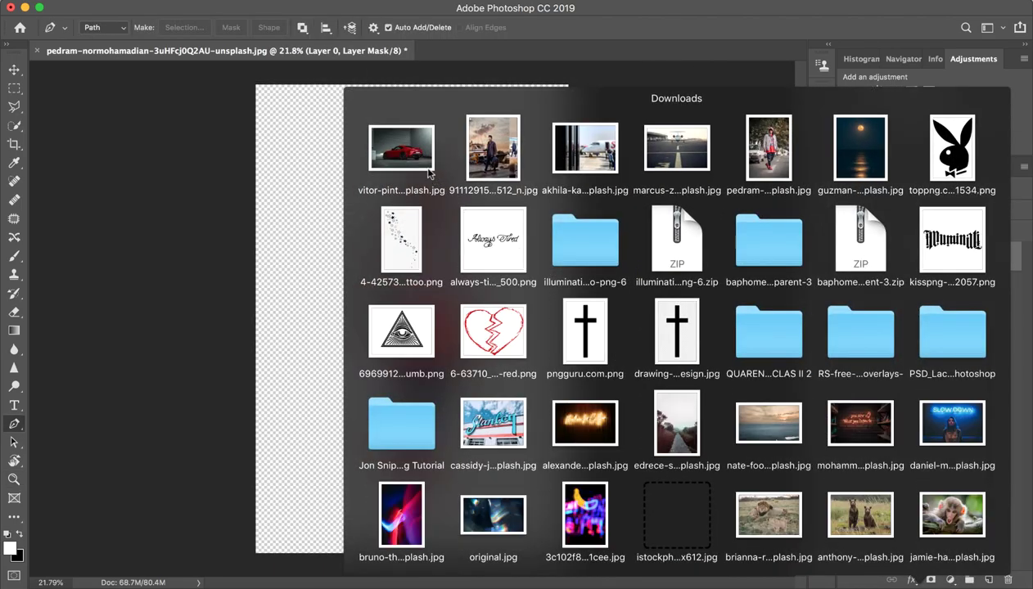
# - Scale the car photo to about 158%, shift it right, and place its layer below Layer 0
pyautogui.press('Escape')
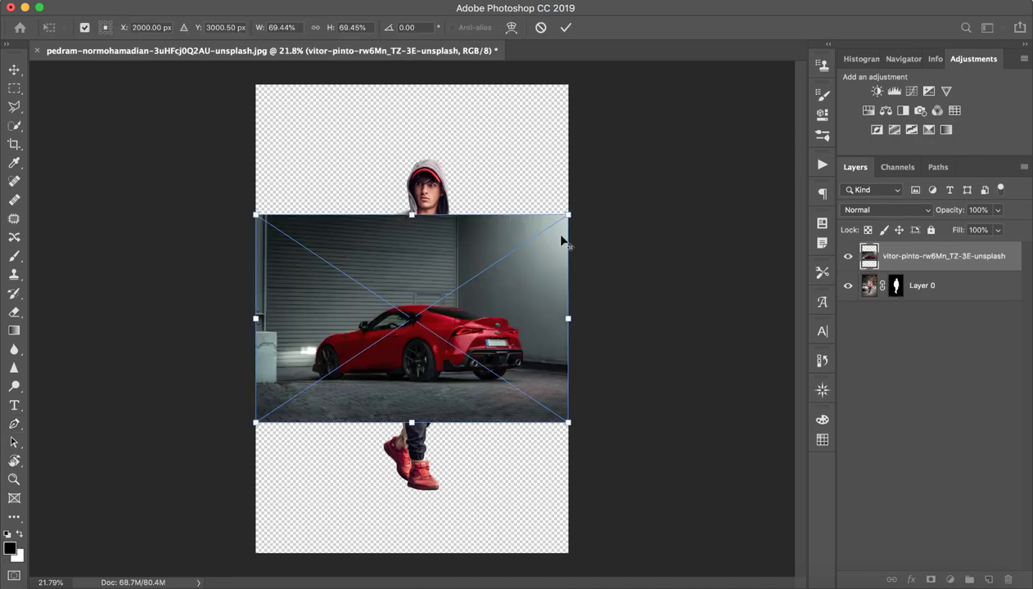
pyautogui.moveTo(562, 239); pyautogui.dragTo(426, 314)
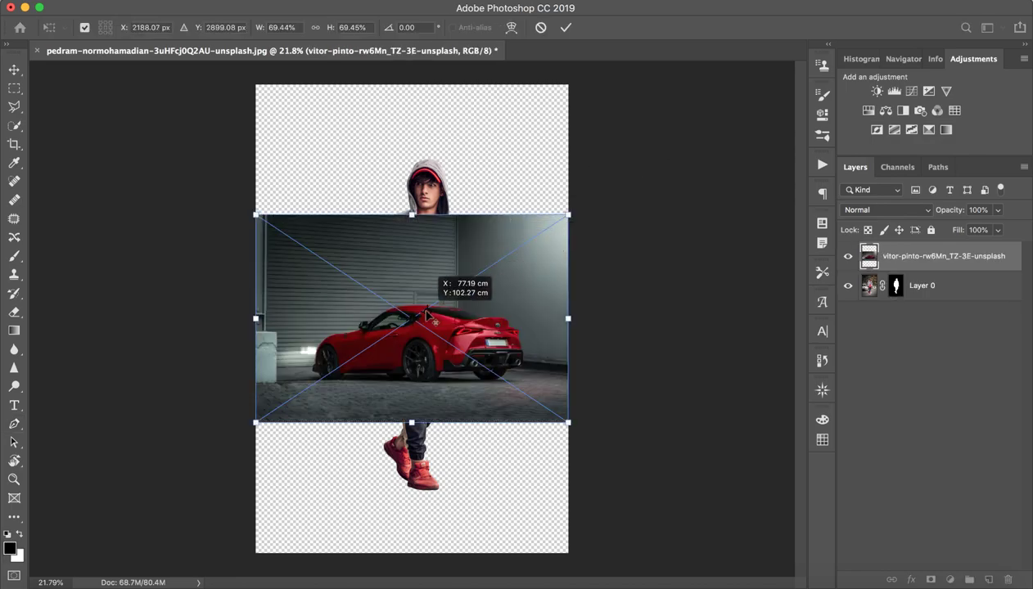
pyautogui.moveTo(426, 313); pyautogui.dragTo(427, 316)
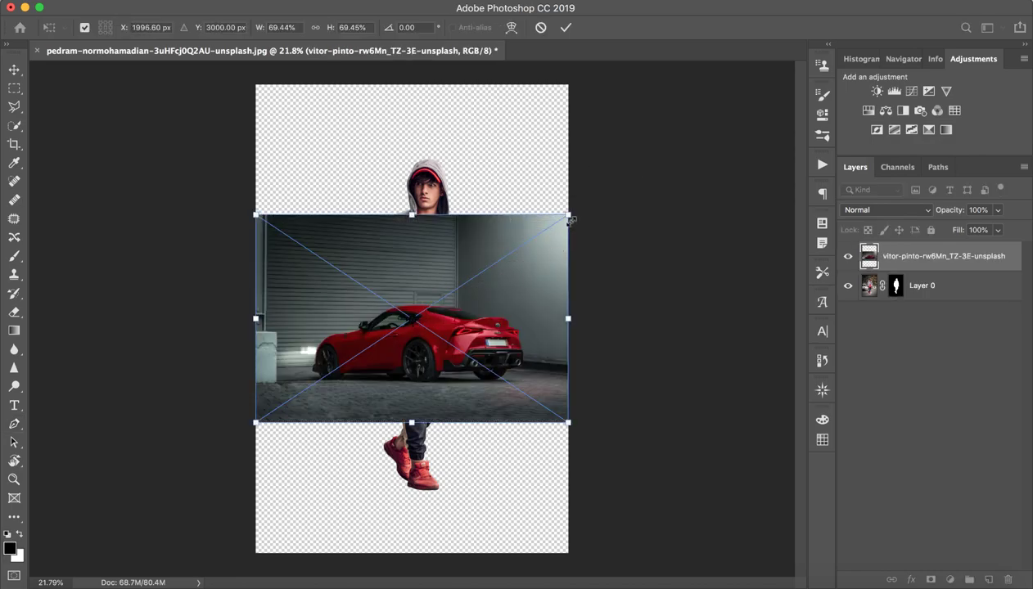
pyautogui.moveTo(568, 212); pyautogui.dragTo(757, 59)
pyautogui.moveTo(511, 341); pyautogui.dragTo(528, 338)
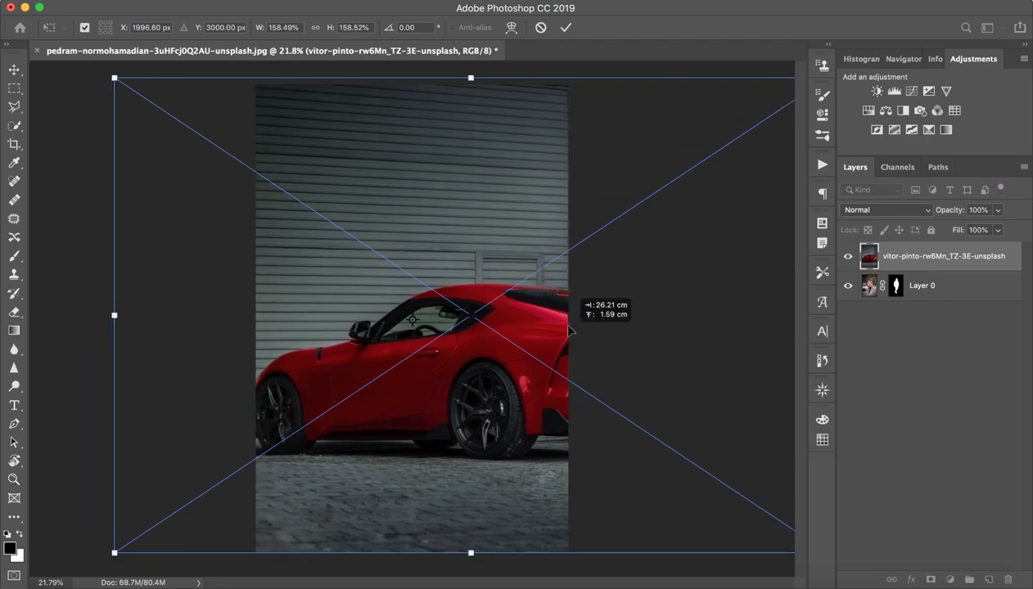
pyautogui.moveTo(528, 338); pyautogui.dragTo(571, 337)
pyautogui.click(567, 29)
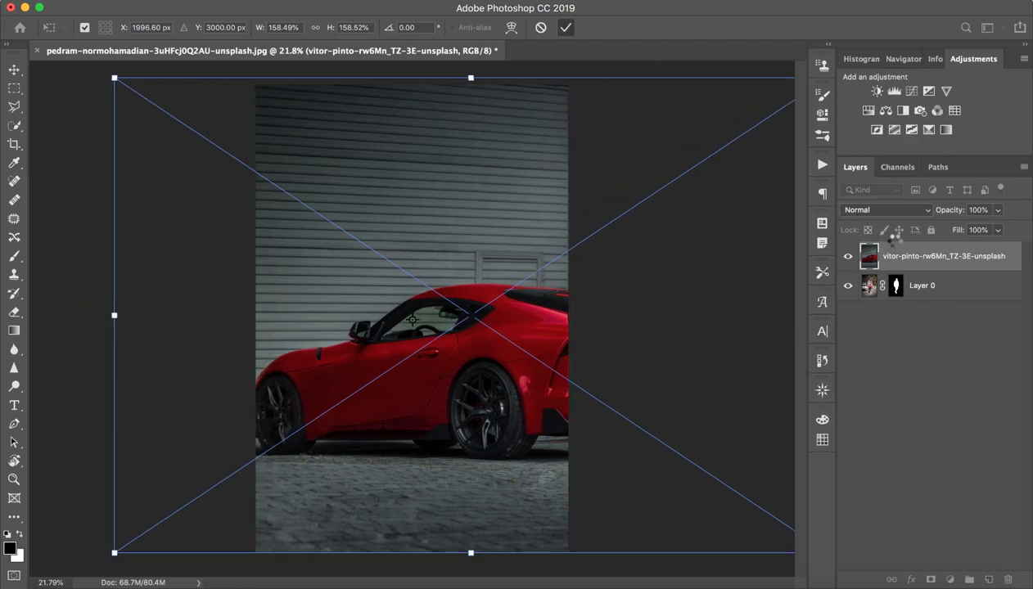
pyautogui.moveTo(941, 256); pyautogui.dragTo(939, 320)
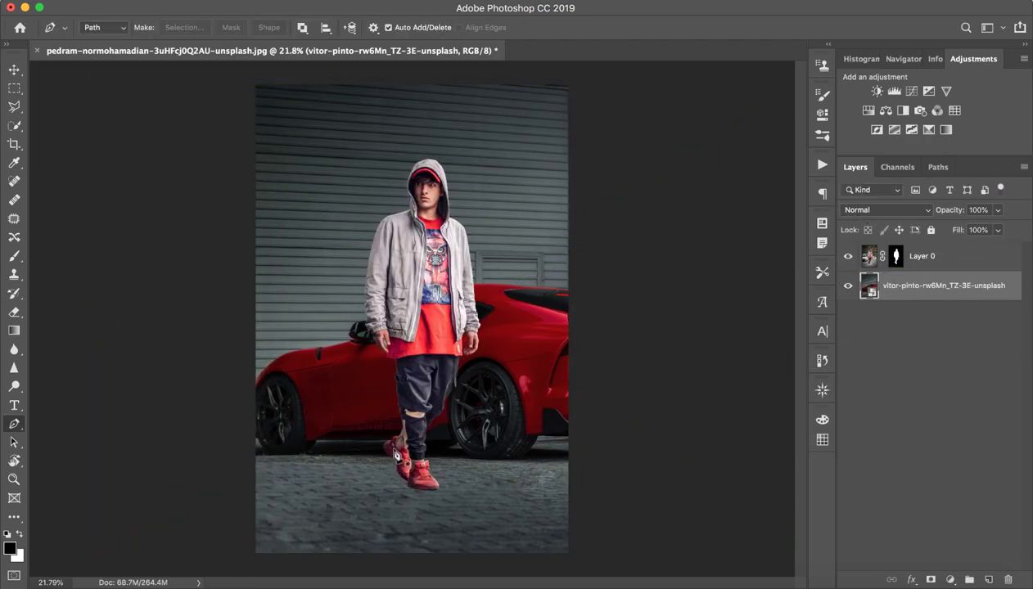
# - Move the car backdrop left and up, and the man right and down
pyautogui.press('v')
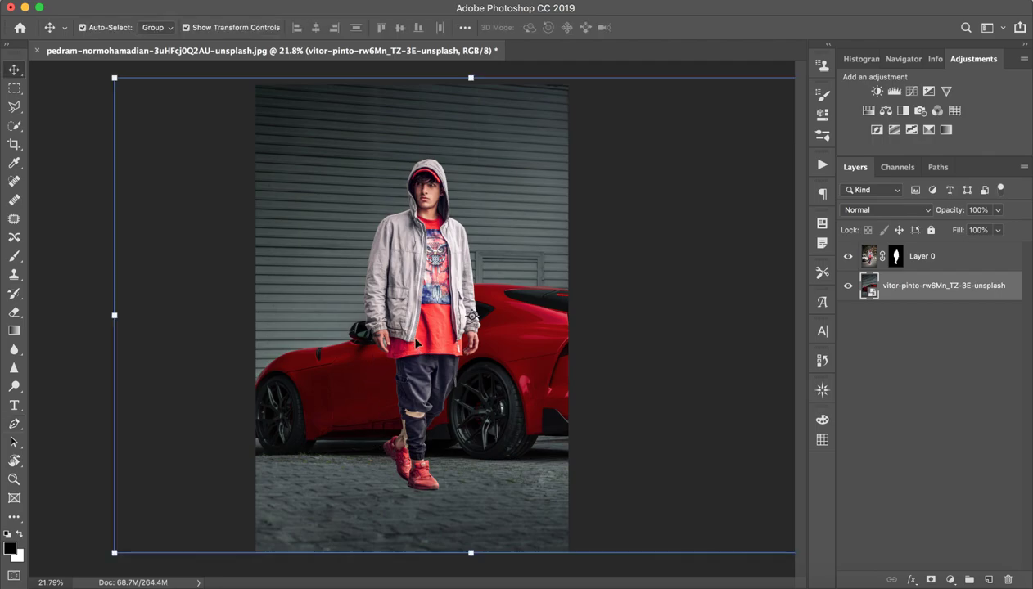
pyautogui.moveTo(417, 344)
pyautogui.mouseDown()
pyautogui.moveTo(431, 322)
pyautogui.moveTo(409, 314)
pyautogui.mouseUp()
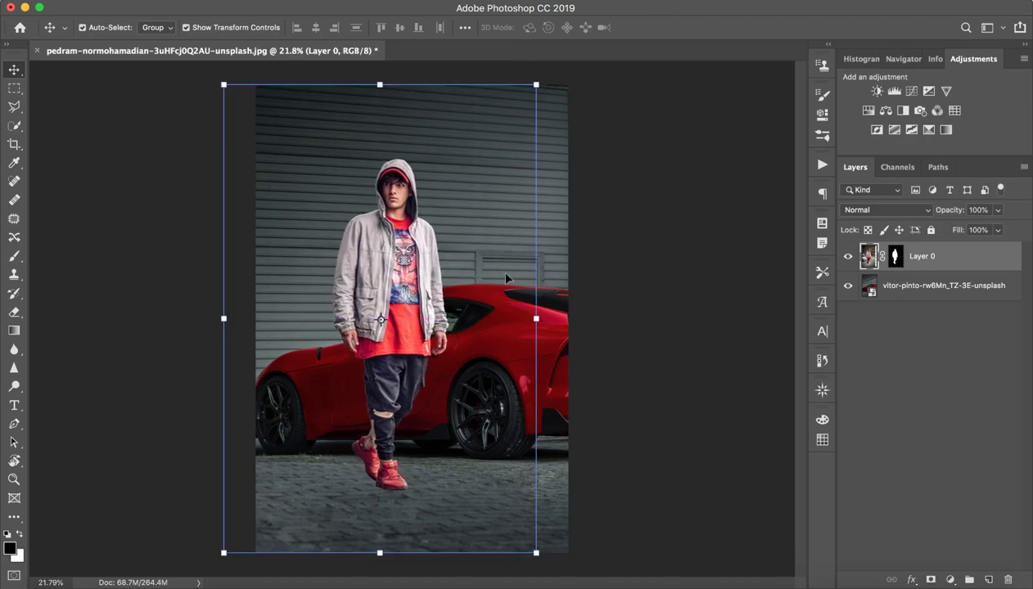
pyautogui.click(930, 286)
pyautogui.moveTo(537, 318)
pyautogui.mouseDown()
pyautogui.moveTo(475, 311)
pyautogui.moveTo(454, 325)
pyautogui.moveTo(460, 313)
pyautogui.mouseUp()
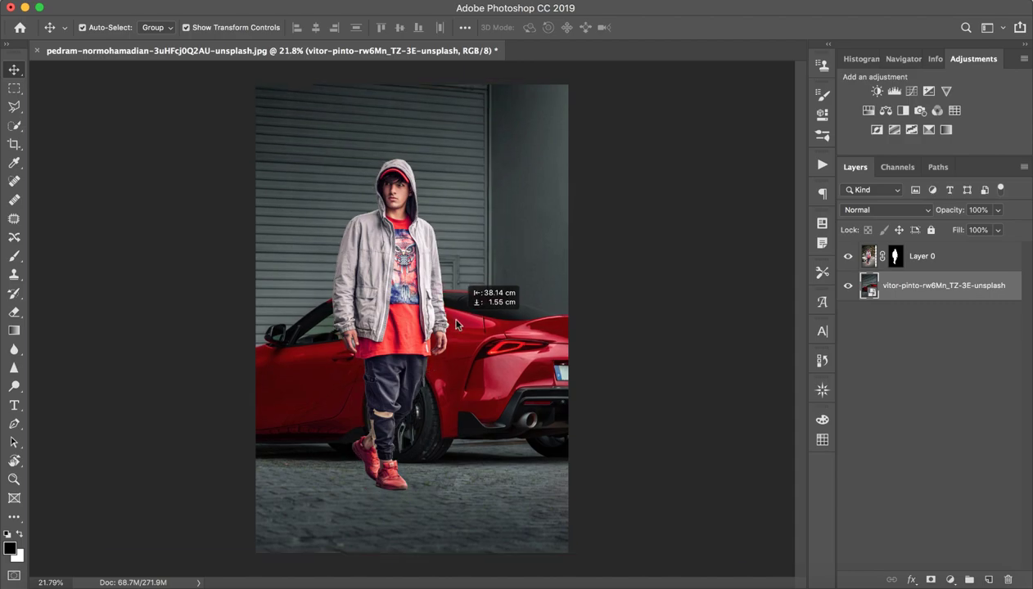
pyautogui.moveTo(390, 316); pyautogui.dragTo(397, 329)
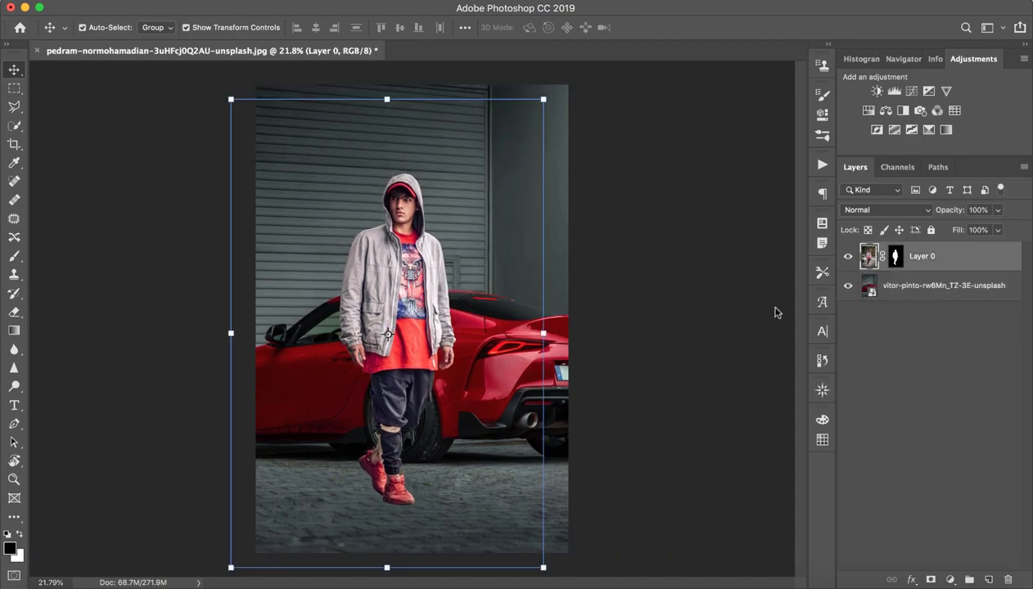
pyautogui.click(963, 389)
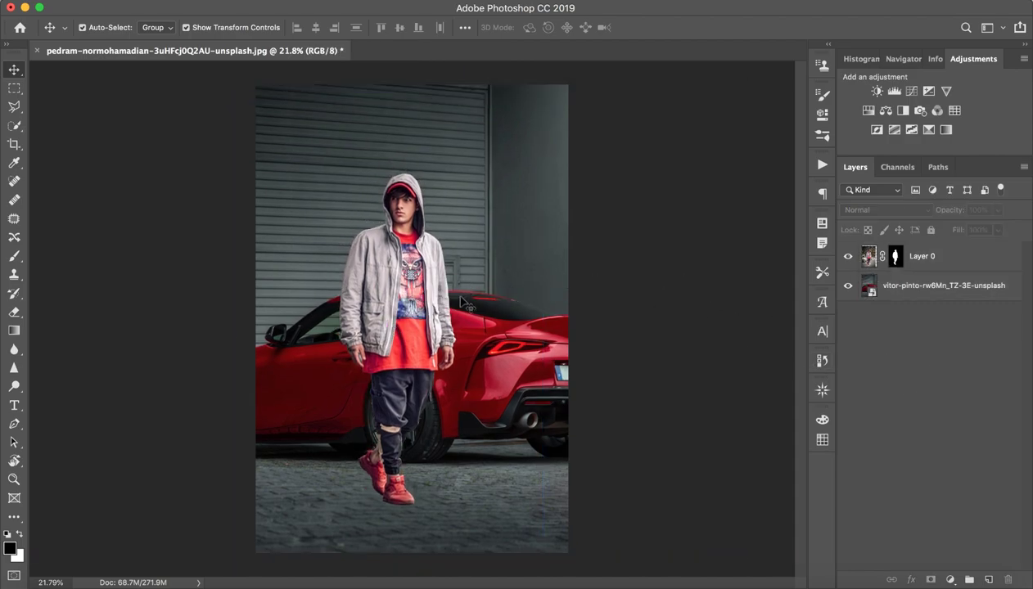
pyautogui.moveTo(415, 316)
pyautogui.mouseDown()
pyautogui.moveTo(405, 307)
pyautogui.moveTo(336, 318)
pyautogui.moveTo(447, 317)
pyautogui.moveTo(434, 323)
pyautogui.moveTo(395, 307)
pyautogui.moveTo(418, 320)
pyautogui.mouseUp()
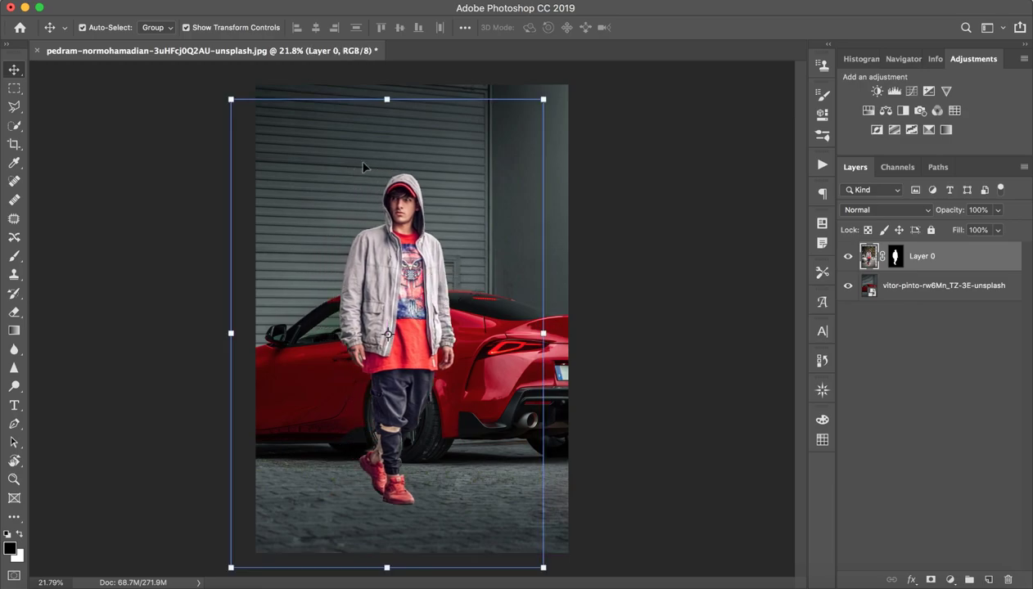
# - Crop the canvas to a 4:5 frame, sliding the photo slightly left inside it
pyautogui.click(887, 328)
pyautogui.press('c')
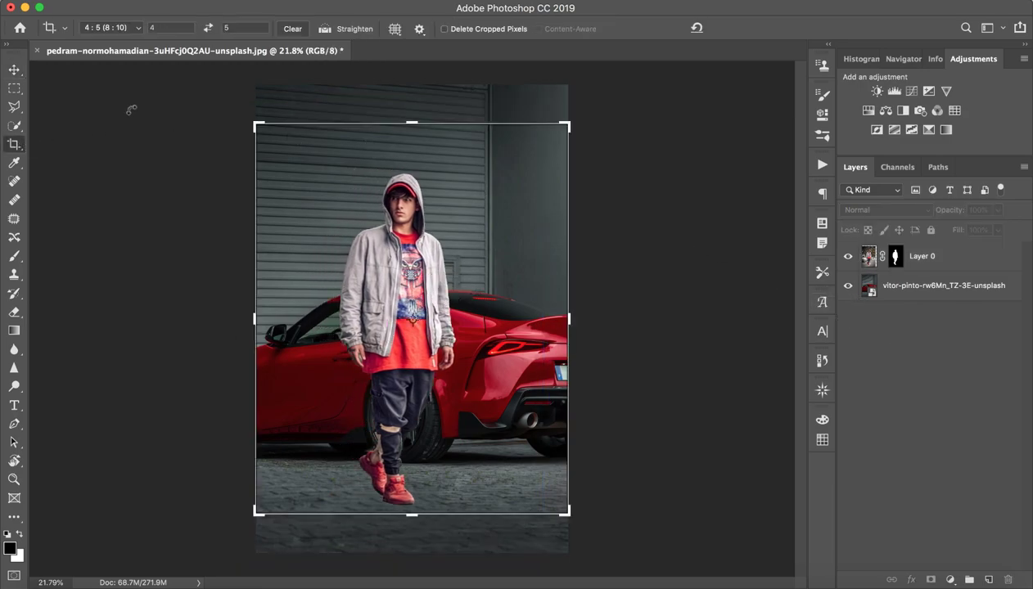
pyautogui.click(119, 33)
pyautogui.click(120, 28)
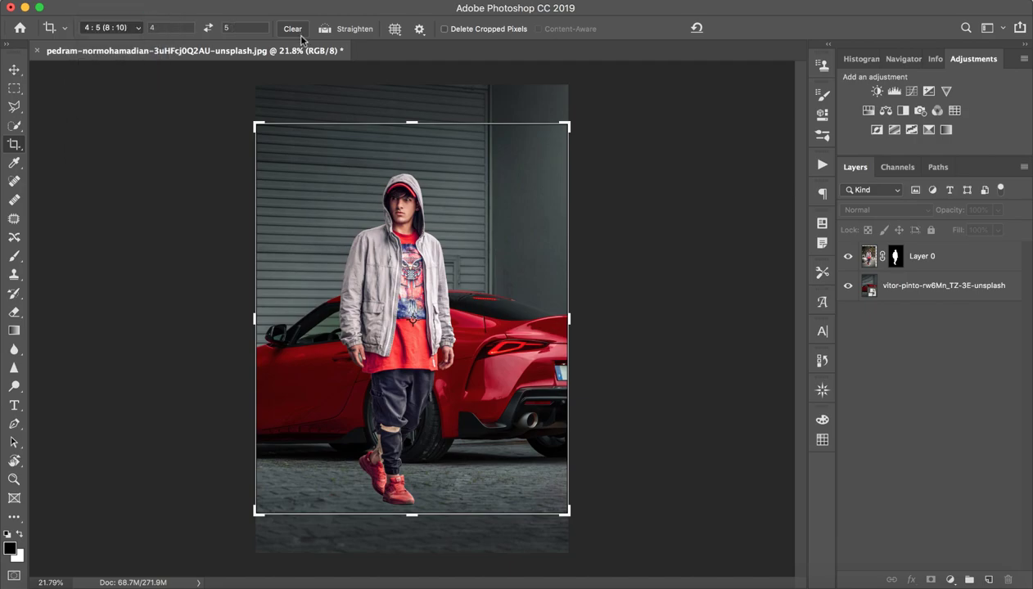
pyautogui.click(415, 124)
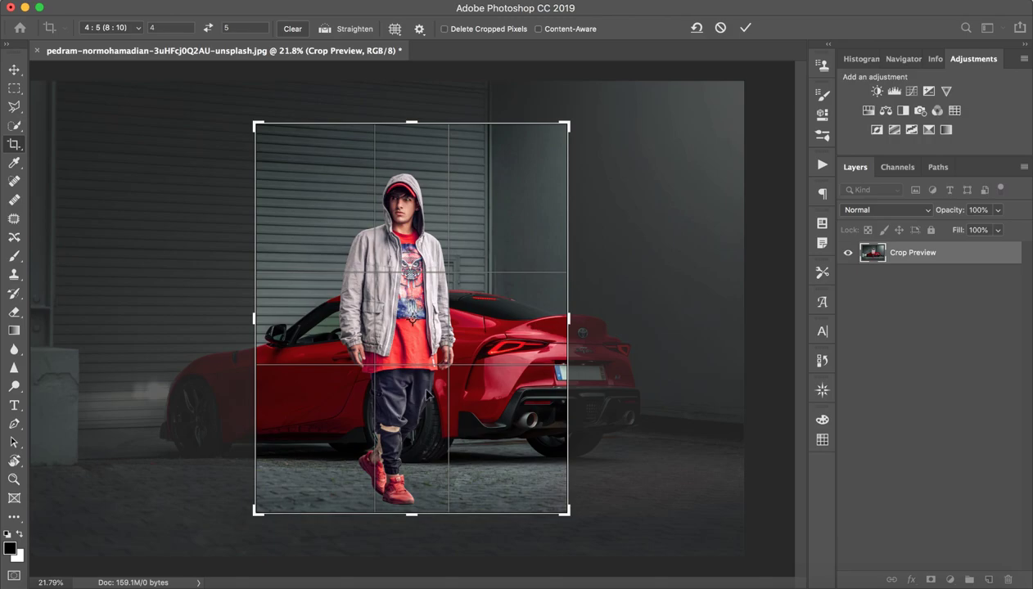
pyautogui.moveTo(418, 342); pyautogui.dragTo(406, 344)
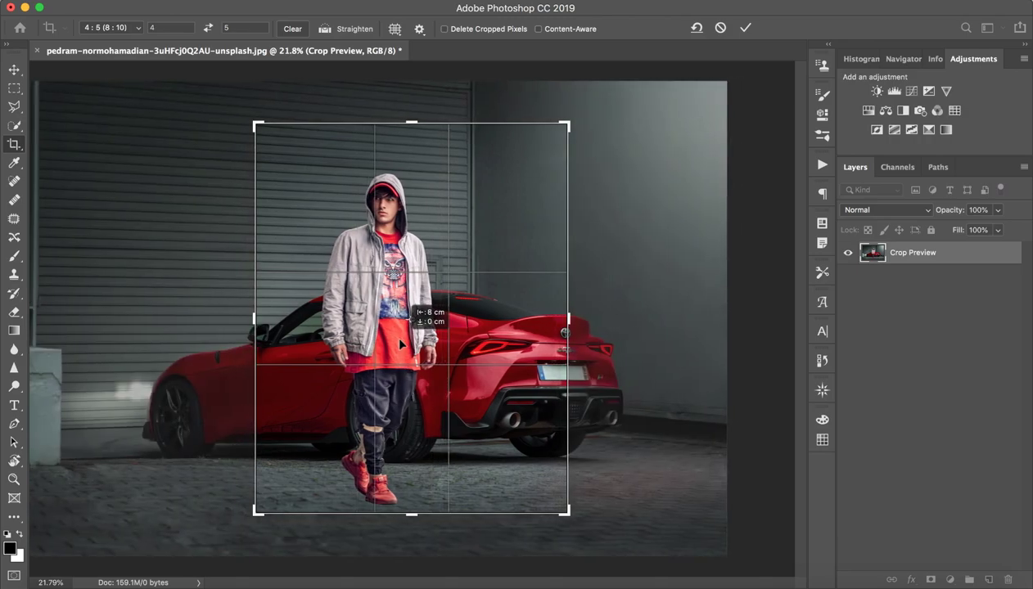
pyautogui.moveTo(403, 344); pyautogui.dragTo(395, 344)
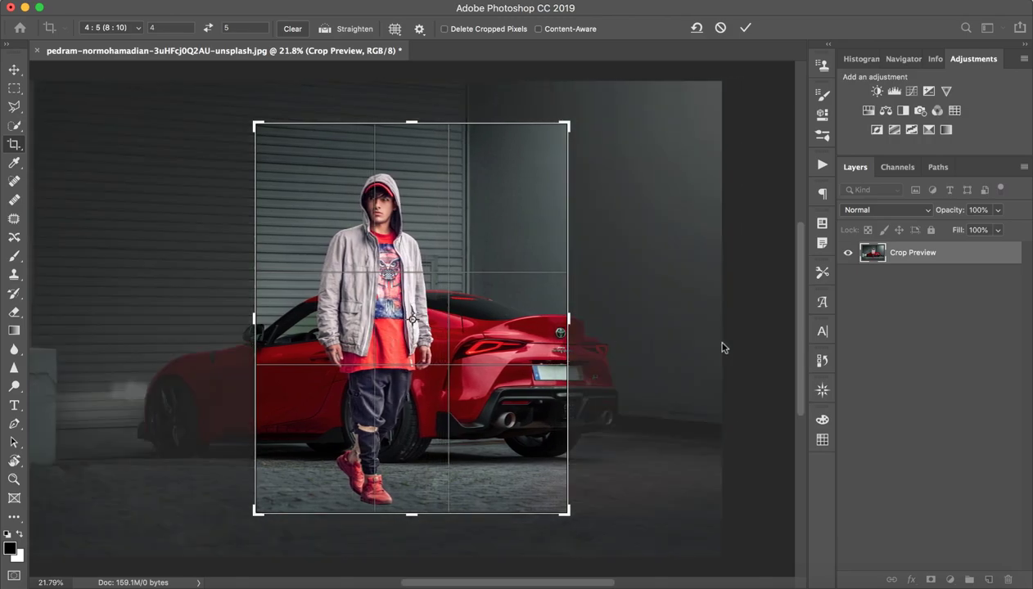
pyautogui.click(746, 29)
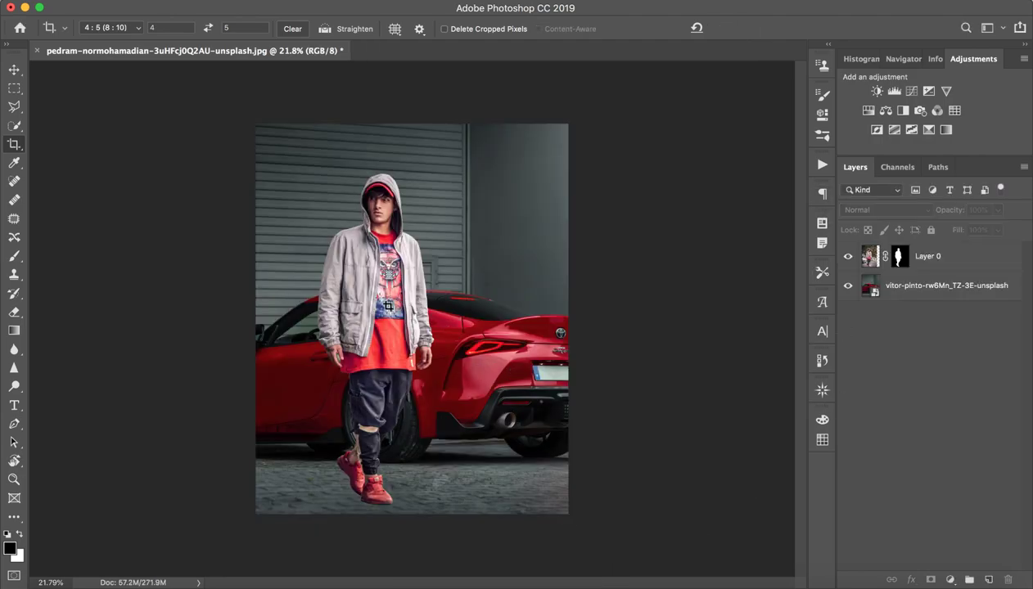
# - Zoom in on the man's feet and pan to show the shoes and ground
pyautogui.press('z')
pyautogui.moveTo(373, 482); pyautogui.dragTo(456, 484)
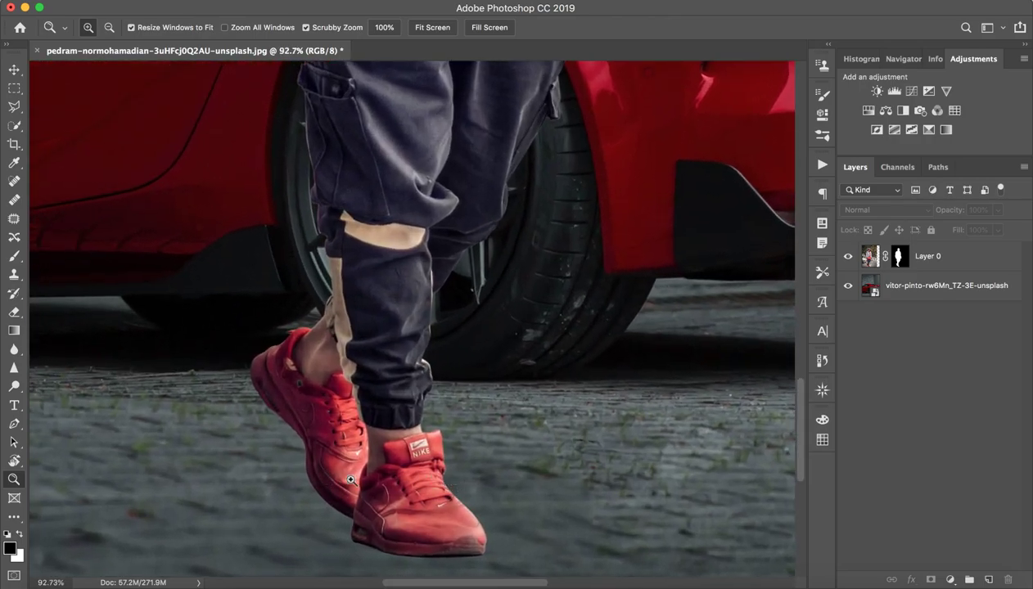
pyautogui.press('c')
pyautogui.moveTo(392, 427)
pyautogui.mouseDown()
pyautogui.moveTo(401, 421)
pyautogui.moveTo(379, 436)
pyautogui.moveTo(256, 442)
pyautogui.moveTo(212, 415)
pyautogui.moveTo(318, 408)
pyautogui.moveTo(282, 410)
pyautogui.moveTo(712, 457)
pyautogui.mouseUp()
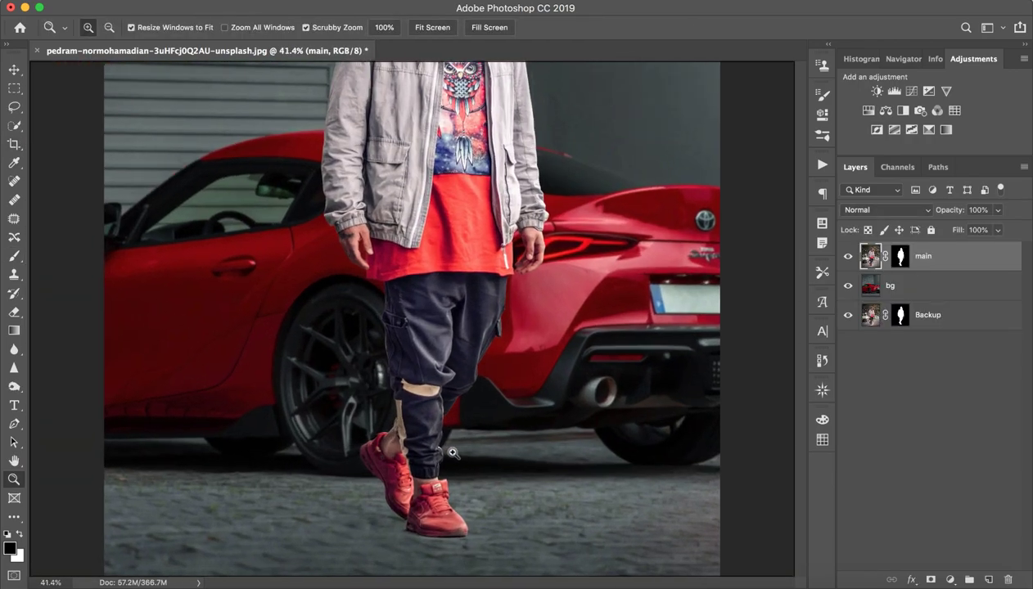
# - Set the brush to a 524 px Soft Round preset
pyautogui.moveTo(438, 501); pyautogui.dragTo(456, 468)
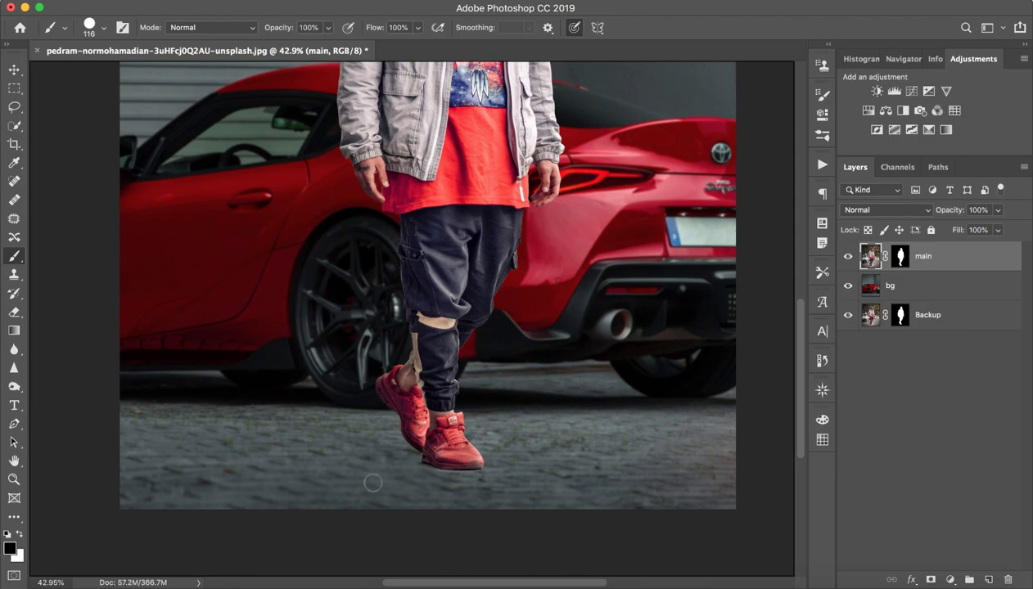
pyautogui.moveTo(373, 483)
pyautogui.mouseDown()
pyautogui.moveTo(454, 477)
pyautogui.moveTo(438, 488)
pyautogui.mouseUp()
pyautogui.click(104, 30)
pyautogui.click(69, 185)
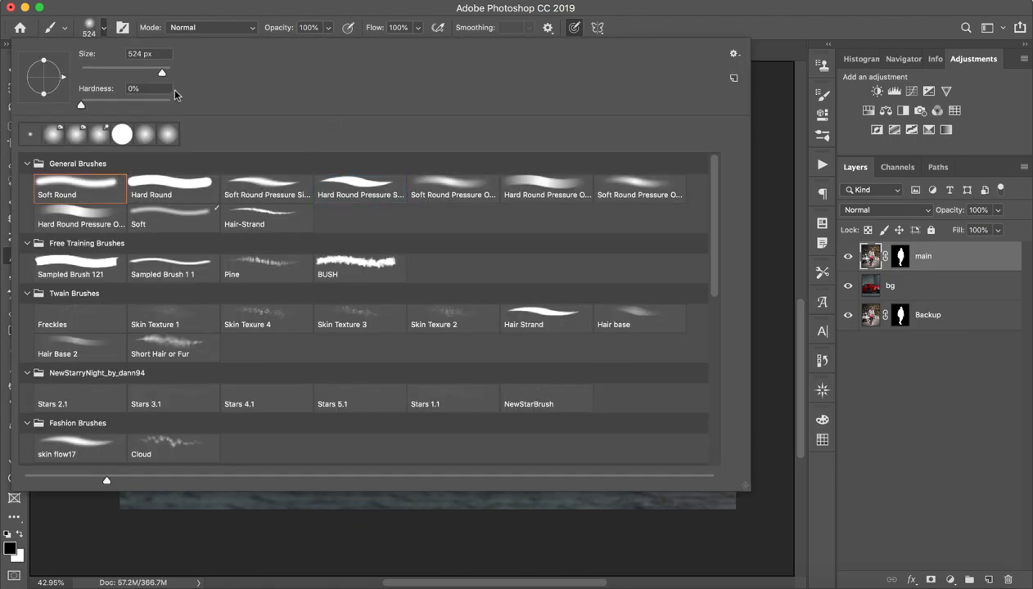
pyautogui.click(236, 14)
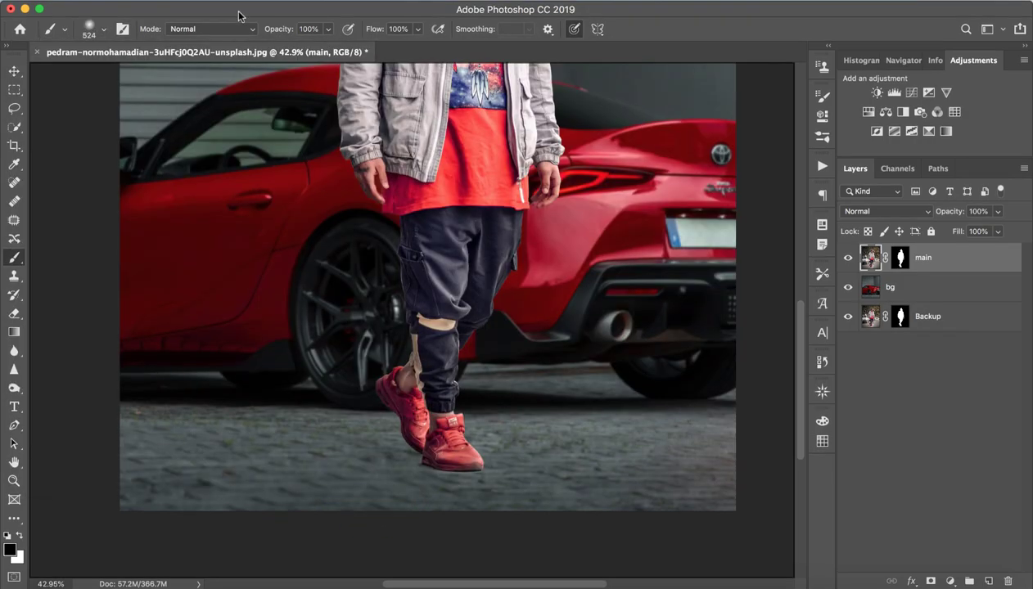
# - Enable Transfer and Build-up, with 22% minimum diameter and 0% size jitter
pyautogui.click(820, 97)
pyautogui.click(557, 220)
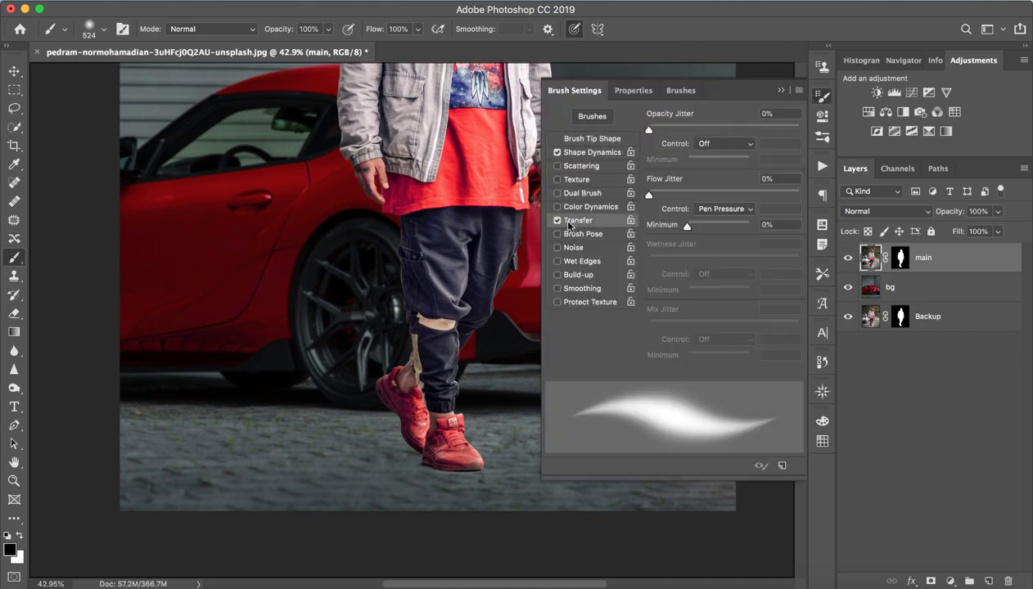
pyautogui.click(558, 275)
pyautogui.click(605, 155)
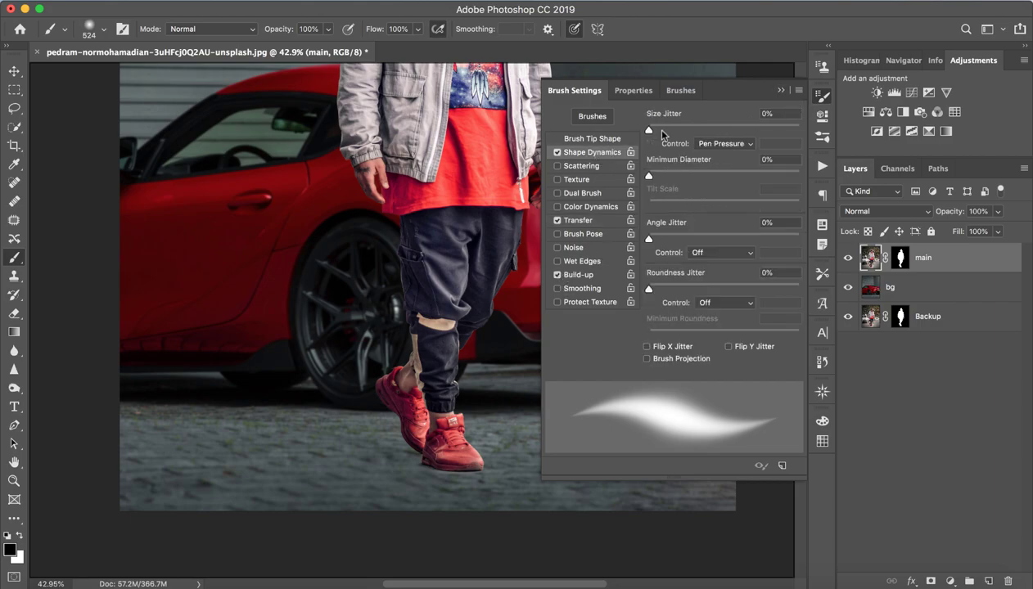
pyautogui.click(682, 176)
pyautogui.moveTo(688, 131); pyautogui.dragTo(640, 135)
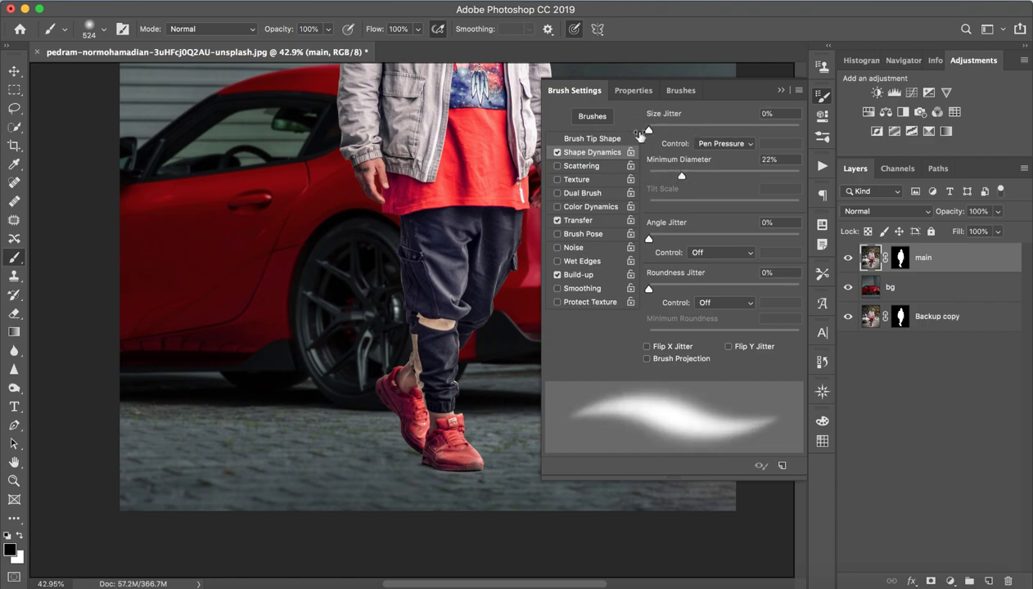
pyautogui.click(781, 92)
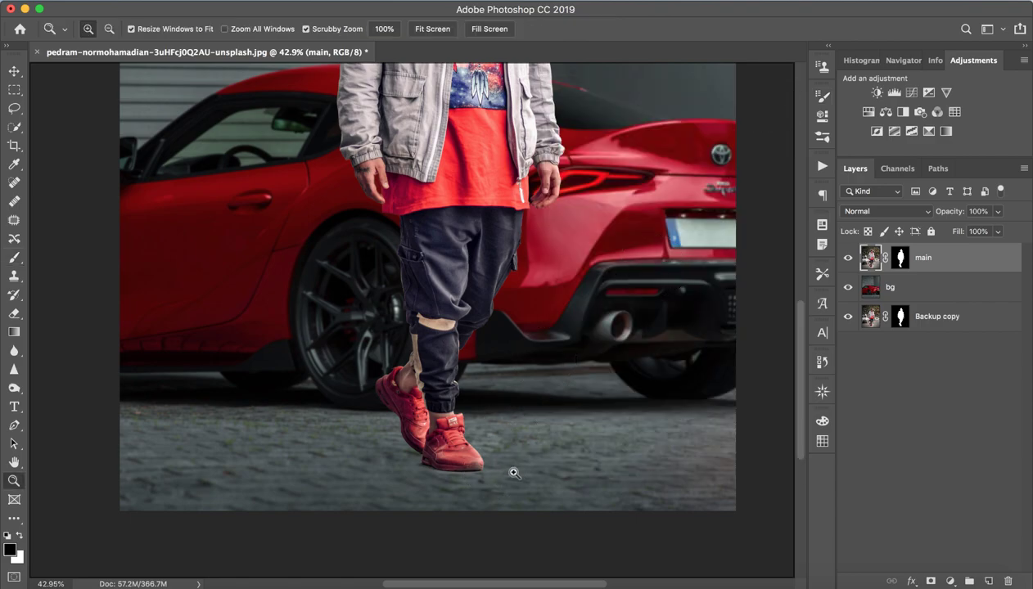
pyautogui.moveTo(512, 472); pyautogui.dragTo(481, 486)
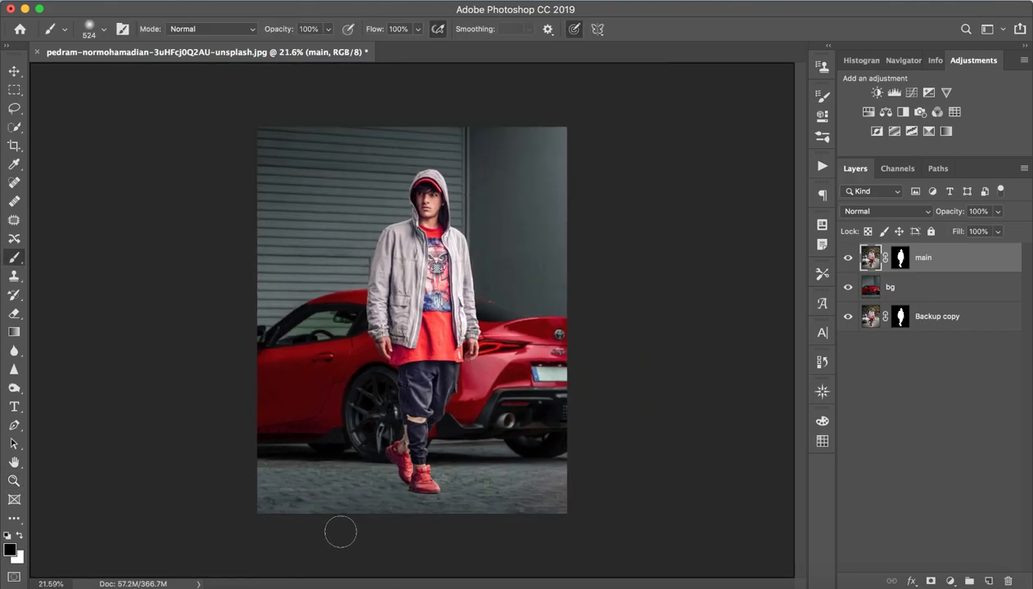
# - Paint a trial shadow under the back shoe and zoom out to view the composite
pyautogui.press('z')
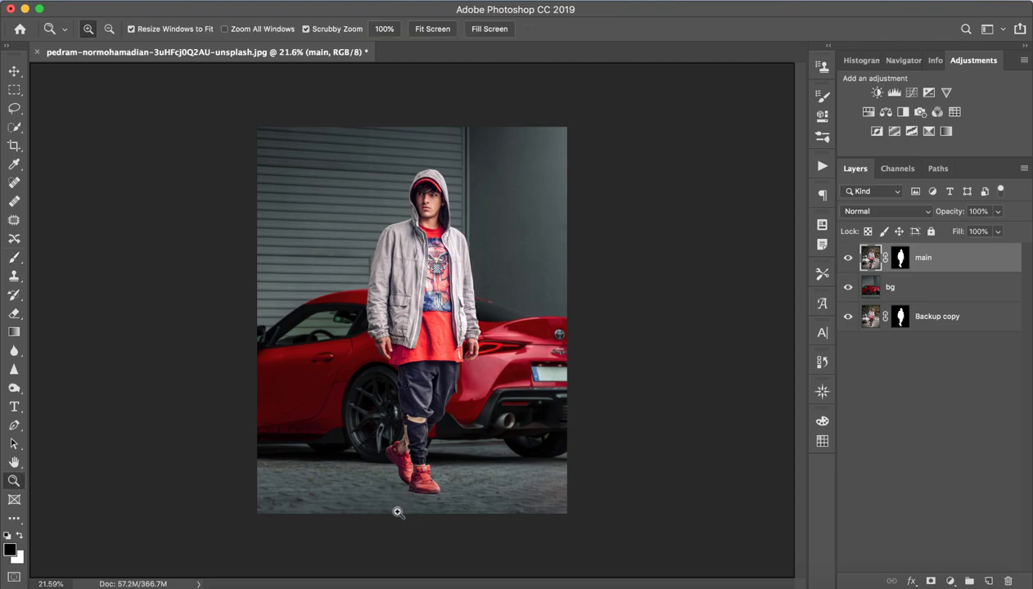
pyautogui.moveTo(397, 495); pyautogui.dragTo(448, 524)
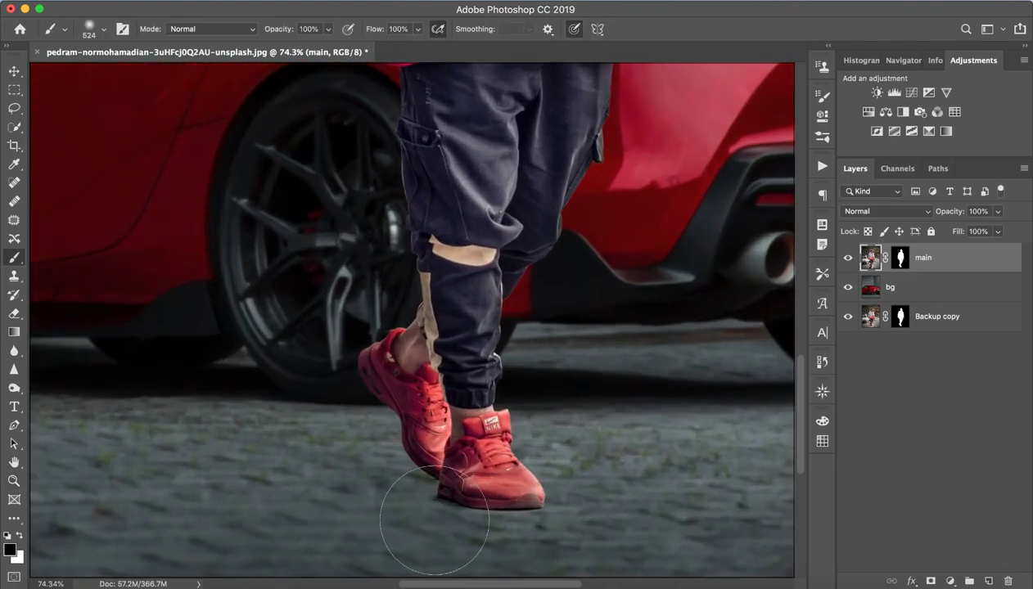
pyautogui.moveTo(379, 483); pyautogui.dragTo(362, 393)
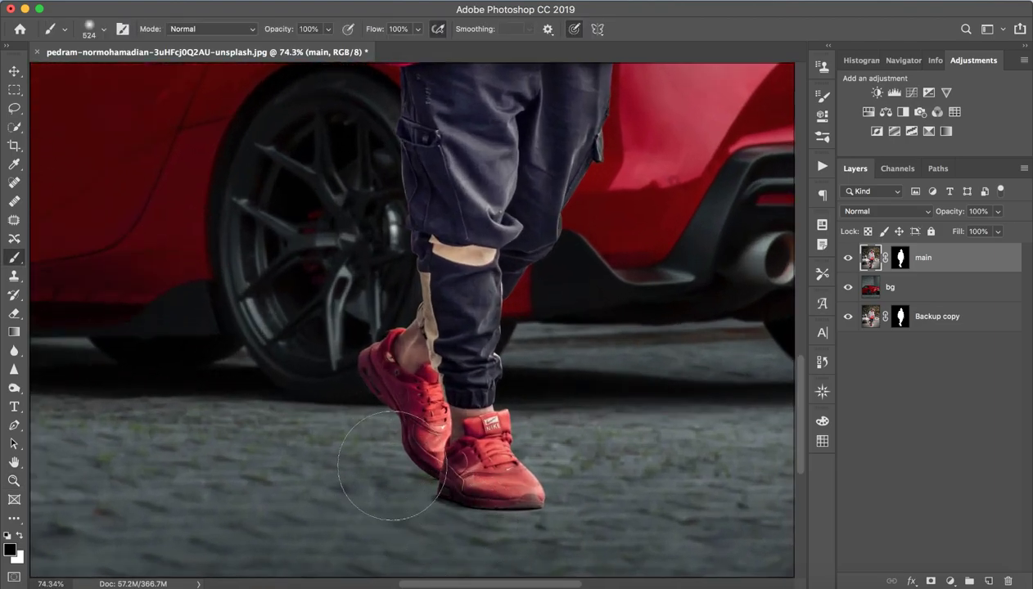
pyautogui.press('z')
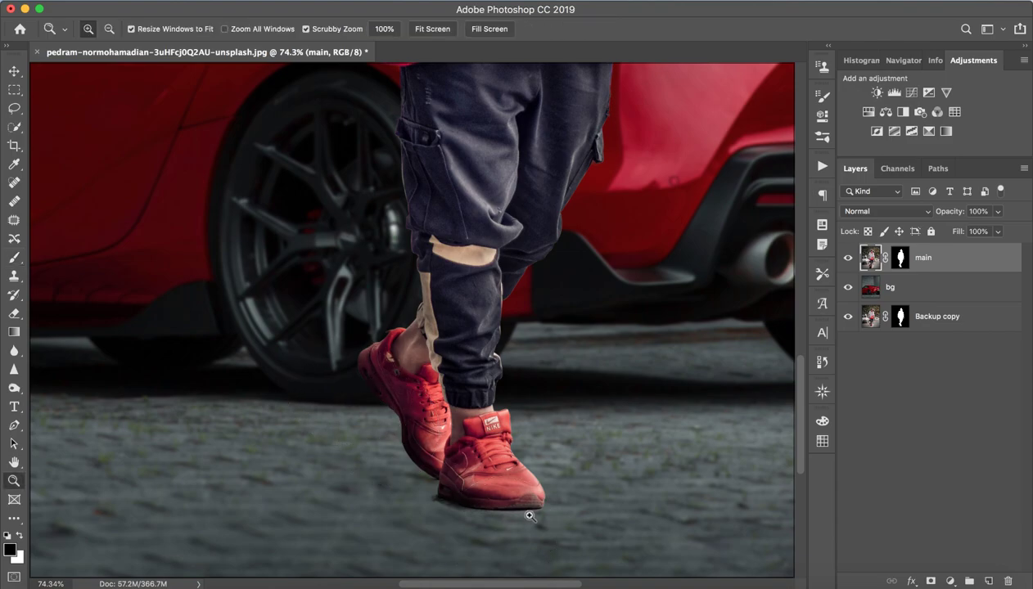
pyautogui.moveTo(531, 518); pyautogui.dragTo(478, 504)
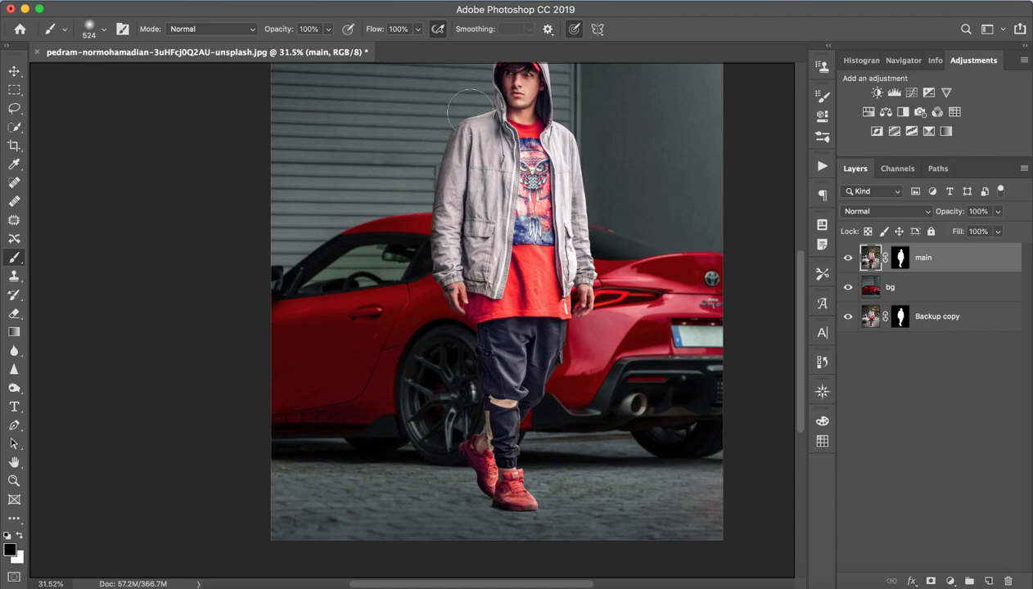
pyautogui.scroll(3, 461, 184)
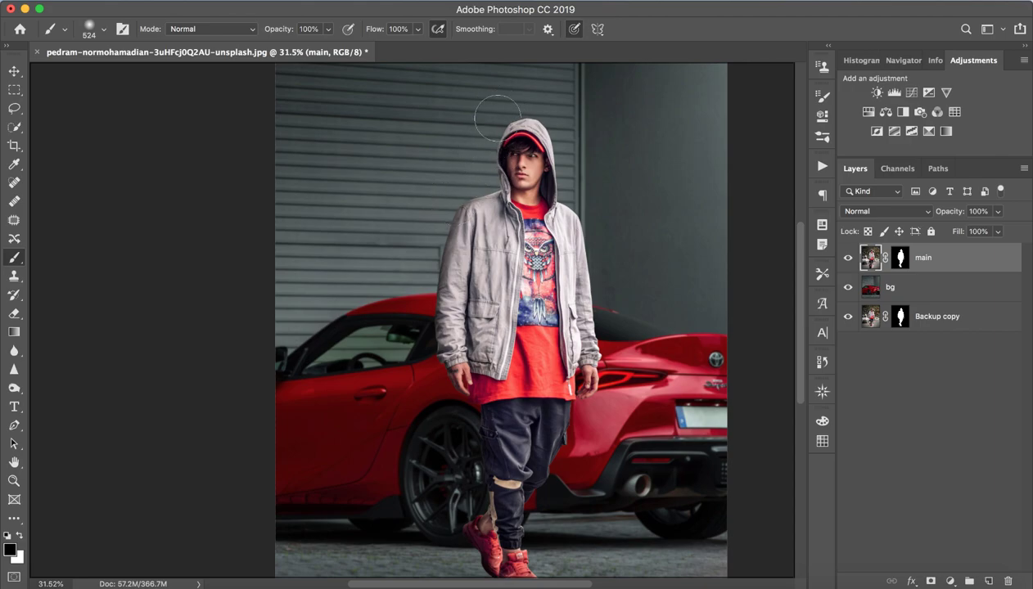
pyautogui.press('z')
pyautogui.moveTo(524, 501); pyautogui.dragTo(495, 500)
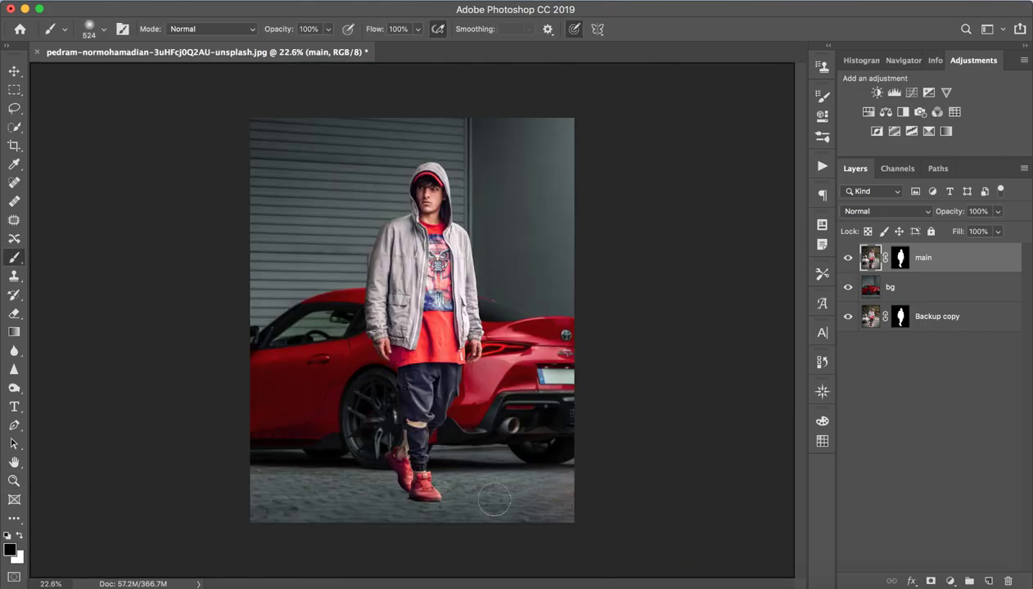
pyautogui.press('z')
pyautogui.moveTo(406, 505); pyautogui.dragTo(425, 505)
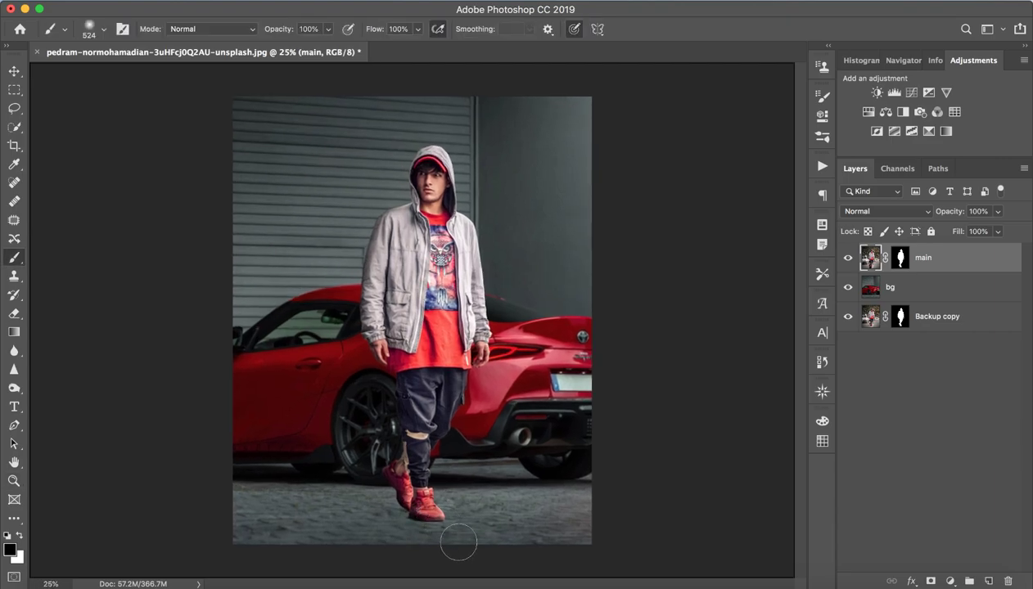
# - Paint black and white strokes on the main layer mask under the shoes, then undo four edits
pyautogui.click(899, 258)
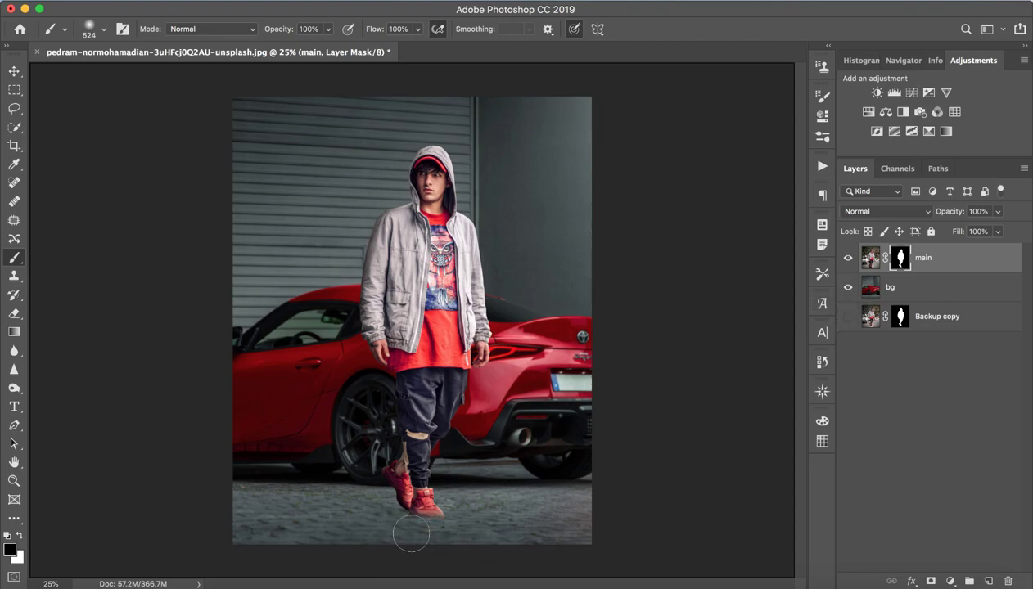
pyautogui.click(439, 536)
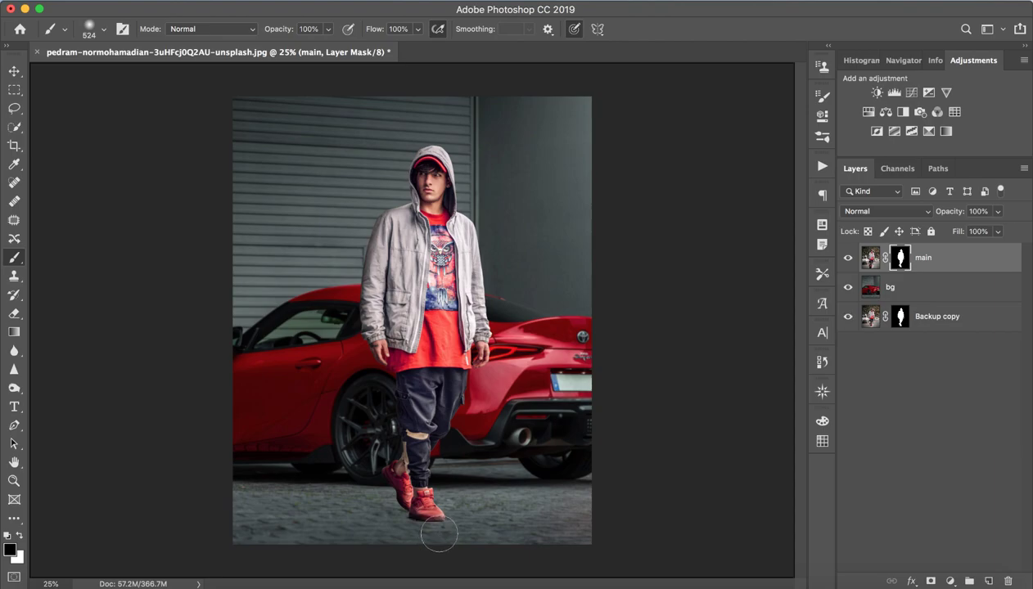
pyautogui.press('x')
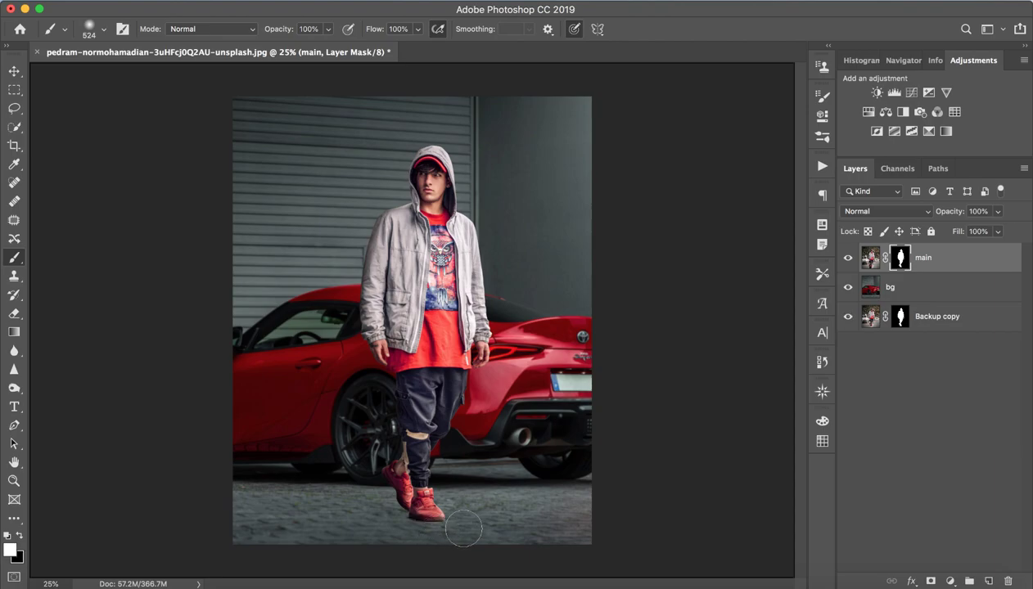
pyautogui.moveTo(445, 538)
pyautogui.mouseDown()
pyautogui.moveTo(473, 543)
pyautogui.moveTo(300, 536)
pyautogui.moveTo(374, 505)
pyautogui.moveTo(327, 485)
pyautogui.moveTo(336, 470)
pyautogui.moveTo(354, 490)
pyautogui.mouseUp()
pyautogui.hotkey('ctrl', 'z')
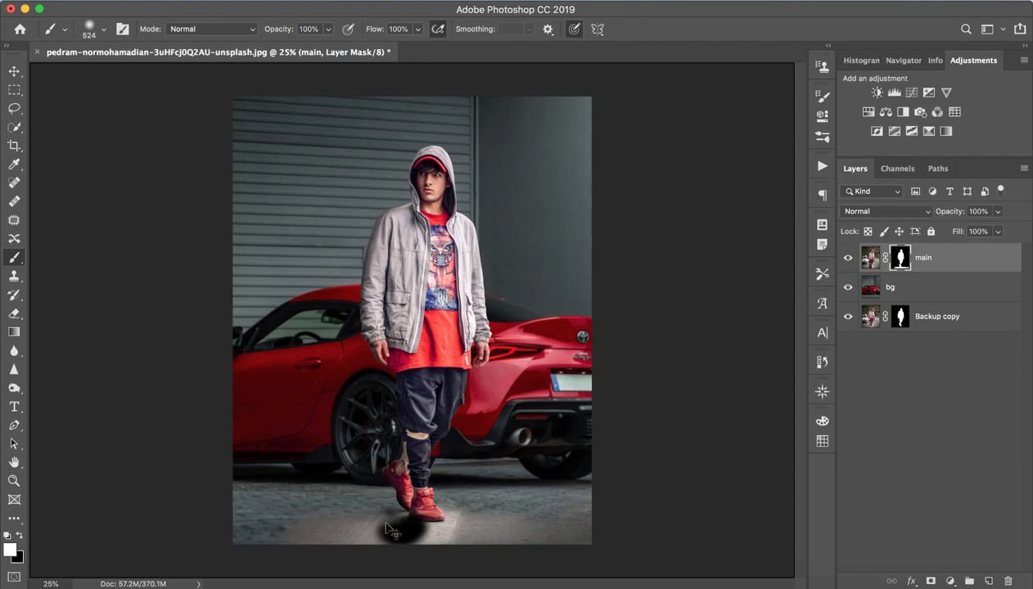
pyautogui.hotkey('ctrl', 'z')
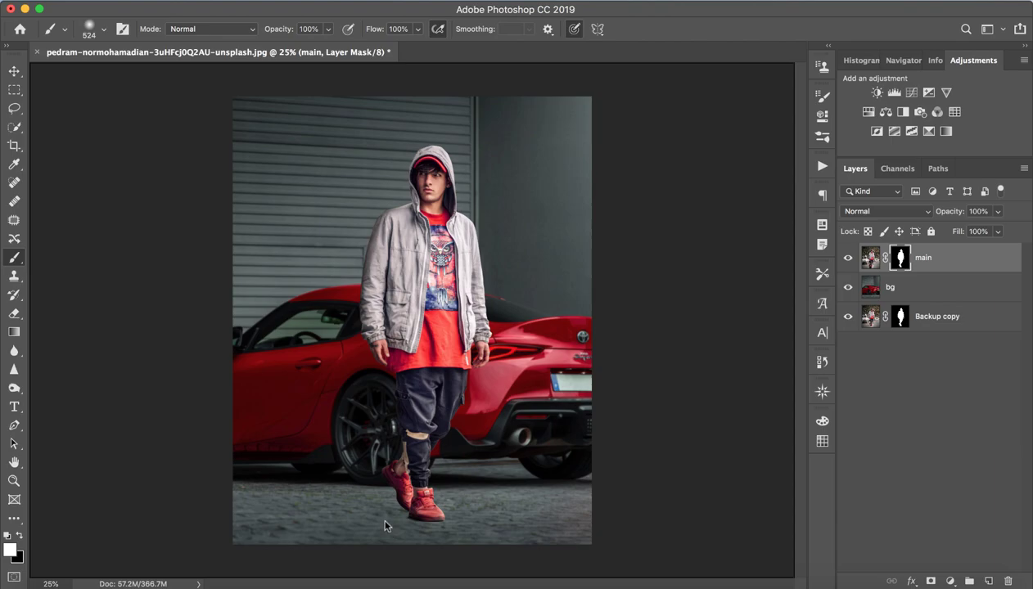
pyautogui.hotkey('ctrl', 'z')
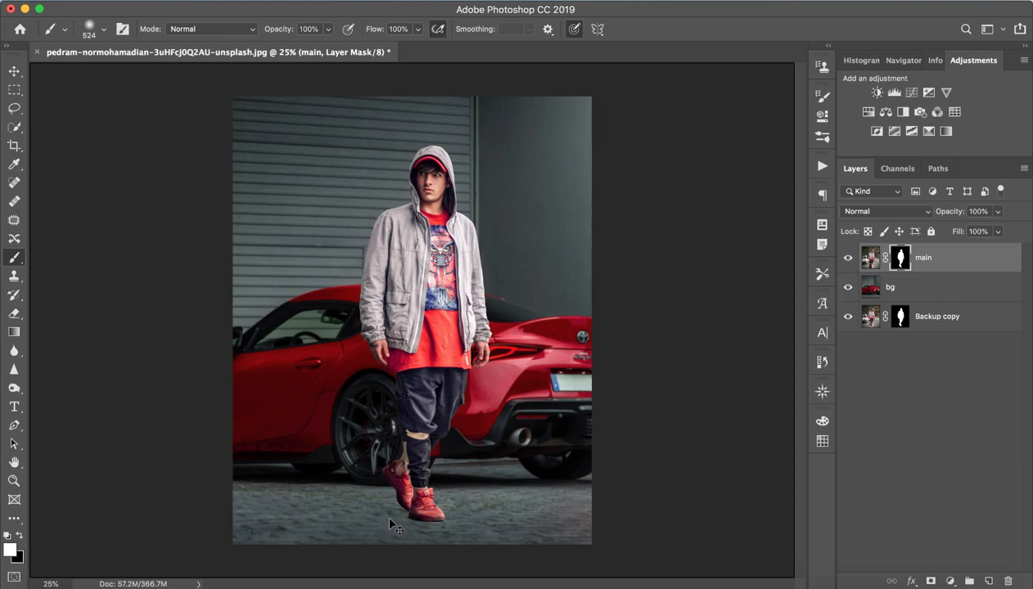
pyautogui.hotkey('ctrl', 'z')
pyautogui.hotkey('ctrl', 'z')
pyautogui.hotkey('ctrl', 'z')
pyautogui.hotkey('ctrl', 'z')
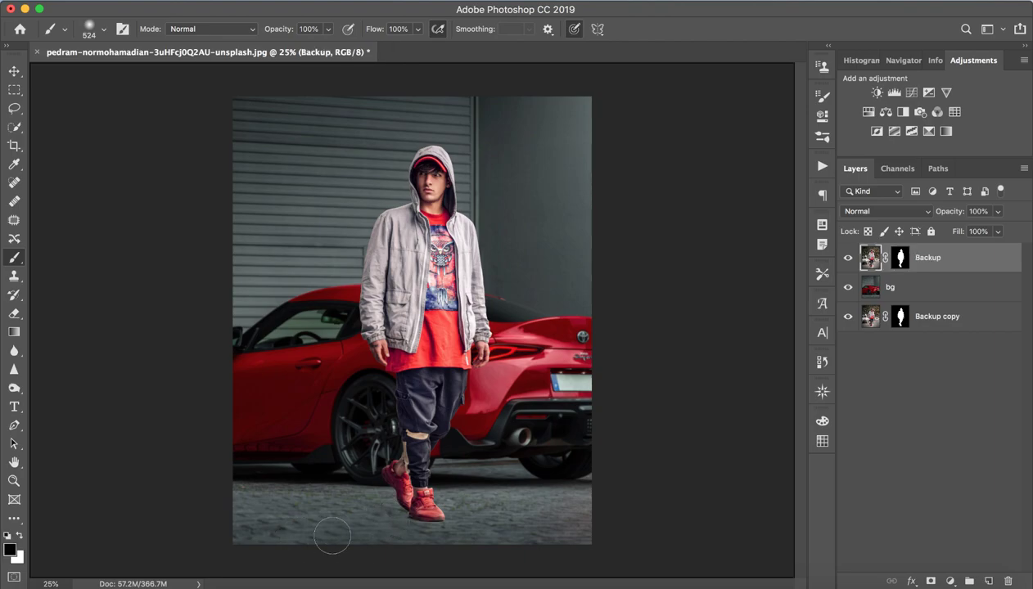
# - Paint a white stroke and then a black stroke over the shoe soles
pyautogui.press('x')
pyautogui.moveTo(405, 514); pyautogui.dragTo(442, 515)
pyautogui.press('x')
pyautogui.moveTo(371, 536); pyautogui.dragTo(437, 512)
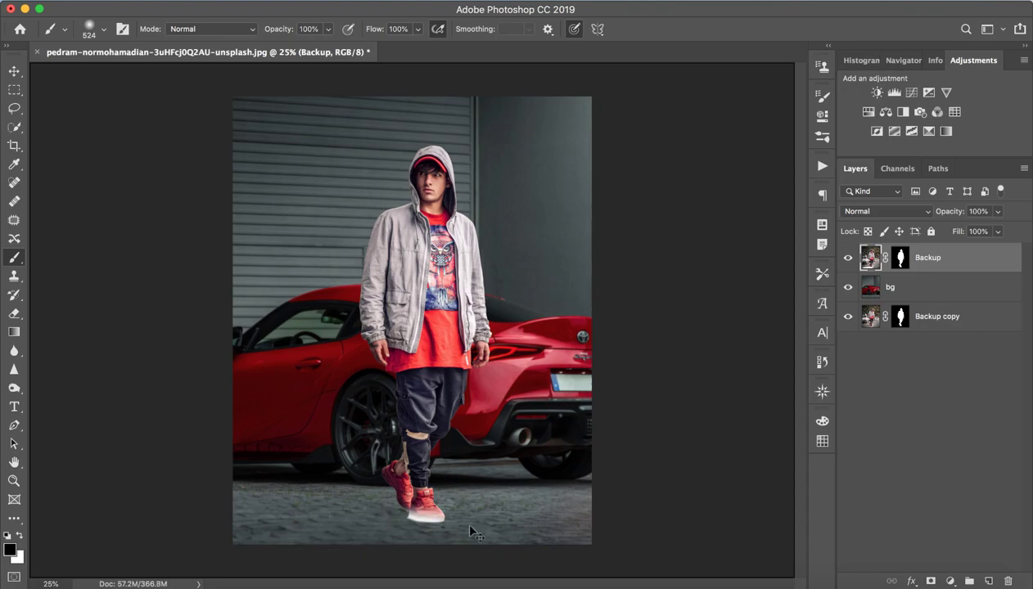
# - Paint white along the bottom of the Backup layer mask to reveal brighter ground
pyautogui.click(900, 257)
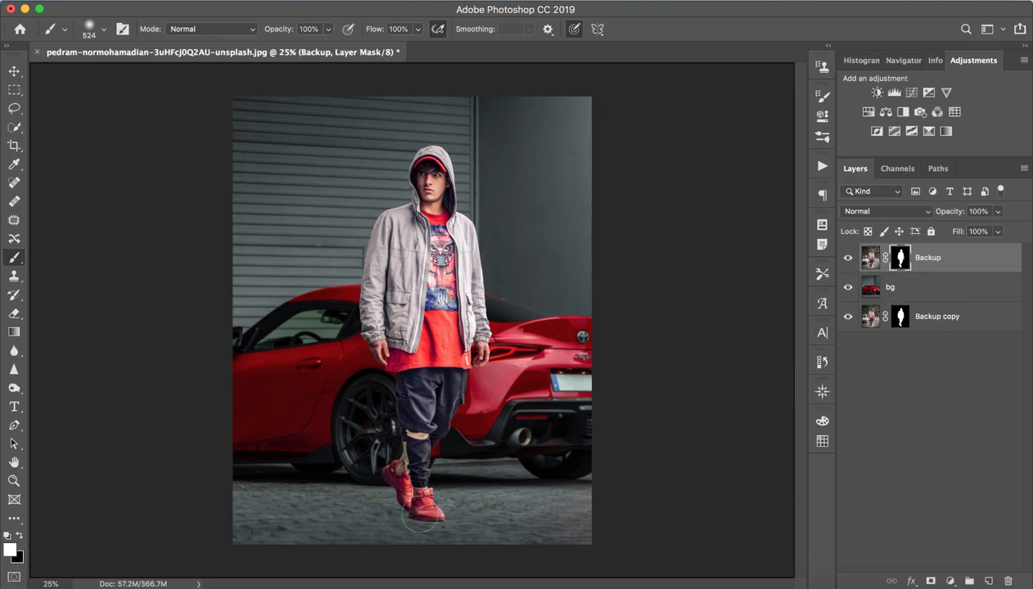
pyautogui.rightClick(286, 550)
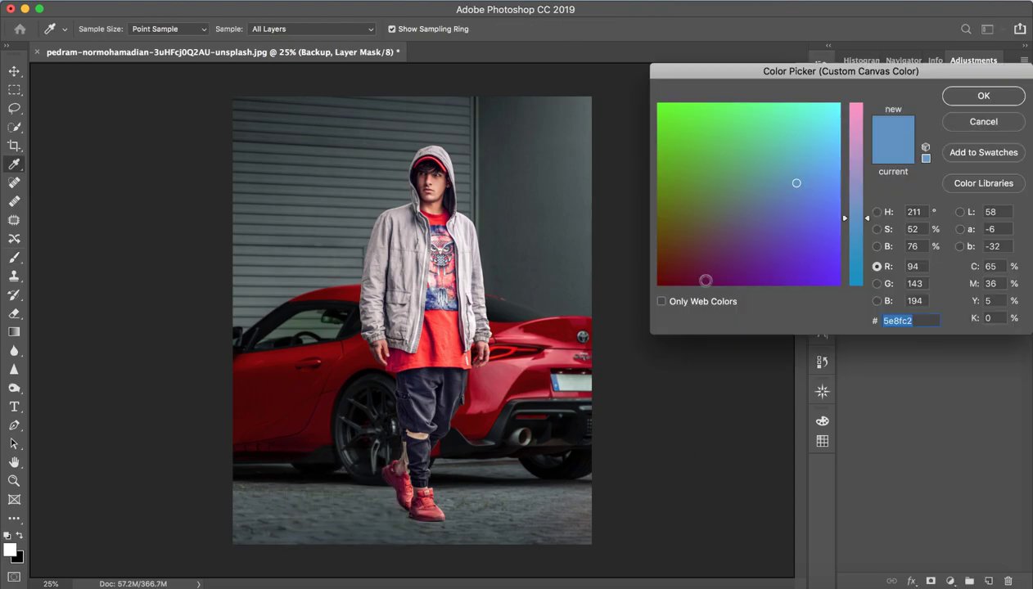
pyautogui.click(982, 121)
pyautogui.press('b')
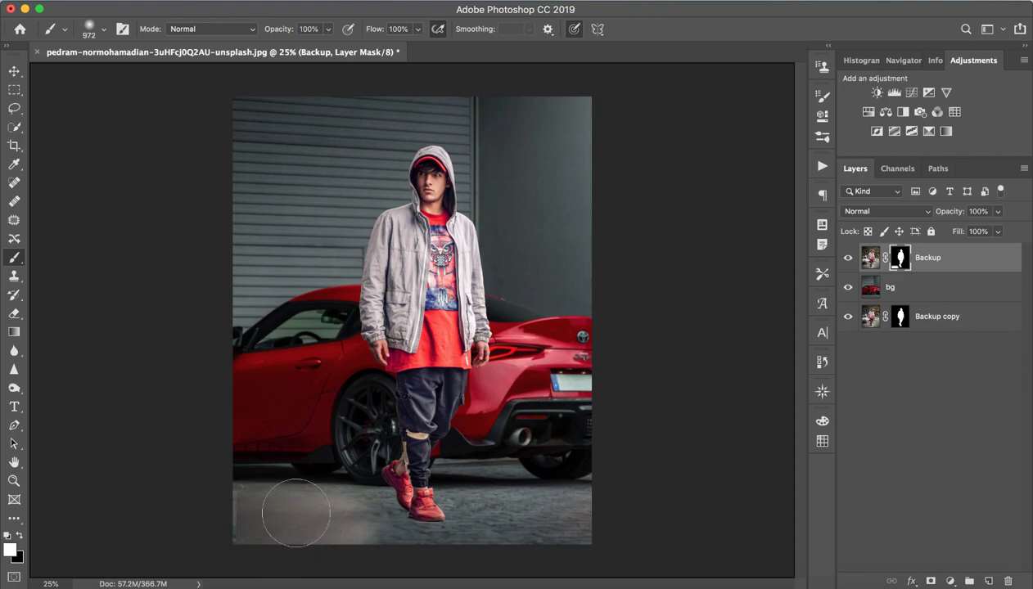
pyautogui.moveTo(288, 512); pyautogui.dragTo(632, 533)
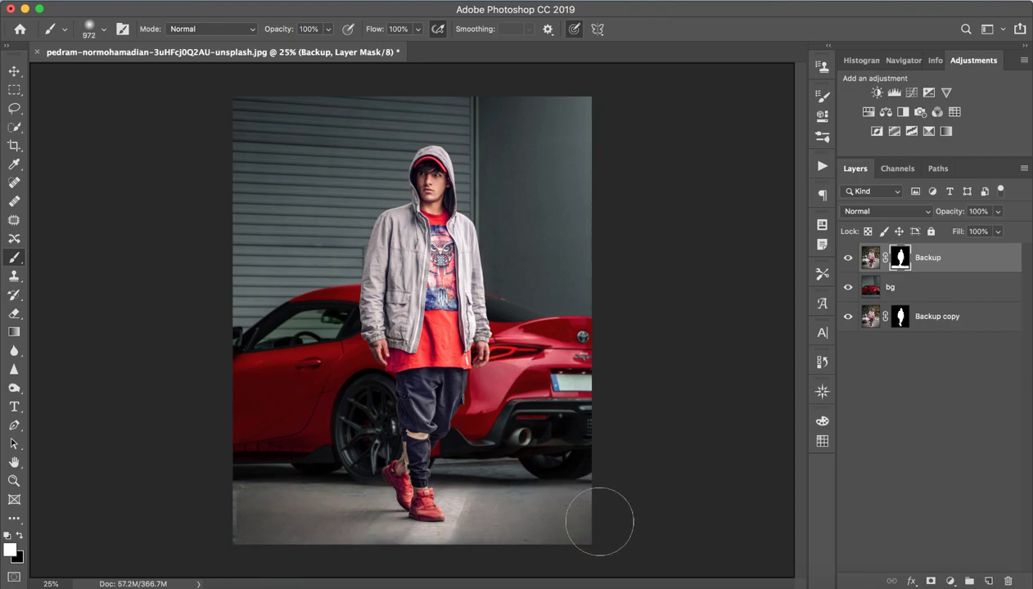
# - Scale the Backup layer up to about 103% and commit the transform
pyautogui.press('v')
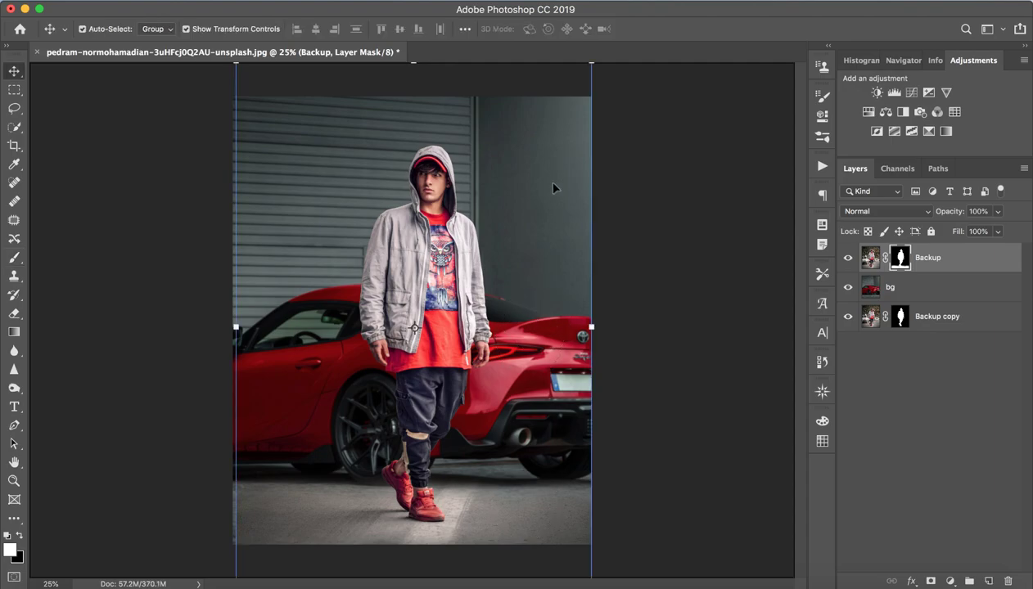
pyautogui.press('z')
pyautogui.moveTo(697, 228)
pyautogui.mouseDown()
pyautogui.moveTo(673, 244)
pyautogui.moveTo(593, 162)
pyautogui.mouseUp()
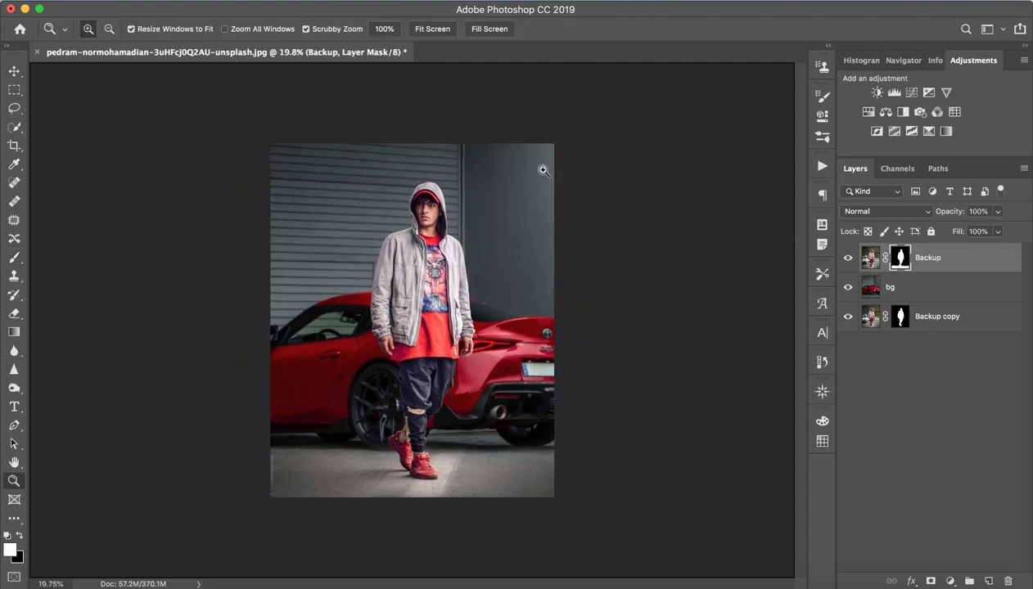
pyautogui.press('v')
pyautogui.moveTo(553, 113); pyautogui.dragTo(560, 107)
pyautogui.click(700, 30)
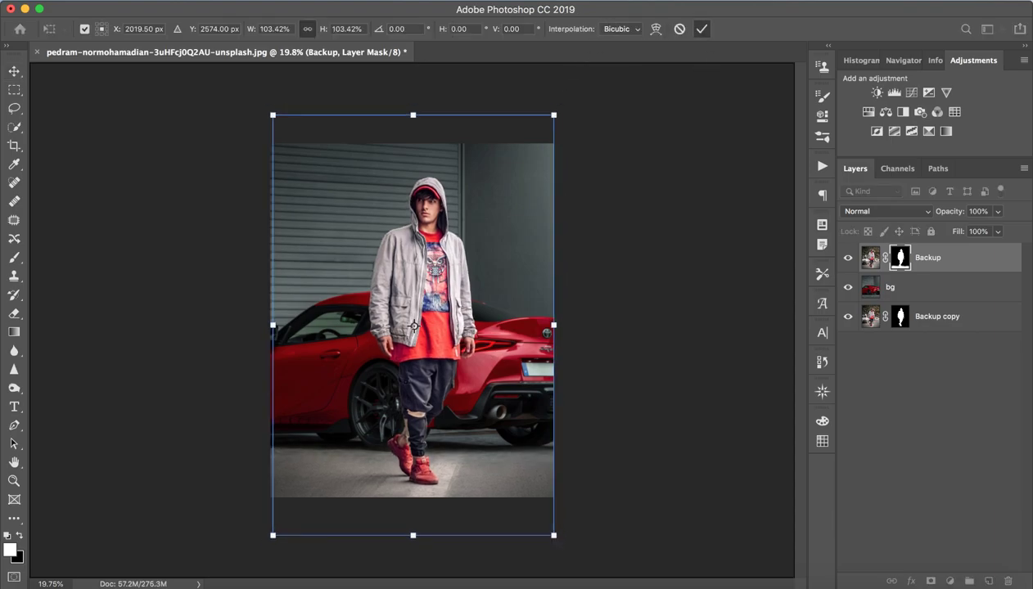
# - Shrink the brush for mask painting around the shoes, then view the whole figure
pyautogui.moveTo(407, 457); pyautogui.dragTo(425, 388)
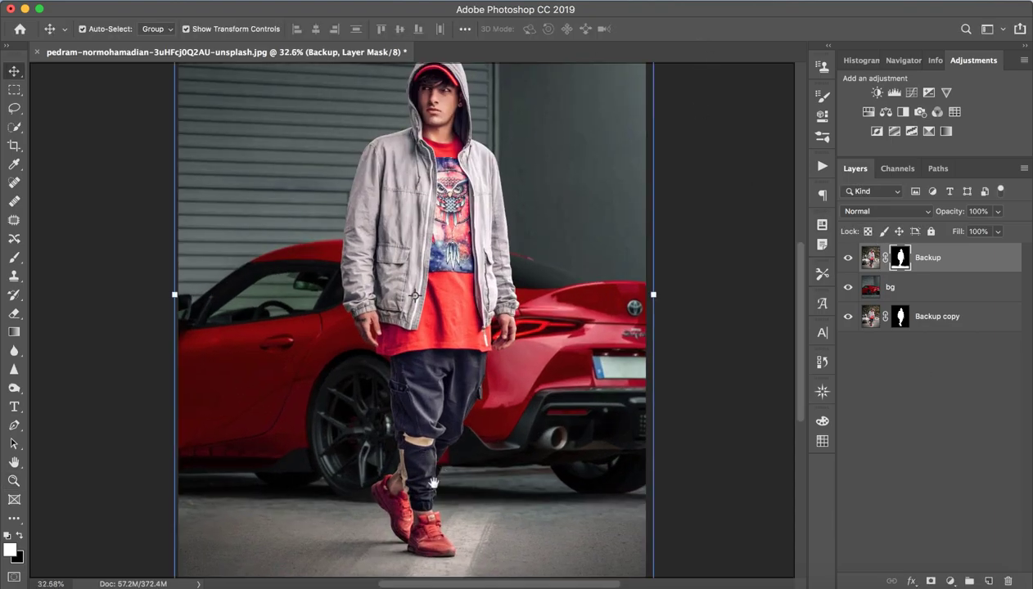
pyautogui.press('b')
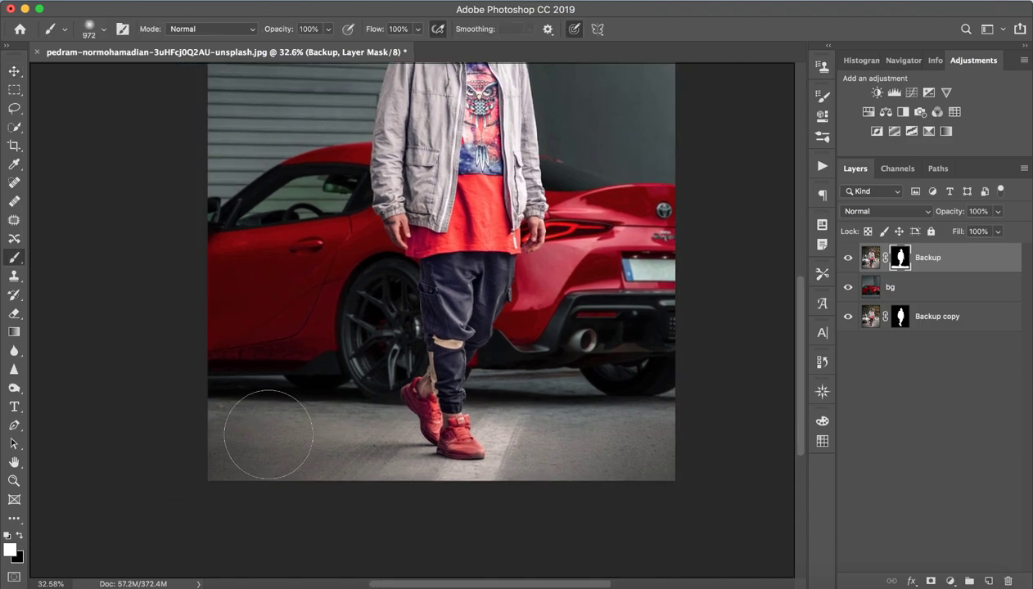
pyautogui.moveTo(314, 420); pyautogui.dragTo(209, 417)
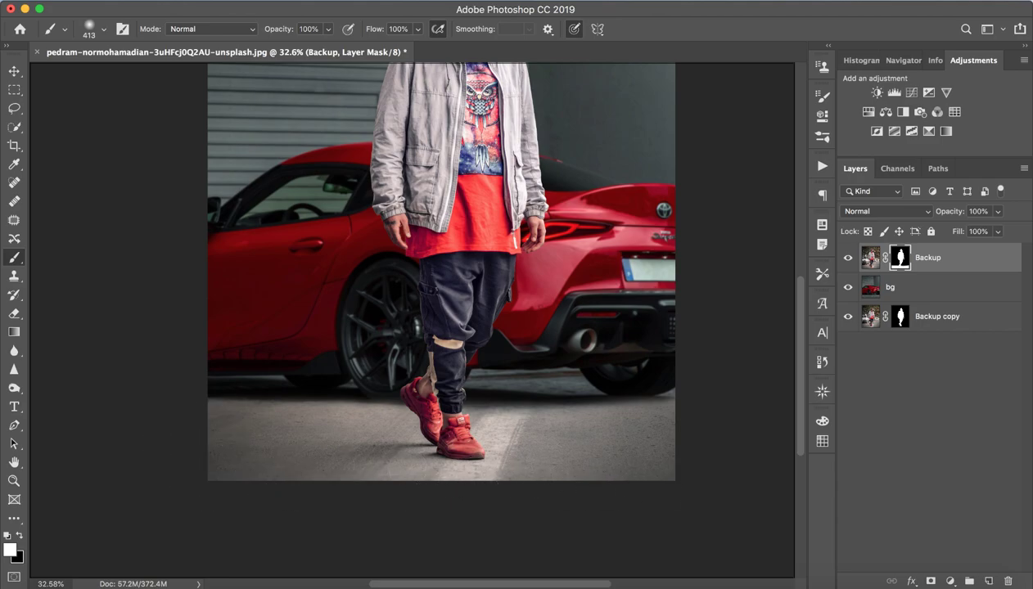
pyautogui.moveTo(580, 425); pyautogui.dragTo(515, 409)
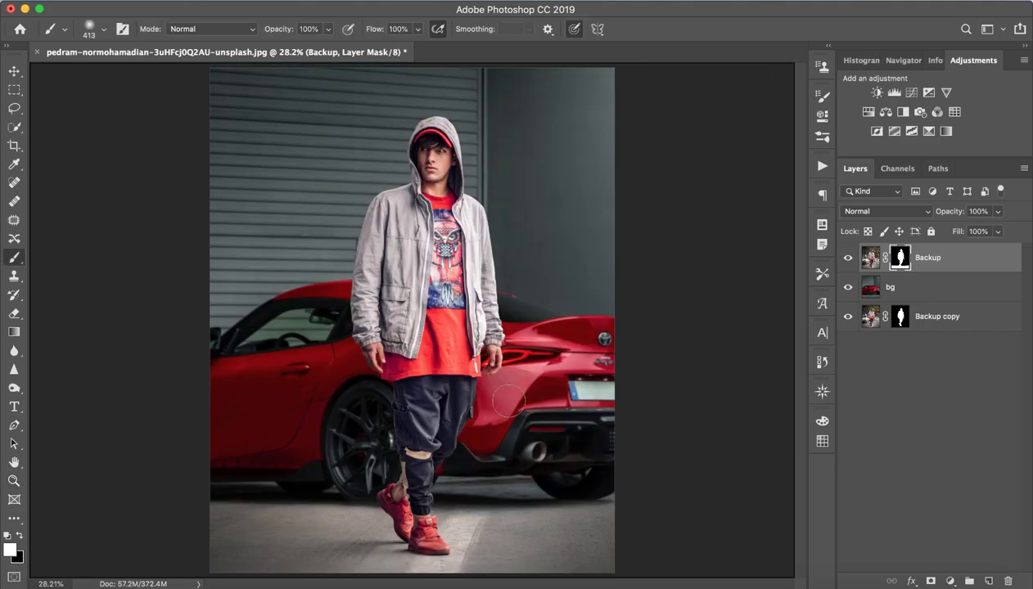
# - Test-load the figure's outline as a selection, clear it, and move Backup copy to the top of the stack
pyautogui.keyDown('ctrl'); pyautogui.click(895, 319); pyautogui.keyUp('ctrl')
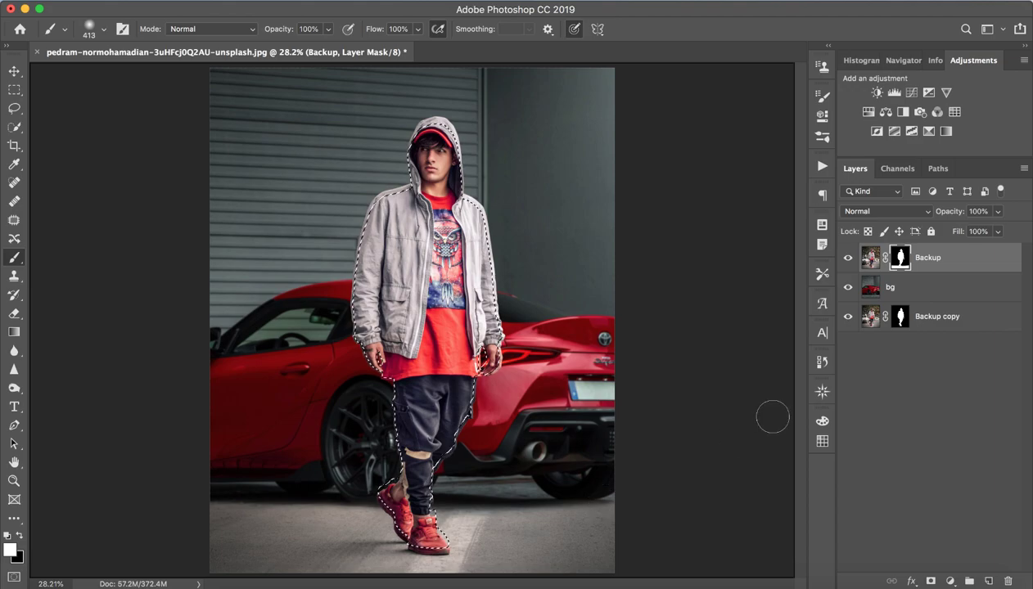
pyautogui.hotkey('ctrl', 'd')
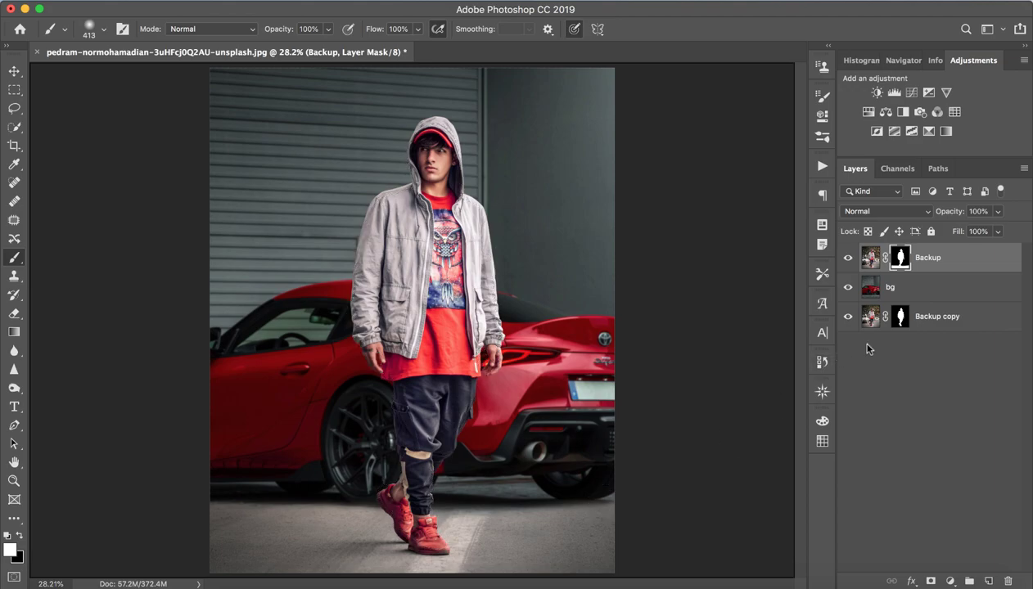
pyautogui.keyDown('ctrl'); pyautogui.click(900, 317); pyautogui.keyUp('ctrl')
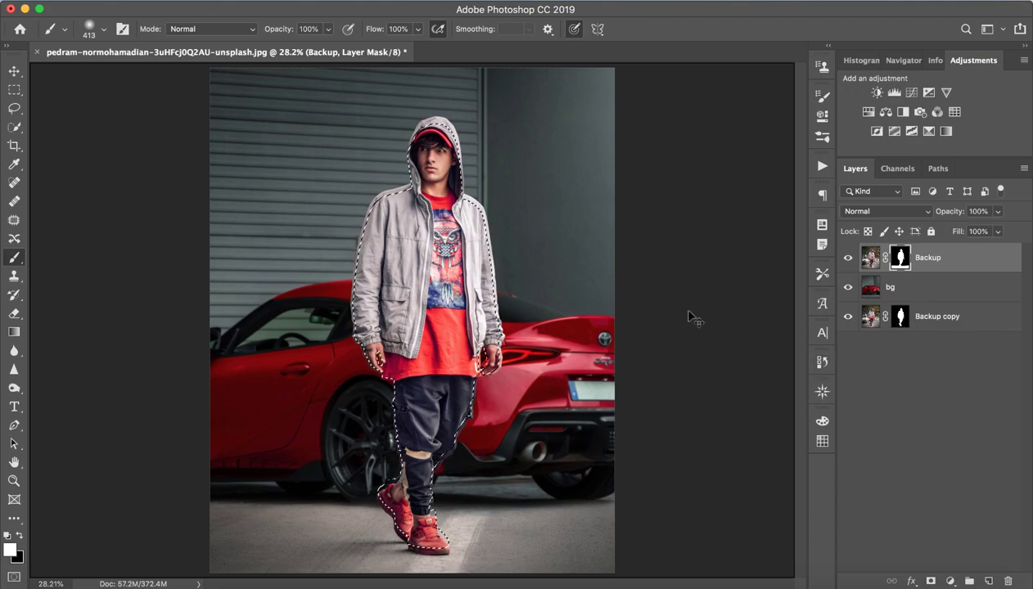
pyautogui.hotkey('ctrl', 'd')
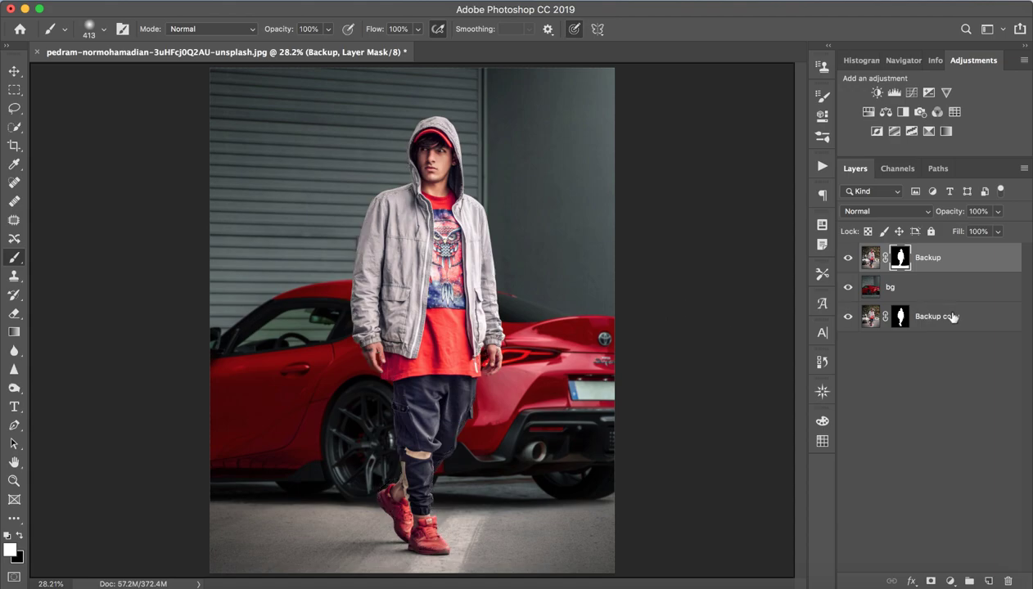
pyautogui.moveTo(952, 317); pyautogui.dragTo(933, 249)
# - Scale the Backup copy layer up to about 103% and commit the transform
pyautogui.press('z')
pyautogui.moveTo(596, 334)
pyautogui.mouseDown()
pyautogui.moveTo(561, 363)
pyautogui.moveTo(506, 284)
pyautogui.mouseUp()
pyautogui.press('b')
pyautogui.press('v')
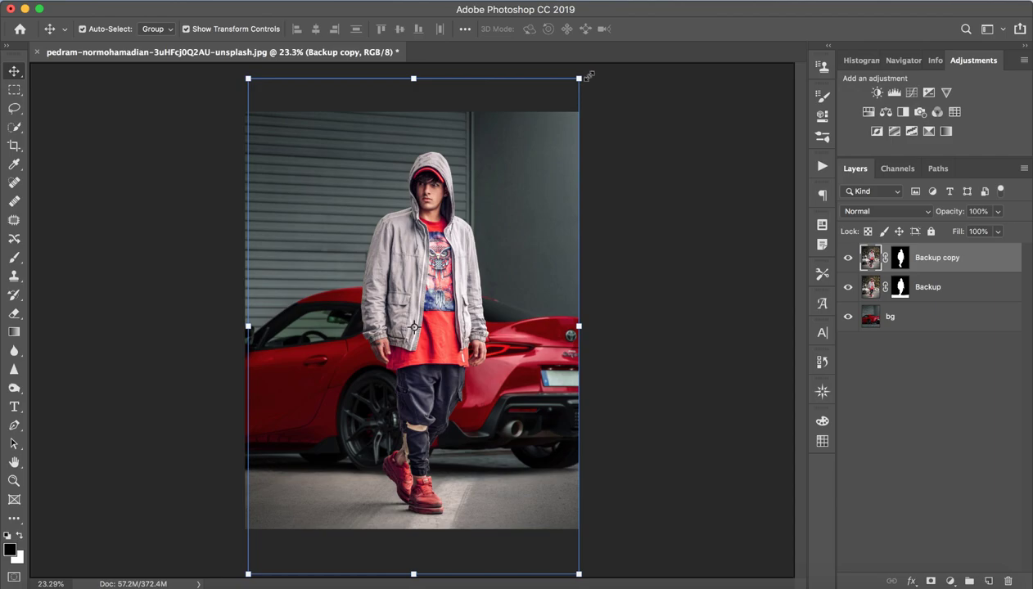
pyautogui.moveTo(579, 77); pyautogui.dragTo(584, 71)
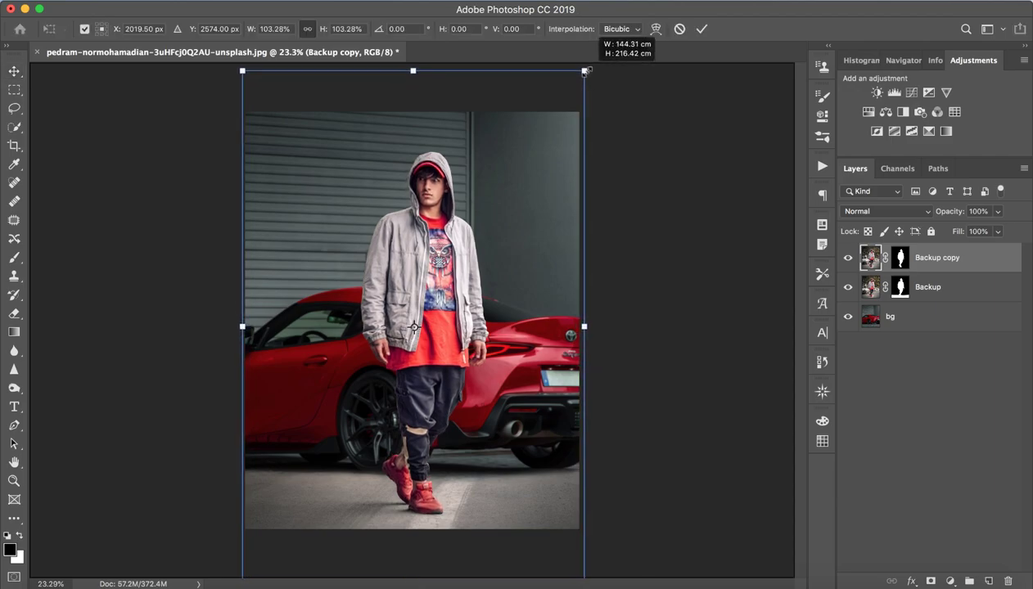
pyautogui.click(702, 29)
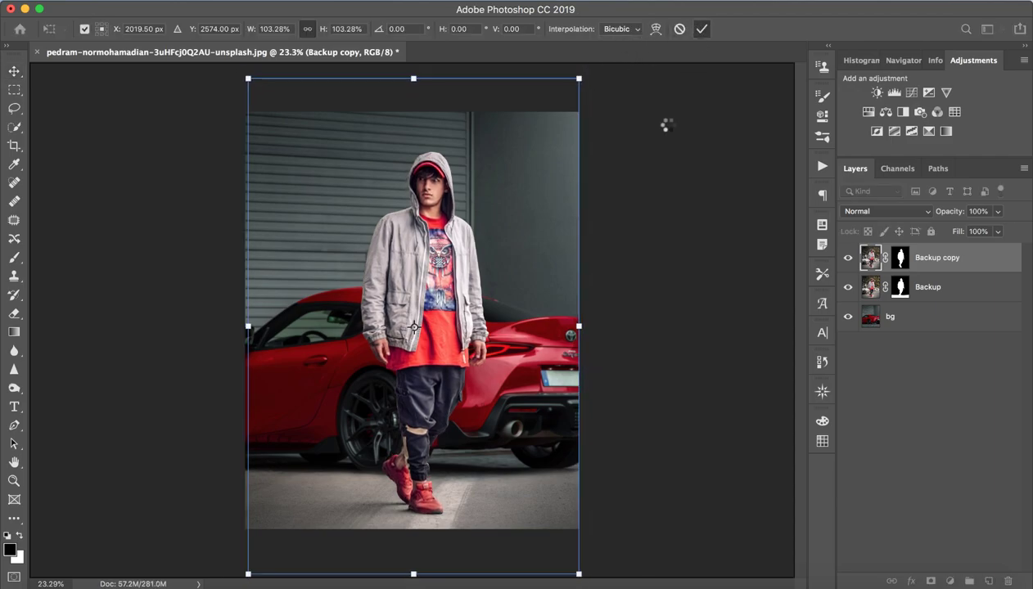
pyautogui.click(881, 371)
# - Zoom on the feet and toggle Backup copy's visibility to compare the shoes
pyautogui.press('z')
pyautogui.moveTo(437, 495); pyautogui.dragTo(553, 477)
pyautogui.press('v')
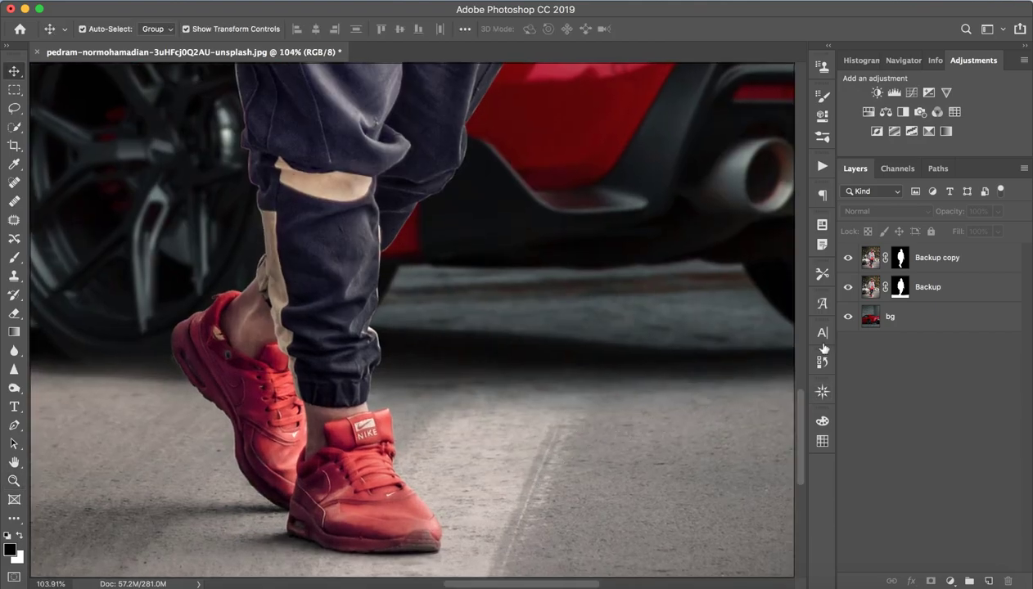
pyautogui.click(848, 258)
pyautogui.click(847, 258)
pyautogui.click(848, 258)
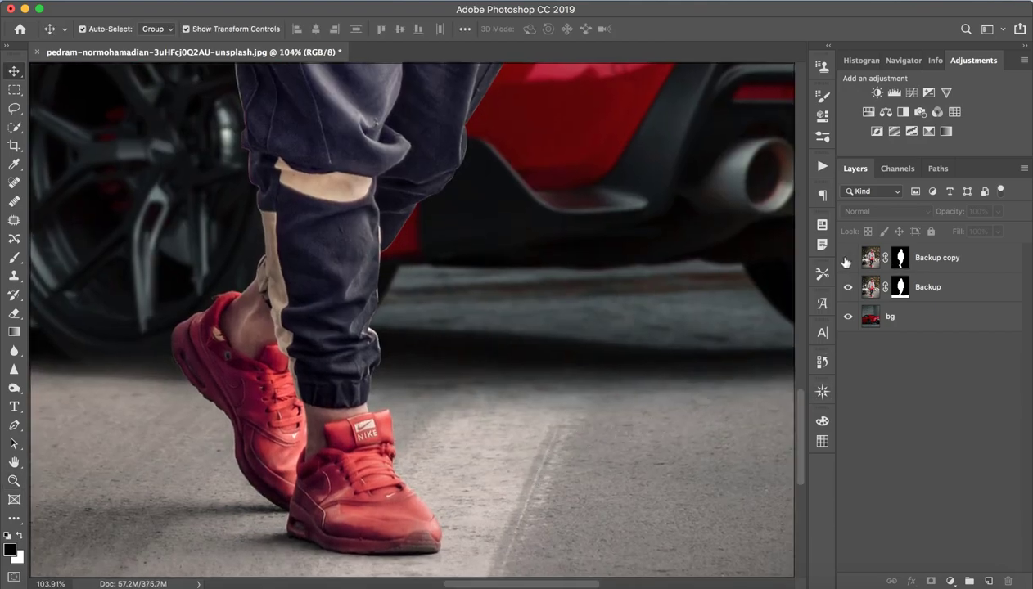
pyautogui.click(848, 258)
pyautogui.click(847, 259)
pyautogui.click(848, 258)
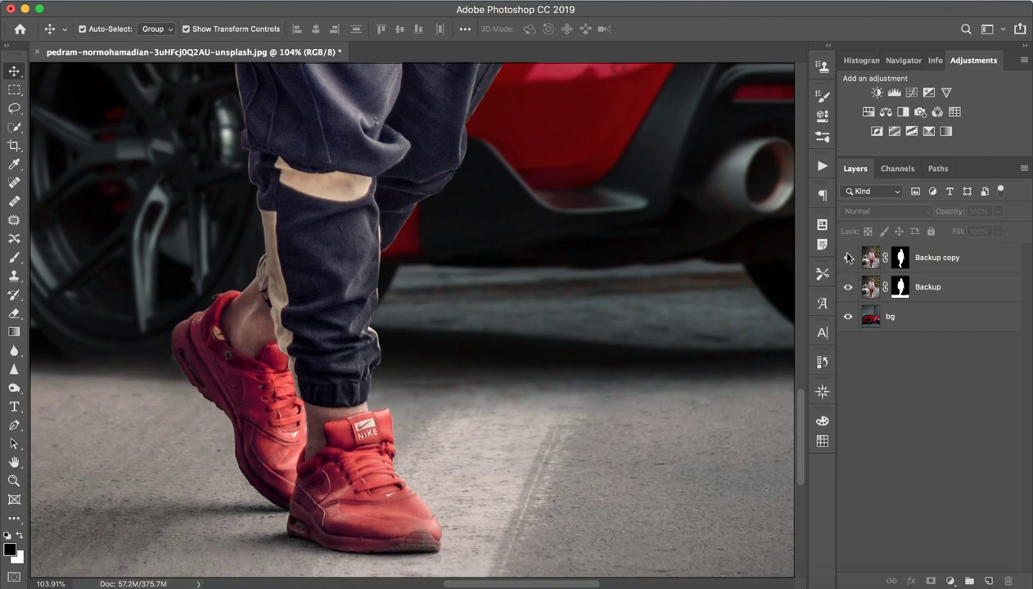
pyautogui.click(946, 266)
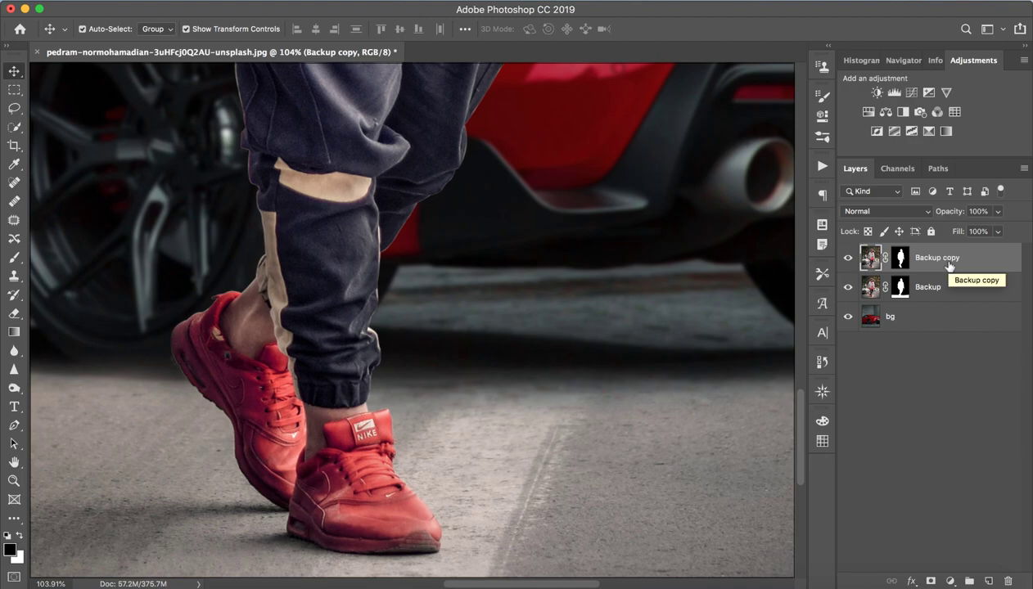
pyautogui.click(843, 260)
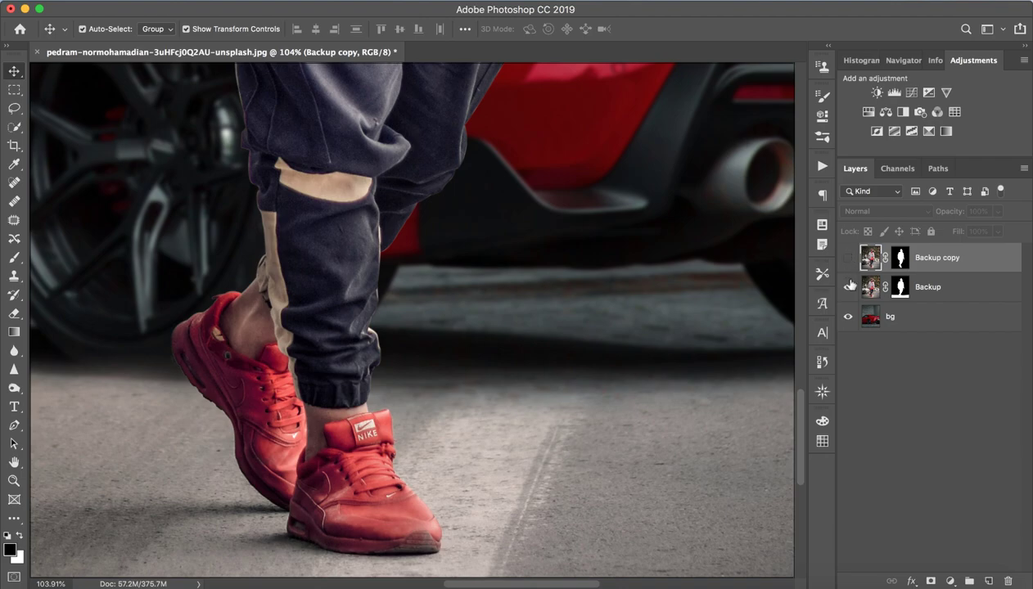
pyautogui.click(846, 260)
# - Load the figure's outline as a selection and drag Backup copy below the bg layer
pyautogui.press('z')
pyautogui.moveTo(591, 301); pyautogui.dragTo(571, 284)
pyautogui.press('v')
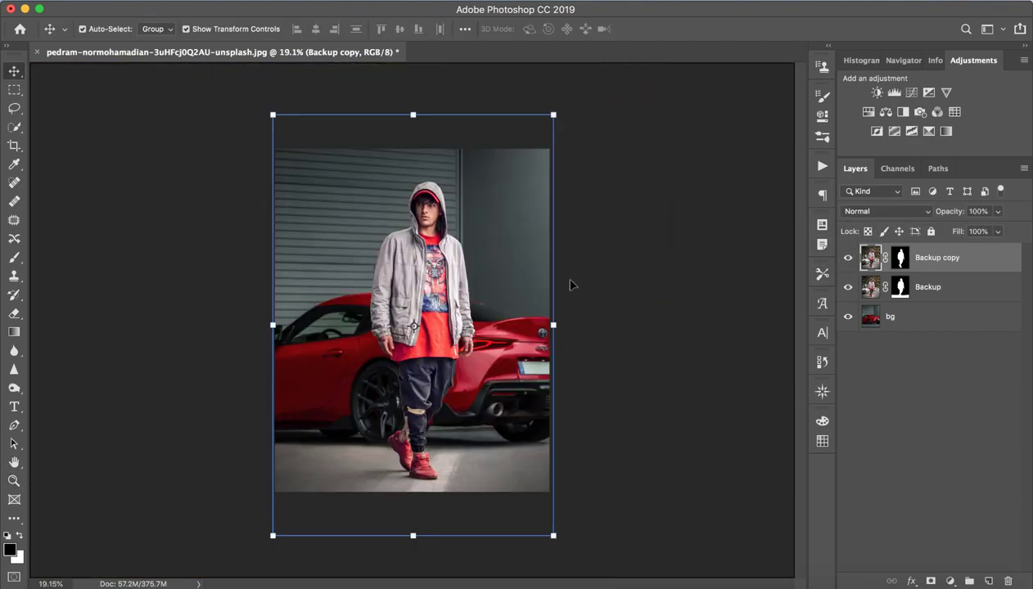
pyautogui.keyDown('ctrl'); pyautogui.click(899, 258); pyautogui.keyUp('ctrl')
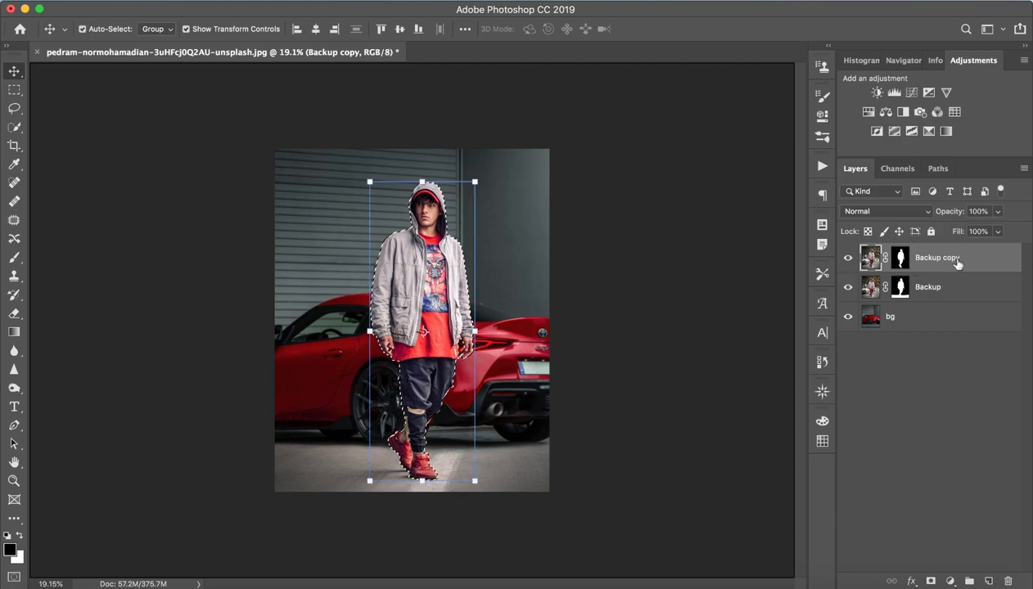
pyautogui.moveTo(954, 258)
pyautogui.mouseDown()
pyautogui.moveTo(964, 349)
pyautogui.moveTo(964, 332)
pyautogui.mouseUp()
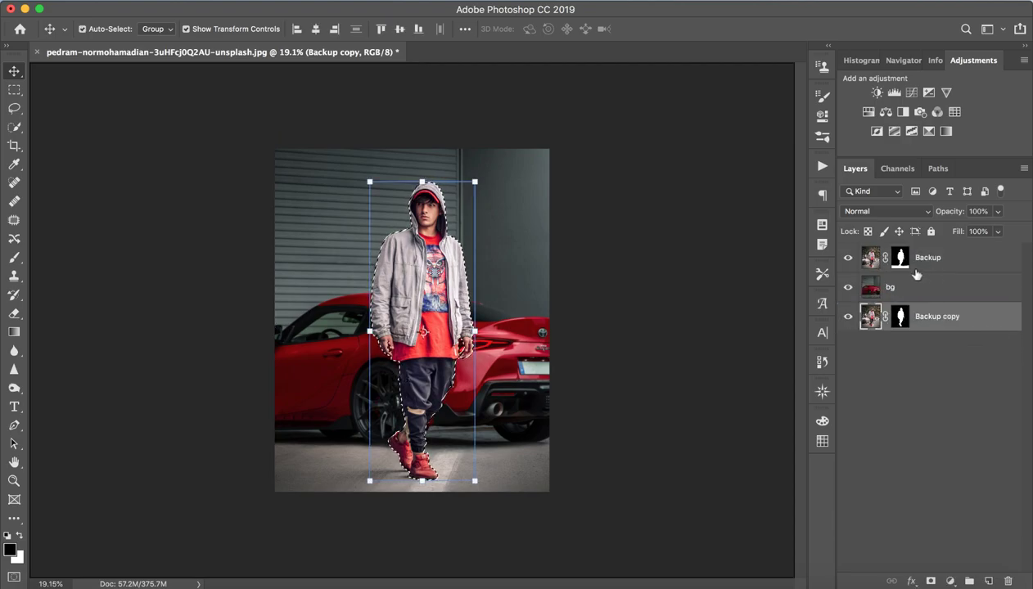
pyautogui.click(943, 260)
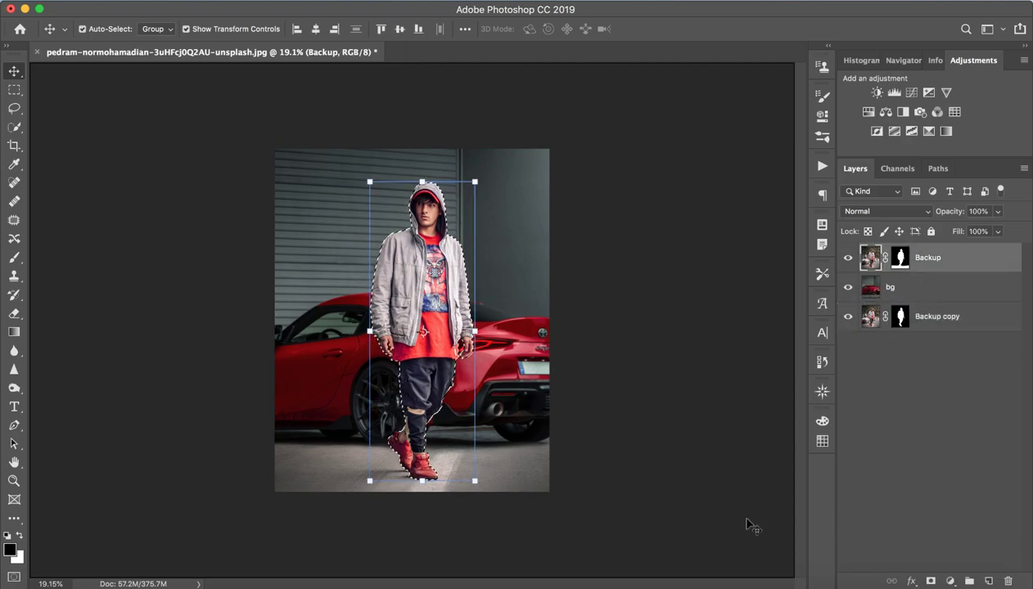
# - Add a new Layer 1 and brush shading strokes down the leg edge and along the hood
pyautogui.click(988, 582)
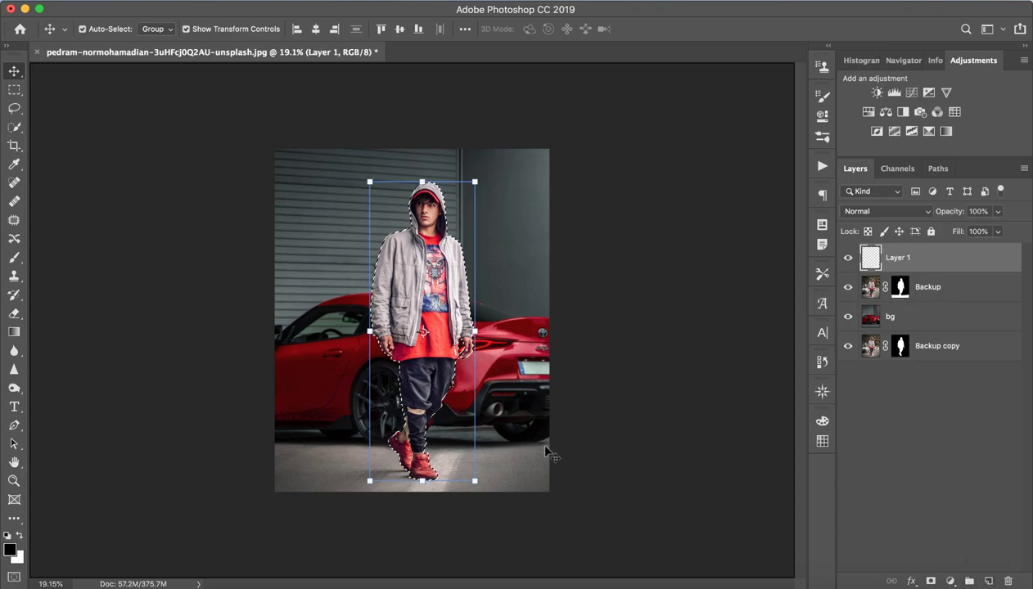
pyautogui.press('b')
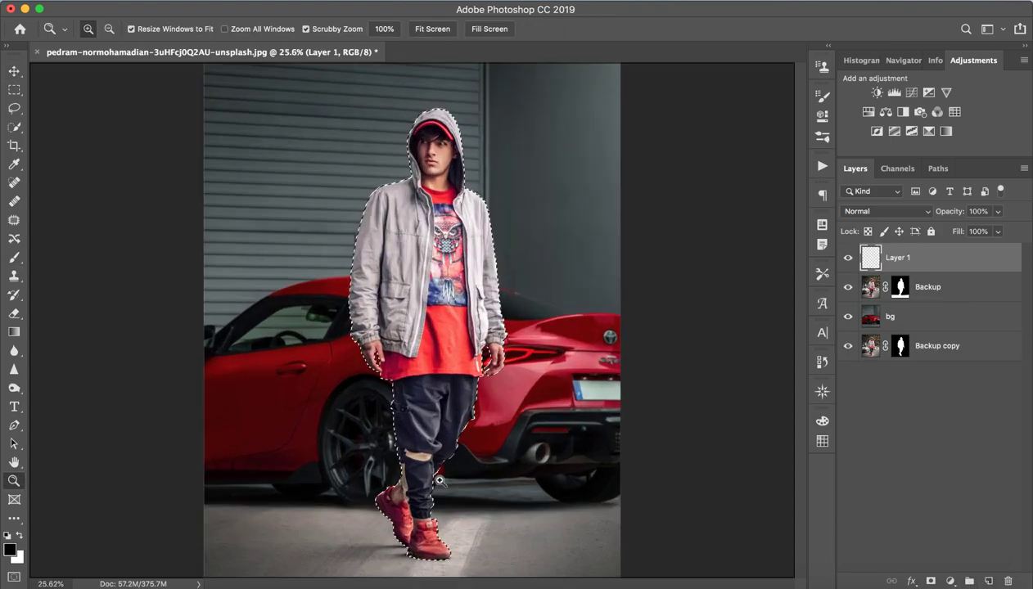
pyautogui.moveTo(408, 417)
pyautogui.mouseDown()
pyautogui.moveTo(399, 529)
pyautogui.moveTo(409, 473)
pyautogui.moveTo(437, 490)
pyautogui.mouseUp()
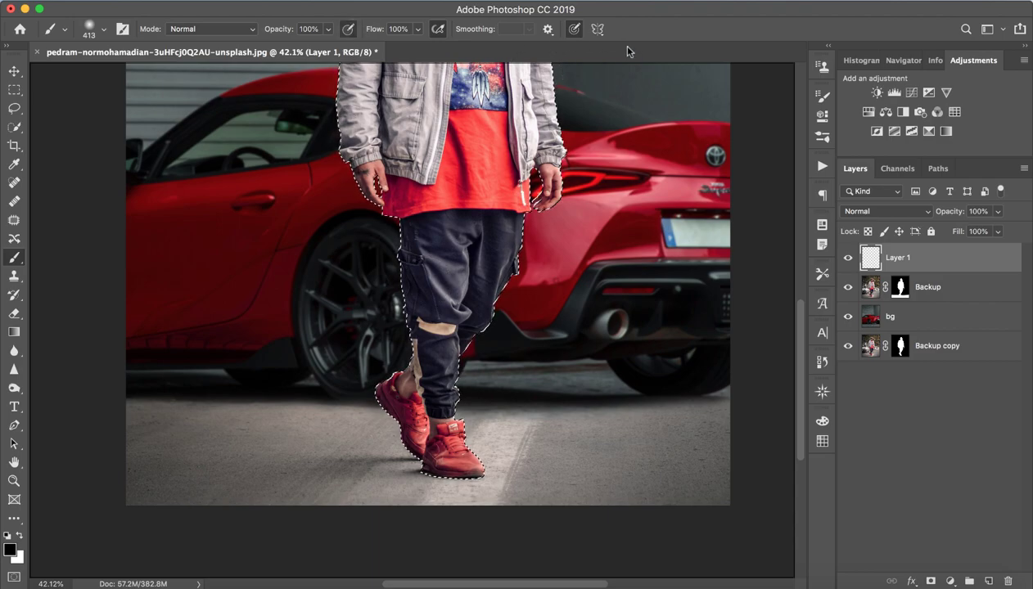
pyautogui.hotkey('ctrl', 'alt', 'z')
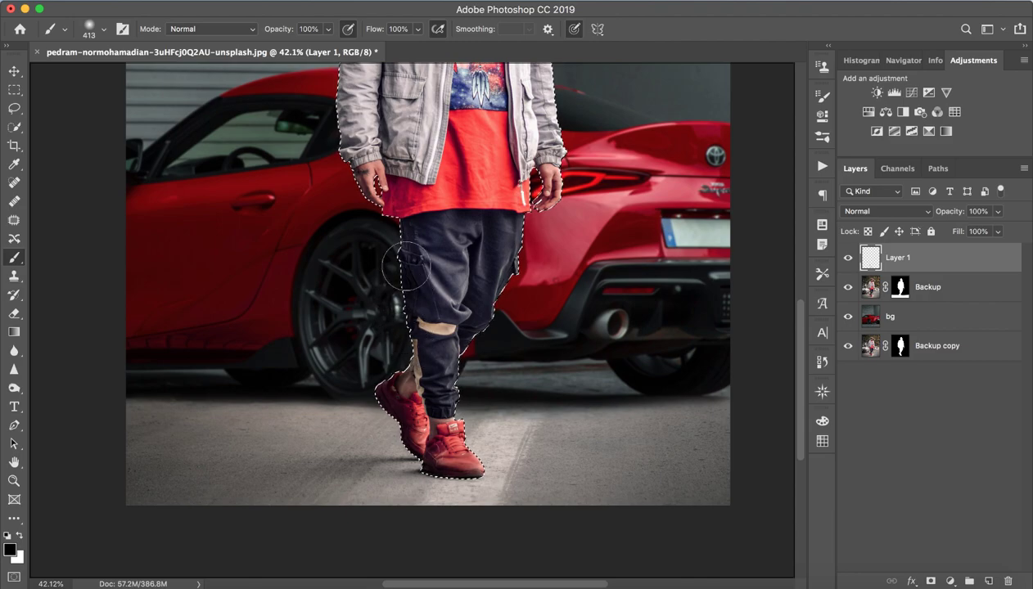
pyautogui.moveTo(379, 225); pyautogui.dragTo(419, 357)
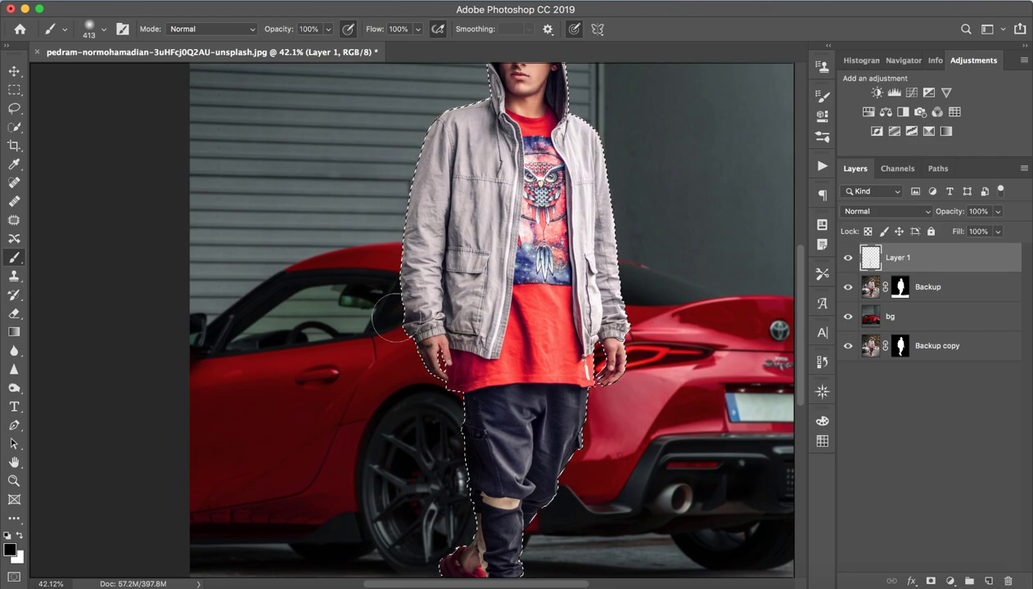
pyautogui.moveTo(385, 226); pyautogui.dragTo(376, 325)
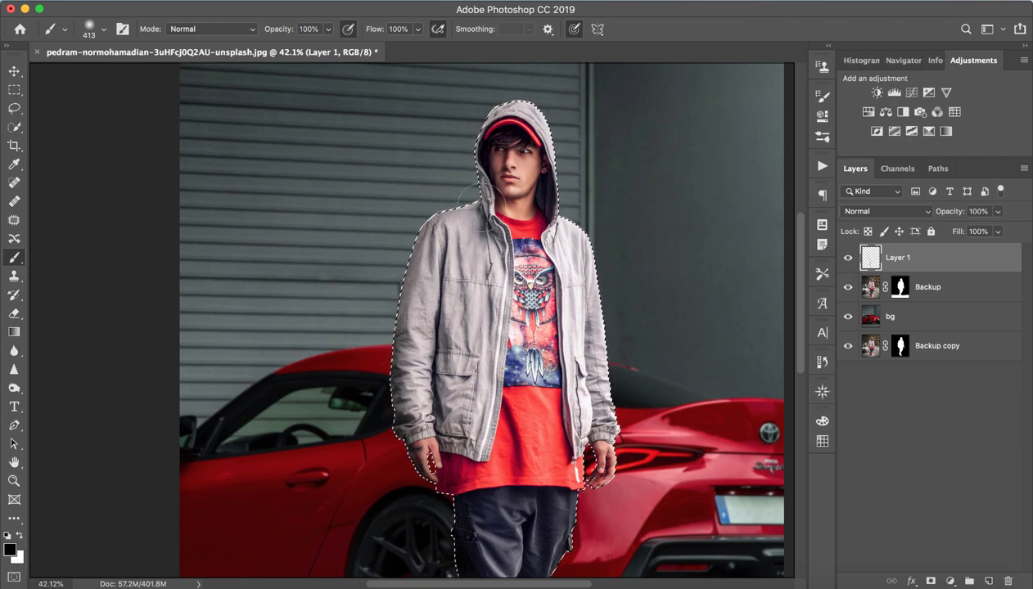
pyautogui.moveTo(455, 198)
pyautogui.mouseDown()
pyautogui.moveTo(449, 210)
pyautogui.moveTo(473, 127)
pyautogui.mouseUp()
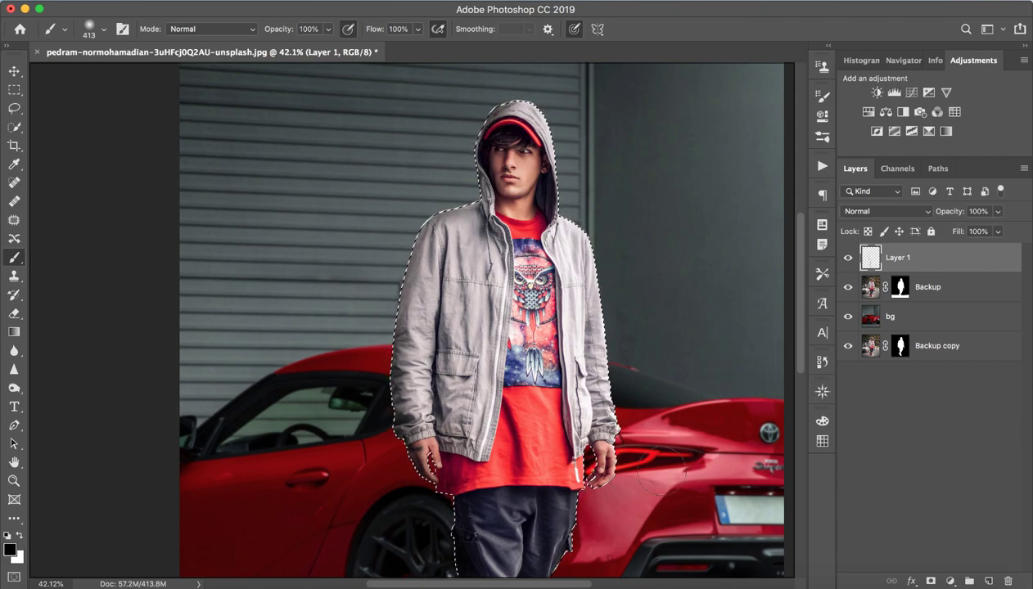
# - Deselect, then split Layer 1's Blend If underlying-layer black slider to affect only darker tones
pyautogui.hotkey('ctrl', 'd')
pyautogui.moveTo(638, 452); pyautogui.dragTo(651, 460)
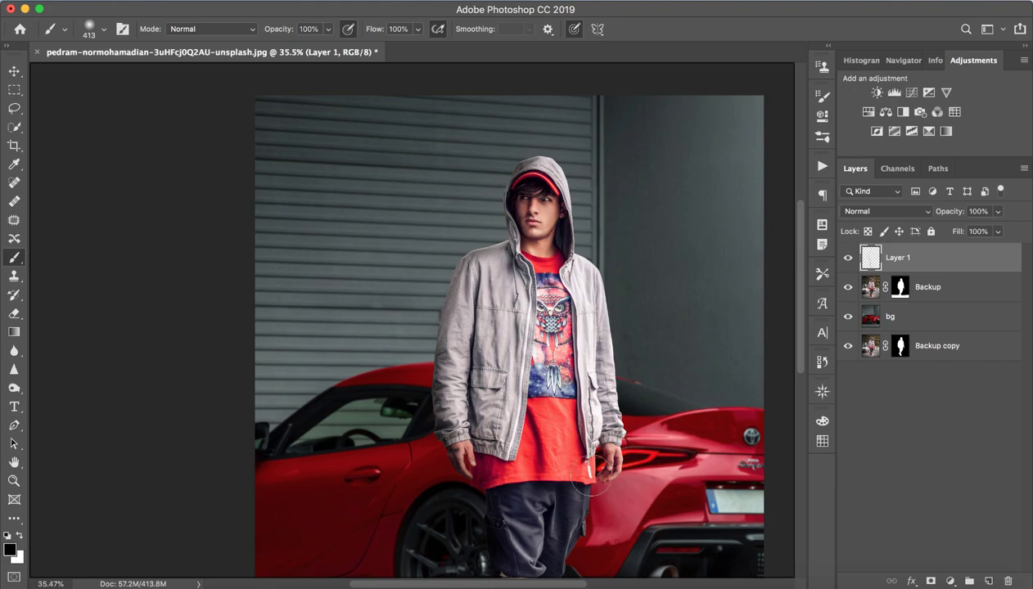
pyautogui.moveTo(591, 479); pyautogui.dragTo(564, 479)
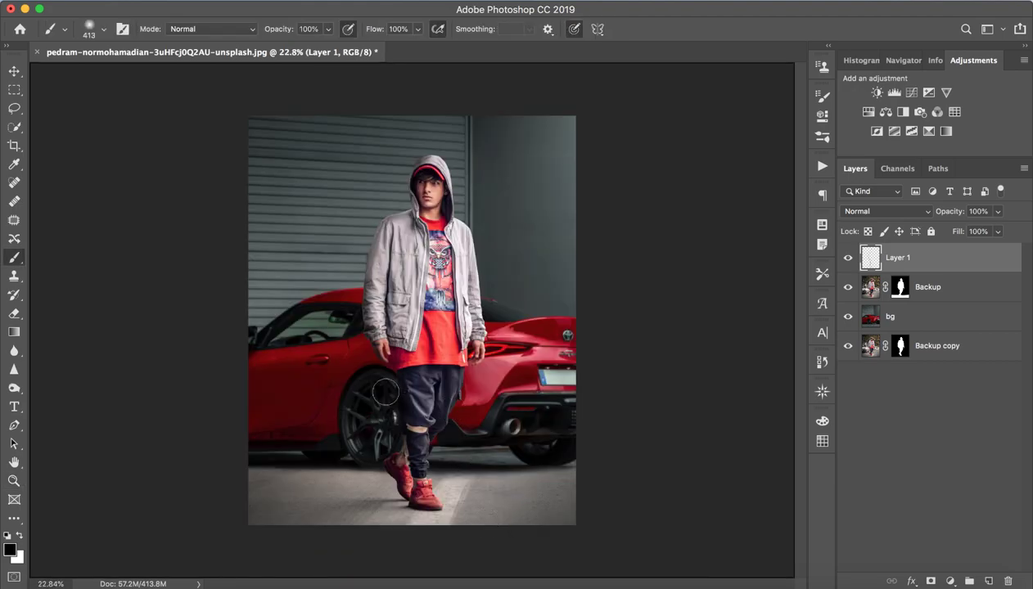
pyautogui.moveTo(355, 230); pyautogui.dragTo(385, 230)
pyautogui.moveTo(369, 418); pyautogui.dragTo(436, 260)
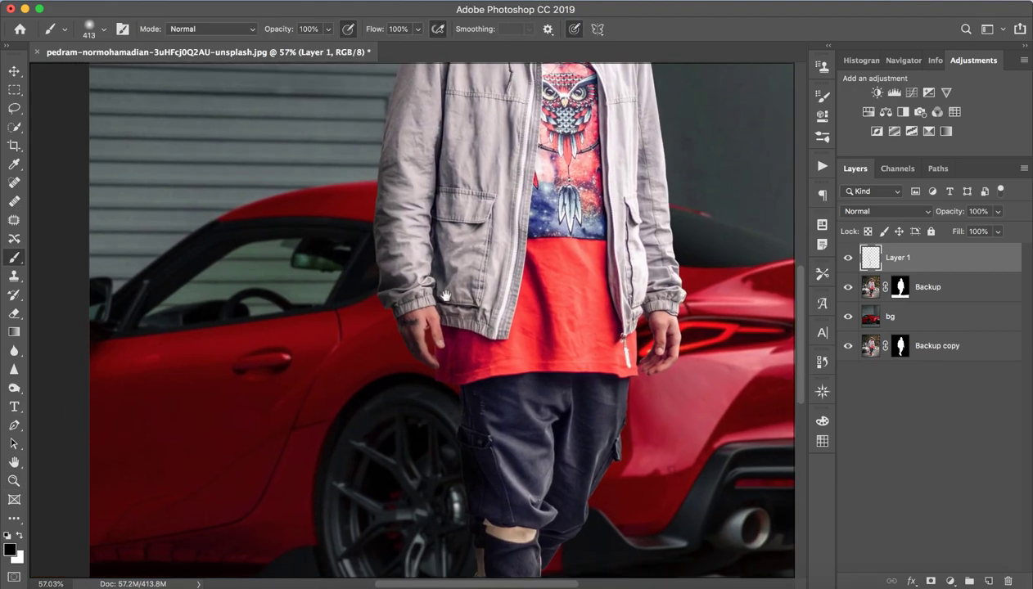
pyautogui.doubleClick(960, 262)
pyautogui.moveTo(660, 320)
pyautogui.mouseDown()
pyautogui.moveTo(769, 320)
pyautogui.moveTo(699, 320)
pyautogui.moveTo(711, 320)
pyautogui.mouseUp()
pyautogui.click(950, 66)
# - Toggle Layer 1's visibility to compare the jacket, then check the shoes up close
pyautogui.press('b')
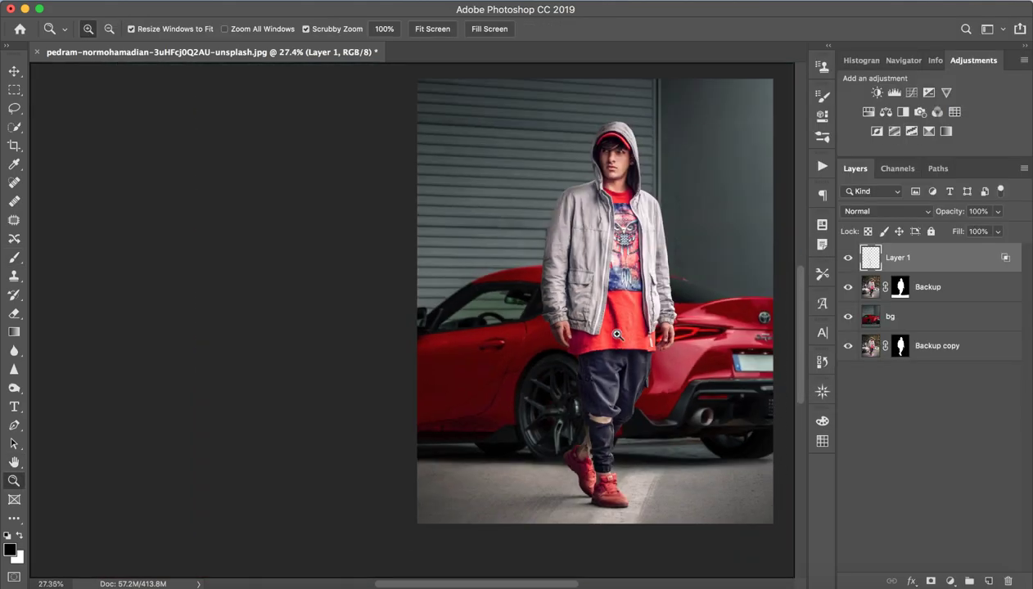
pyautogui.scroll(-3, 784, 223)
pyautogui.click(848, 258)
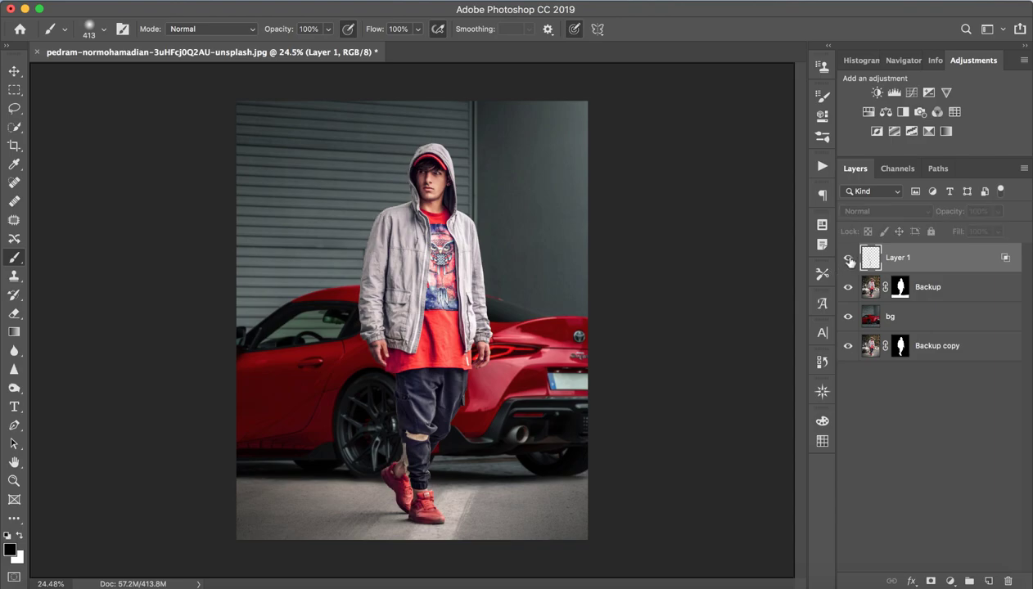
pyautogui.click(848, 258)
pyautogui.click(848, 258)
pyautogui.click(848, 258)
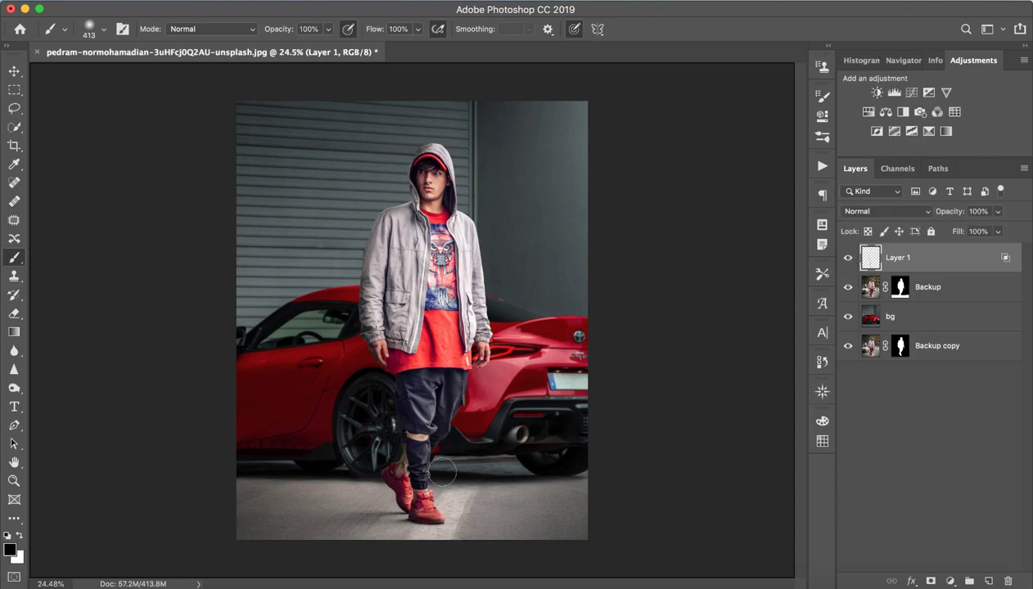
pyautogui.press('z')
pyautogui.moveTo(399, 536)
pyautogui.mouseDown()
pyautogui.moveTo(469, 537)
pyautogui.moveTo(422, 531)
pyautogui.mouseUp()
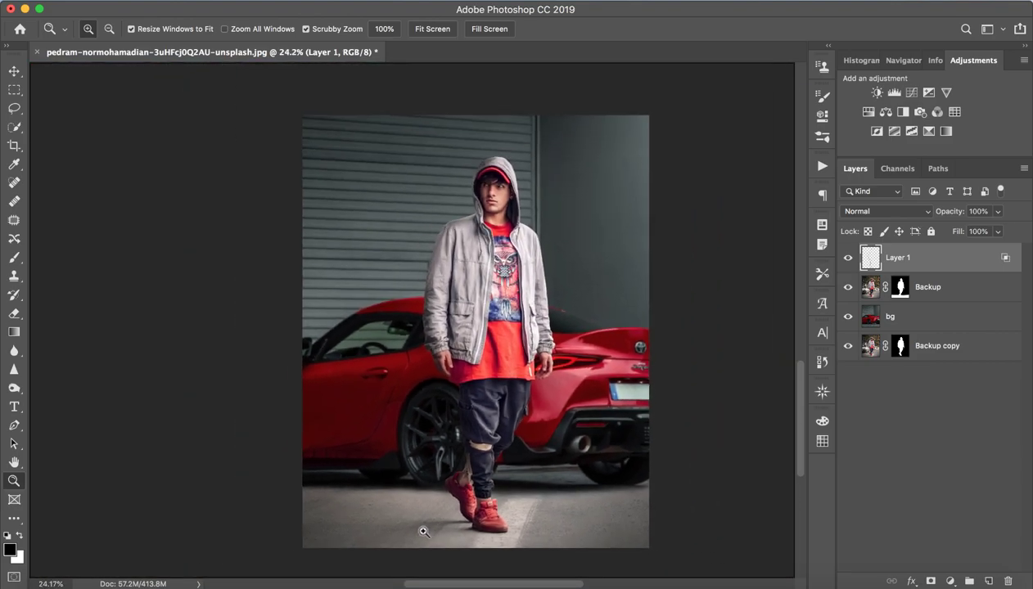
pyautogui.press('b')
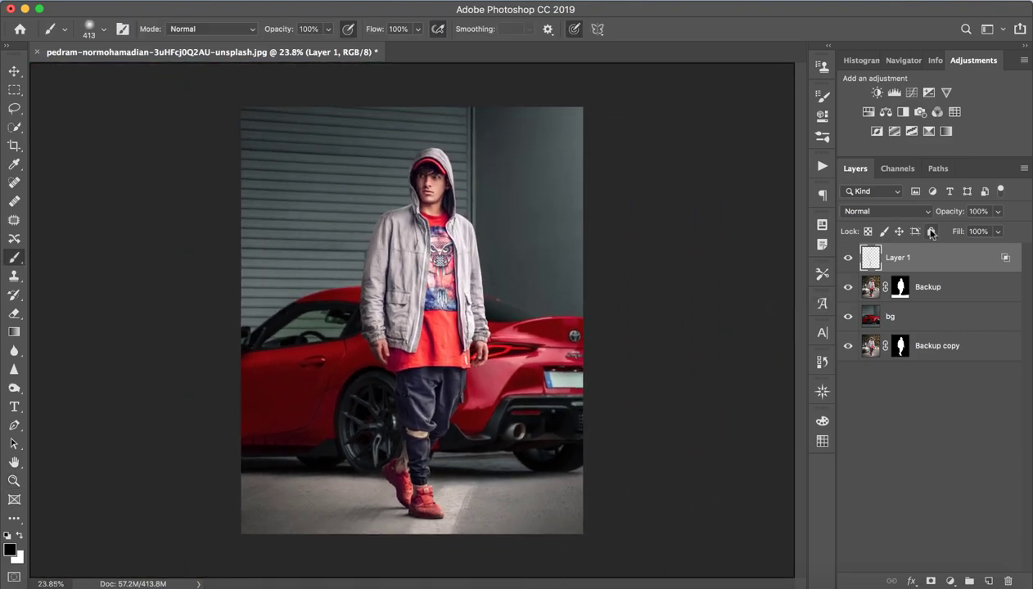
# - Add a Curves adjustment, group Layer 1 and Backup into Group 1, and clip Curves to it
pyautogui.click(910, 92)
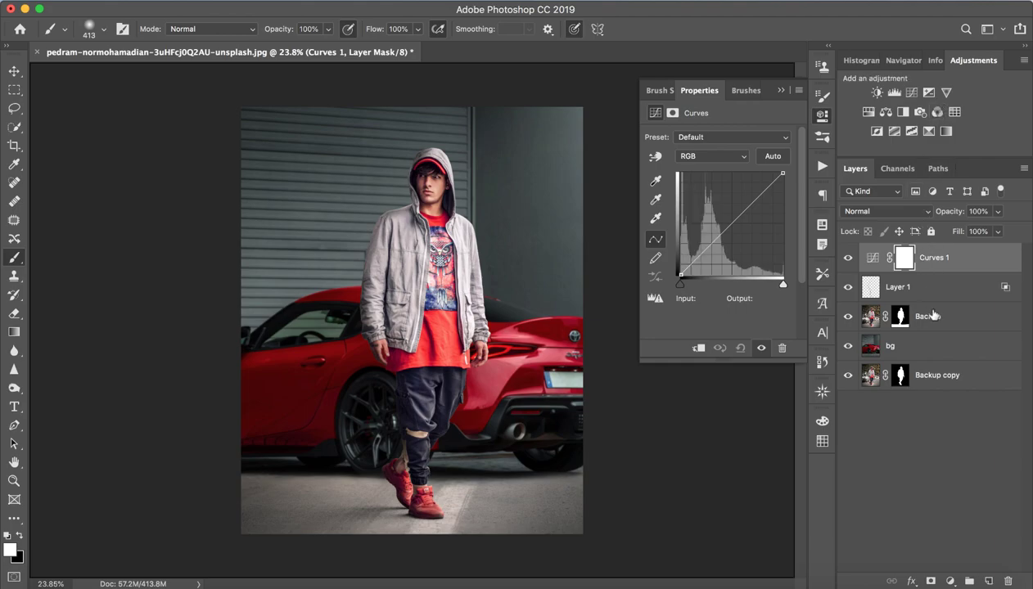
pyautogui.keyDown('alt'); pyautogui.click(938, 271); pyautogui.keyUp('alt')
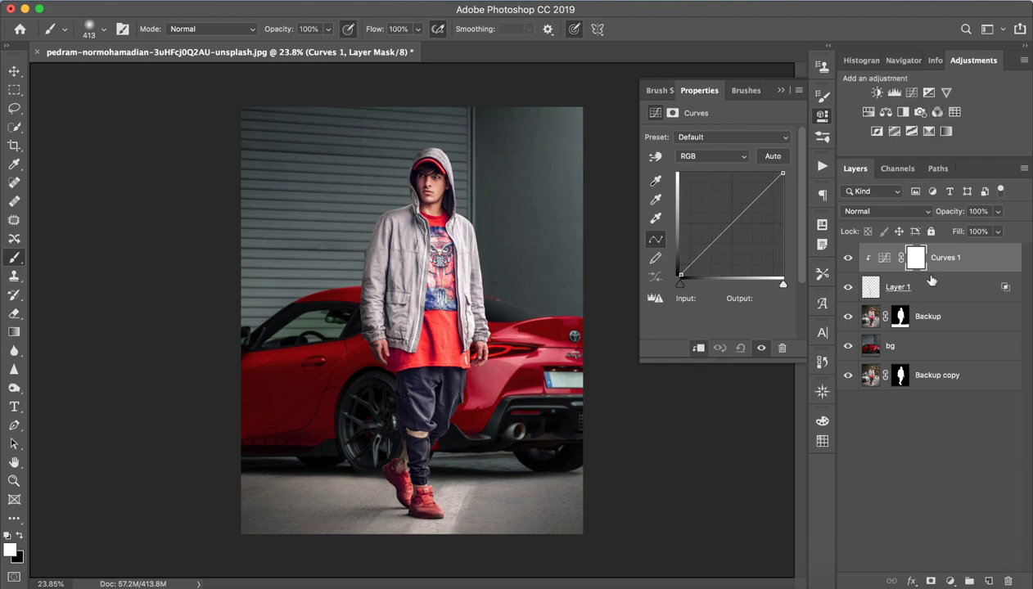
pyautogui.keyDown('alt'); pyautogui.click(933, 273); pyautogui.keyUp('alt')
pyautogui.moveTo(945, 293); pyautogui.dragTo(962, 304)
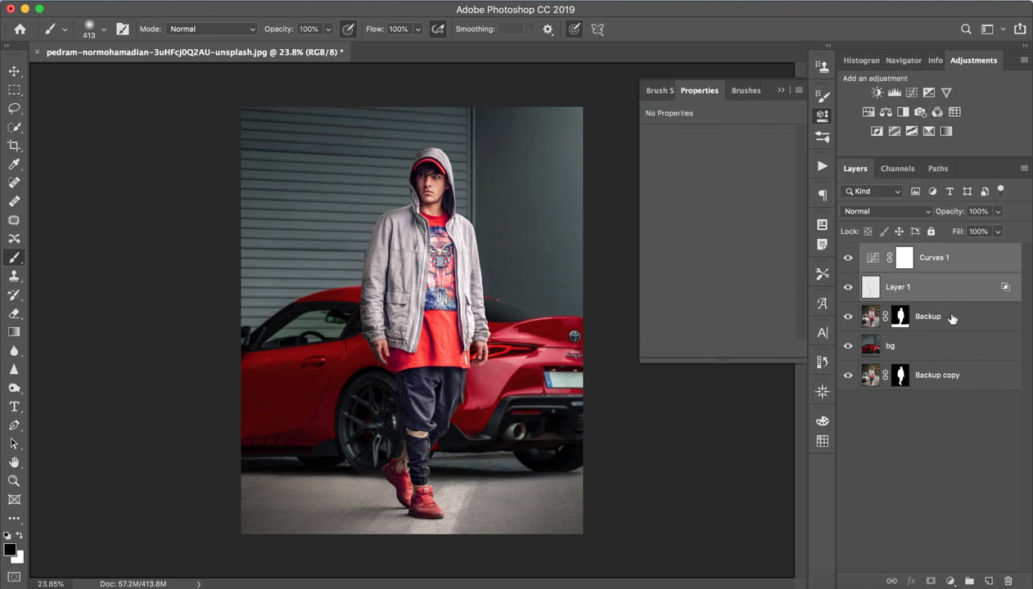
pyautogui.click(955, 321)
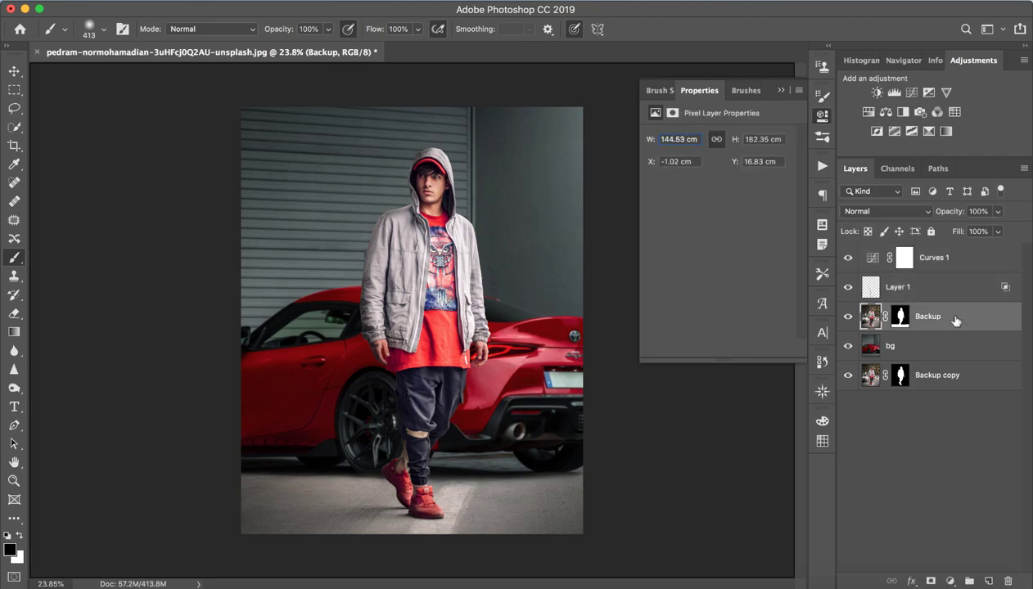
pyautogui.keyDown('shift'); pyautogui.click(955, 298); pyautogui.keyUp('shift')
pyautogui.hotkey('ctrl', 'g')
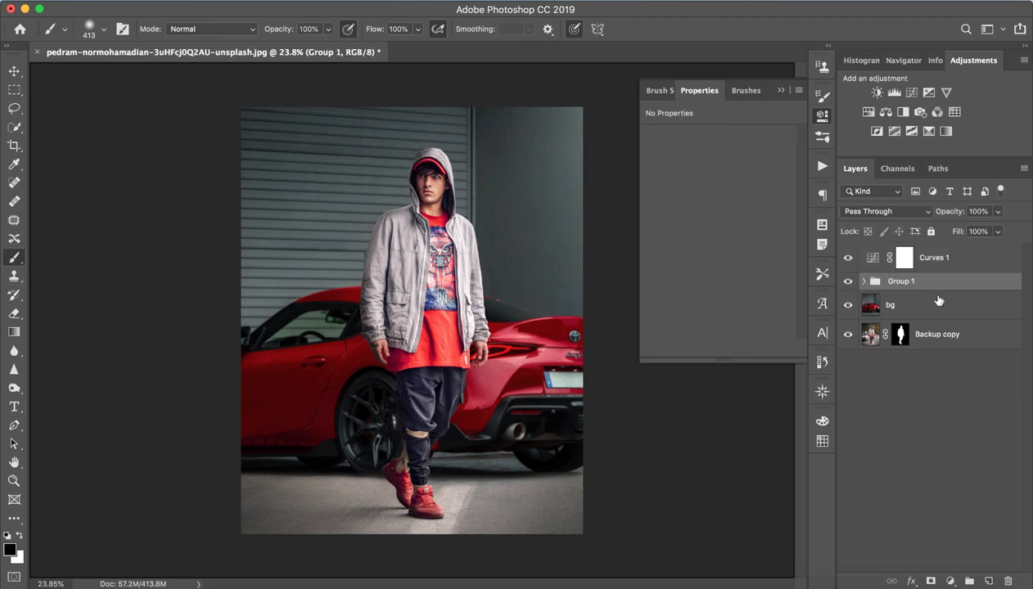
pyautogui.keyDown('alt'); pyautogui.click(929, 269); pyautogui.keyUp('alt')
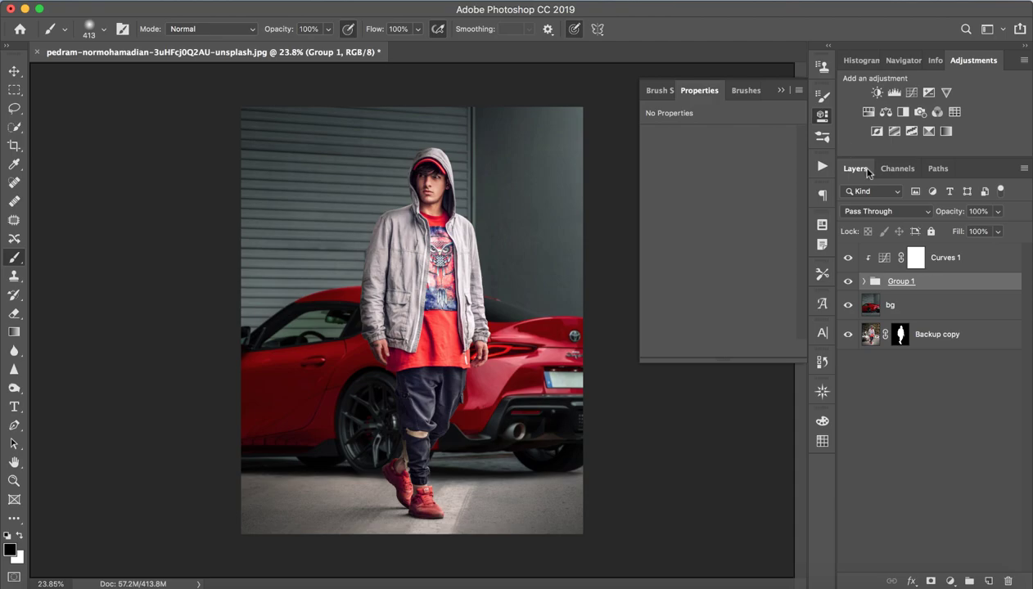
# - Lower the curve's white point to about output 226 and inspect the darkening zoomed in
pyautogui.click(884, 262)
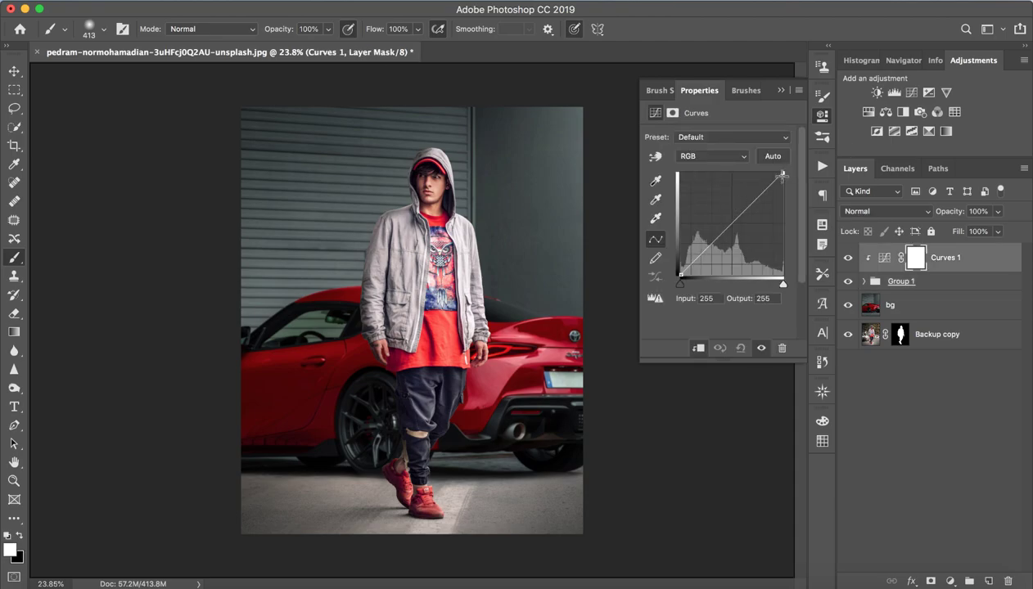
pyautogui.moveTo(781, 174)
pyautogui.mouseDown()
pyautogui.moveTo(780, 201)
pyautogui.moveTo(783, 184)
pyautogui.mouseUp()
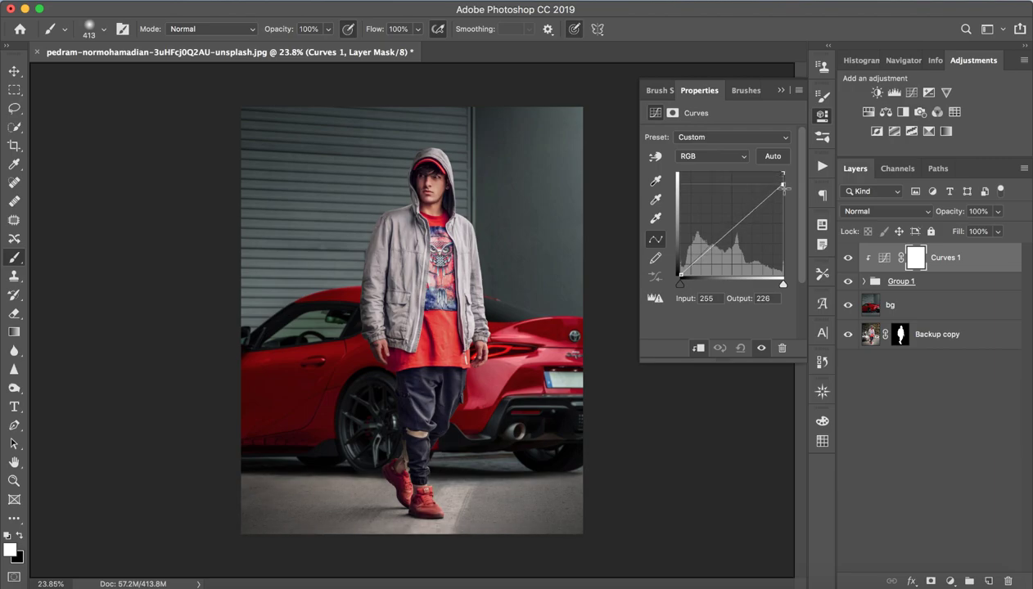
pyautogui.click(782, 90)
pyautogui.press('z')
pyautogui.moveTo(423, 203)
pyautogui.mouseDown()
pyautogui.moveTo(567, 198)
pyautogui.moveTo(422, 302)
pyautogui.moveTo(449, 155)
pyautogui.mouseUp()
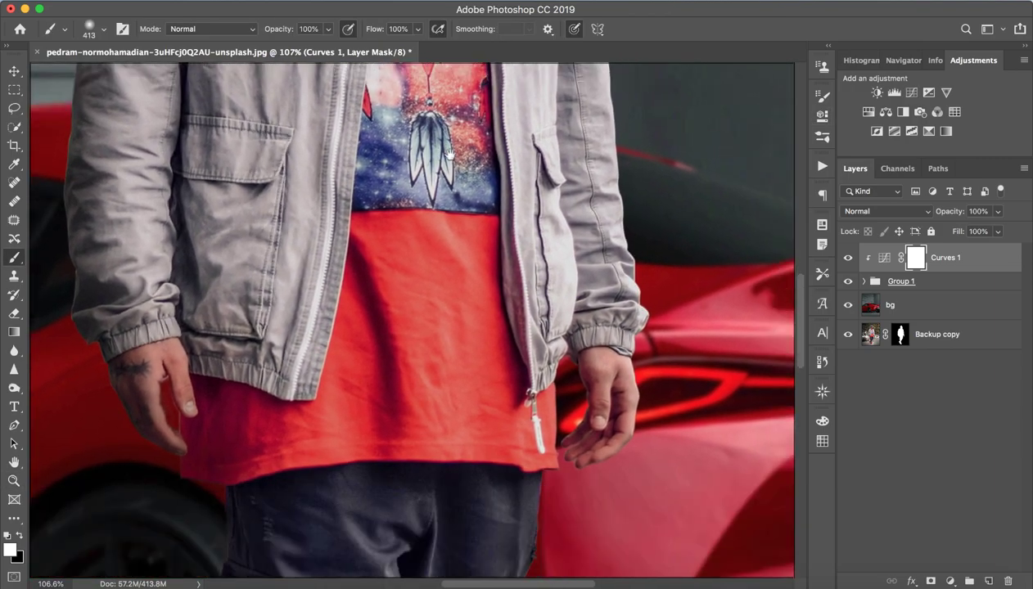
pyautogui.scroll(-5, 450, 155)
pyautogui.press('z')
pyautogui.moveTo(546, 201); pyautogui.dragTo(496, 237)
pyautogui.press('b')
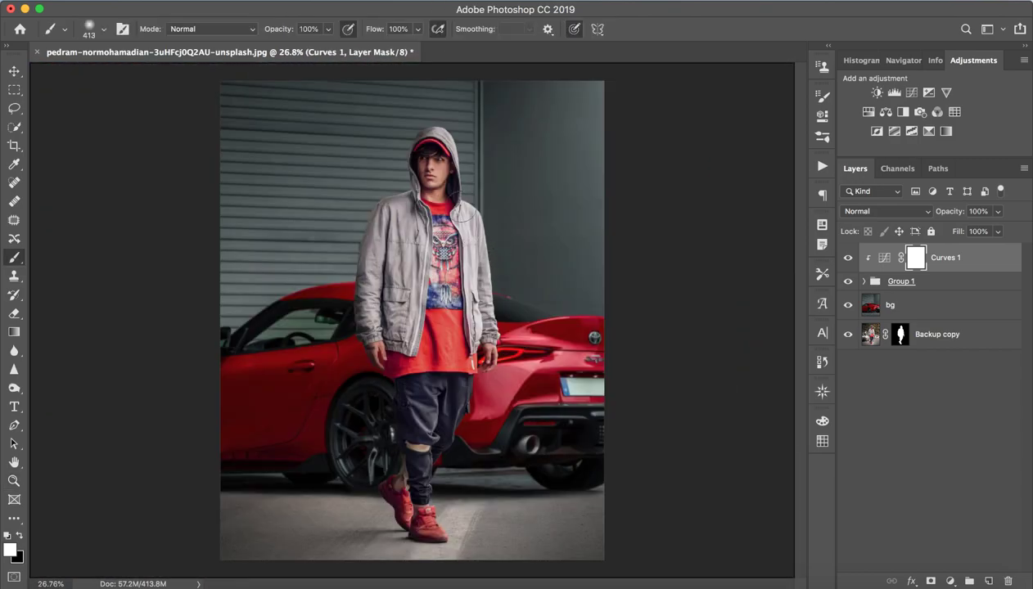
# - On the Red channel of Curves 1, slightly lift the shadows
pyautogui.doubleClick(883, 258)
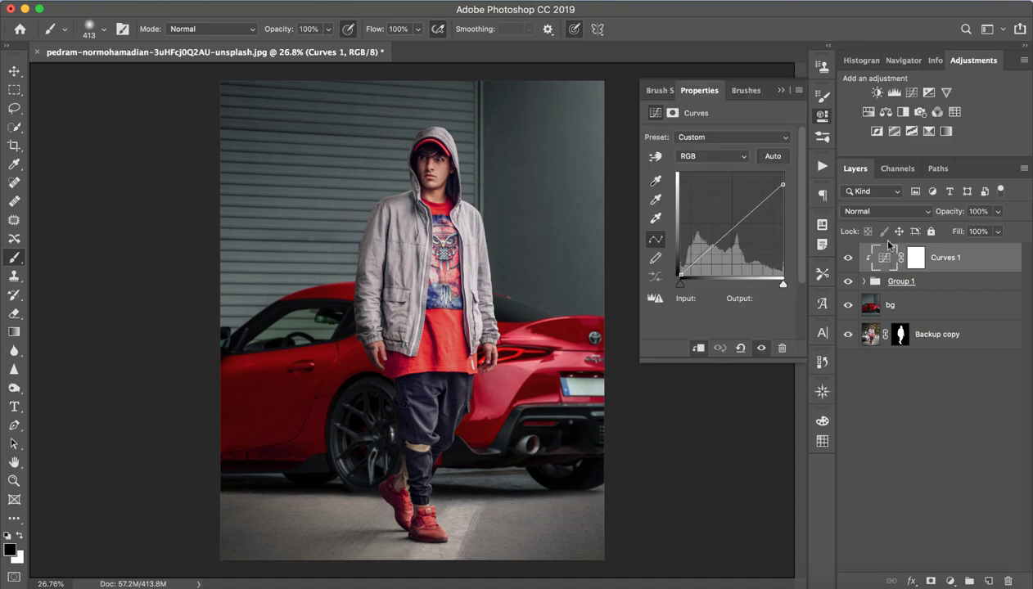
pyautogui.click(714, 157)
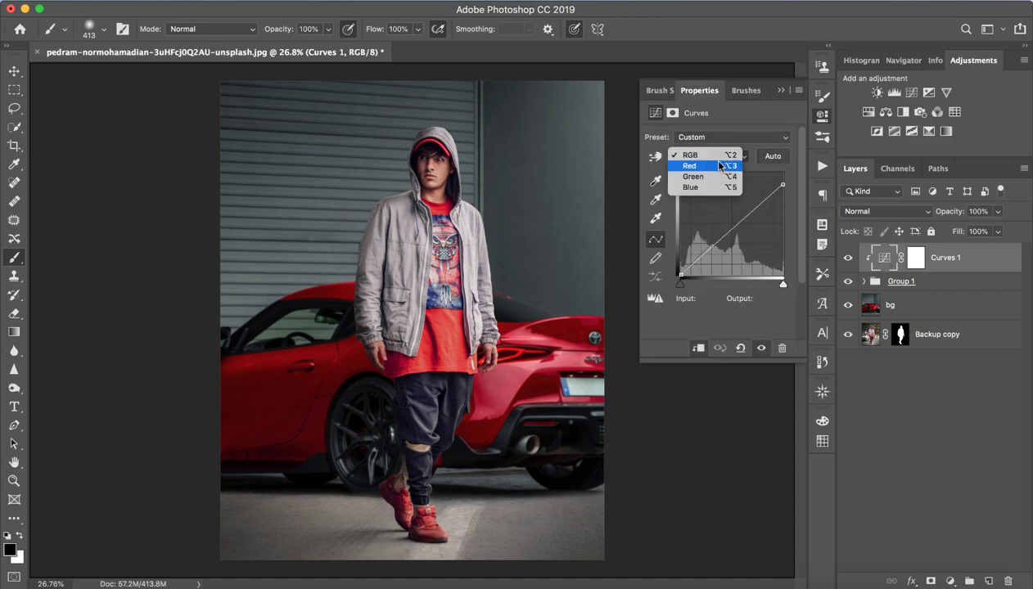
pyautogui.click(696, 167)
pyautogui.moveTo(784, 174)
pyautogui.mouseDown()
pyautogui.moveTo(782, 187)
pyautogui.moveTo(784, 177)
pyautogui.mouseUp()
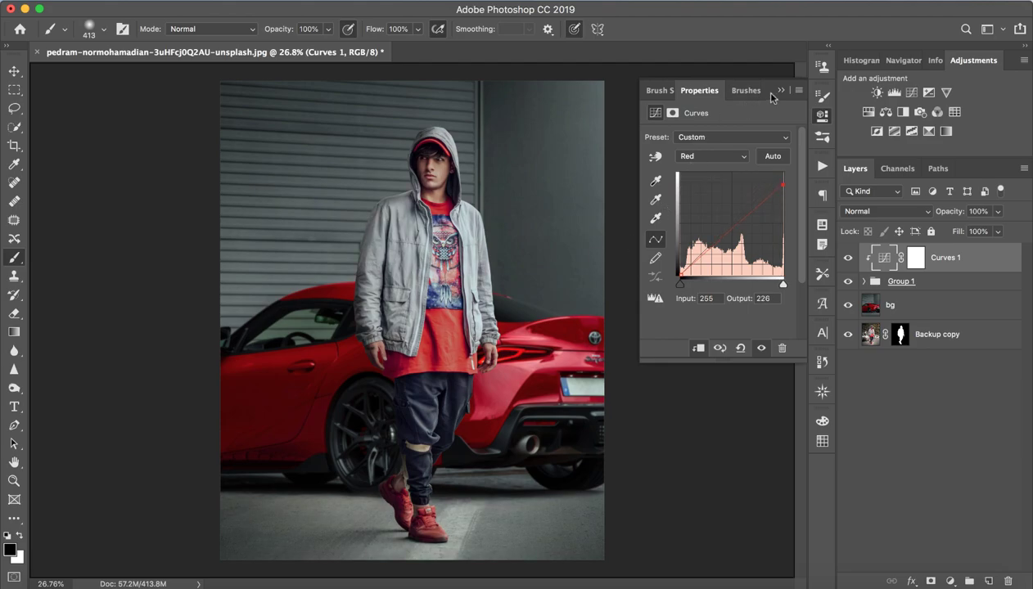
pyautogui.moveTo(784, 185); pyautogui.dragTo(785, 177)
pyautogui.moveTo(679, 278); pyautogui.dragTo(680, 278)
# - Add a Green channel midtone point and nudge it slightly brighter
pyautogui.click(710, 156)
pyautogui.click(709, 169)
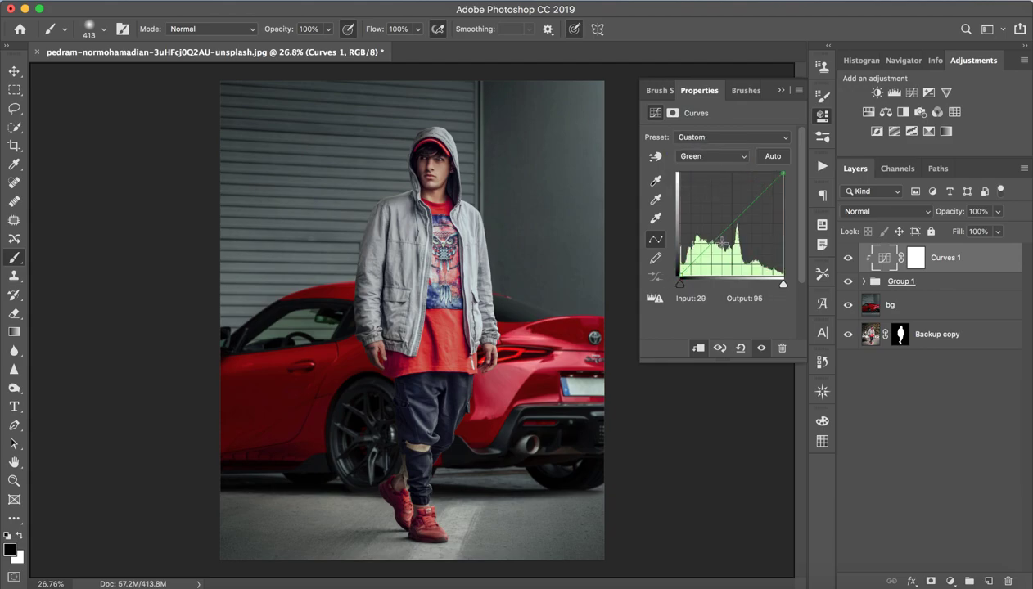
pyautogui.click(725, 229)
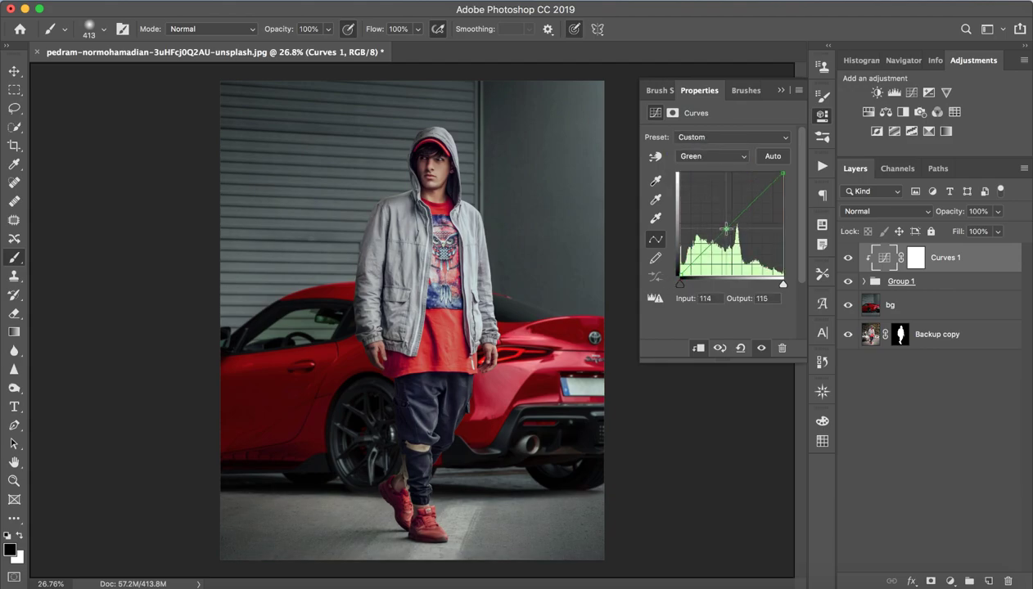
pyautogui.moveTo(725, 228); pyautogui.dragTo(716, 163)
# - Add a gentle Blue channel midtone point, raising input 119 to output 124
pyautogui.click(712, 155)
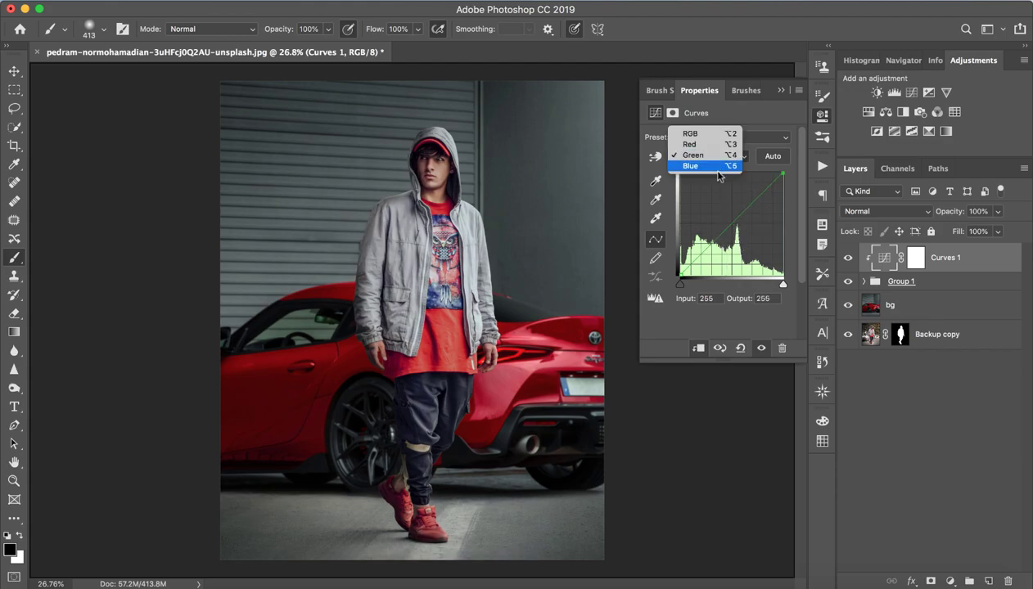
pyautogui.click(696, 163)
pyautogui.moveTo(734, 219); pyautogui.dragTo(732, 220)
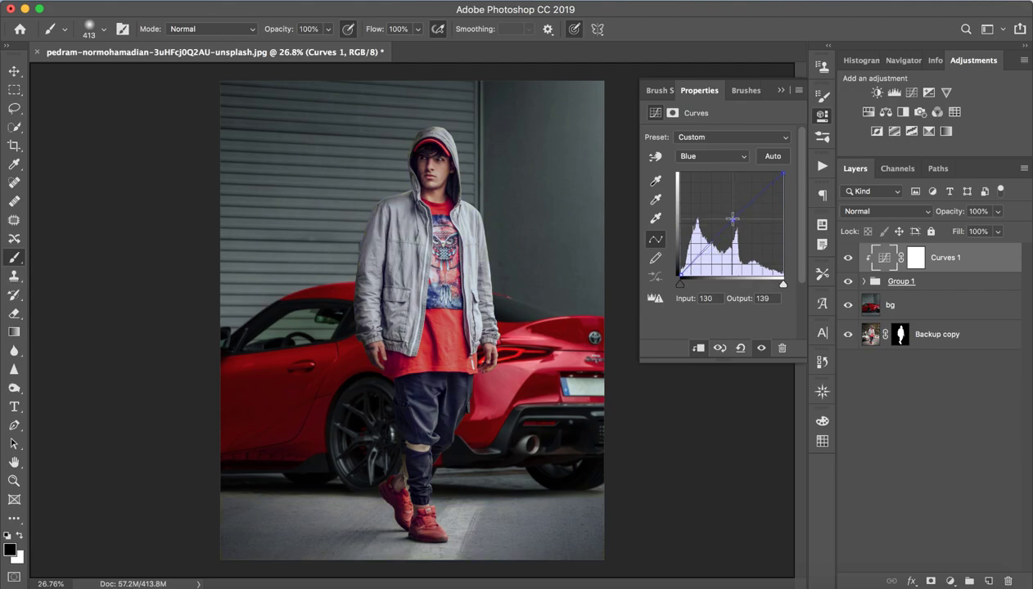
pyautogui.press('Delete')
pyautogui.click(728, 225)
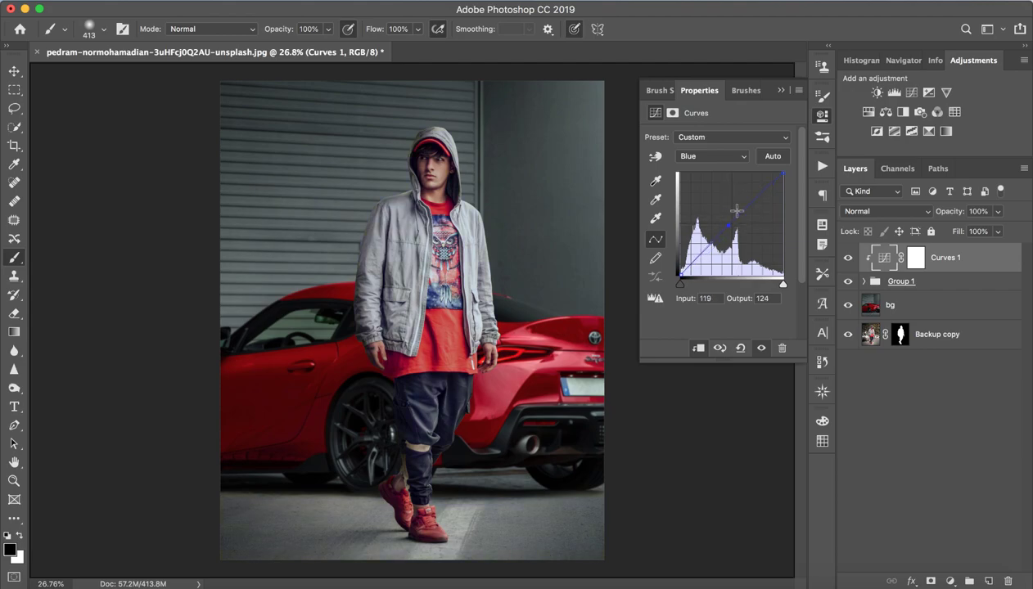
pyautogui.click(778, 91)
# - Zoom on the face and toggle Curves 1 on and off to compare the colour shift
pyautogui.moveTo(501, 138); pyautogui.dragTo(517, 167)
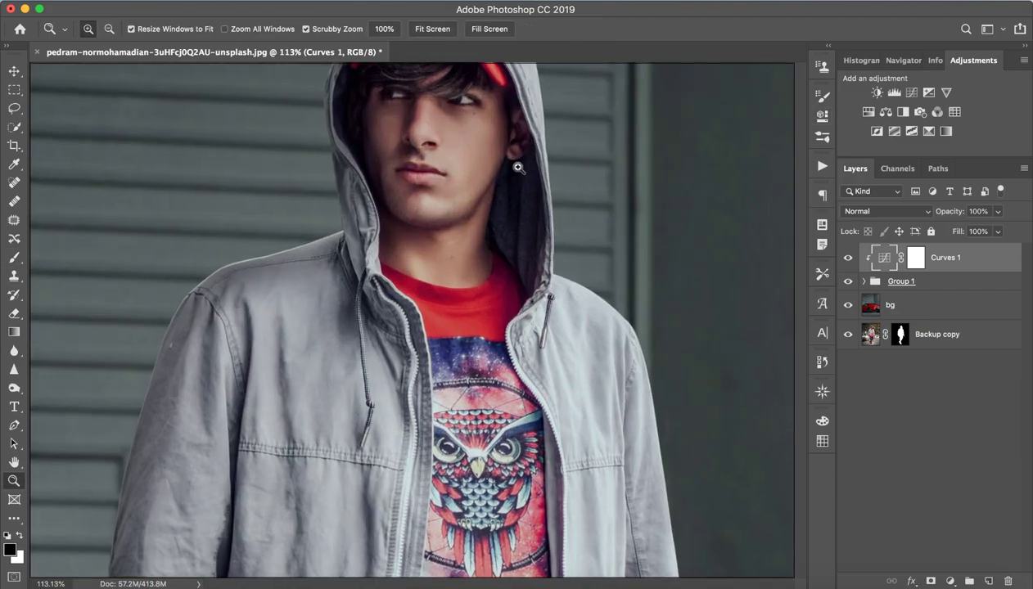
pyautogui.click(846, 258)
pyautogui.click(847, 259)
pyautogui.click(846, 259)
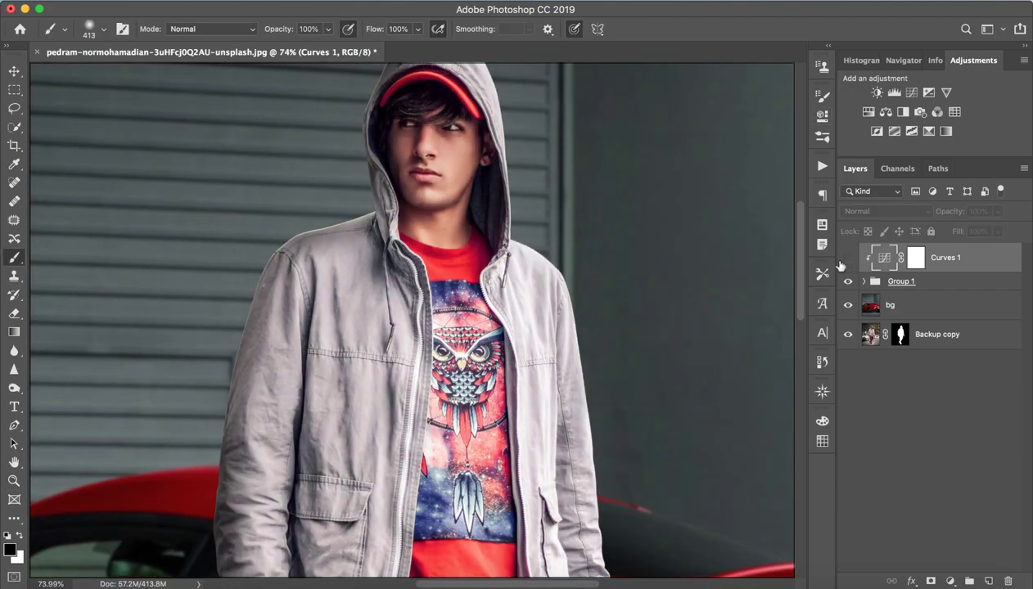
pyautogui.click(843, 259)
pyautogui.click(843, 259)
pyautogui.click(846, 259)
pyautogui.press('z')
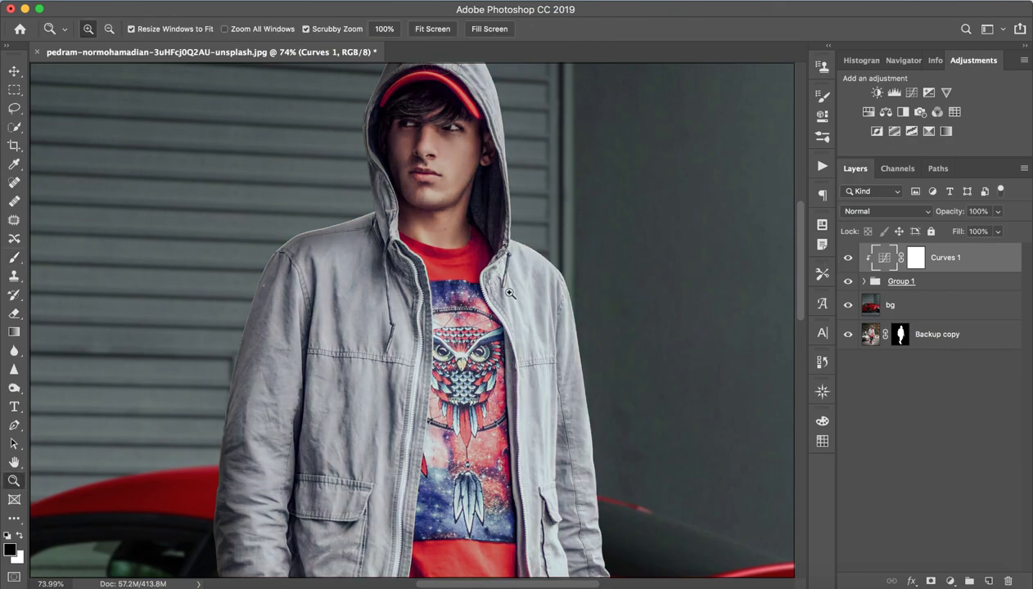
pyautogui.moveTo(504, 290); pyautogui.dragTo(430, 292)
pyautogui.press('b')
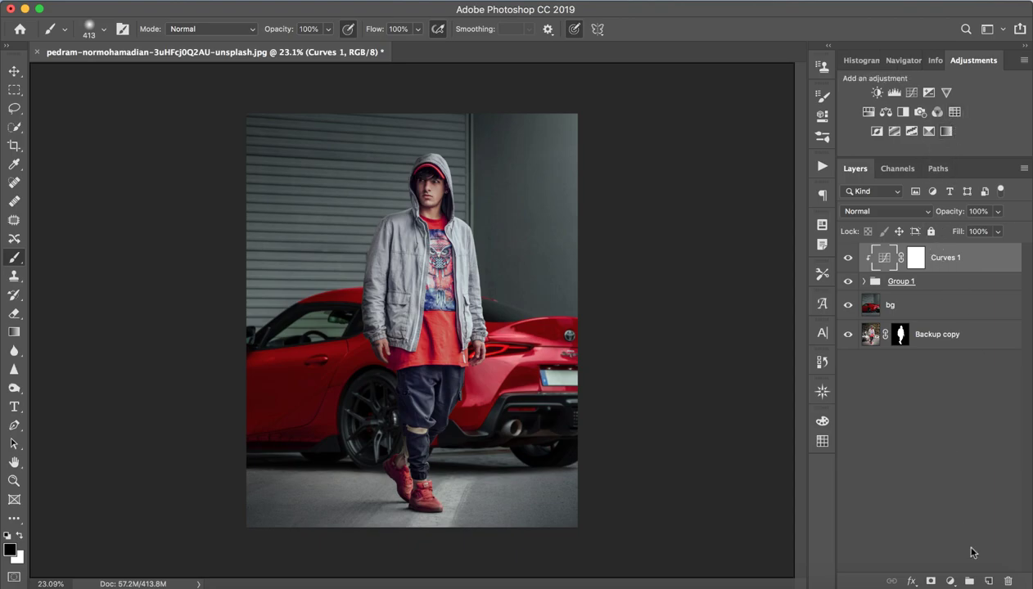
# - Add a new Layer 2 inside Group 1 above Backup, clipped to Backup
pyautogui.click(988, 581)
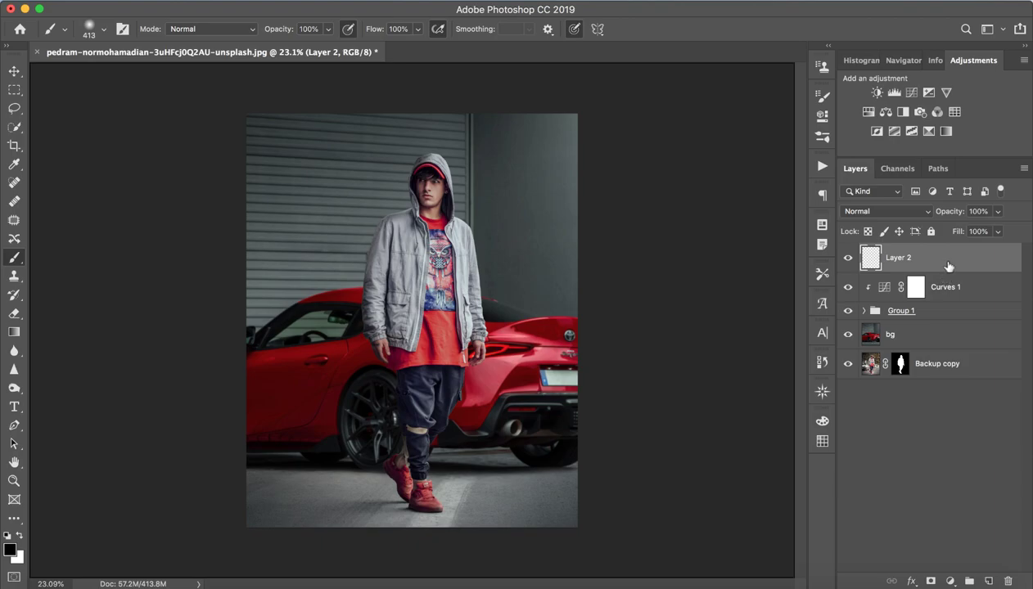
pyautogui.doubleClick(922, 310)
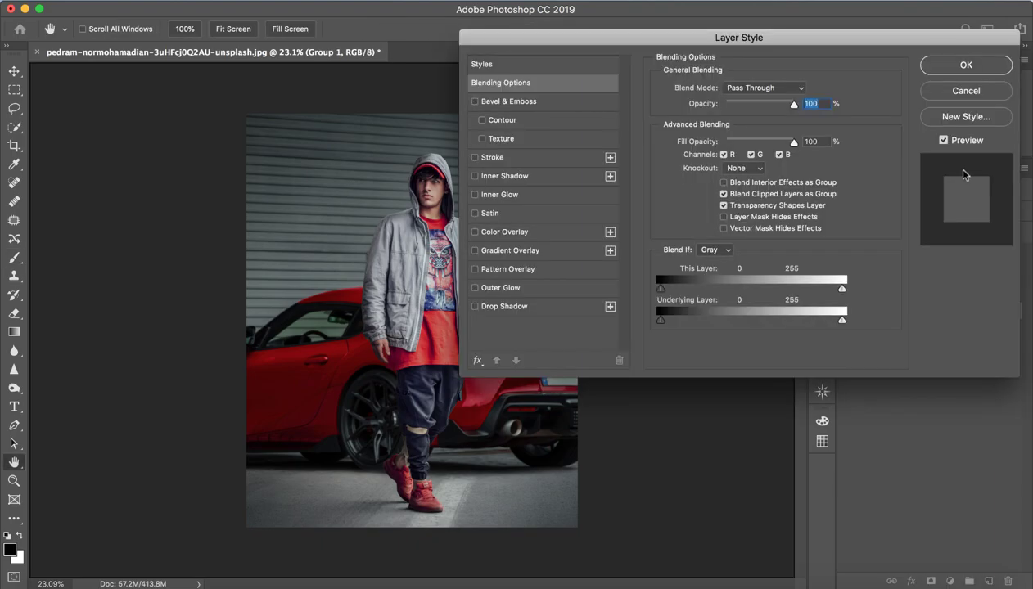
pyautogui.click(966, 91)
pyautogui.click(865, 311)
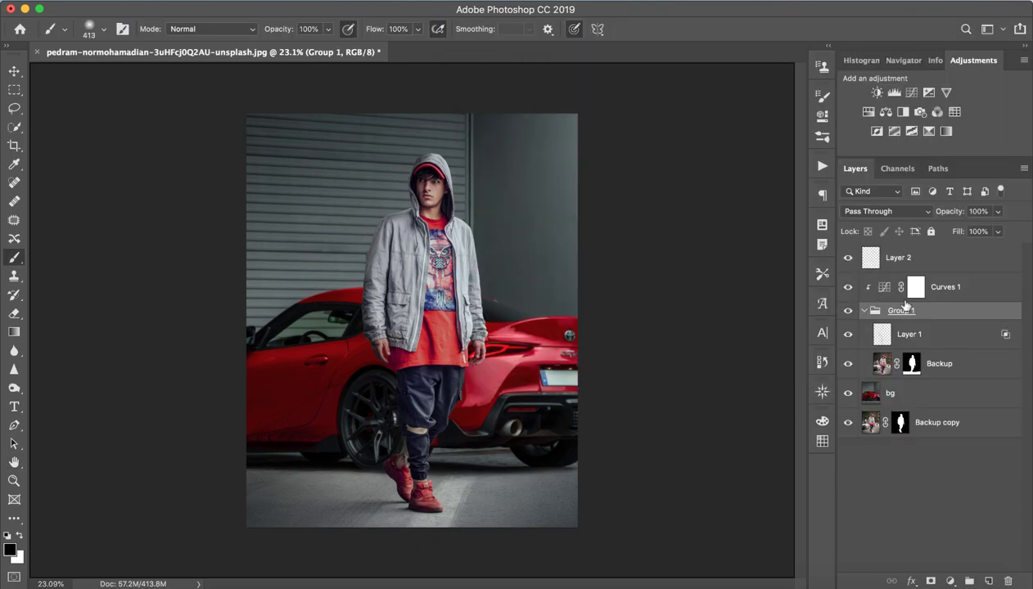
pyautogui.moveTo(912, 271); pyautogui.dragTo(963, 347)
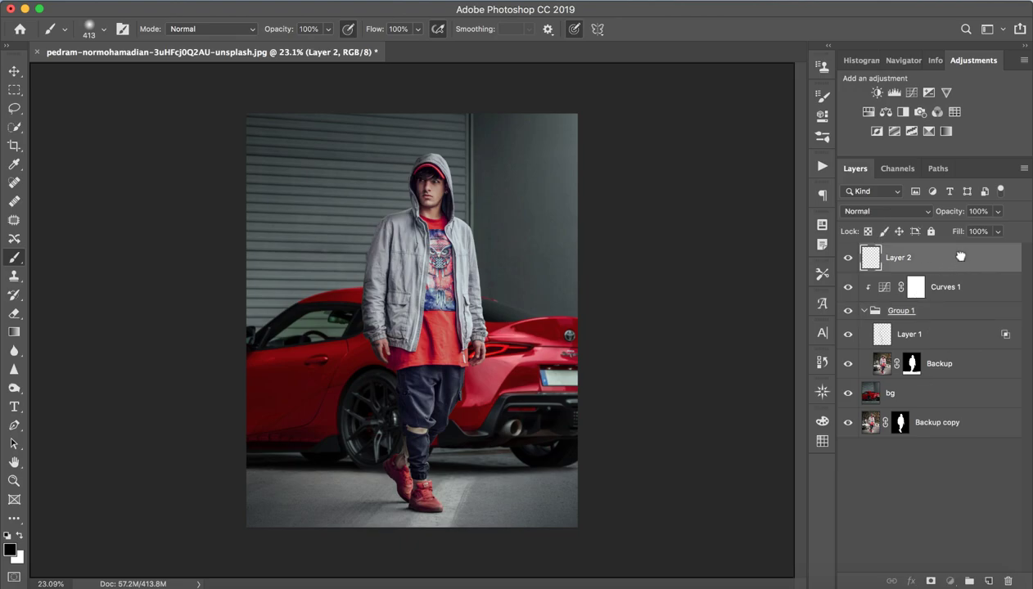
pyautogui.keyDown('alt'); pyautogui.click(954, 346); pyautogui.keyUp('alt')
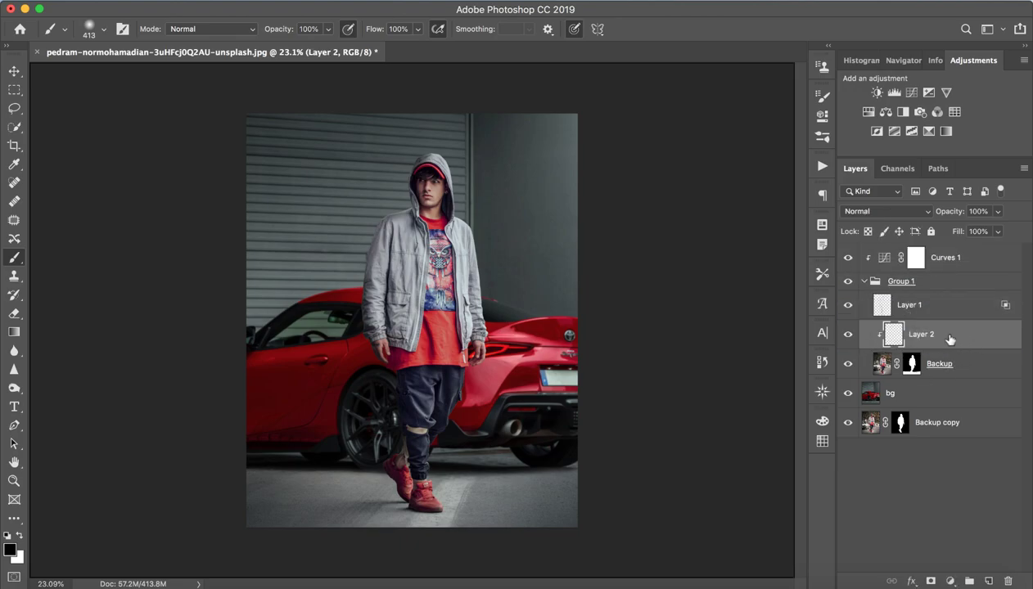
# - Paint white along the hood's edge and, with a size 99 brush, the jacket's right edge
pyautogui.moveTo(472, 161)
pyautogui.mouseDown()
pyautogui.moveTo(546, 138)
pyautogui.moveTo(517, 150)
pyautogui.mouseUp()
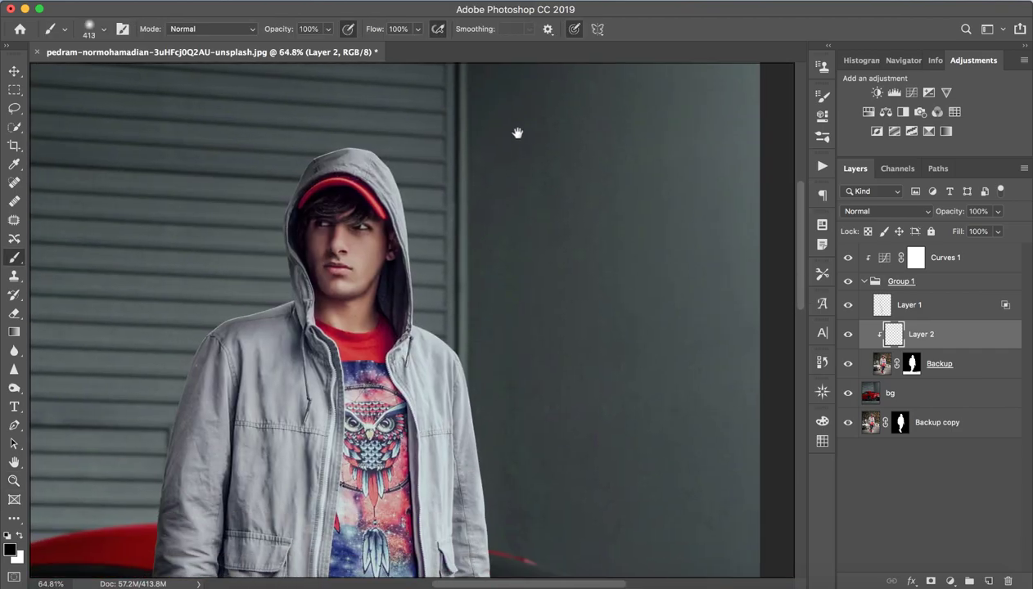
pyautogui.click(19, 535)
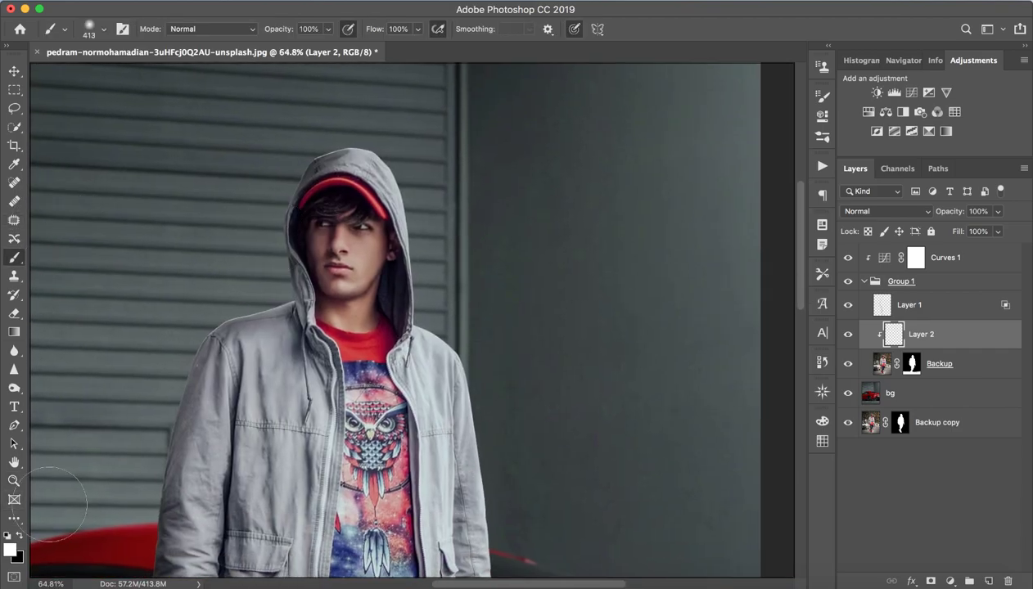
pyautogui.moveTo(361, 156); pyautogui.dragTo(393, 205)
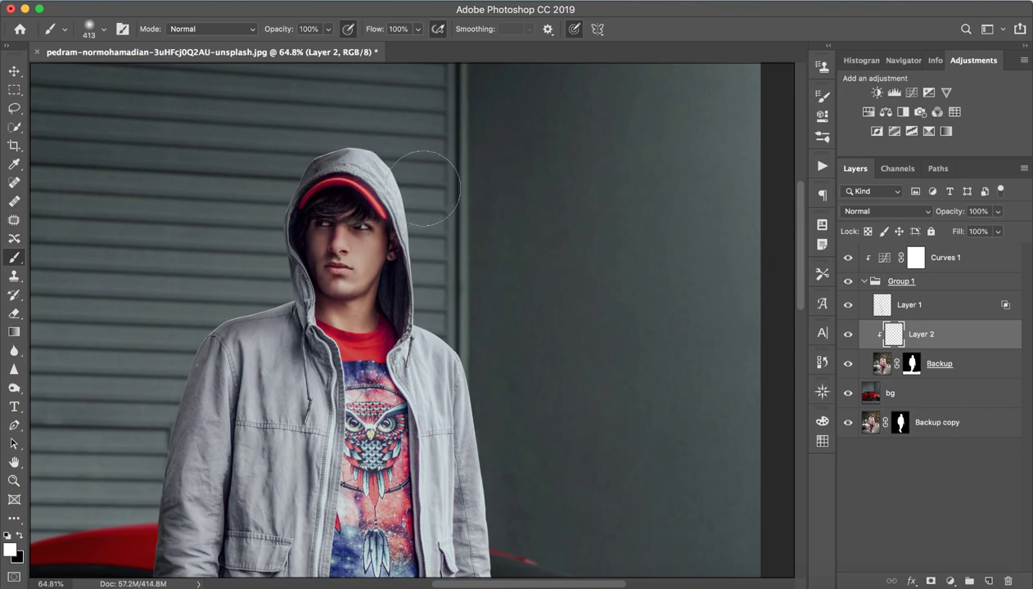
pyautogui.hotkey('ctrl', 'z')
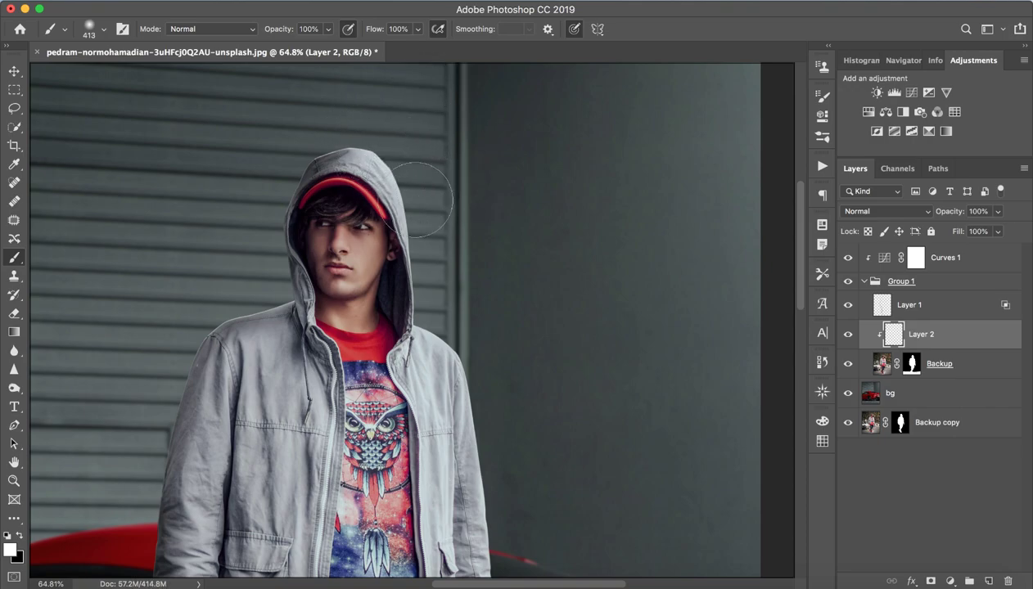
pyautogui.hotkey('ctrl', 'shift', 'z')
pyautogui.moveTo(526, 182); pyautogui.dragTo(444, 183)
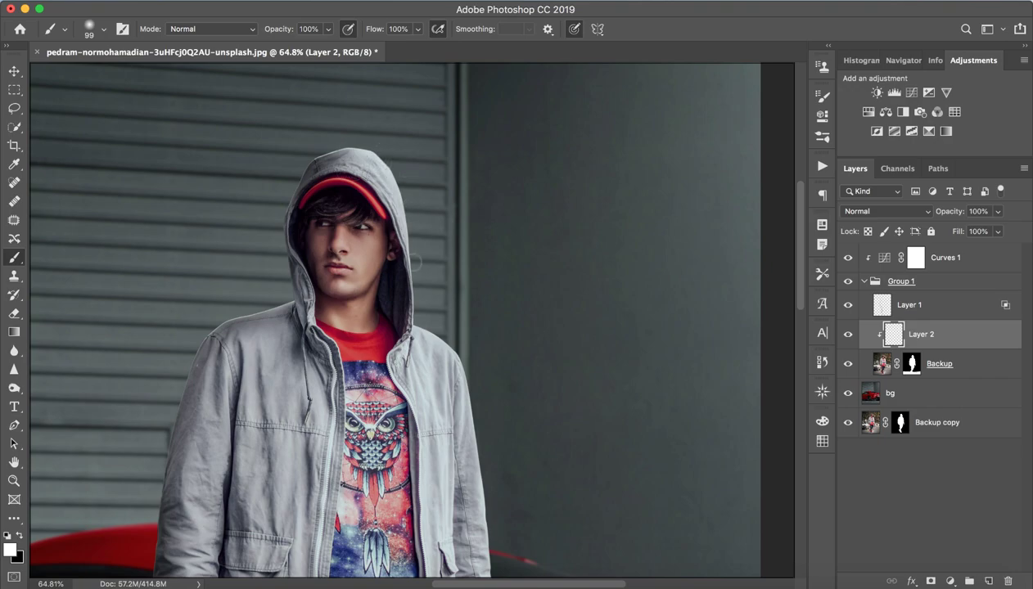
pyautogui.moveTo(434, 340); pyautogui.dragTo(424, 204)
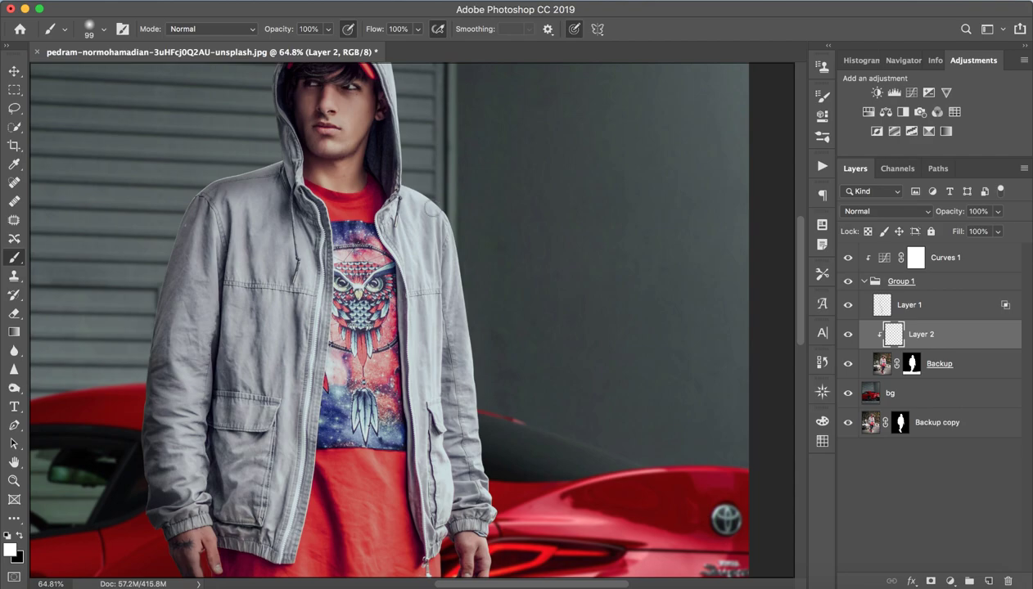
pyautogui.moveTo(453, 323)
pyautogui.mouseDown()
pyautogui.moveTo(461, 238)
pyautogui.moveTo(450, 180)
pyautogui.mouseUp()
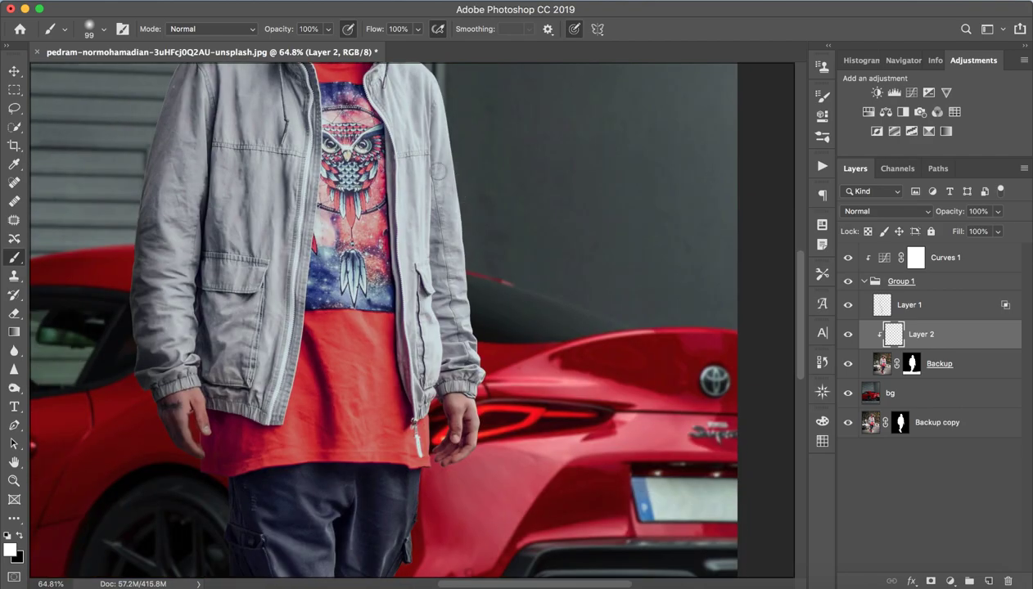
pyautogui.moveTo(432, 215); pyautogui.dragTo(431, 244)
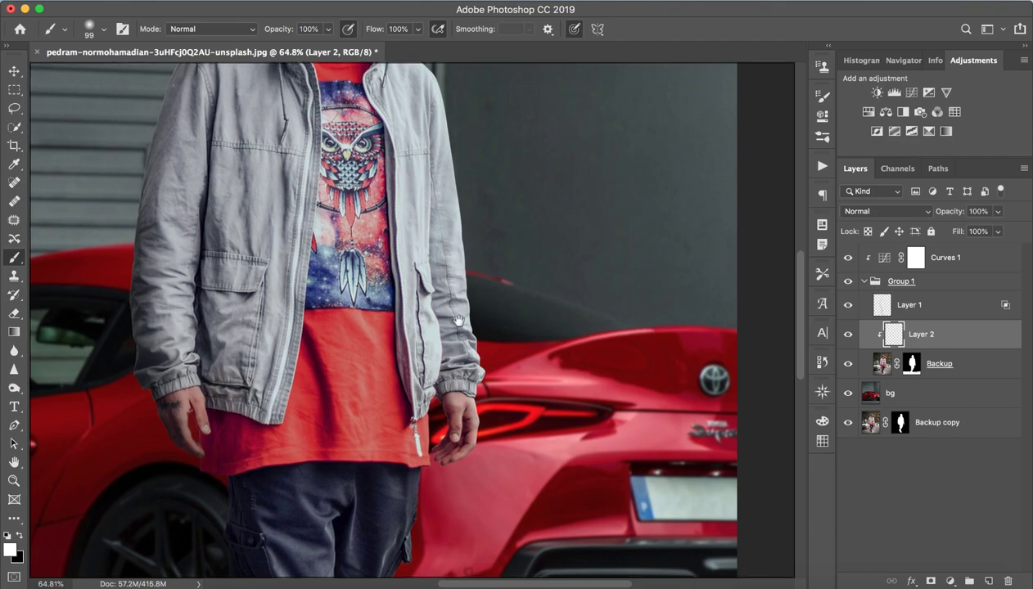
# - Pan down to the shoes, paint along the lower trousers, then zoom out to the whole composite
pyautogui.scroll(-3, 452, 266)
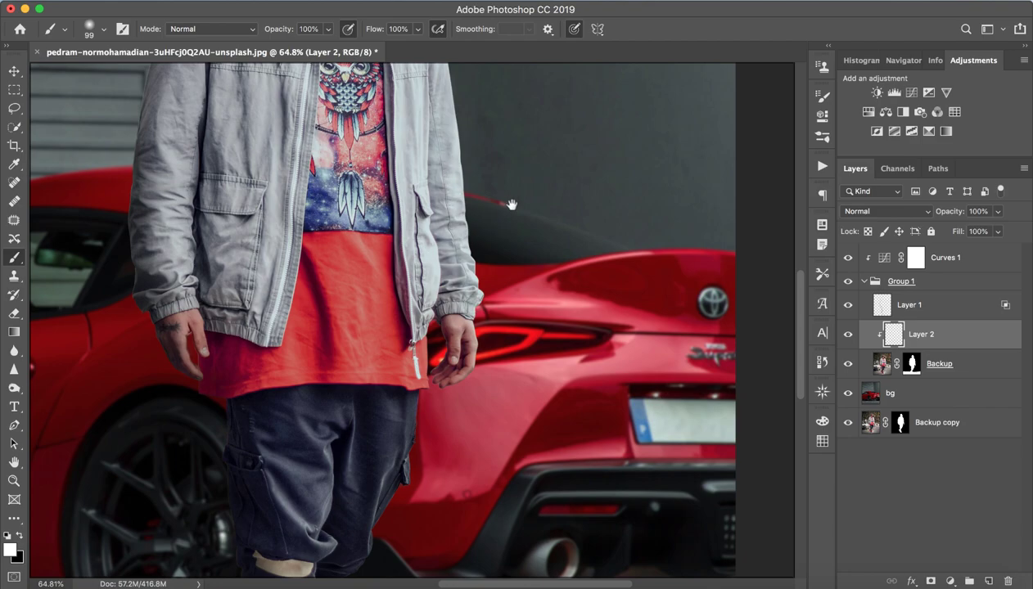
pyautogui.moveTo(510, 204); pyautogui.dragTo(532, 204)
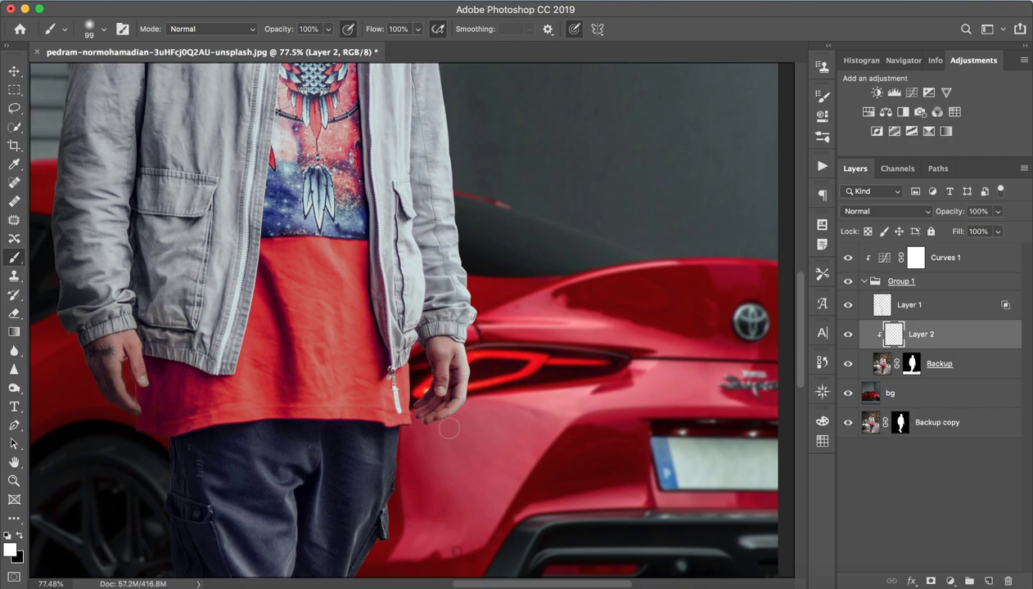
pyautogui.moveTo(456, 436); pyautogui.dragTo(486, 305)
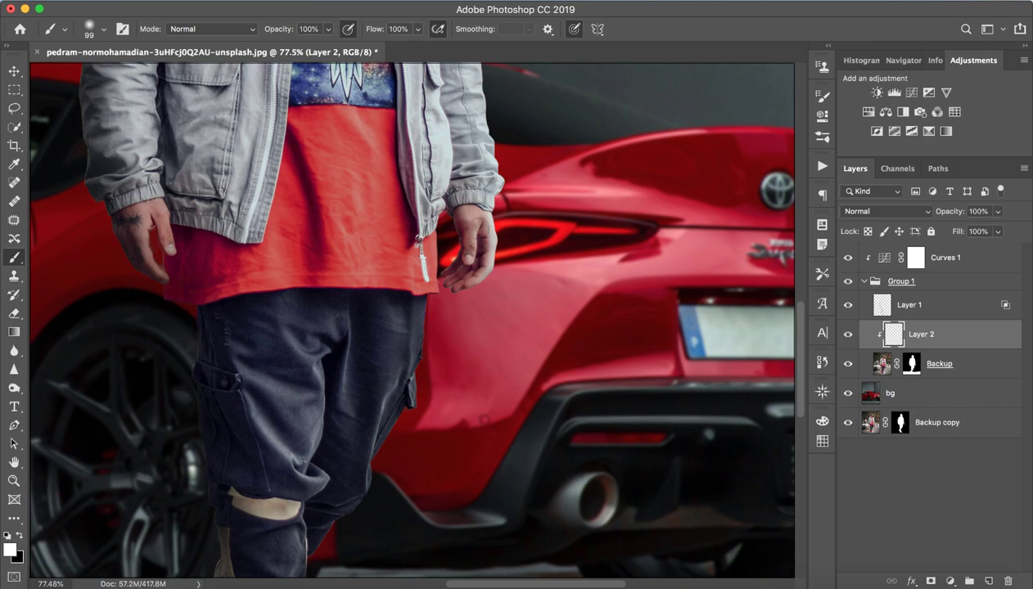
pyautogui.moveTo(440, 352); pyautogui.dragTo(462, 263)
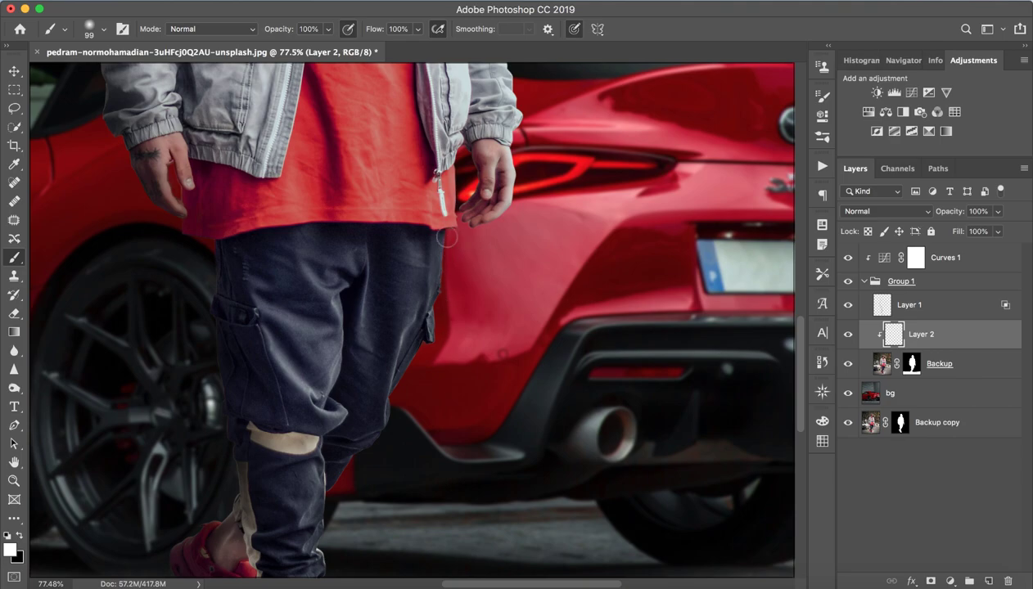
pyautogui.moveTo(431, 344); pyautogui.dragTo(456, 218)
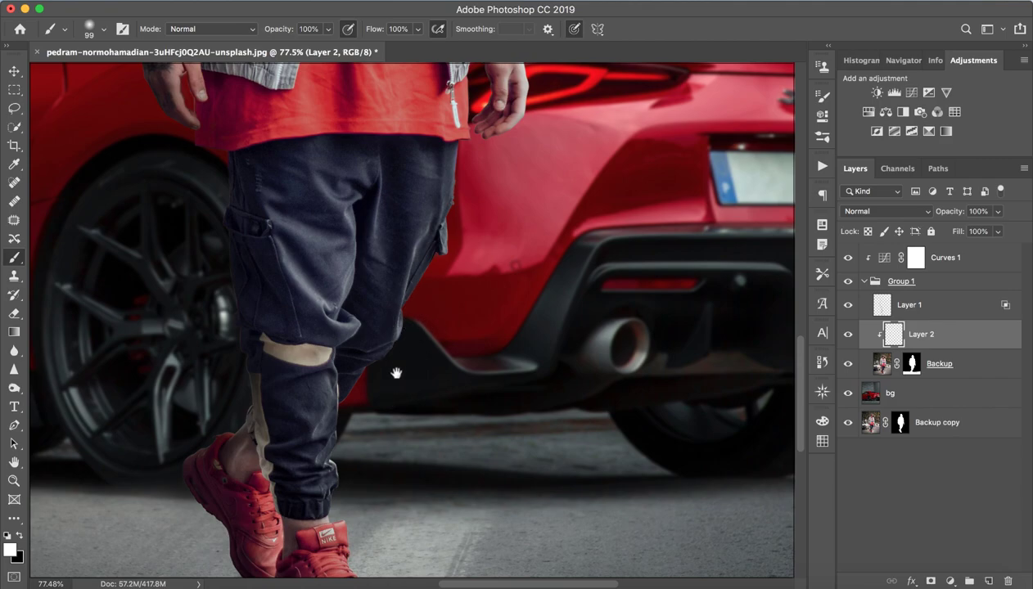
pyautogui.moveTo(392, 369); pyautogui.dragTo(425, 254)
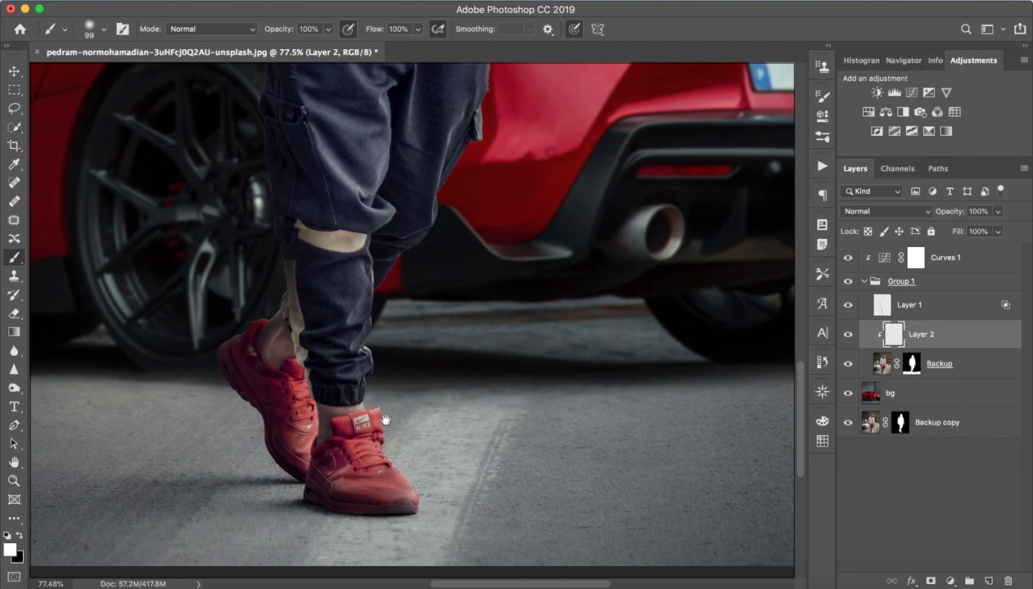
pyautogui.moveTo(381, 415)
pyautogui.mouseDown()
pyautogui.moveTo(403, 270)
pyautogui.moveTo(413, 272)
pyautogui.mouseUp()
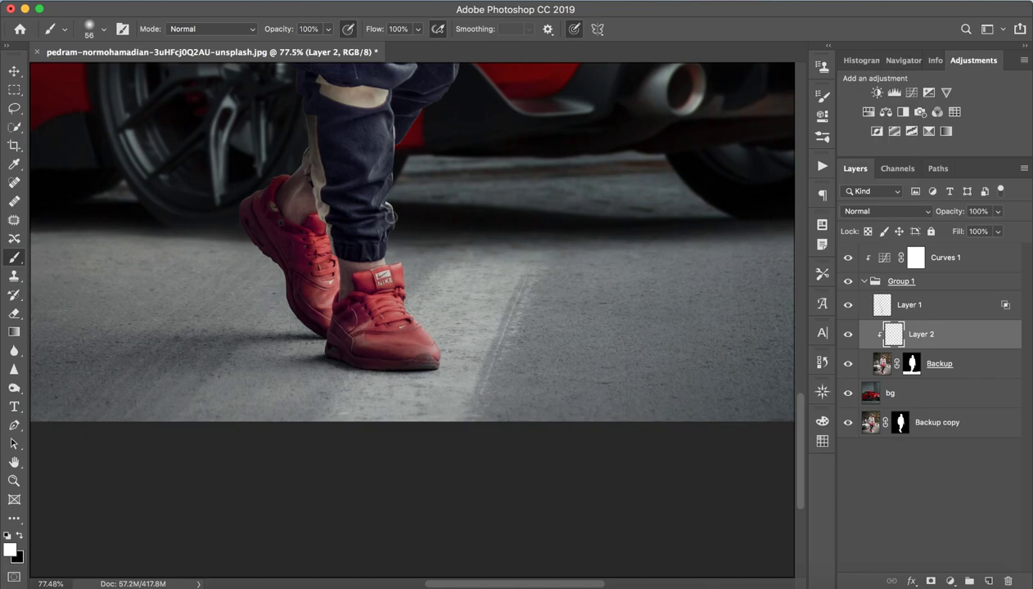
pyautogui.moveTo(389, 191); pyautogui.dragTo(415, 144)
pyautogui.scroll(2, 406, 156)
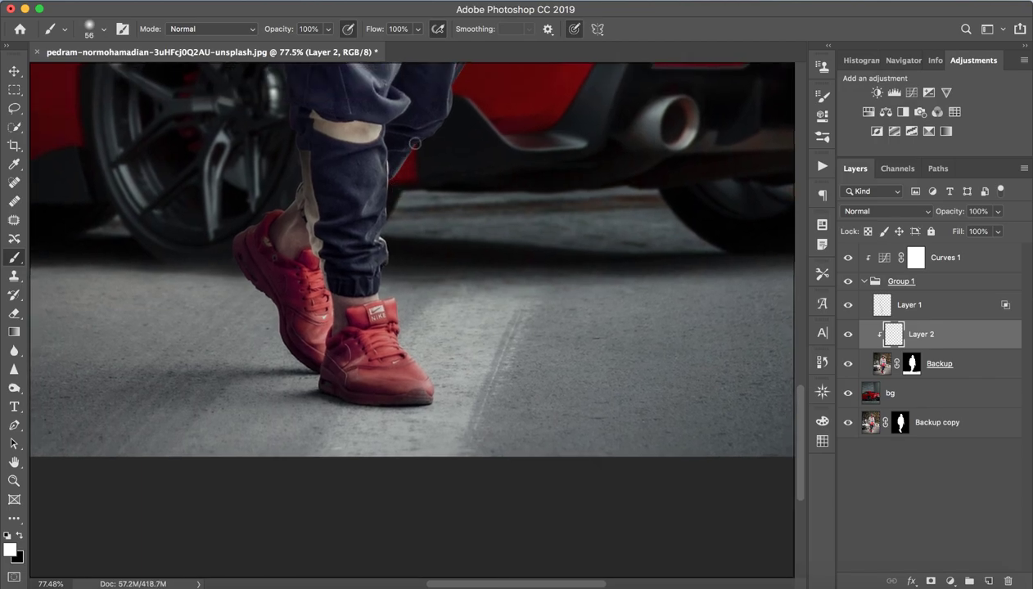
pyautogui.moveTo(473, 164); pyautogui.dragTo(385, 164)
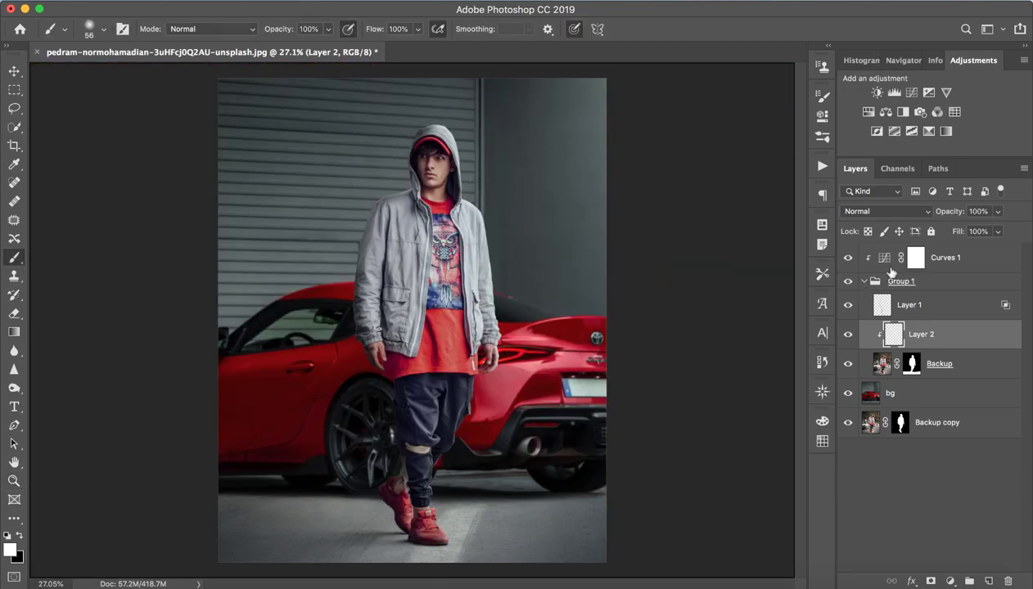
# - Toggle Layer 2 to compare, then select Curves 1 and collapse Group 1
pyautogui.click(848, 337)
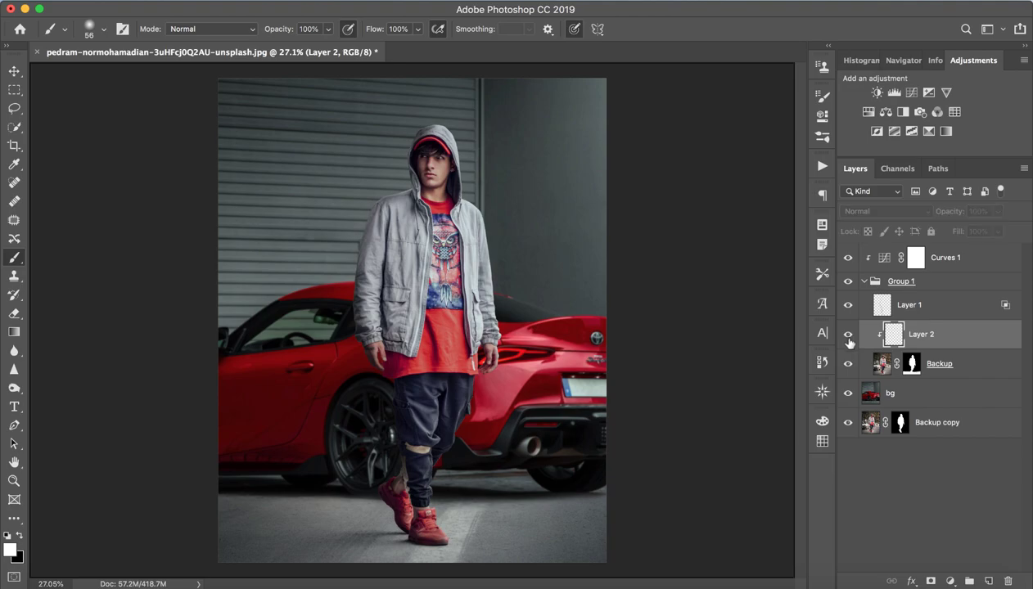
pyautogui.click(849, 343)
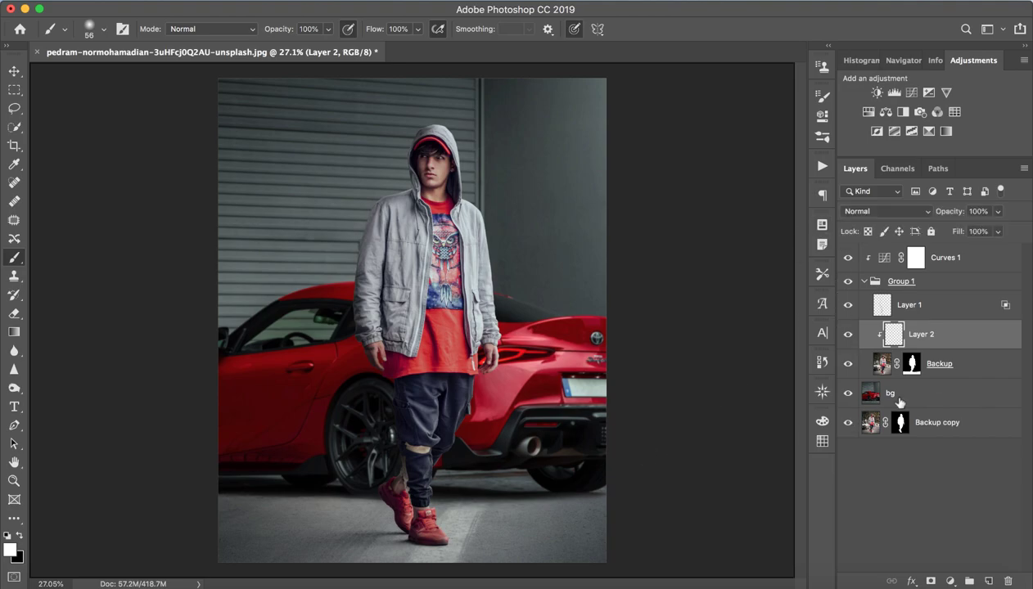
pyautogui.click(989, 263)
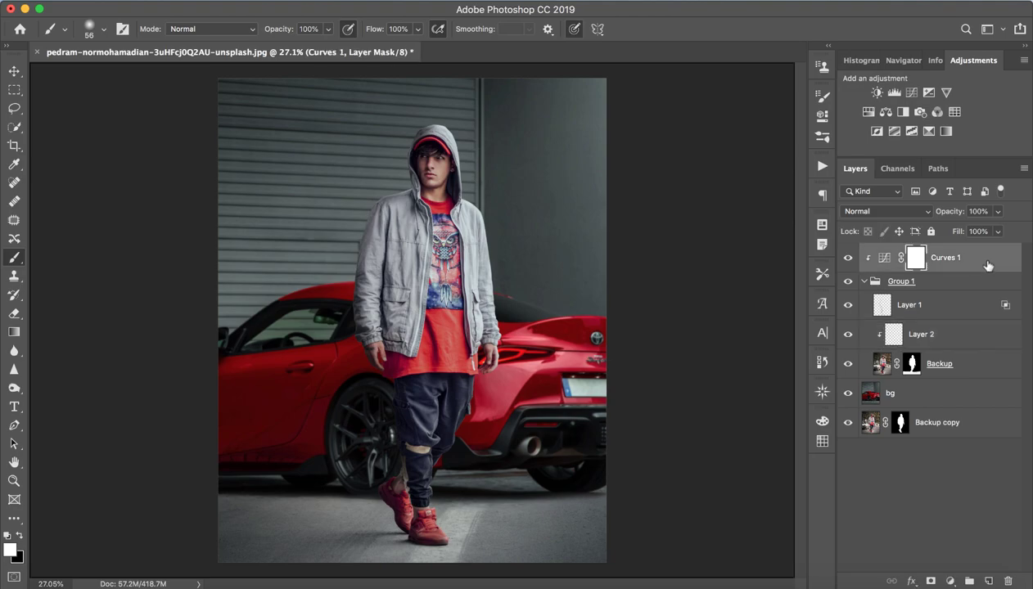
pyautogui.click(863, 281)
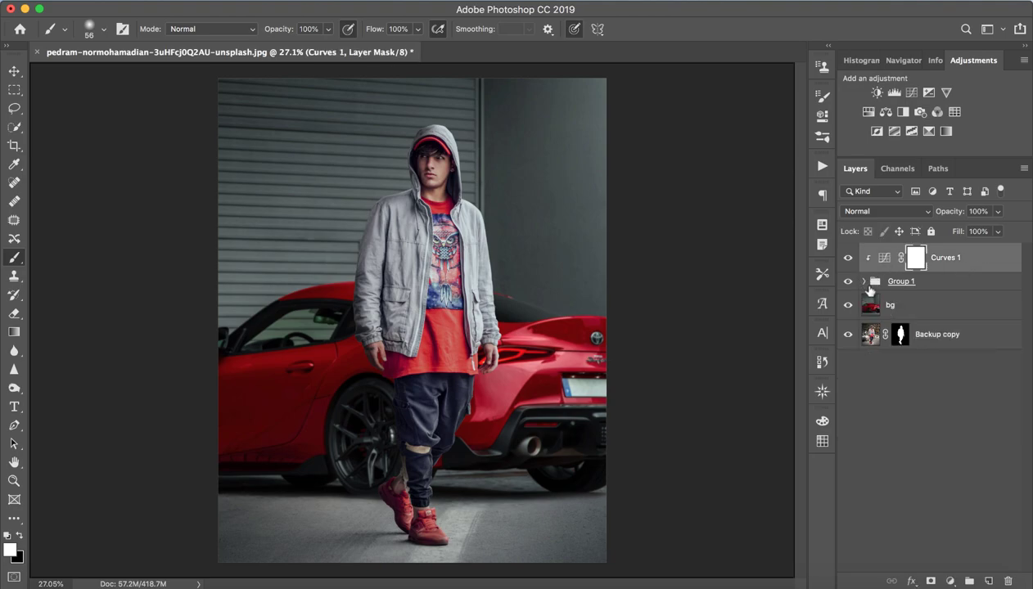
# - Add a Curves 2 adjustment on top lifting midtones from input 118 to output 131
pyautogui.click(911, 93)
pyautogui.moveTo(722, 234); pyautogui.dragTo(732, 223)
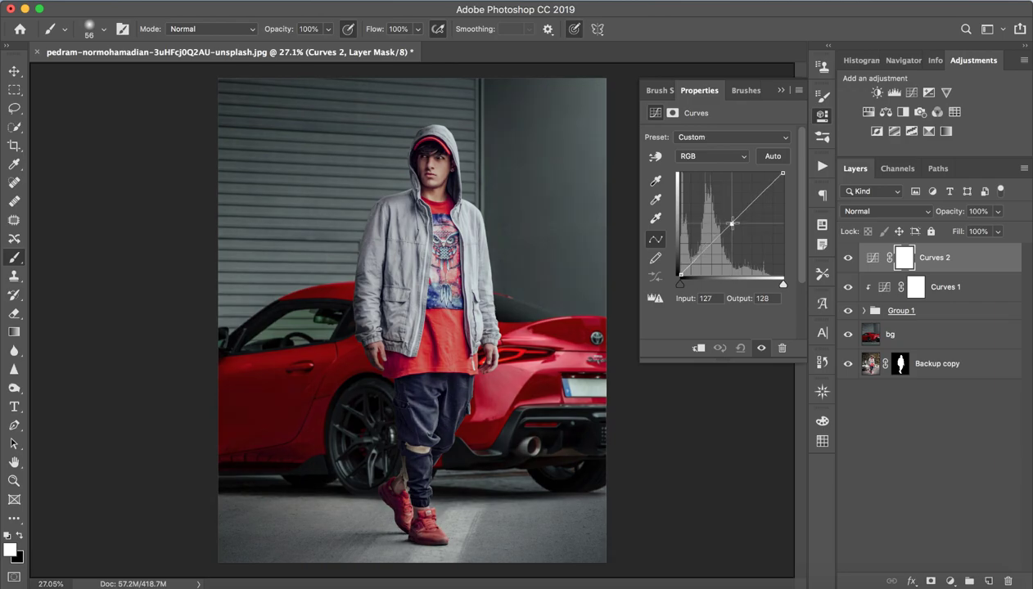
pyautogui.press('F1')
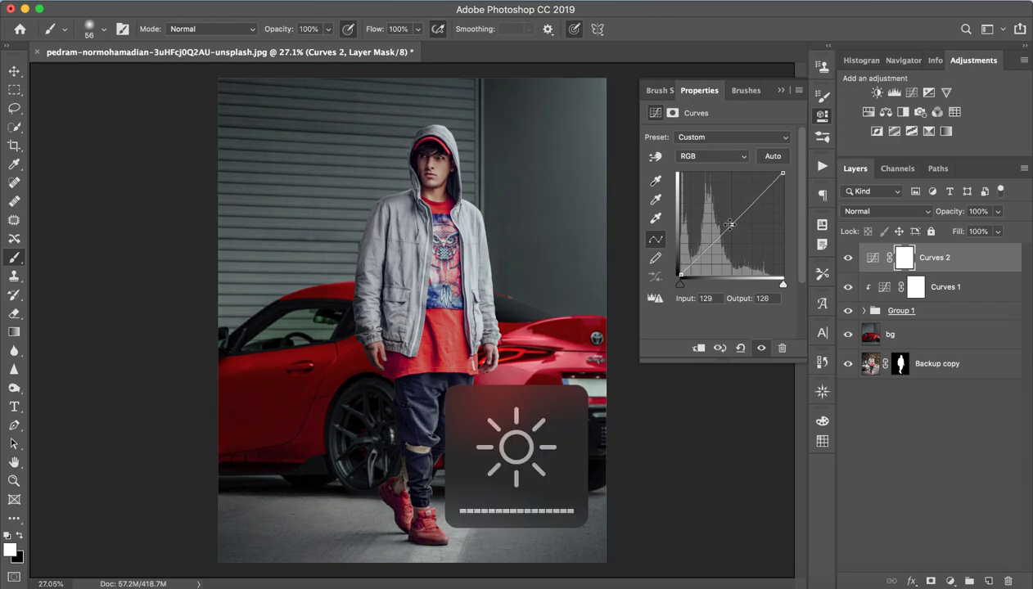
pyautogui.moveTo(730, 224); pyautogui.dragTo(729, 222)
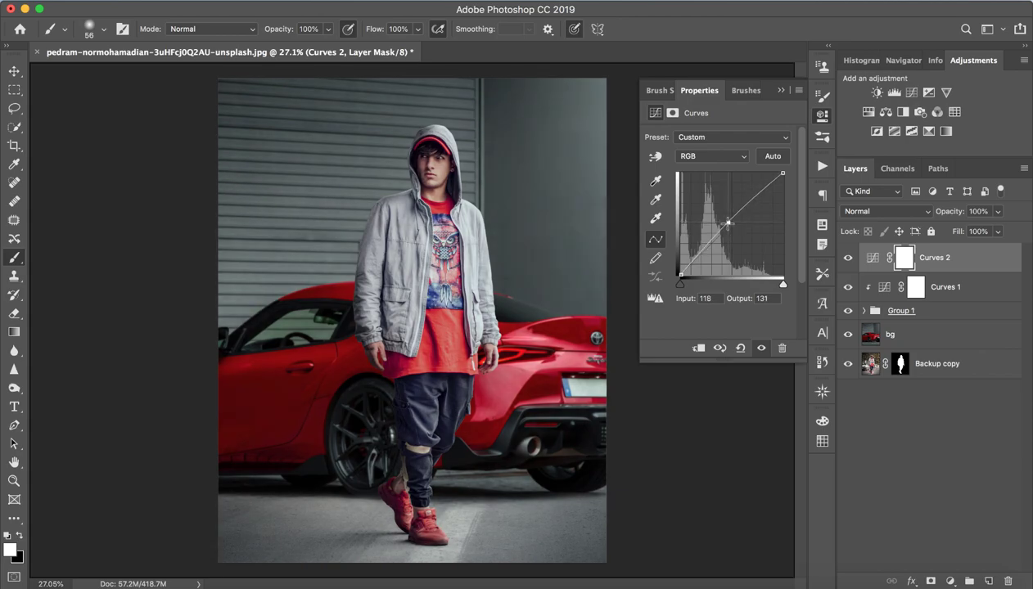
pyautogui.click(781, 91)
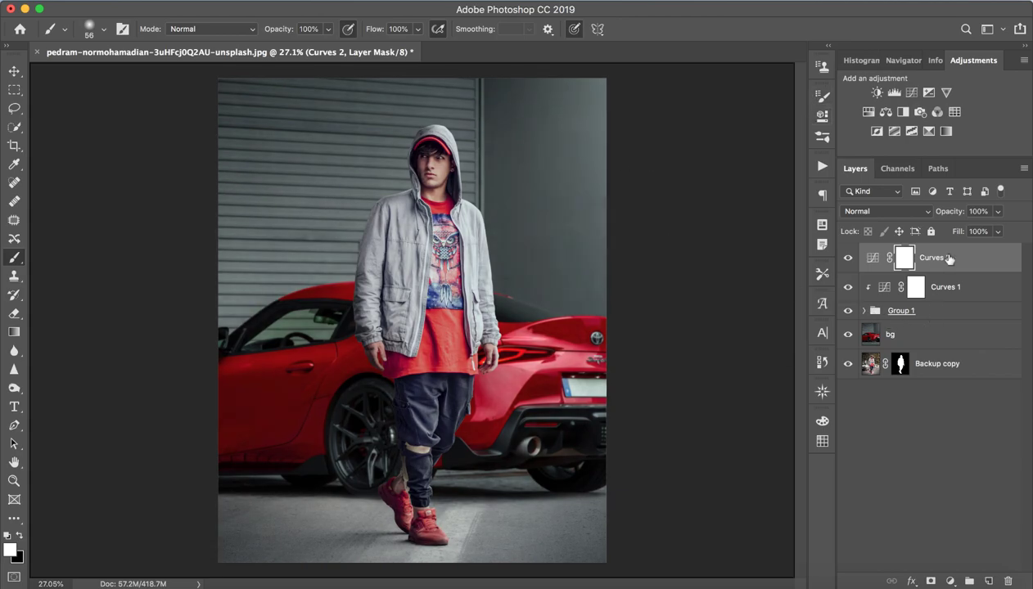
pyautogui.click(14, 108)
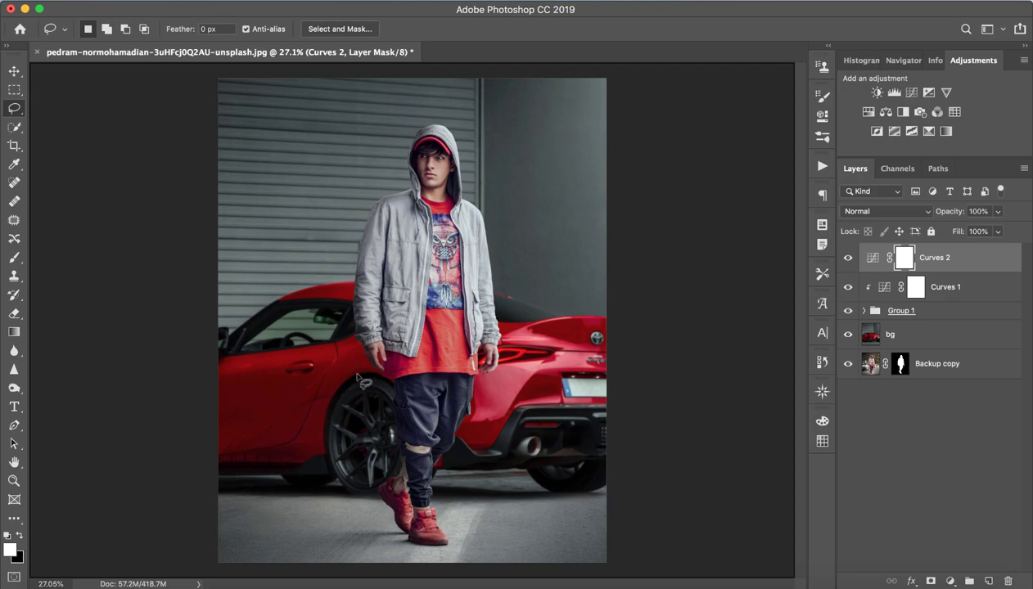
# - Lasso a diagonal band across the man and car so the Curves 2 mask brightens only it
pyautogui.moveTo(216, 540)
pyautogui.mouseDown()
pyautogui.moveTo(480, 83)
pyautogui.moveTo(582, 77)
pyautogui.moveTo(685, 172)
pyautogui.moveTo(657, 302)
pyautogui.moveTo(297, 530)
pyautogui.moveTo(223, 558)
pyautogui.moveTo(203, 530)
pyautogui.mouseUp()
pyautogui.hotkey('ctrl', 'd')
pyautogui.hotkey('ctrl', 'z')
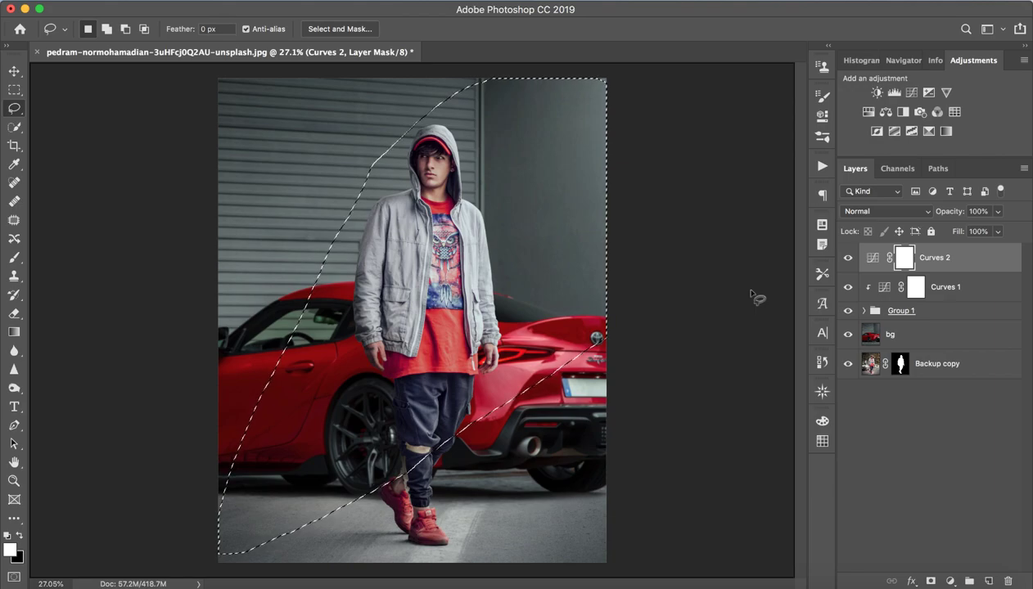
pyautogui.press('x')
pyautogui.hotkey('alt', 'BackSpace')
pyautogui.hotkey('ctrl', 'shift', 'i')
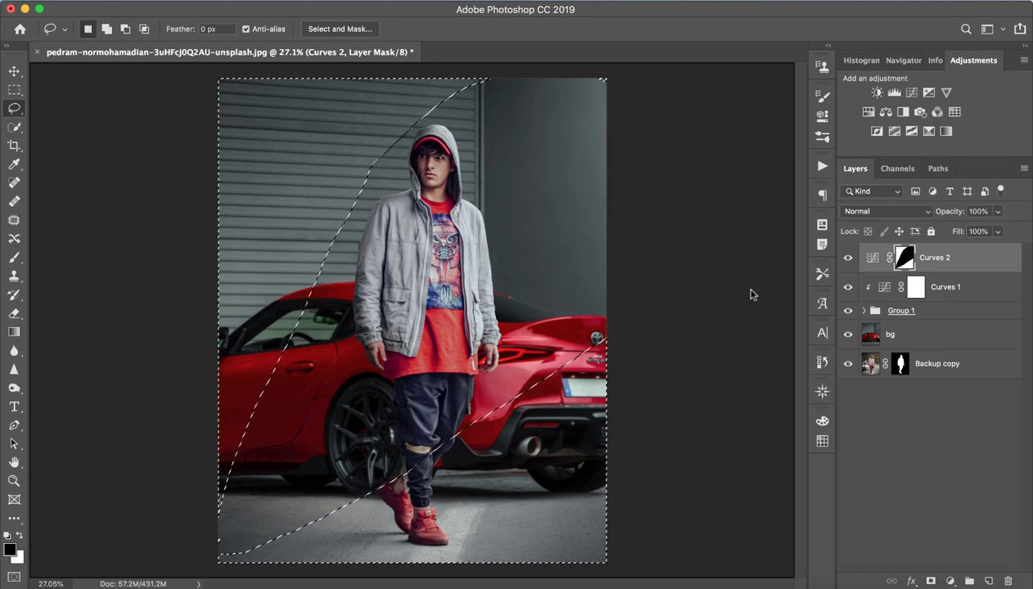
pyautogui.hotkey('alt', 'BackSpace')
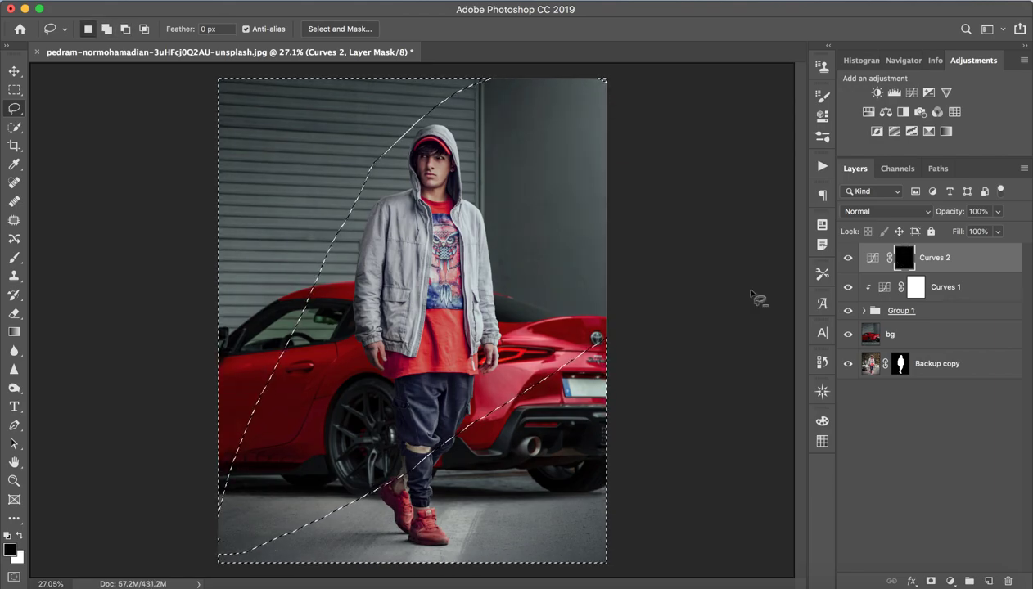
pyautogui.press('x')
pyautogui.hotkey('alt', 'BackSpace')
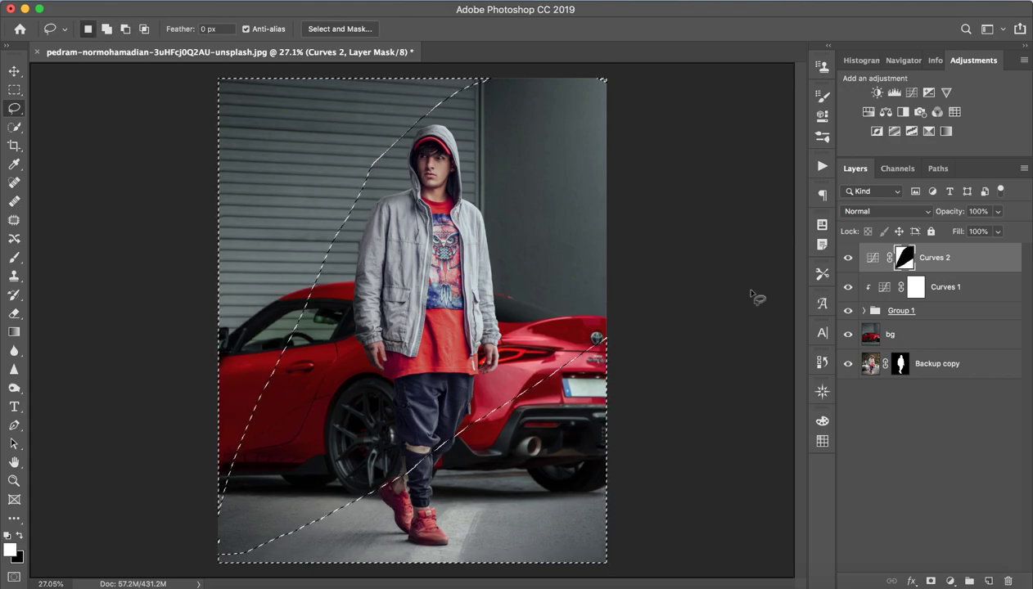
pyautogui.hotkey('ctrl', 'd')
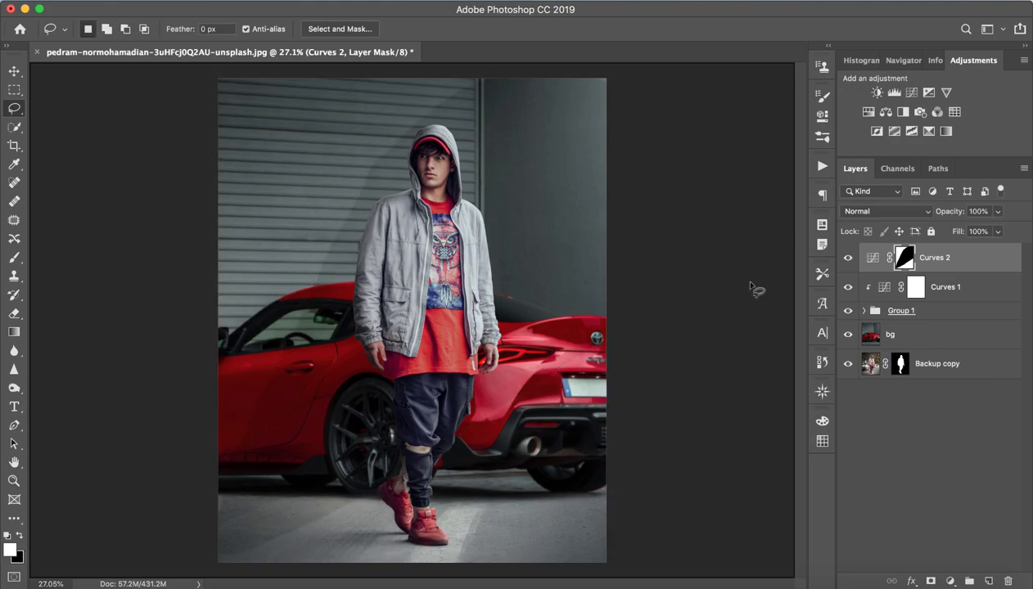
pyautogui.hotkey('ctrl', 'i')
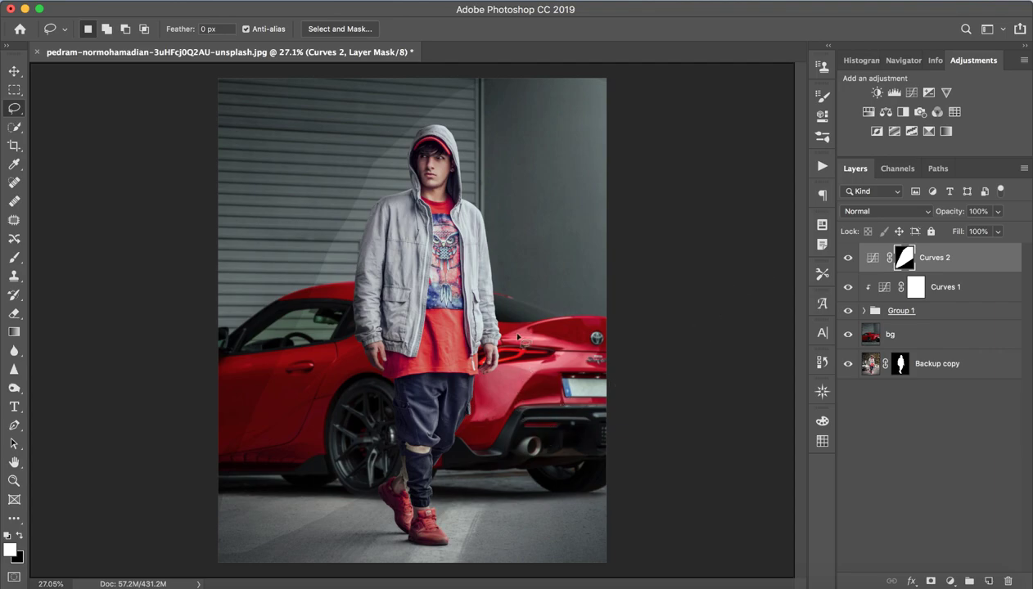
# - Soften the beam's edges with a Gaussian Blur on the Curves 2 mask
pyautogui.click(353, 2)
pyautogui.moveTo(360, 162)
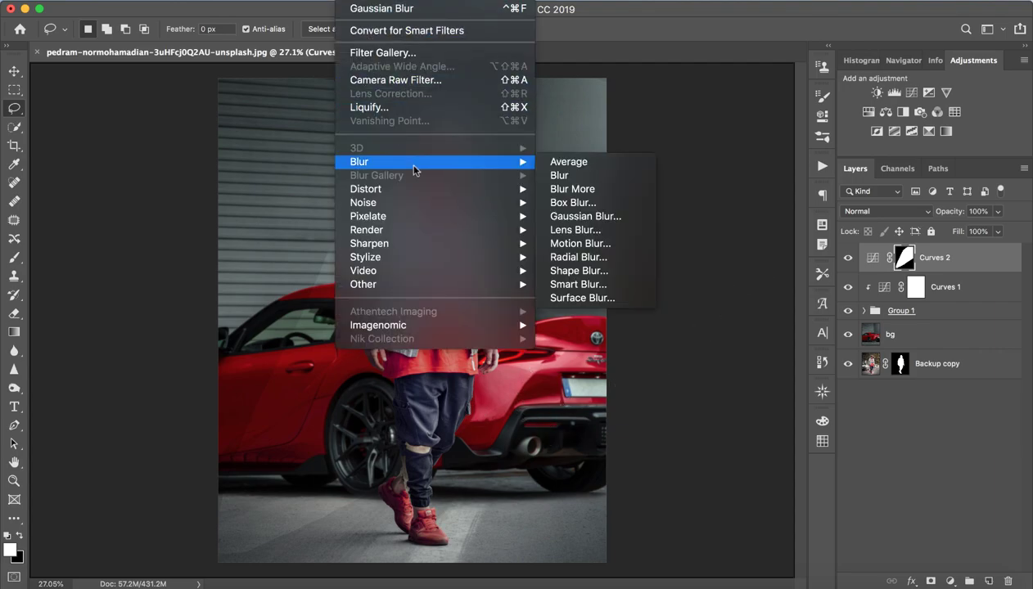
pyautogui.click(583, 217)
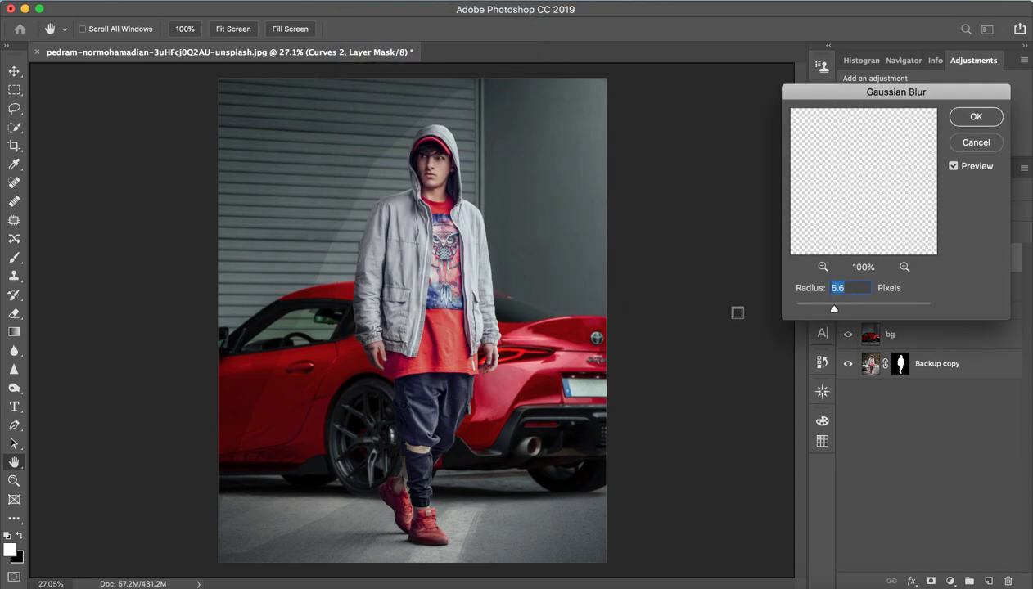
pyautogui.moveTo(832, 321); pyautogui.dragTo(887, 312)
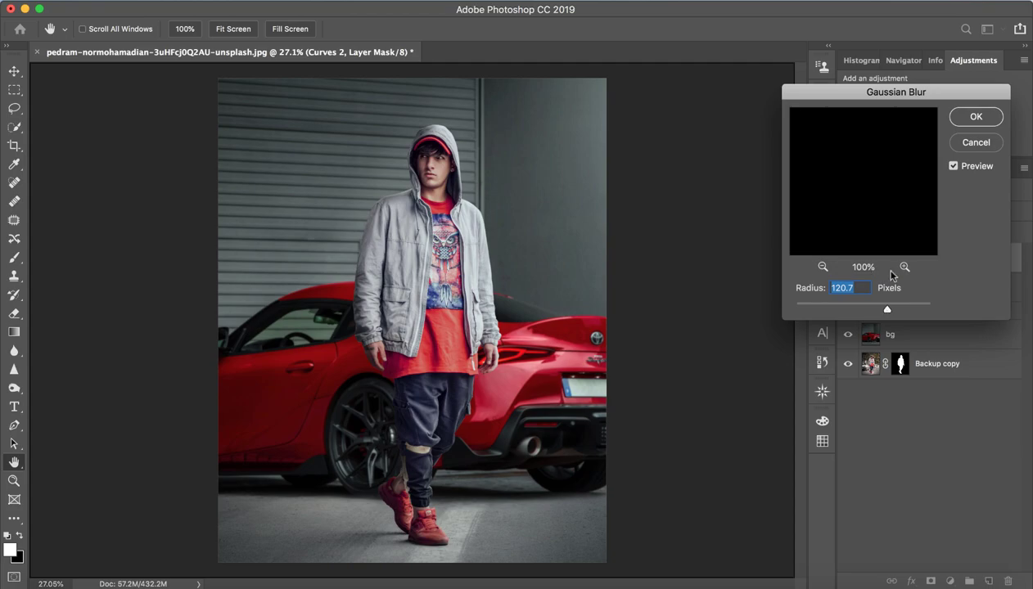
pyautogui.click(947, 127)
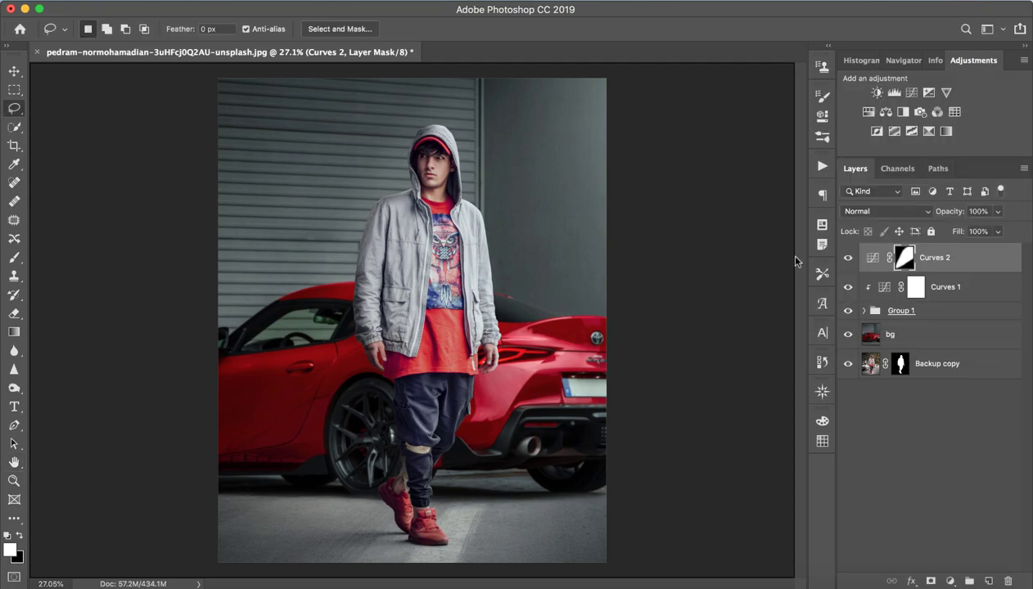
pyautogui.click(848, 258)
pyautogui.click(848, 259)
pyautogui.click(848, 258)
pyautogui.click(848, 259)
# - Split the Curves 2 Underlying Layer Blend If shadows to 0/74 to spare the darkest tones
pyautogui.doubleClick(976, 262)
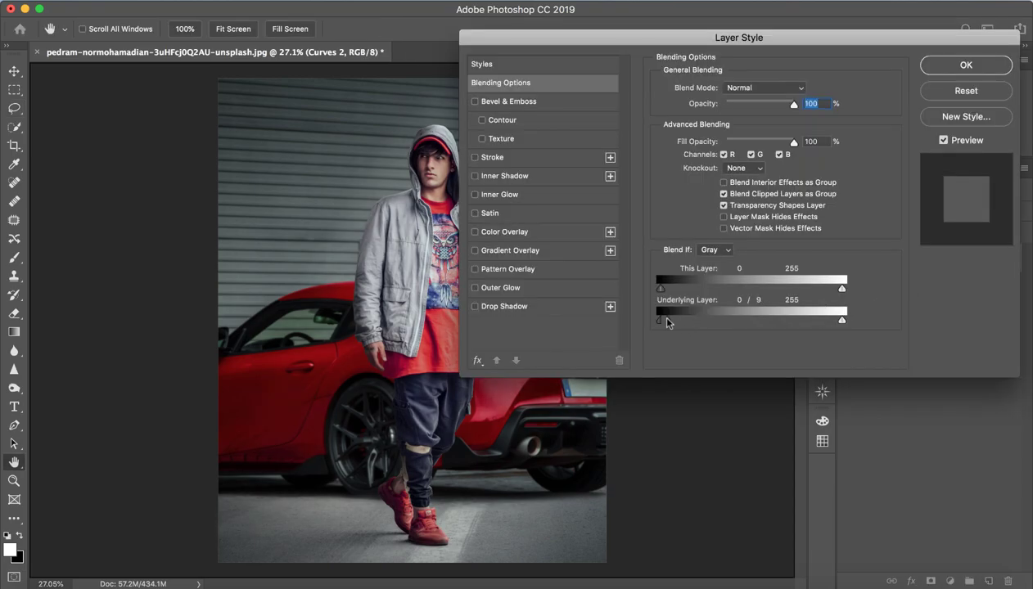
pyautogui.moveTo(667, 319); pyautogui.dragTo(724, 321)
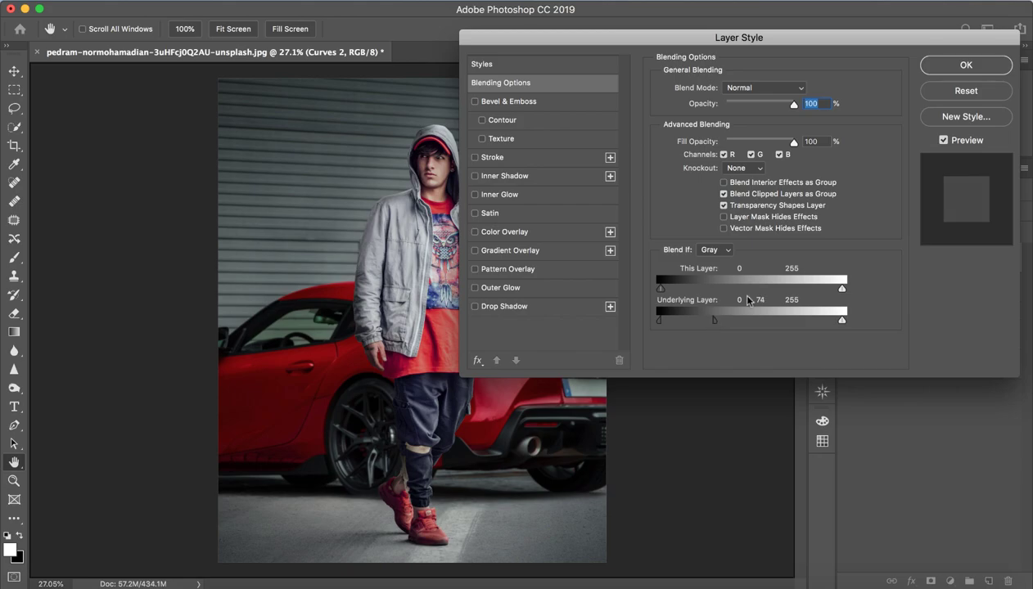
pyautogui.click(966, 65)
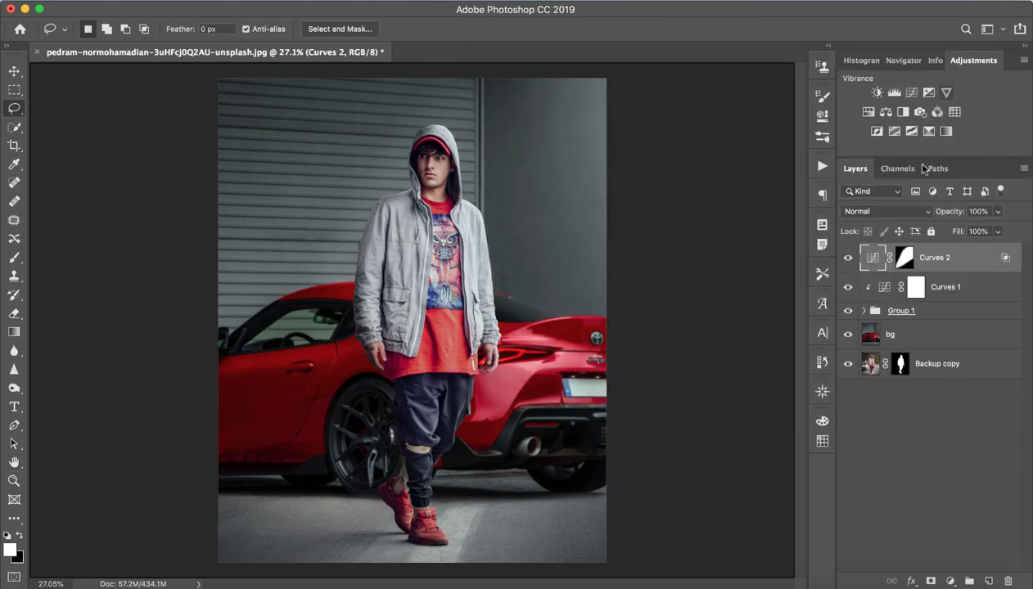
pyautogui.click(848, 258)
pyautogui.click(848, 258)
pyautogui.click(848, 259)
pyautogui.click(848, 259)
# - Zoom in on the feet and wheel and expand Group 1 to inspect the Backup layer
pyautogui.moveTo(616, 279); pyautogui.dragTo(577, 268)
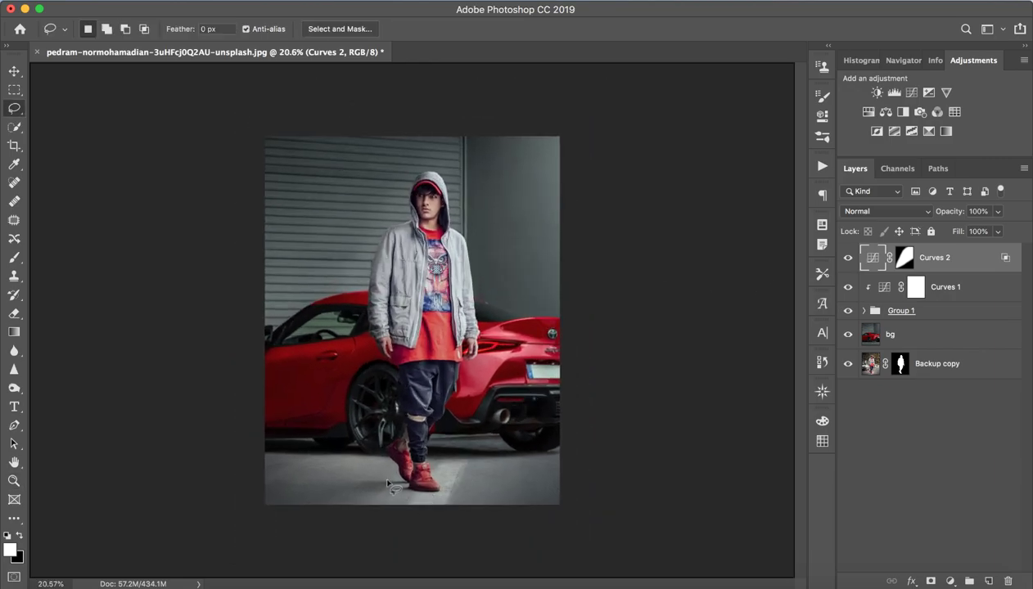
pyautogui.moveTo(369, 465); pyautogui.dragTo(450, 469)
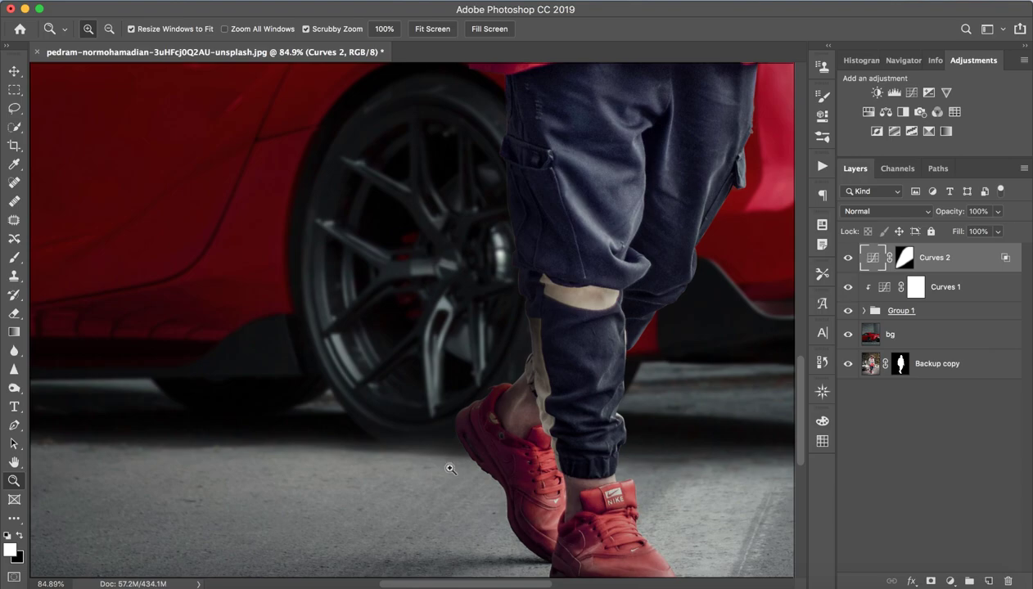
pyautogui.press('l')
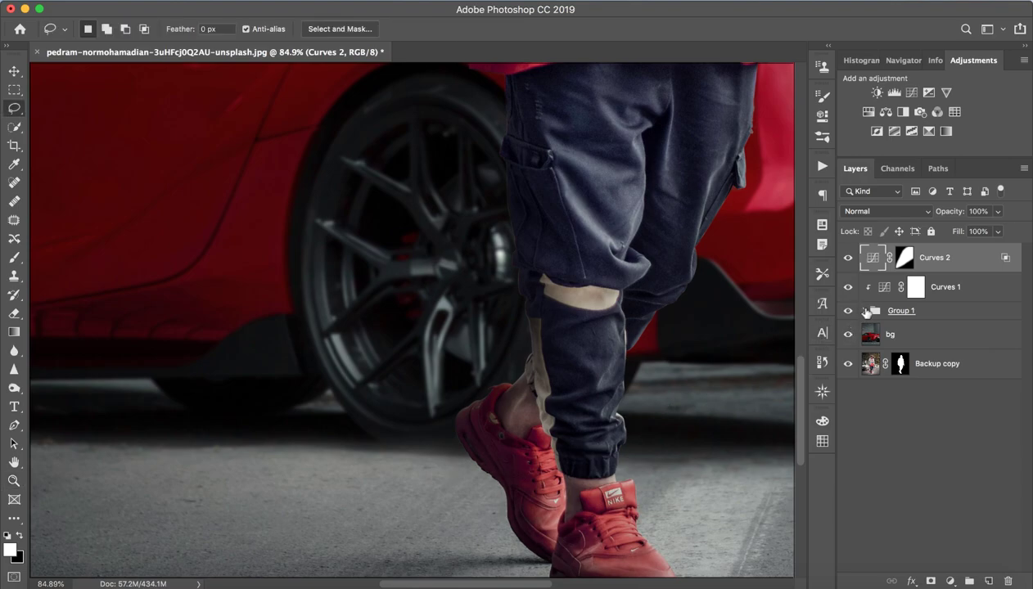
pyautogui.click(865, 311)
pyautogui.click(847, 395)
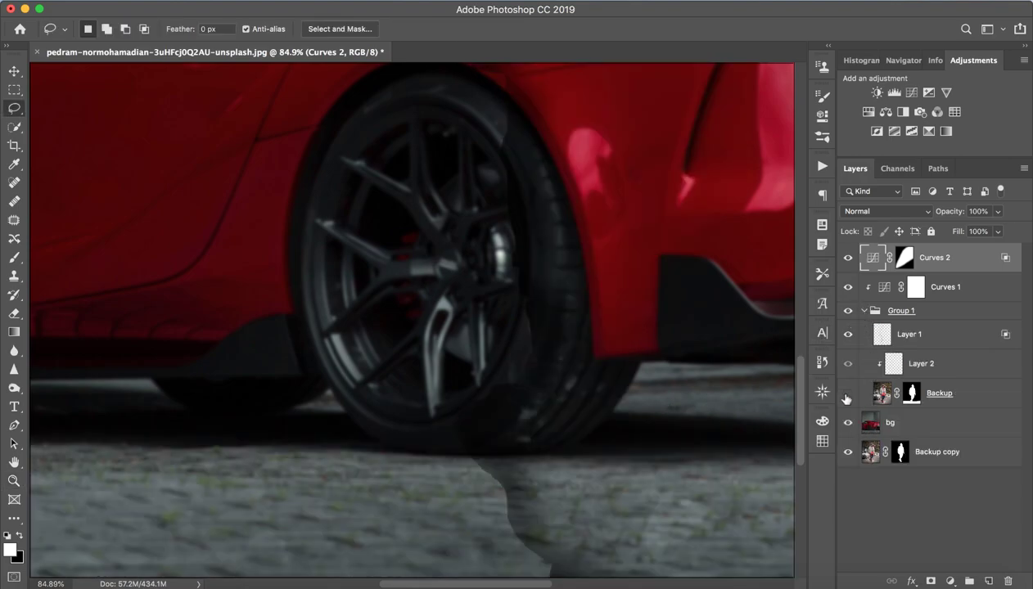
pyautogui.click(848, 394)
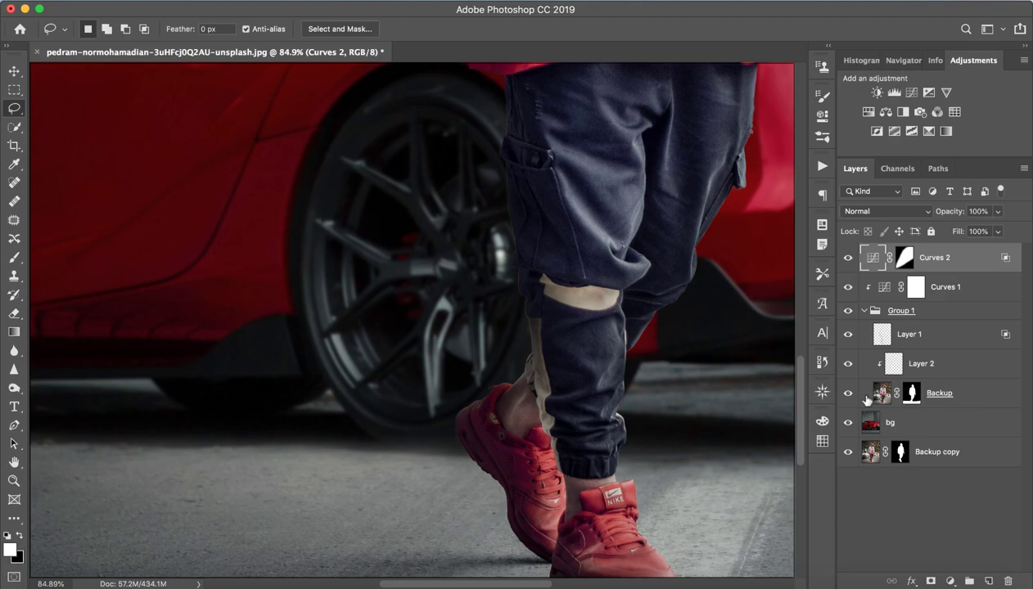
# - Paint black on the Backup layer mask to hide it on the ground below the wheel
pyautogui.click(910, 393)
pyautogui.press('b')
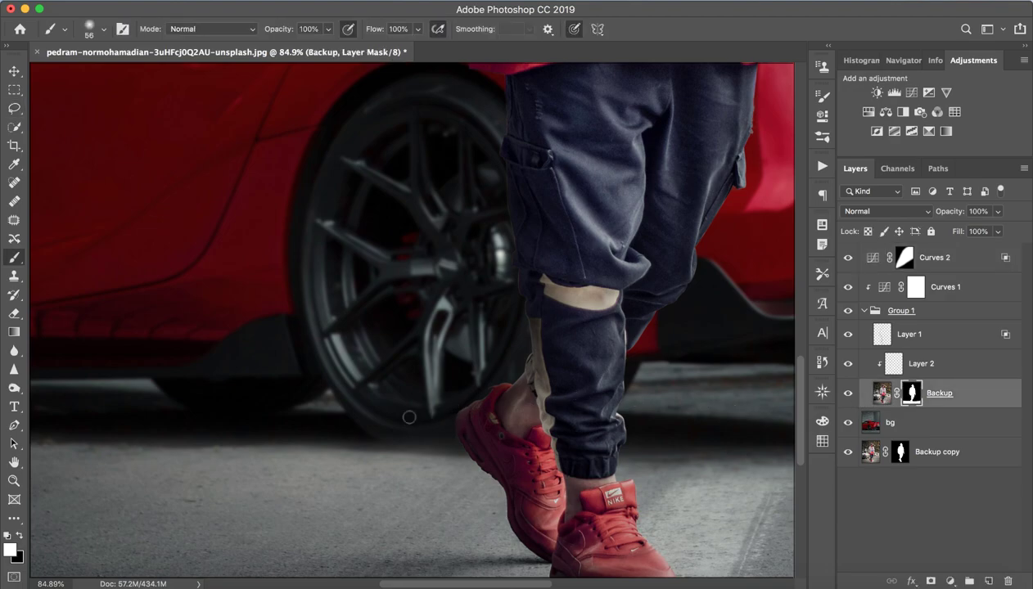
pyautogui.moveTo(378, 431); pyautogui.dragTo(417, 446)
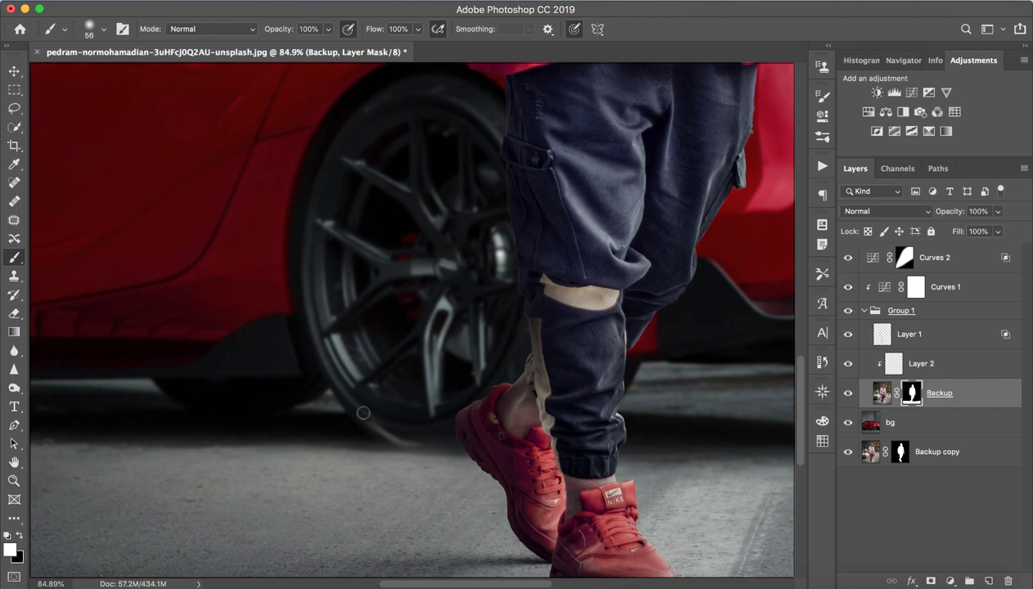
pyautogui.hotkey('ctrl', 'z')
pyautogui.press('x')
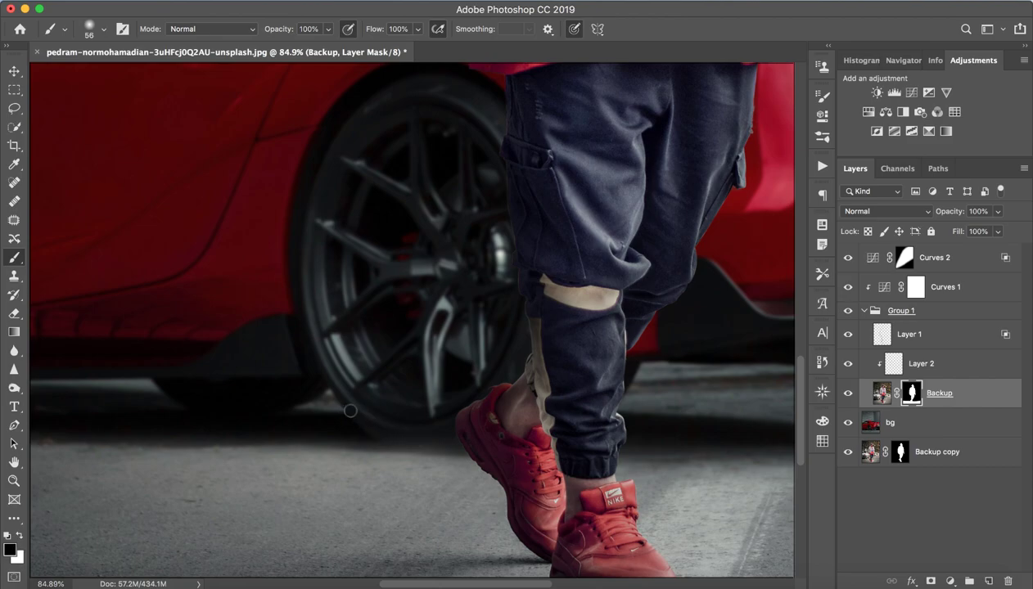
pyautogui.moveTo(393, 440); pyautogui.dragTo(401, 438)
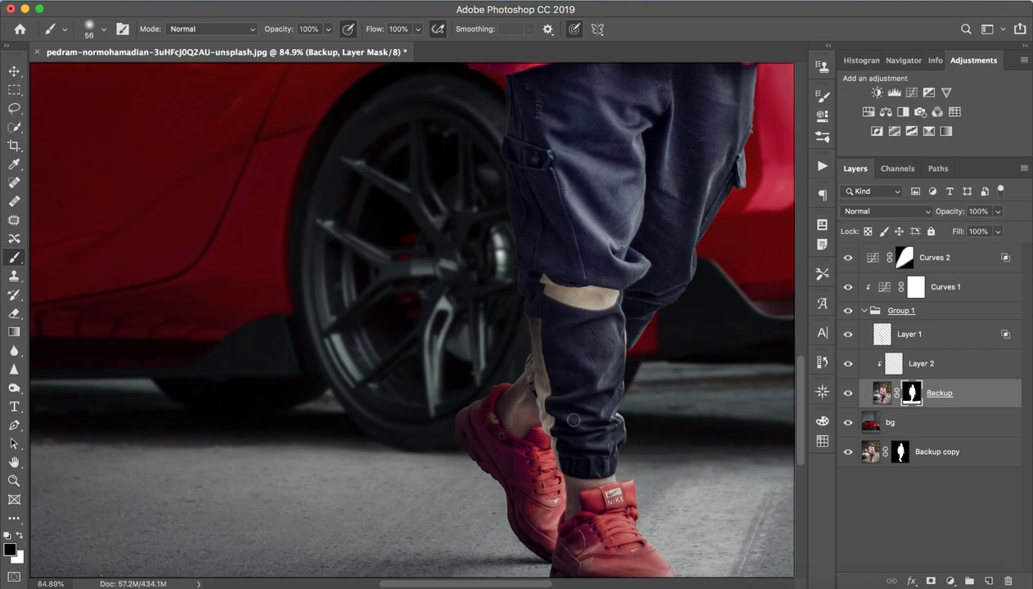
pyautogui.moveTo(573, 420); pyautogui.dragTo(521, 492)
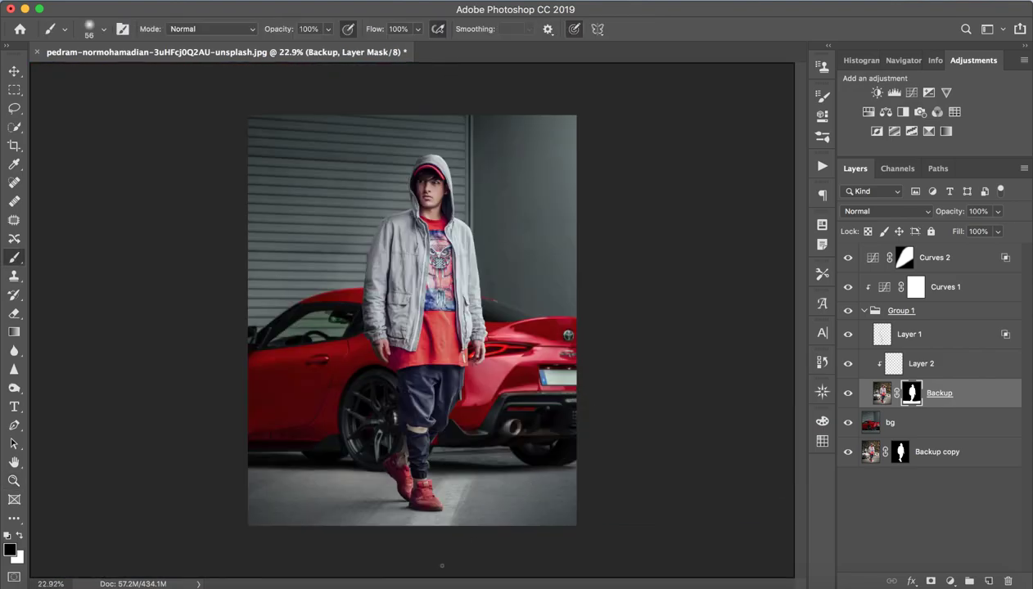
pyautogui.moveTo(402, 525)
pyautogui.mouseDown()
pyautogui.moveTo(483, 546)
pyautogui.moveTo(426, 544)
pyautogui.mouseUp()
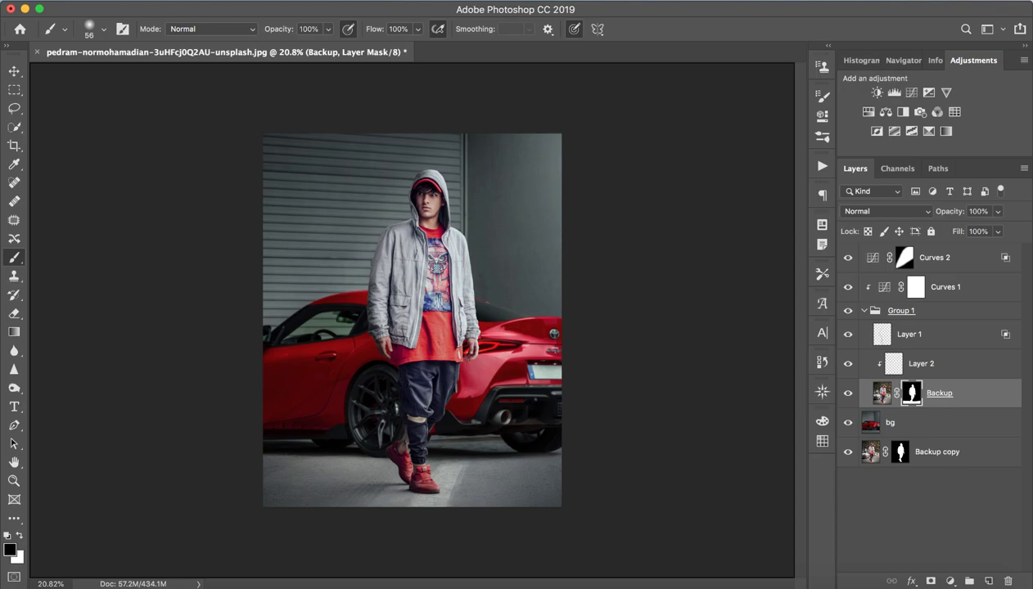
pyautogui.press('z')
pyautogui.moveTo(545, 463)
pyautogui.mouseDown()
pyautogui.moveTo(614, 465)
pyautogui.moveTo(561, 461)
pyautogui.mouseUp()
# - Select Curves 2 and stamp all visible layers into a new Layer 3
pyautogui.press('b')
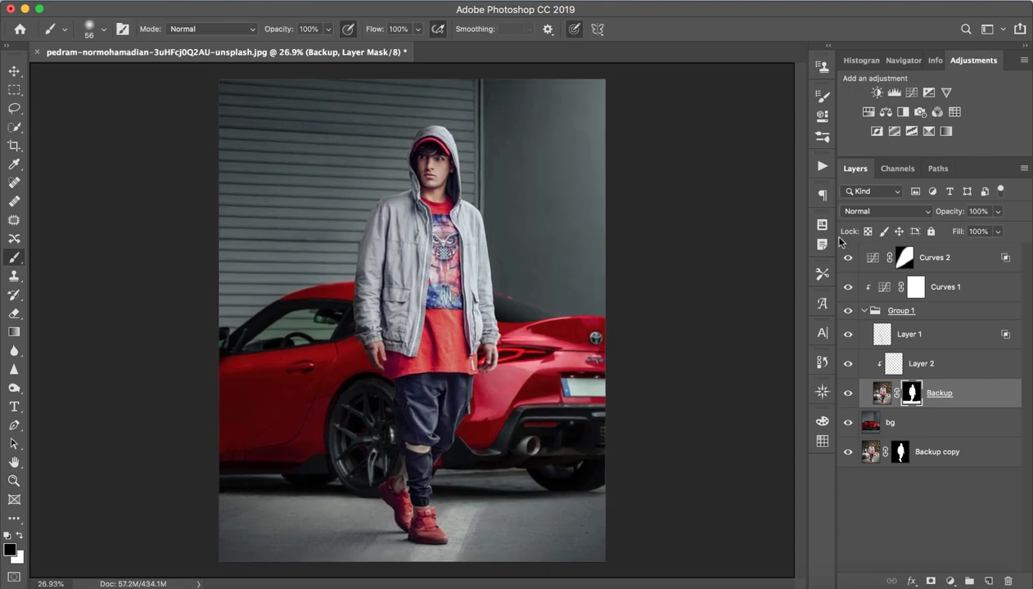
pyautogui.press('v')
pyautogui.click(961, 266)
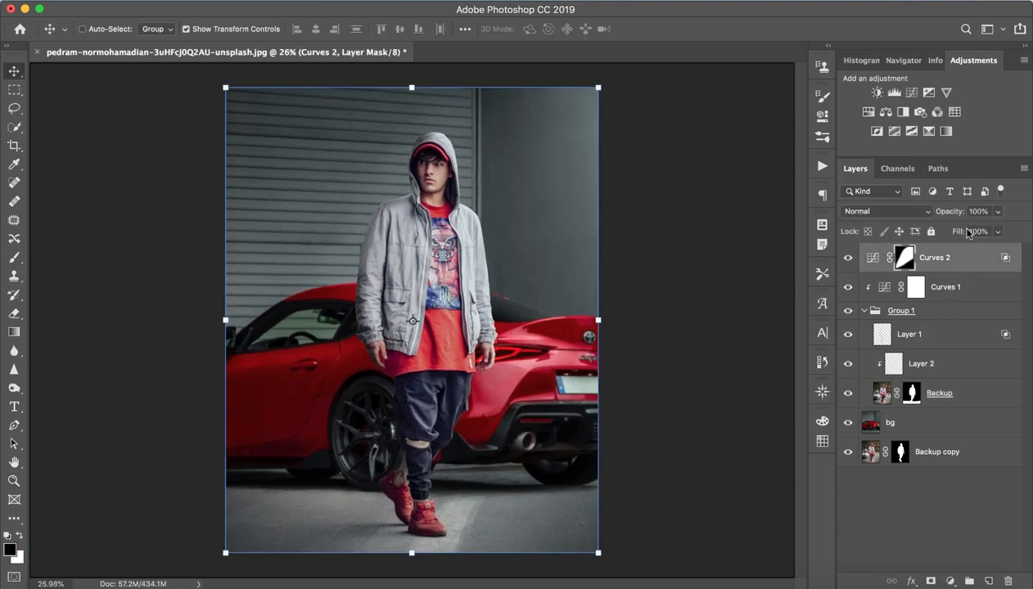
pyautogui.hotkey('ctrl', 'alt', 'shift', 'e')
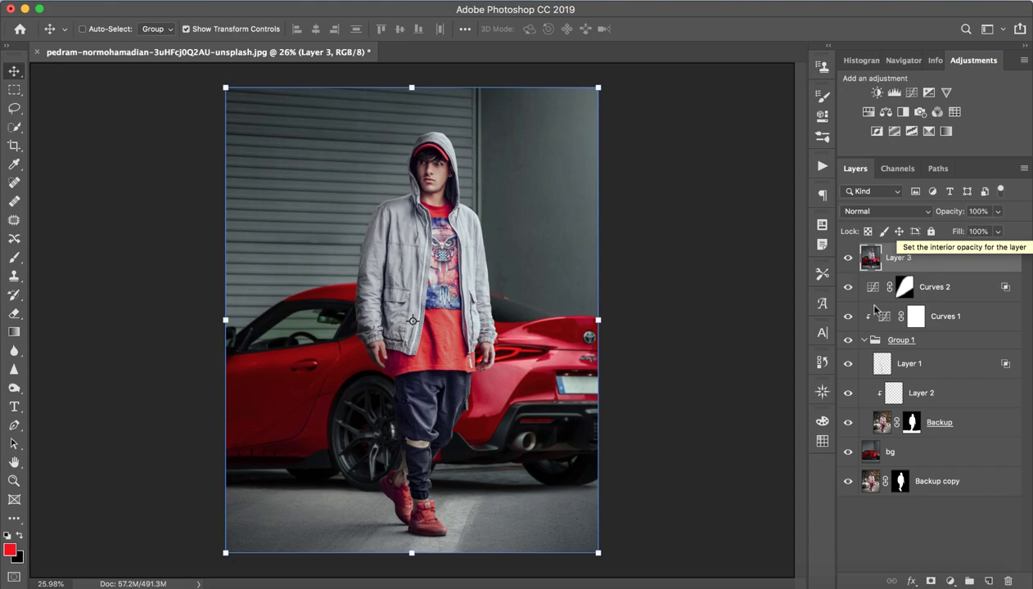
# - Open the Camera Raw filter on the merged layer and browse its presets list
pyautogui.hotkey('ctrl', 'shift', 'a')
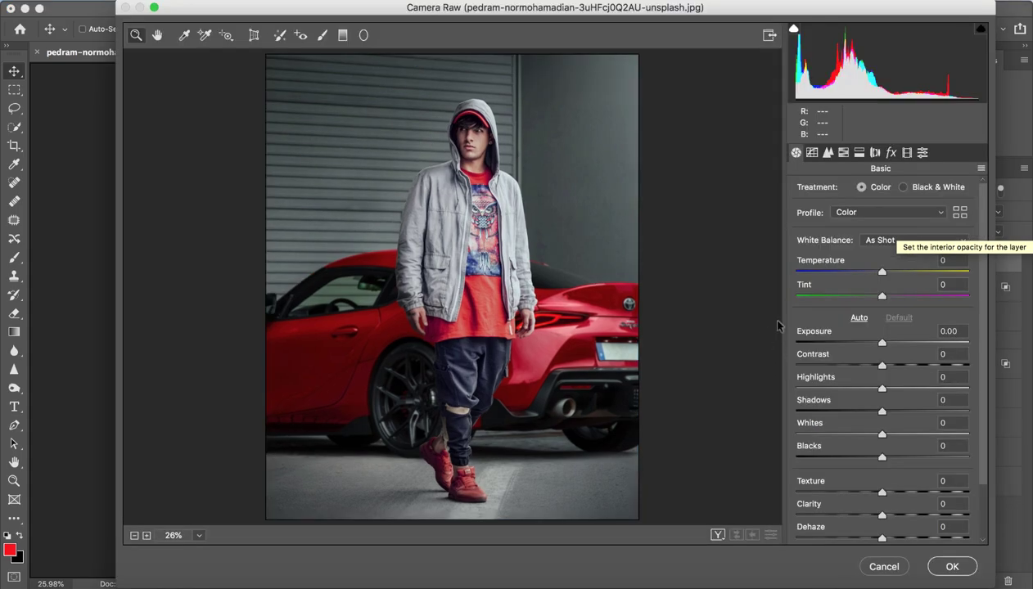
pyautogui.click(907, 152)
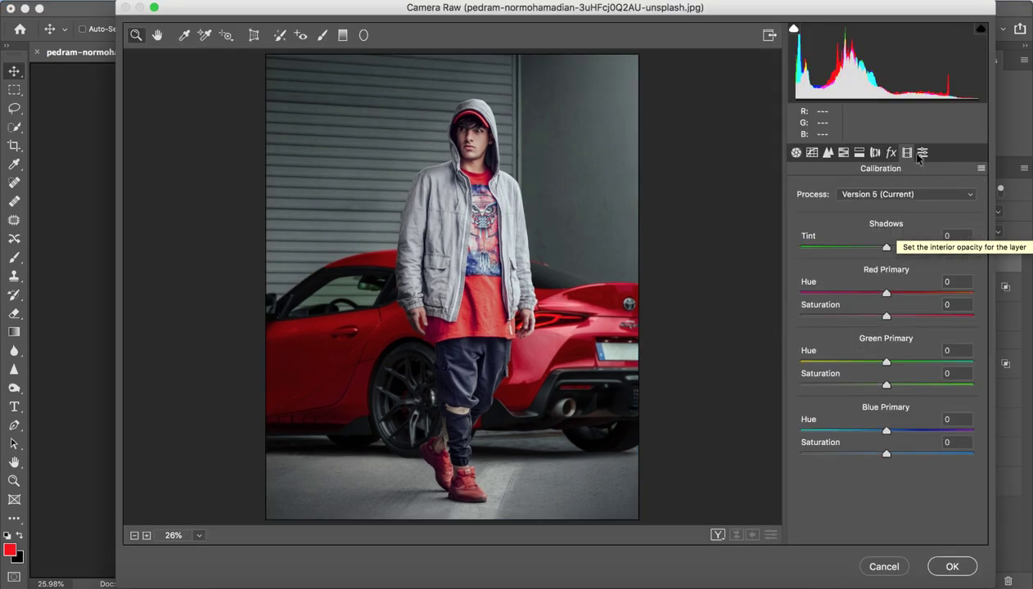
pyautogui.click(923, 152)
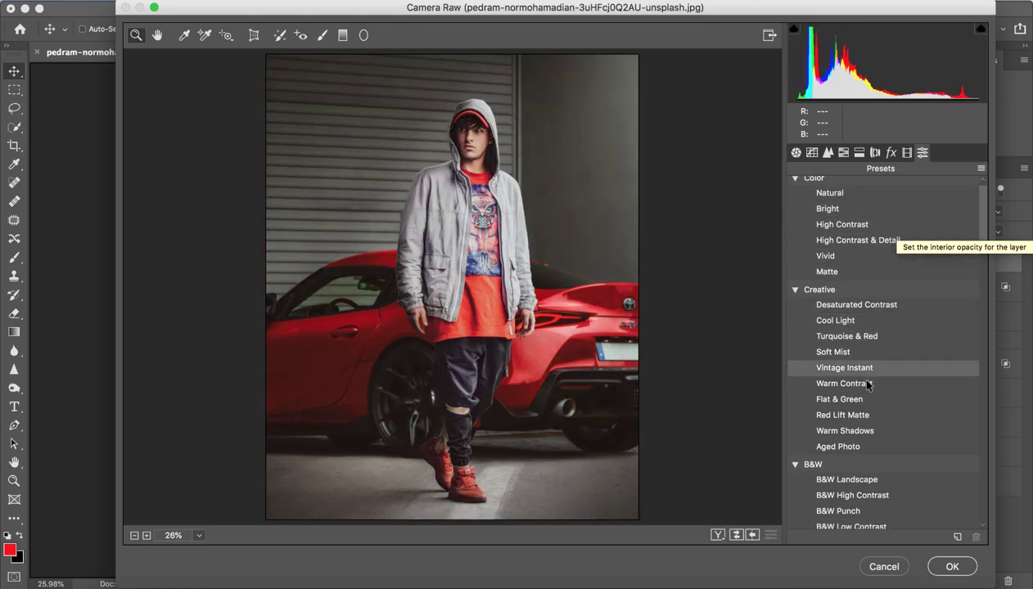
pyautogui.scroll(-5, 856, 375)
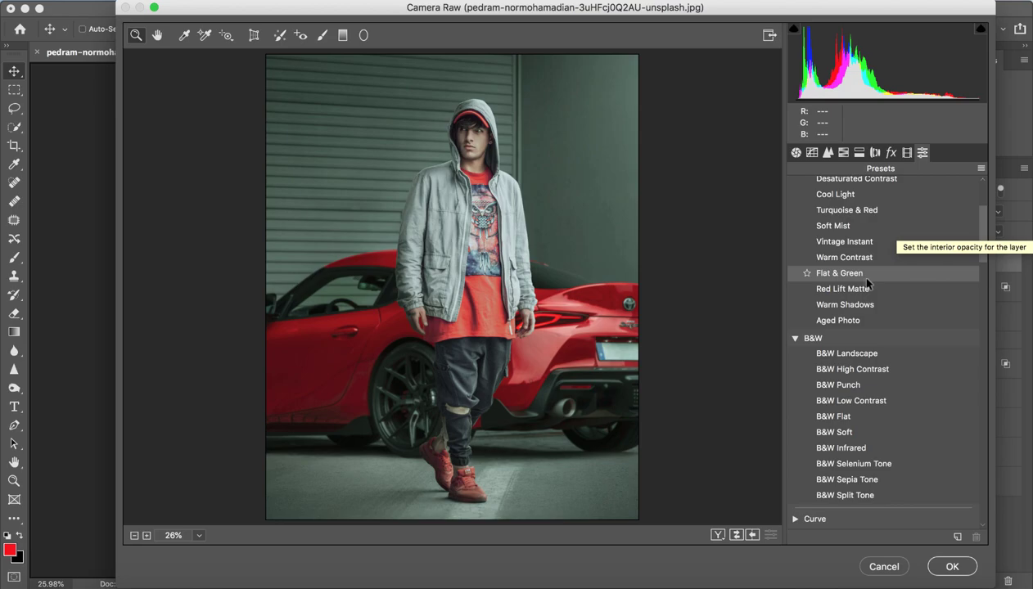
pyautogui.scroll(-1, 868, 282)
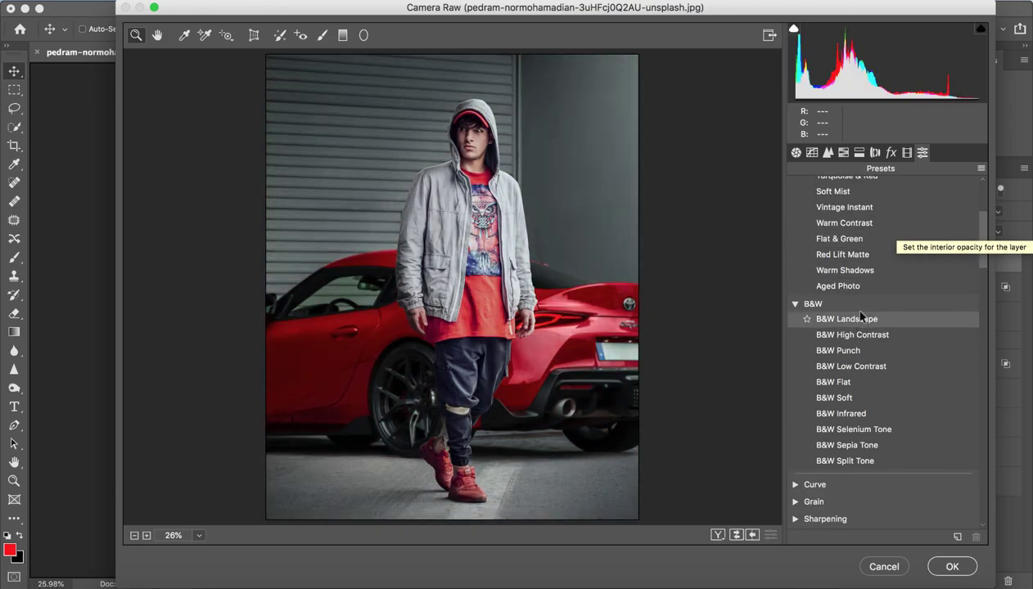
pyautogui.scroll(-10, 860, 324)
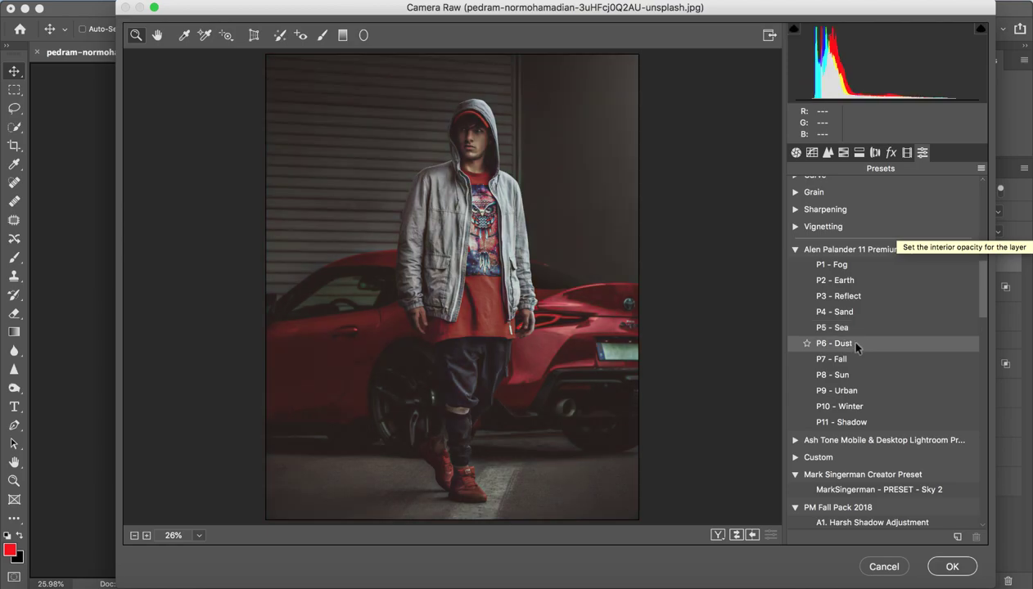
pyautogui.scroll(-4, 856, 348)
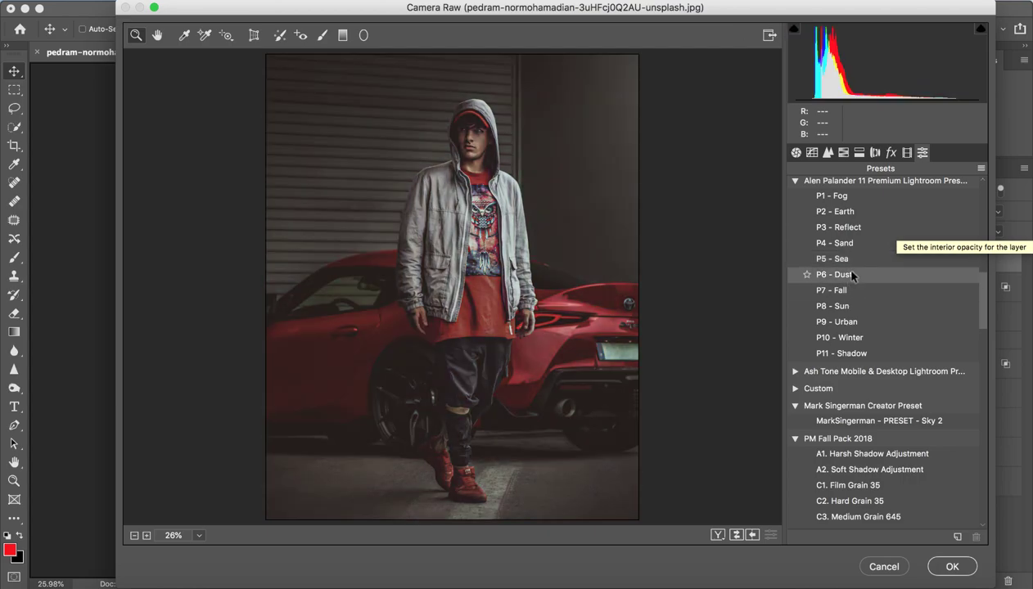
pyautogui.scroll(-4, 852, 276)
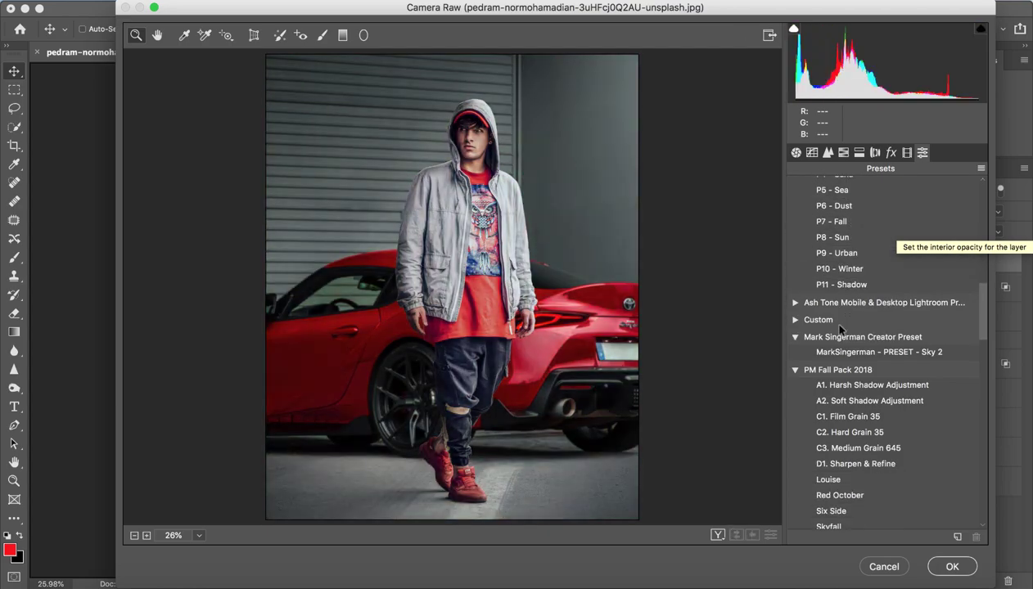
pyautogui.scroll(-2, 836, 352)
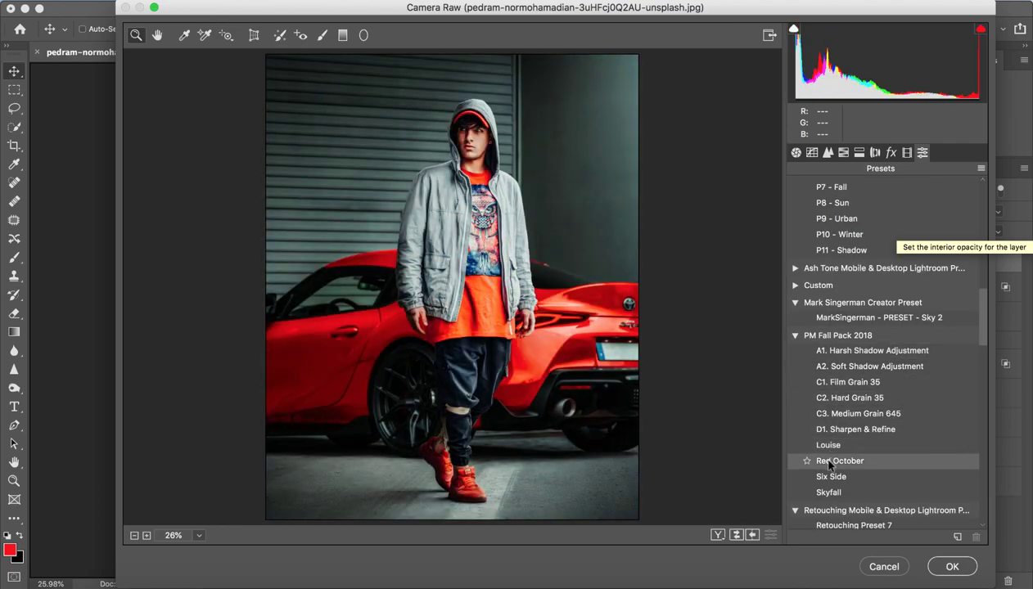
pyautogui.scroll(-6, 829, 463)
pyautogui.scroll(-2, 830, 463)
pyautogui.scroll(-7, 829, 462)
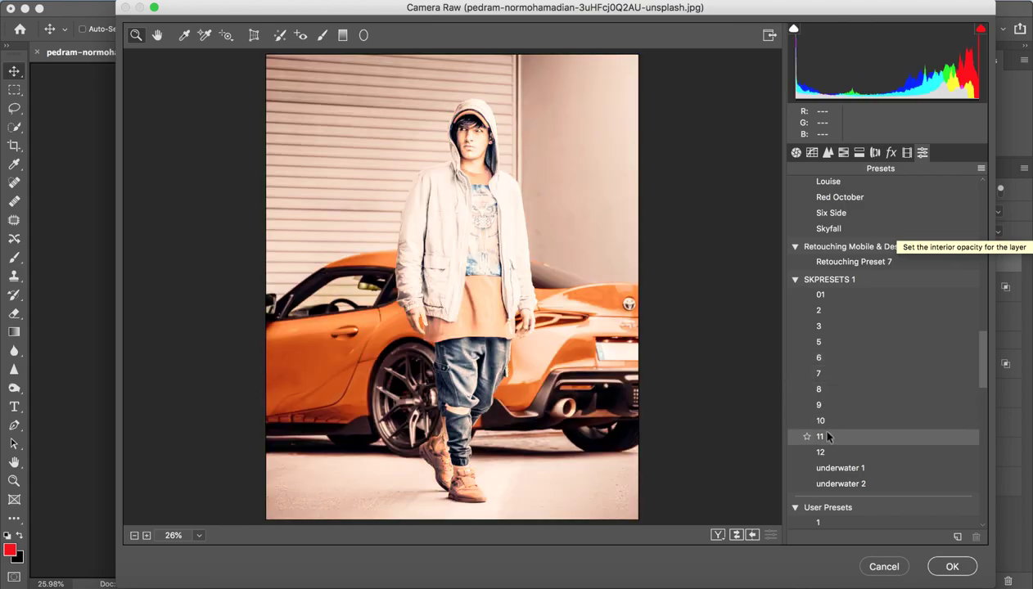
pyautogui.scroll(-5, 828, 438)
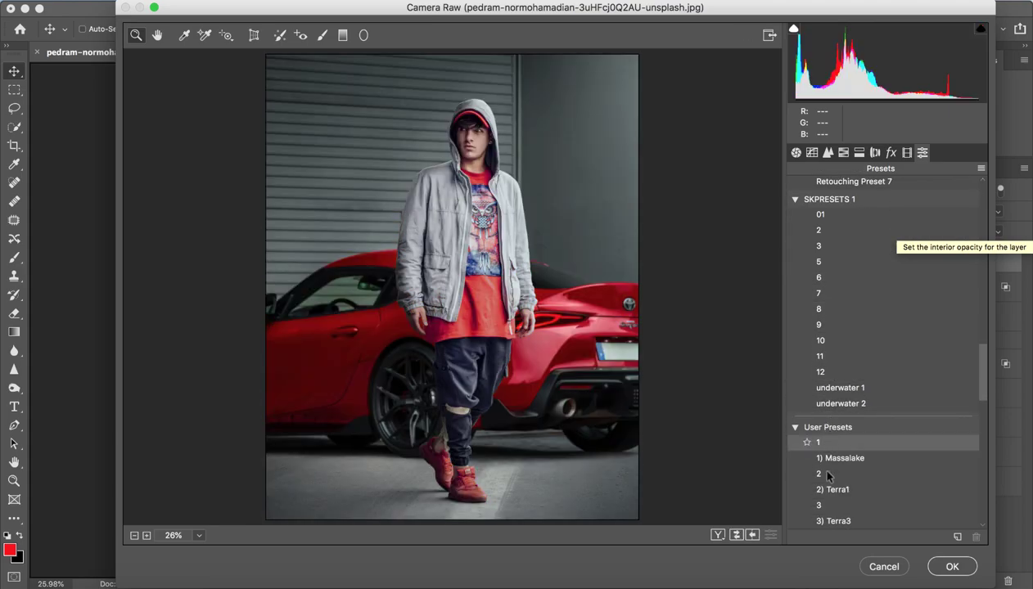
pyautogui.scroll(-10, 829, 475)
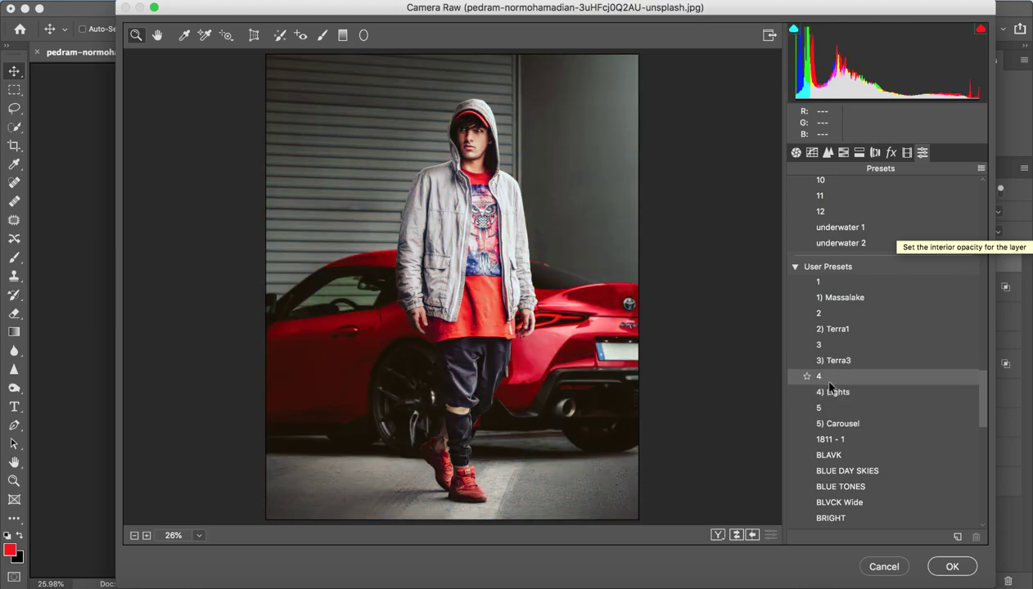
# - Apply the BLUE DAY SKIES user preset and zoom in to review the muted grade
pyautogui.click(837, 332)
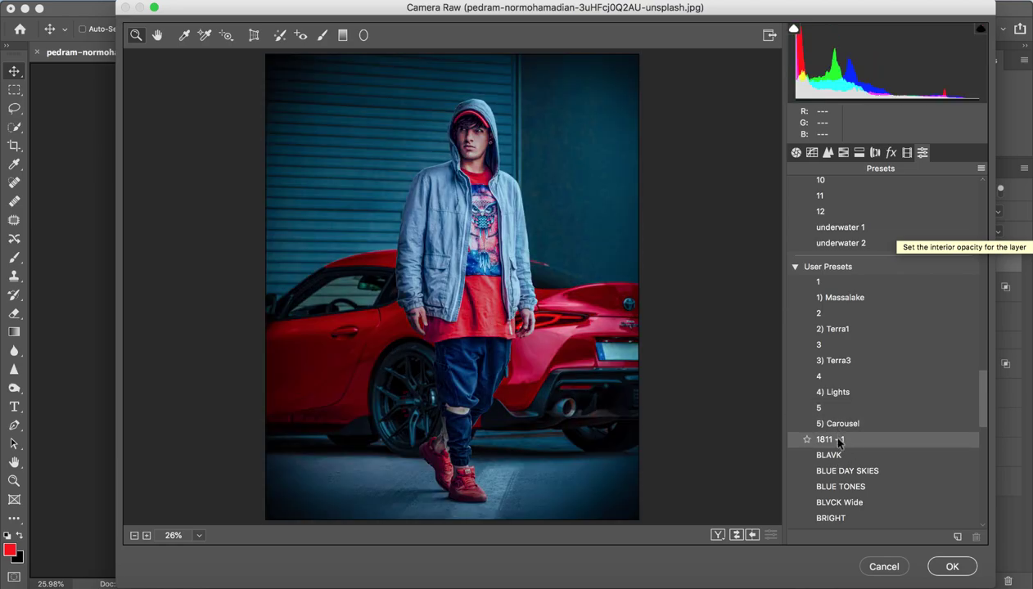
pyautogui.scroll(-3, 838, 439)
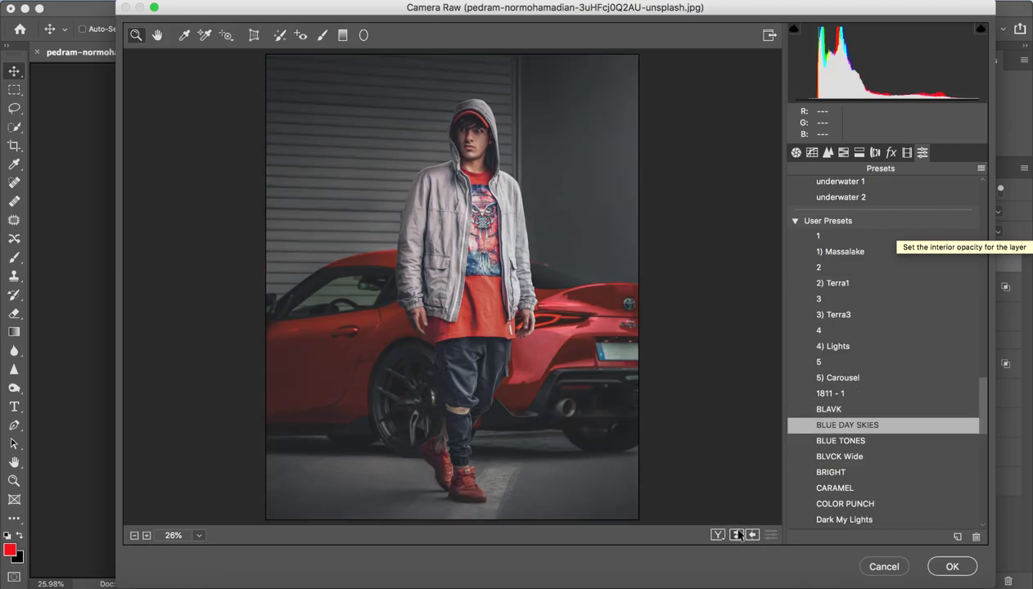
pyautogui.hotkey('ctrl', '+')
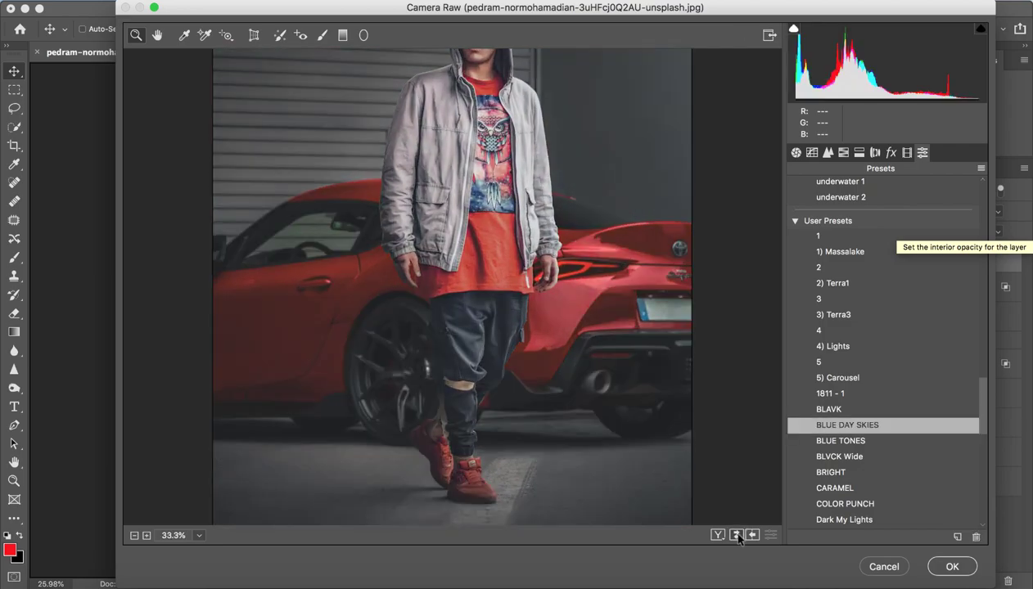
pyautogui.scroll(-3, 625, 363)
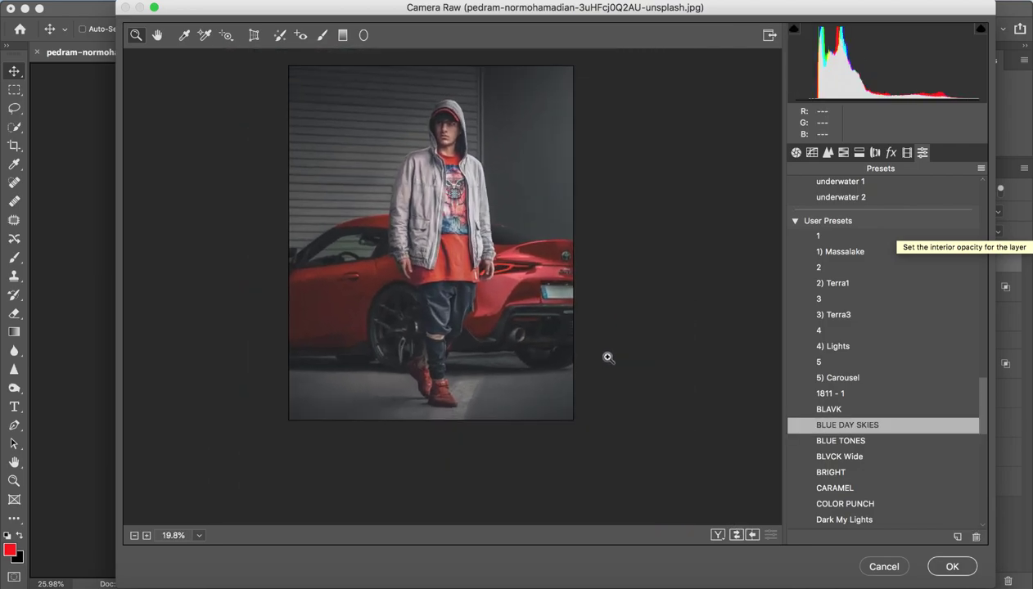
pyautogui.scroll(2, 472, 302)
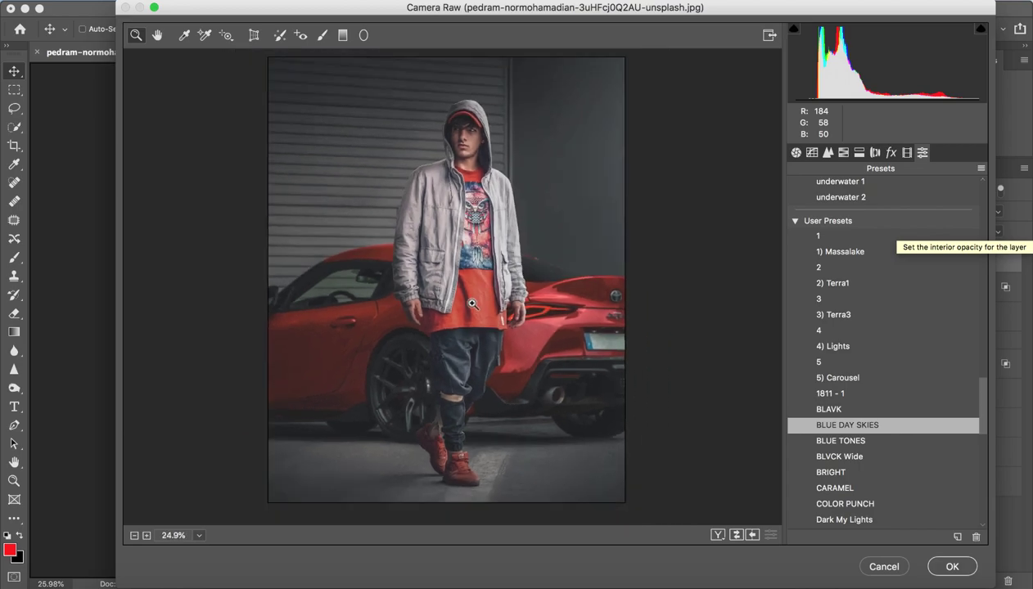
# - Set Whites +36, Highlights -2, Texture +6, Clarity +26, Dehaze -8, Exposure 0, then apply
pyautogui.click(796, 153)
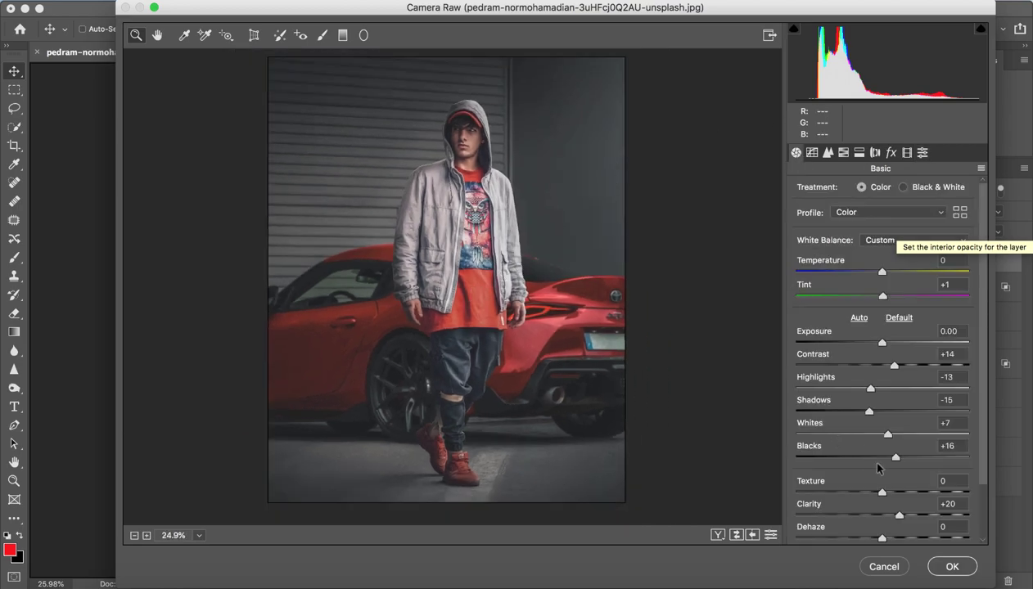
pyautogui.scroll(-2, 878, 468)
pyautogui.moveTo(893, 394)
pyautogui.mouseDown()
pyautogui.moveTo(844, 394)
pyautogui.moveTo(913, 401)
pyautogui.moveTo(857, 372)
pyautogui.moveTo(912, 372)
pyautogui.mouseUp()
pyautogui.hotkey('ctrl', 'z')
pyautogui.moveTo(869, 325)
pyautogui.mouseDown()
pyautogui.moveTo(835, 325)
pyautogui.moveTo(881, 329)
pyautogui.moveTo(841, 302)
pyautogui.moveTo(880, 280)
pyautogui.moveTo(863, 279)
pyautogui.moveTo(883, 279)
pyautogui.mouseUp()
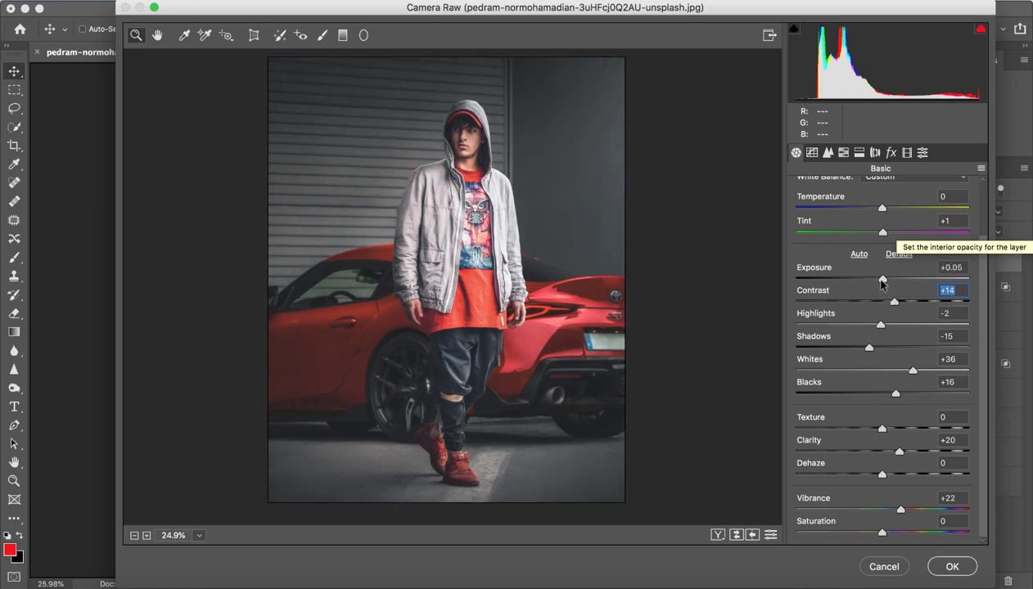
pyautogui.press('Down')
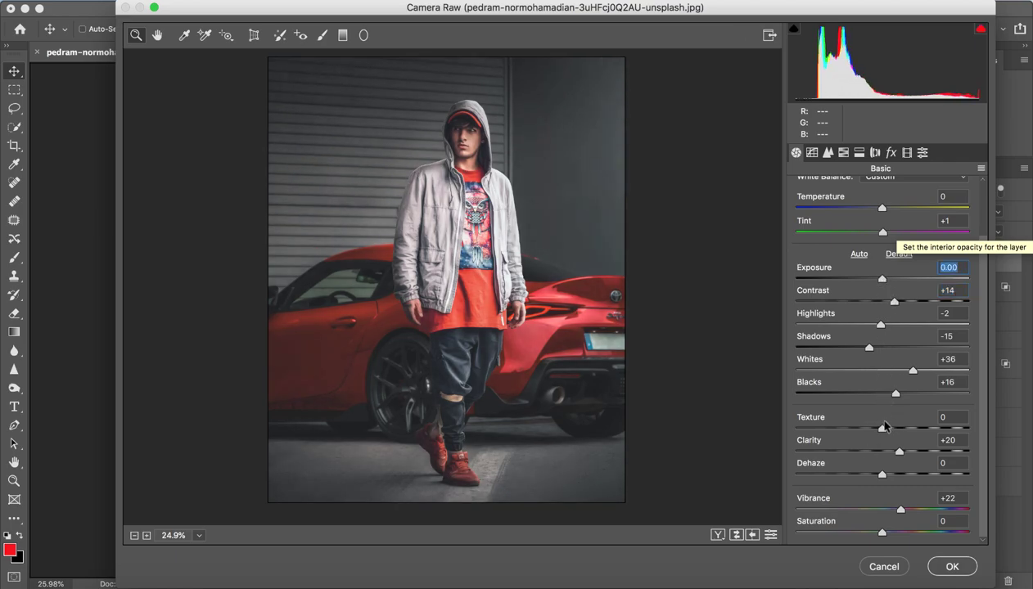
pyautogui.moveTo(880, 477); pyautogui.dragTo(874, 476)
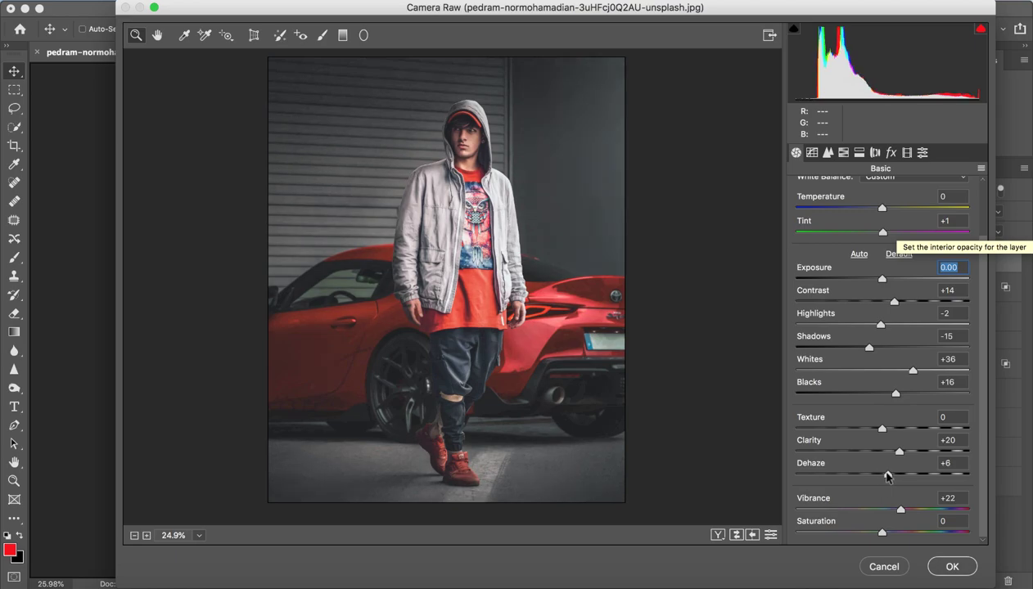
pyautogui.click(874, 476)
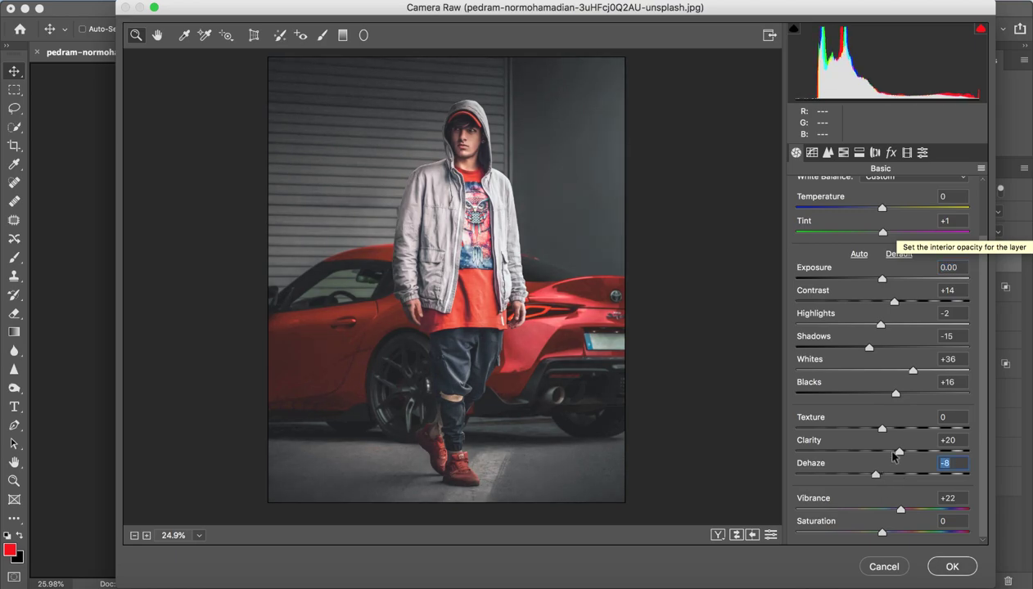
pyautogui.moveTo(898, 452)
pyautogui.mouseDown()
pyautogui.moveTo(933, 455)
pyautogui.moveTo(901, 453)
pyautogui.moveTo(886, 428)
pyautogui.mouseUp()
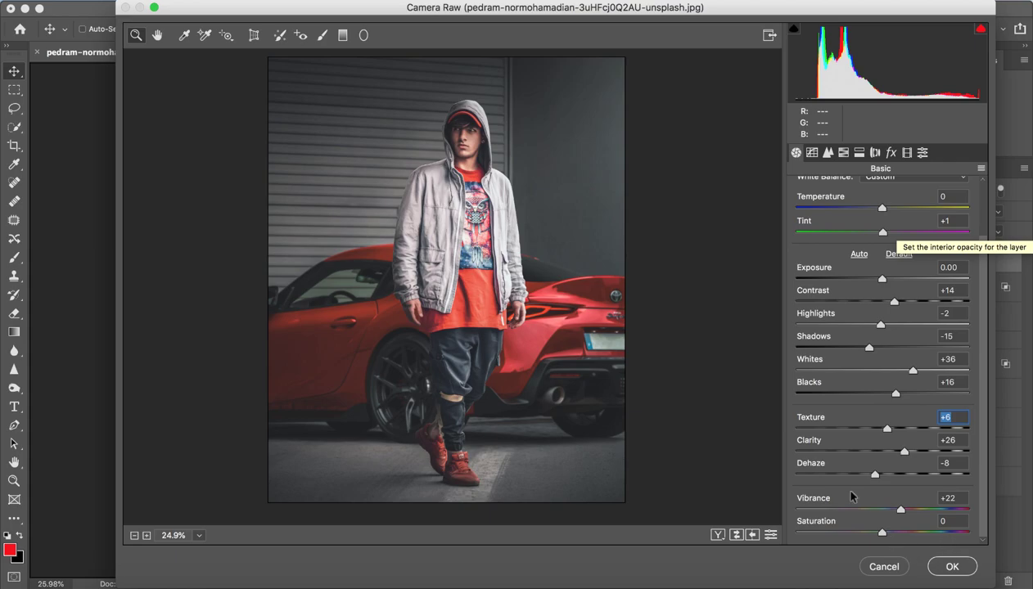
pyautogui.click(954, 569)
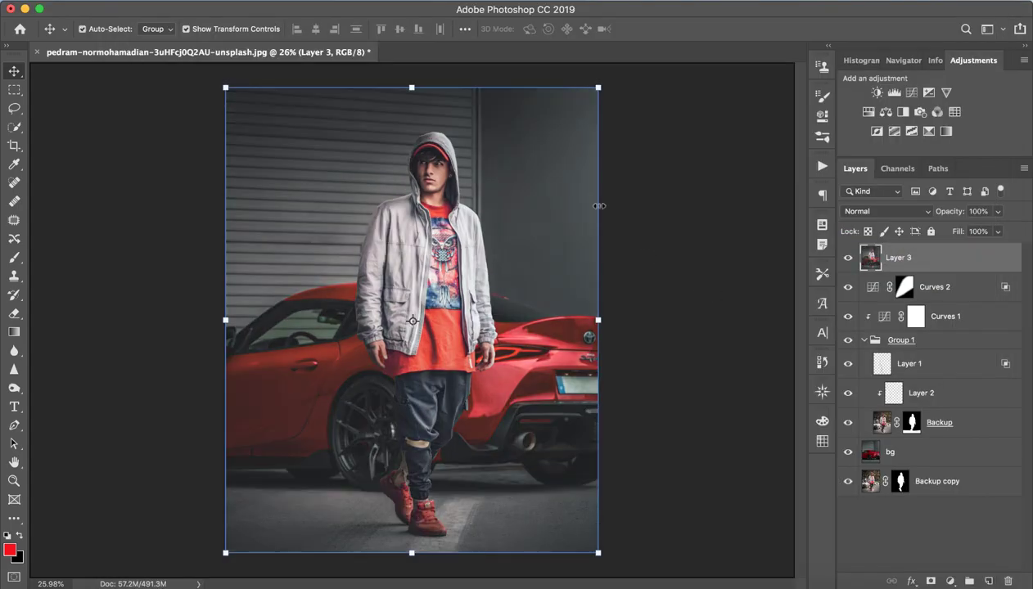
# - Confirm the grade as Layer 3, frame the whole head, and select Layer 3
pyautogui.click(630, 221)
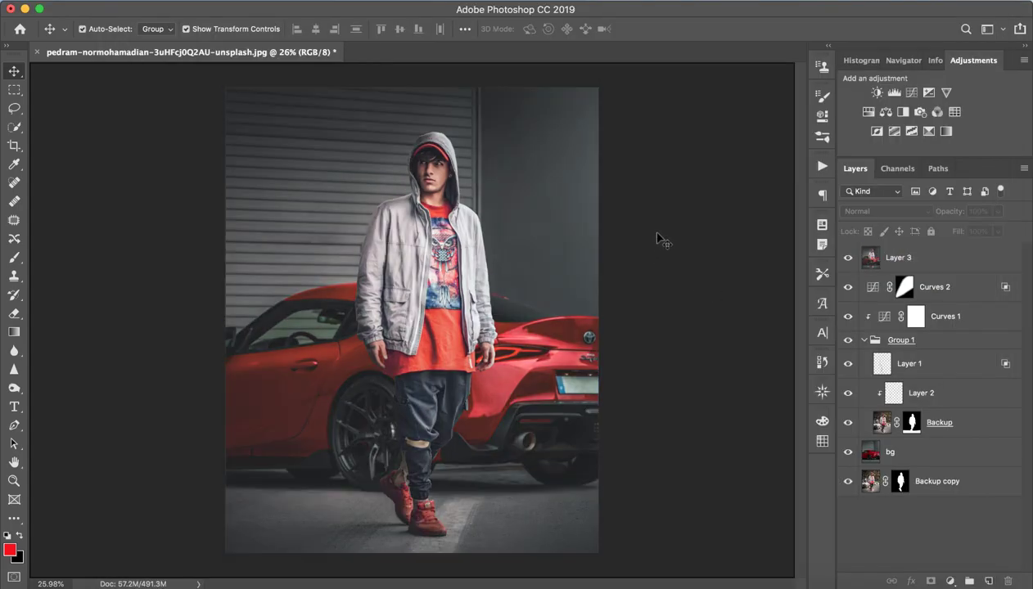
pyautogui.press('z')
pyautogui.moveTo(422, 168); pyautogui.dragTo(515, 163)
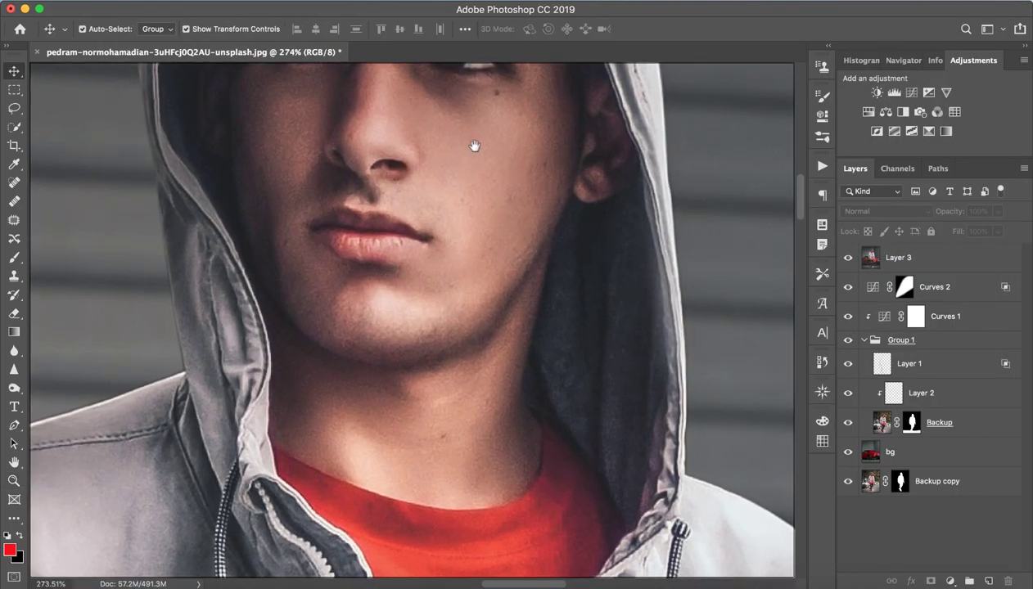
pyautogui.keyDown('alt'); pyautogui.click(489, 265); pyautogui.keyUp('alt')
pyautogui.keyDown('alt'); pyautogui.click(491, 260); pyautogui.keyUp('alt')
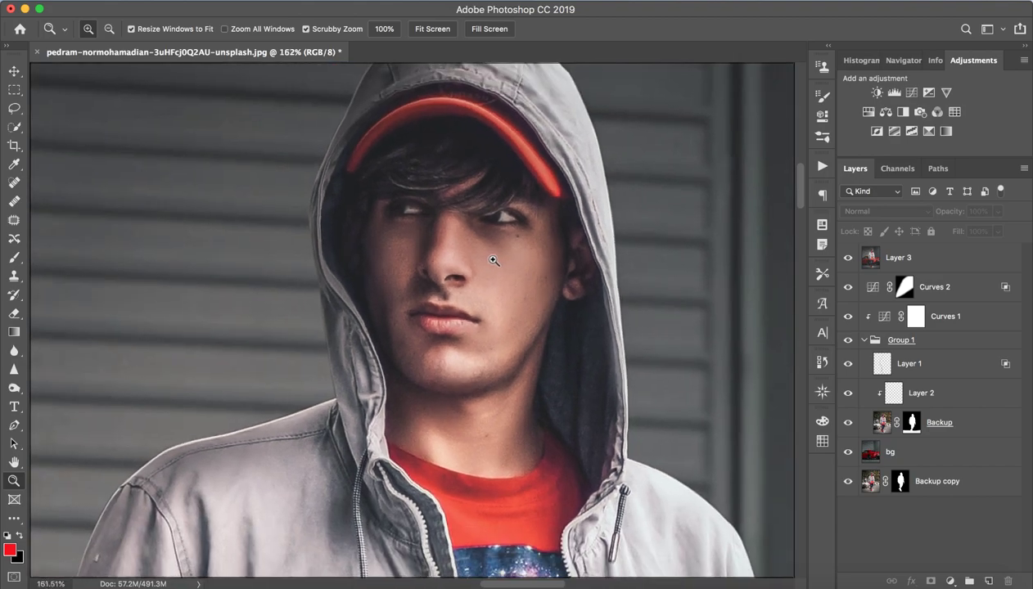
pyautogui.click(898, 257)
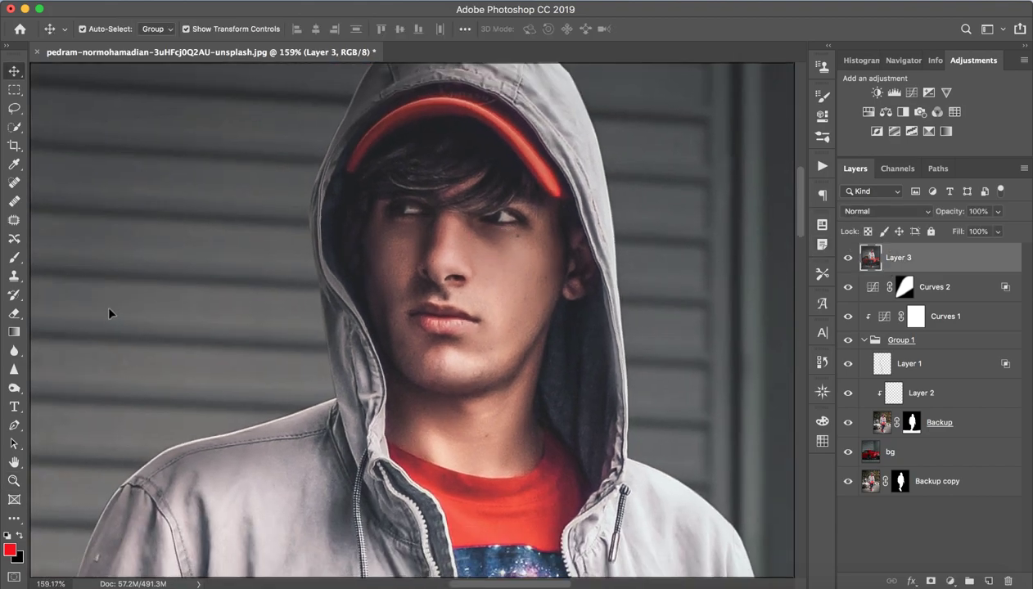
# - Choose the Mixer Brush with the Wet, Light Mix preset at about 104 px
pyautogui.press('b')
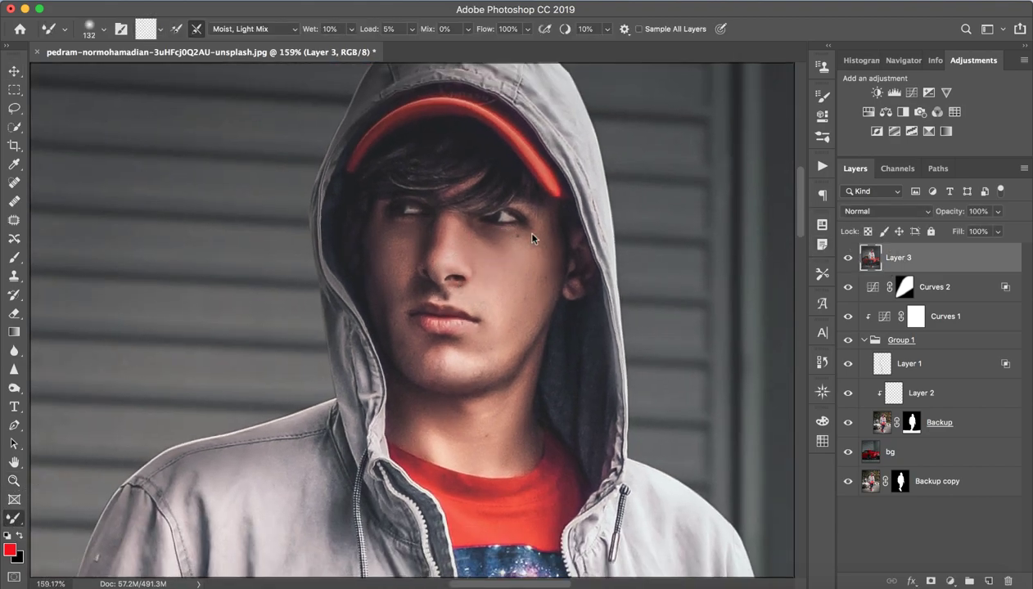
pyautogui.rightClick(515, 243)
pyautogui.press('Escape')
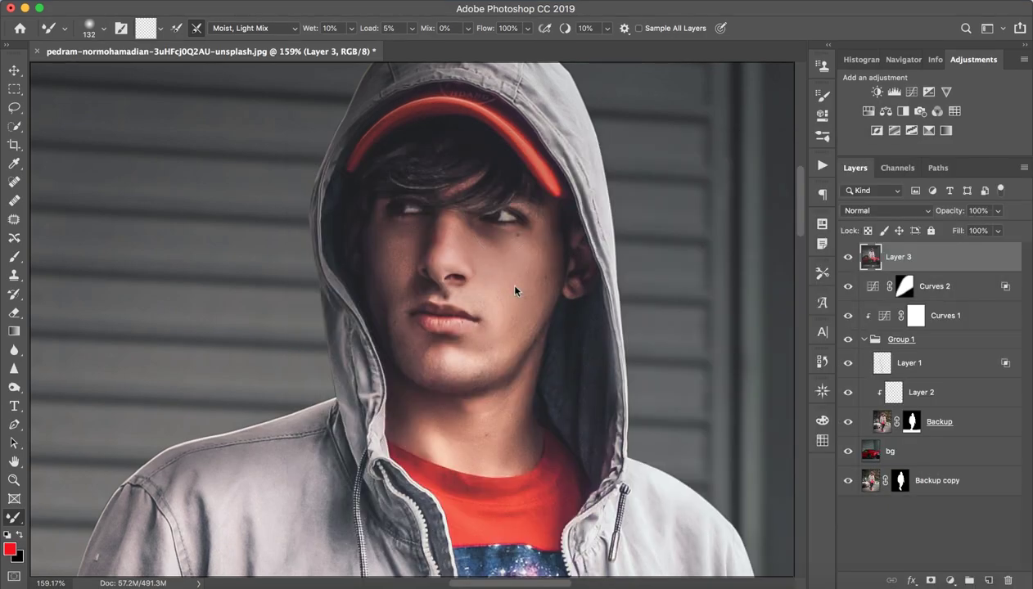
pyautogui.moveTo(507, 281); pyautogui.dragTo(483, 285)
pyautogui.click(254, 28)
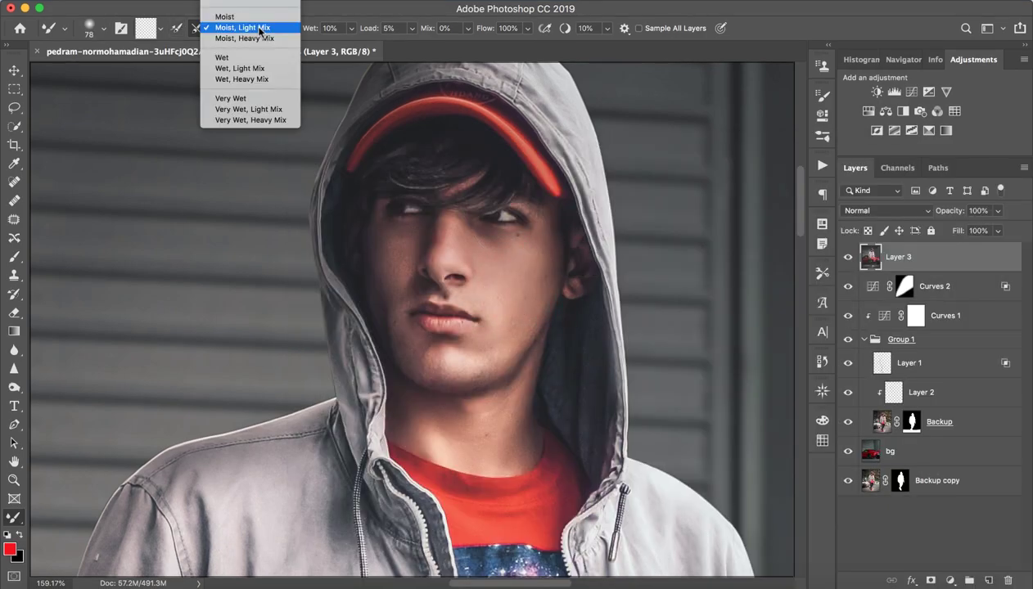
pyautogui.click(269, 69)
pyautogui.moveTo(509, 302); pyautogui.dragTo(544, 270)
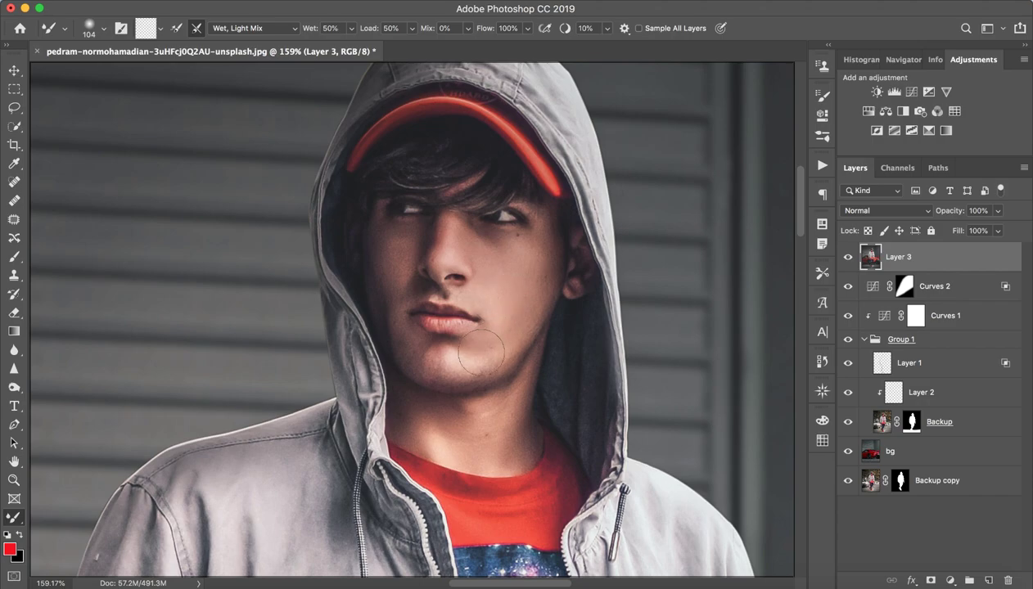
# - Set the mixer brush tip to Soft Round
pyautogui.rightClick(483, 315)
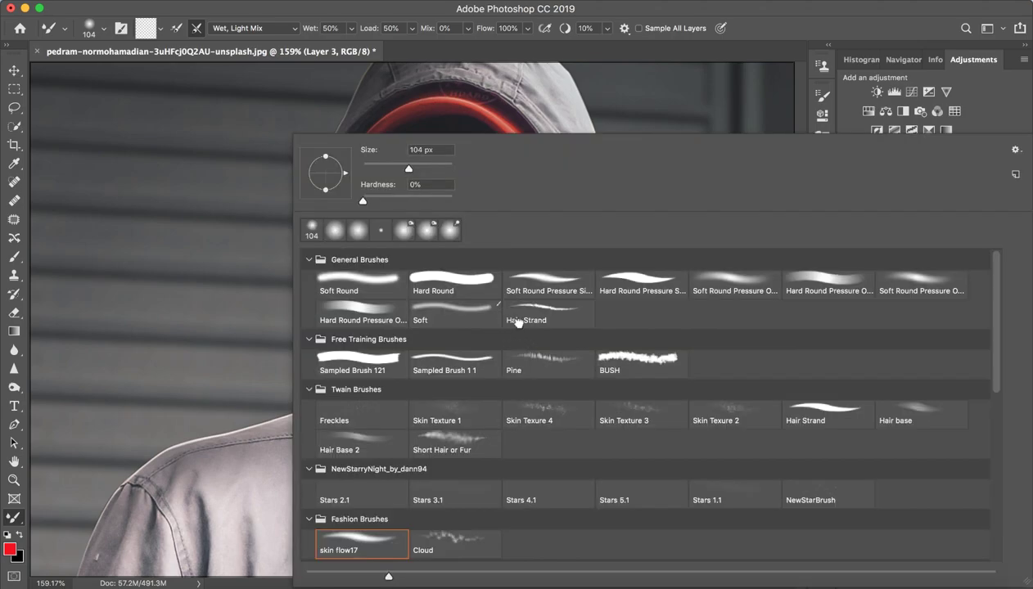
pyautogui.click(546, 313)
pyautogui.click(367, 293)
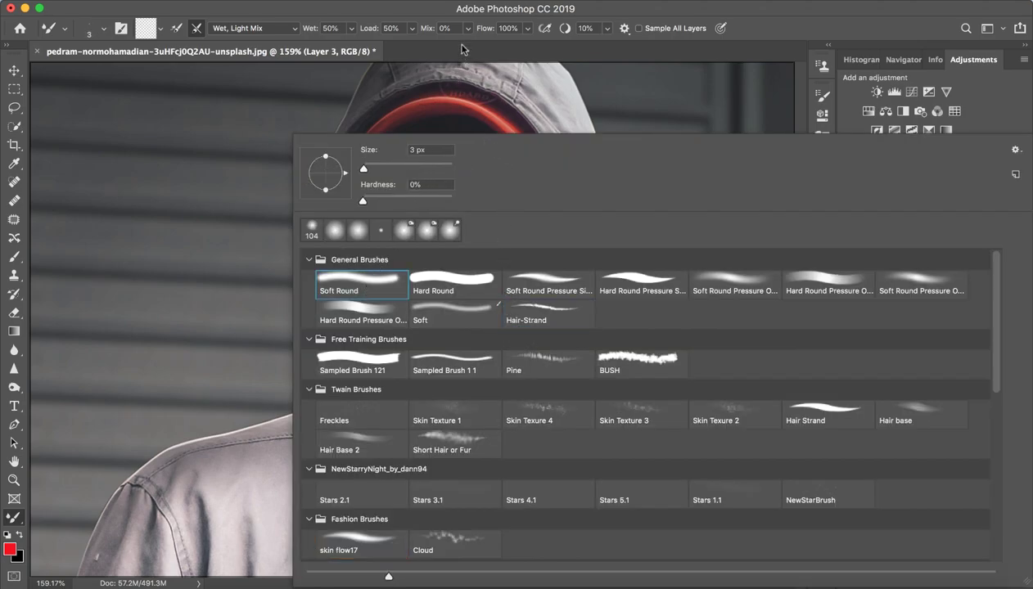
pyautogui.click(472, 16)
# - Set the mixer brush to 61 px with 10% Flow
pyautogui.moveTo(511, 279); pyautogui.dragTo(535, 280)
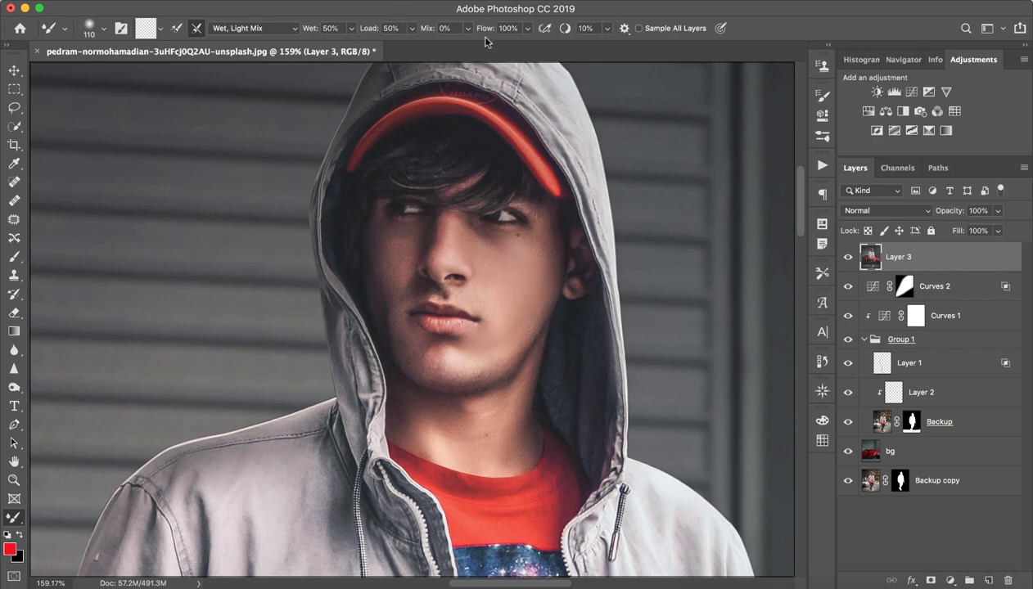
pyautogui.moveTo(484, 29); pyautogui.dragTo(429, 38)
pyautogui.moveTo(537, 246); pyautogui.dragTo(512, 246)
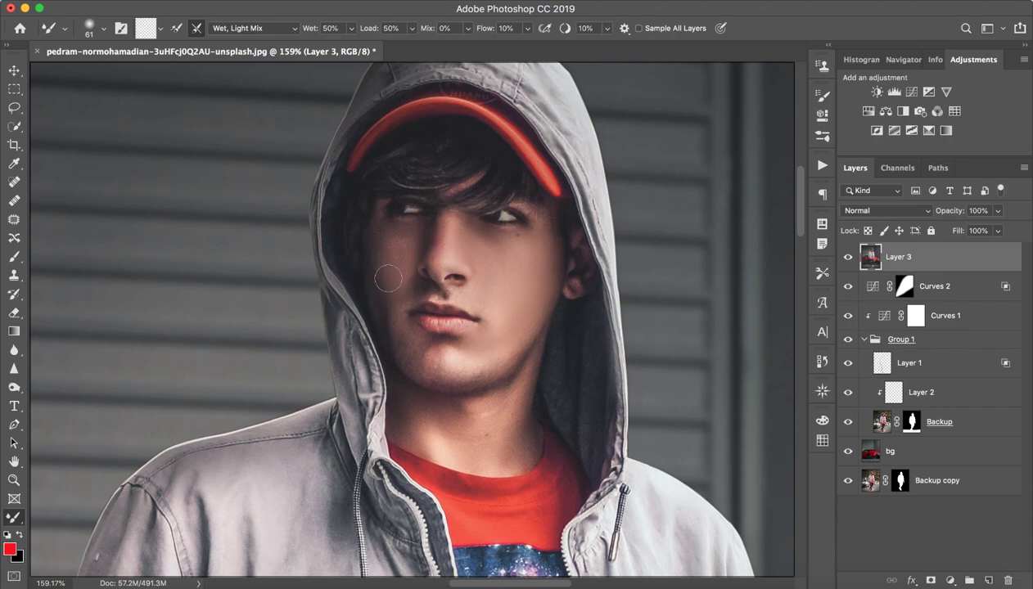
# - Paint over the jawline and neck shadows on Layer 3 to smooth the skin
pyautogui.scroll(-3, 386, 246)
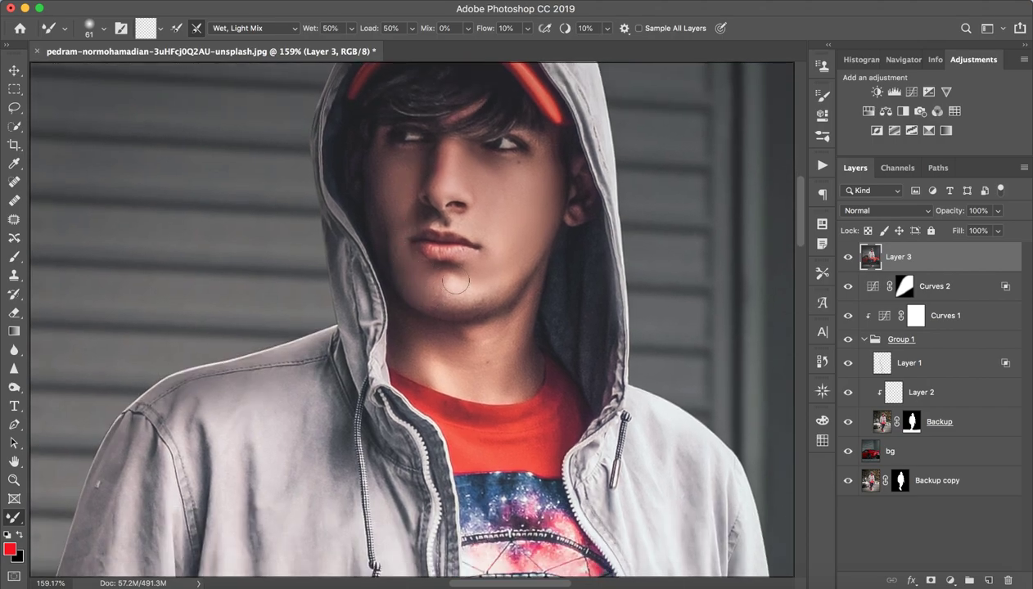
pyautogui.scroll(-1, 492, 262)
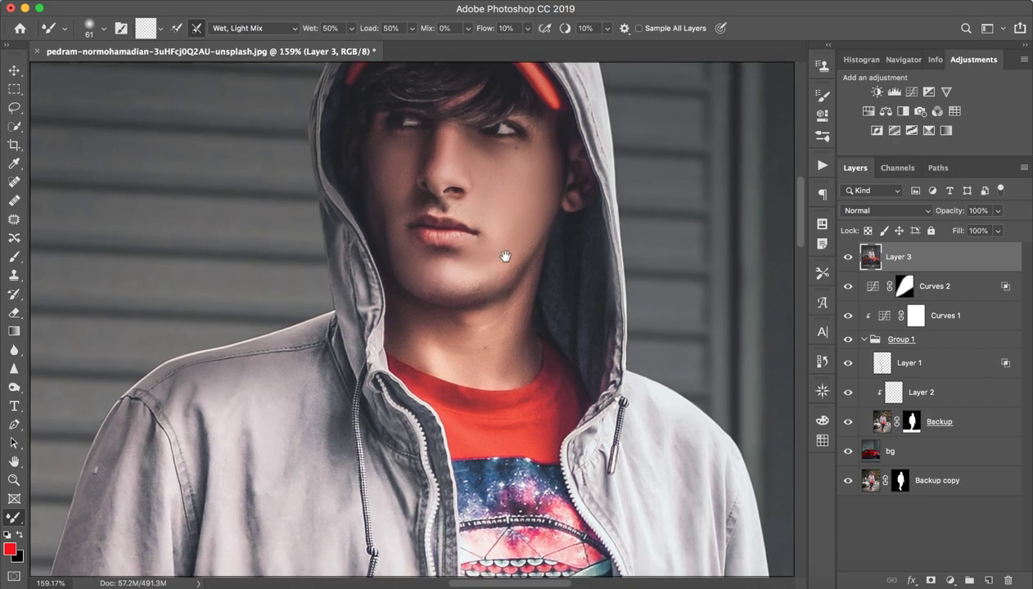
pyautogui.scroll(-3, 512, 241)
pyautogui.moveTo(540, 215)
pyautogui.mouseDown()
pyautogui.moveTo(527, 246)
pyautogui.moveTo(547, 197)
pyautogui.mouseUp()
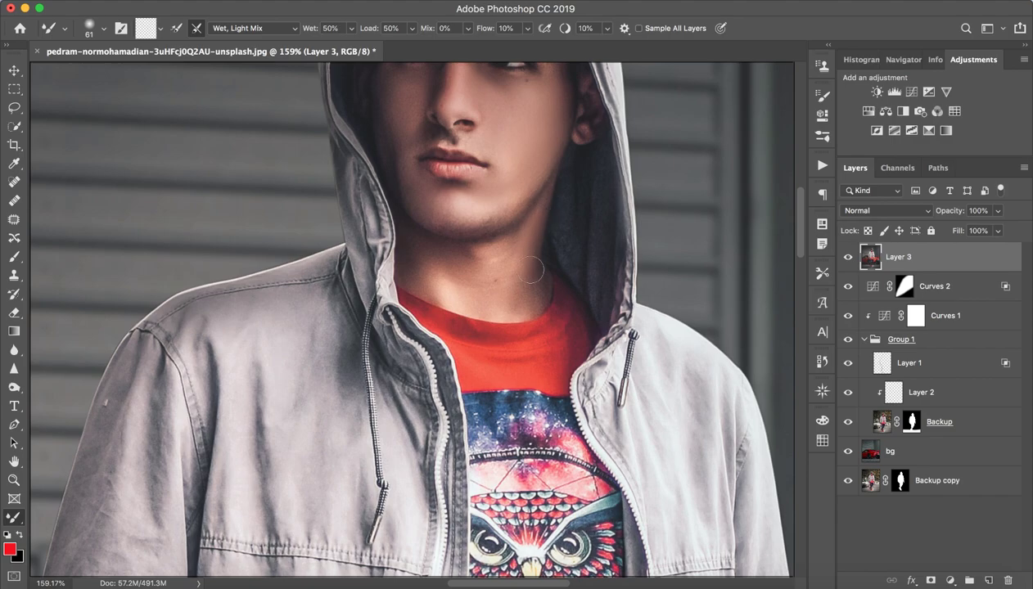
pyautogui.scroll(-1, 507, 292)
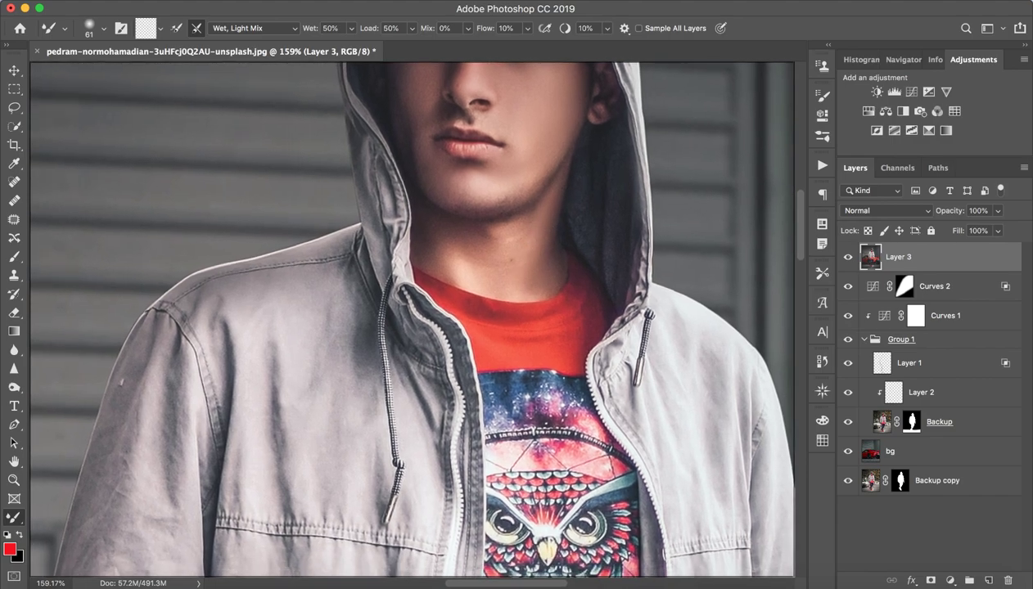
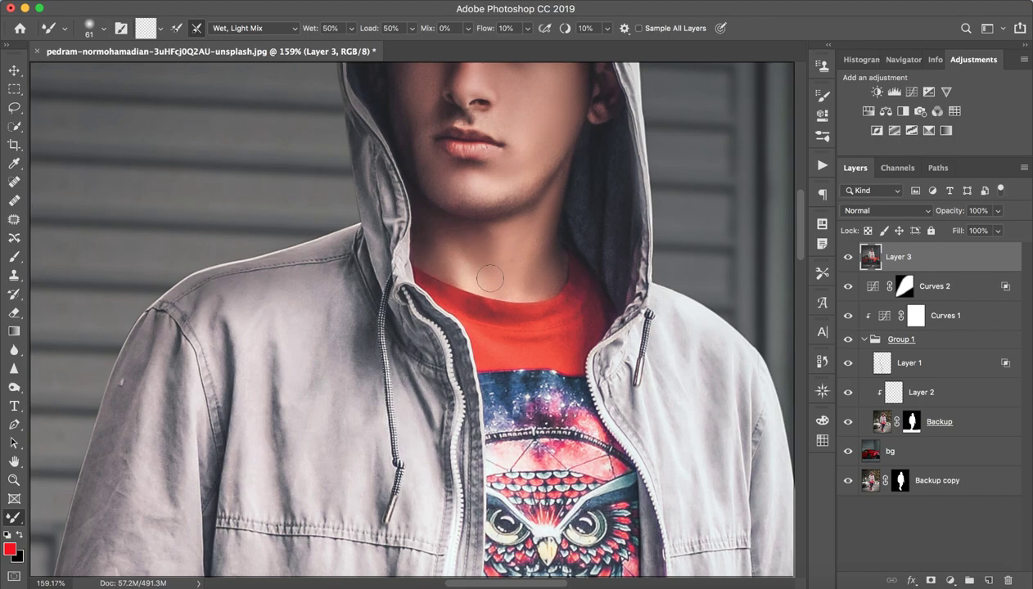
# - Scrubby-zoom out until the entire poster fits on screen, returning to the Mixer Brush
pyautogui.press('z')
pyautogui.moveTo(571, 254)
pyautogui.mouseDown()
pyautogui.moveTo(494, 268)
pyautogui.moveTo(589, 254)
pyautogui.mouseUp()
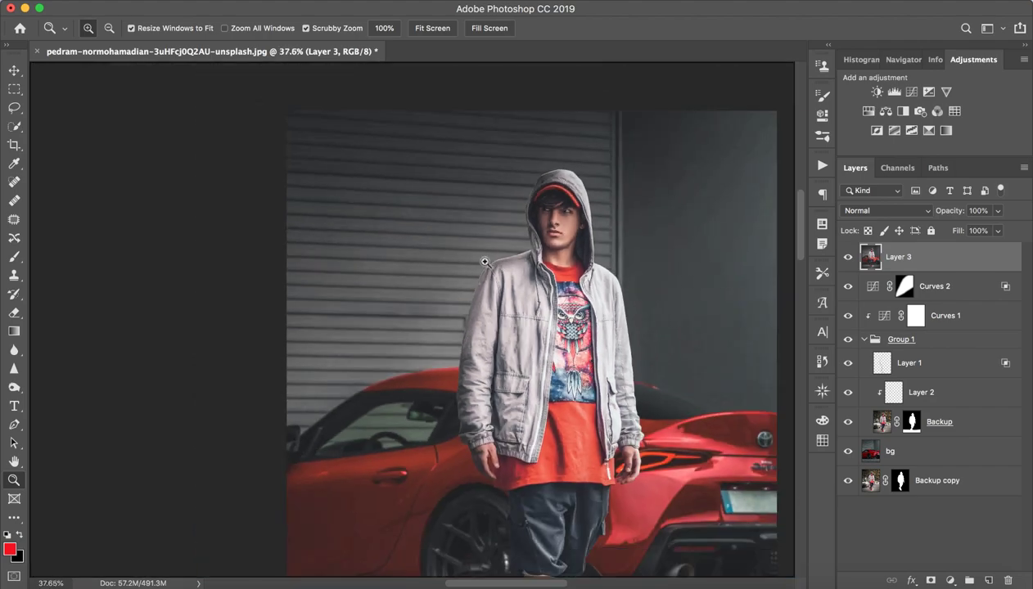
pyautogui.moveTo(588, 254); pyautogui.dragTo(477, 264)
pyautogui.press('b')
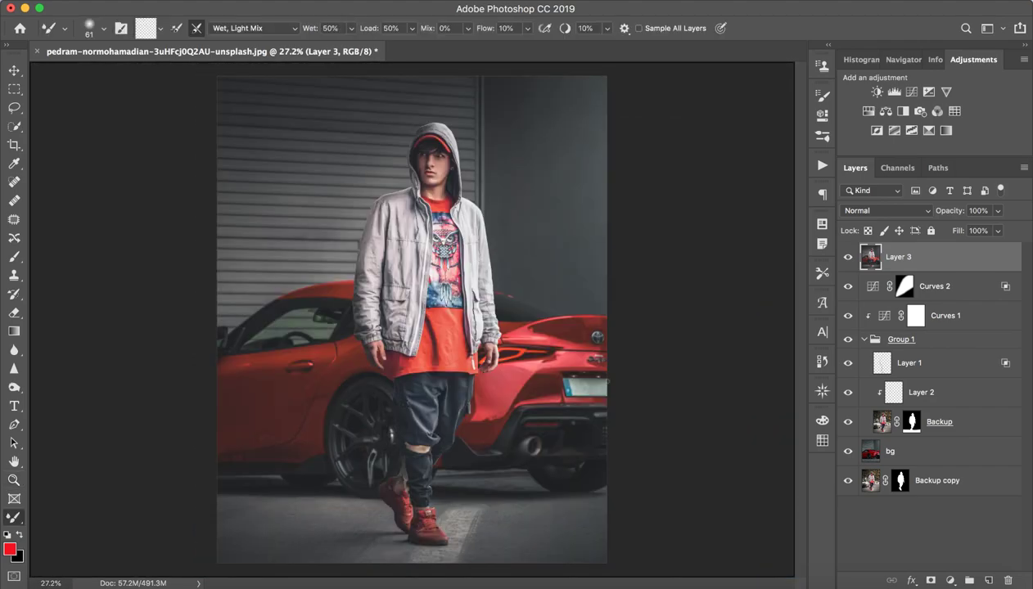
pyautogui.click(947, 572)
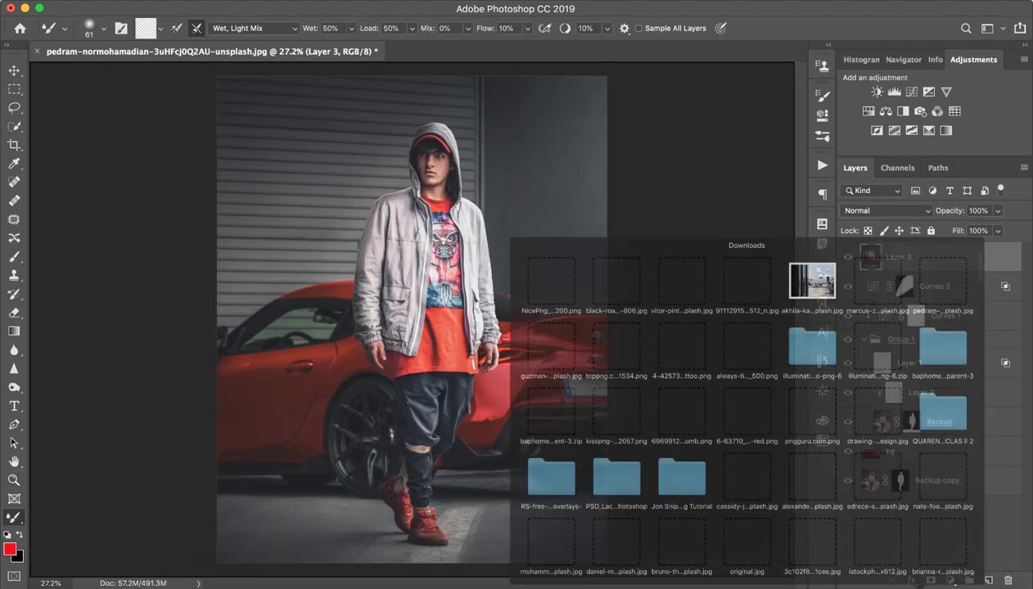
pyautogui.scroll(-2, 807, 311)
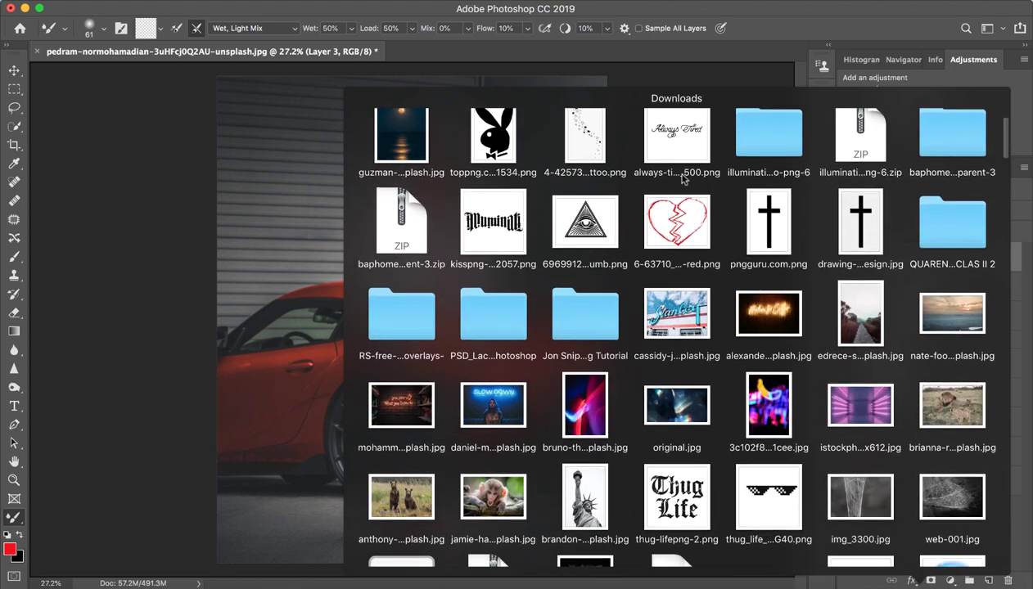
pyautogui.scroll(-2, 740, 301)
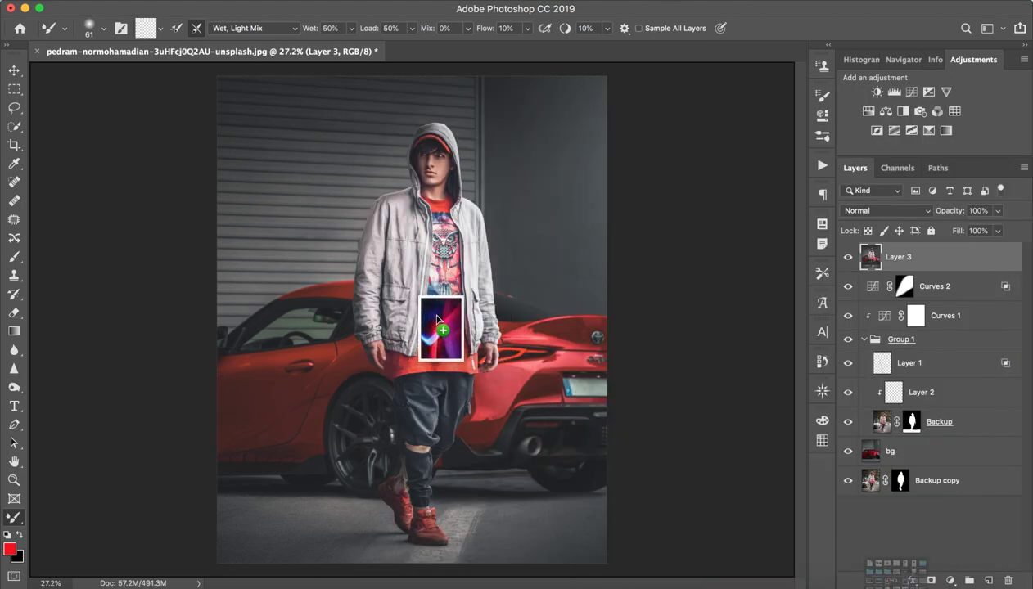
pyautogui.moveTo(578, 350); pyautogui.dragTo(438, 361)
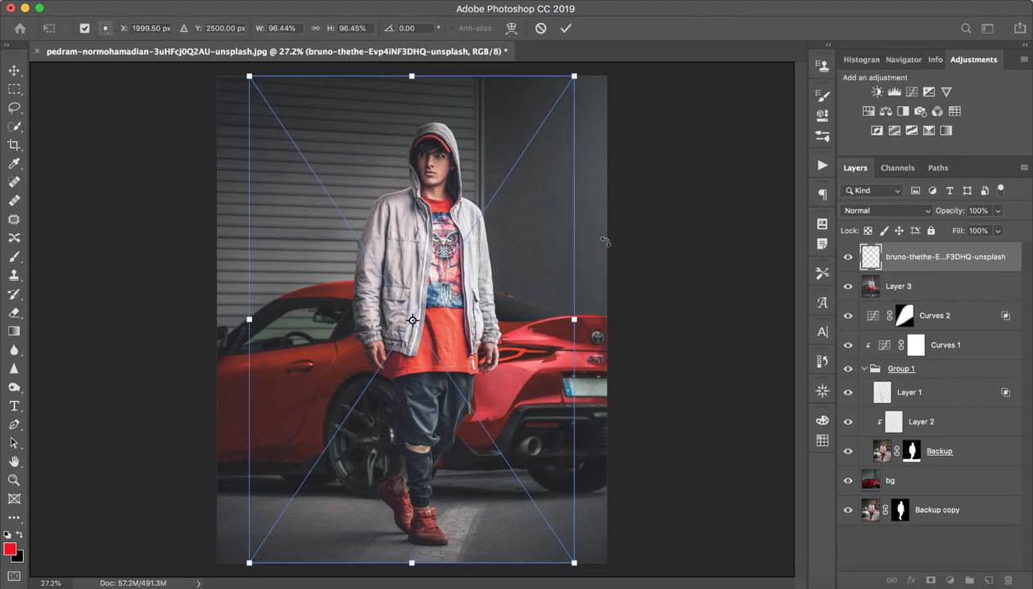
pyautogui.moveTo(574, 77); pyautogui.dragTo(663, 32)
pyautogui.moveTo(531, 265)
pyautogui.mouseDown()
pyautogui.moveTo(568, 427)
pyautogui.moveTo(574, 401)
pyautogui.mouseUp()
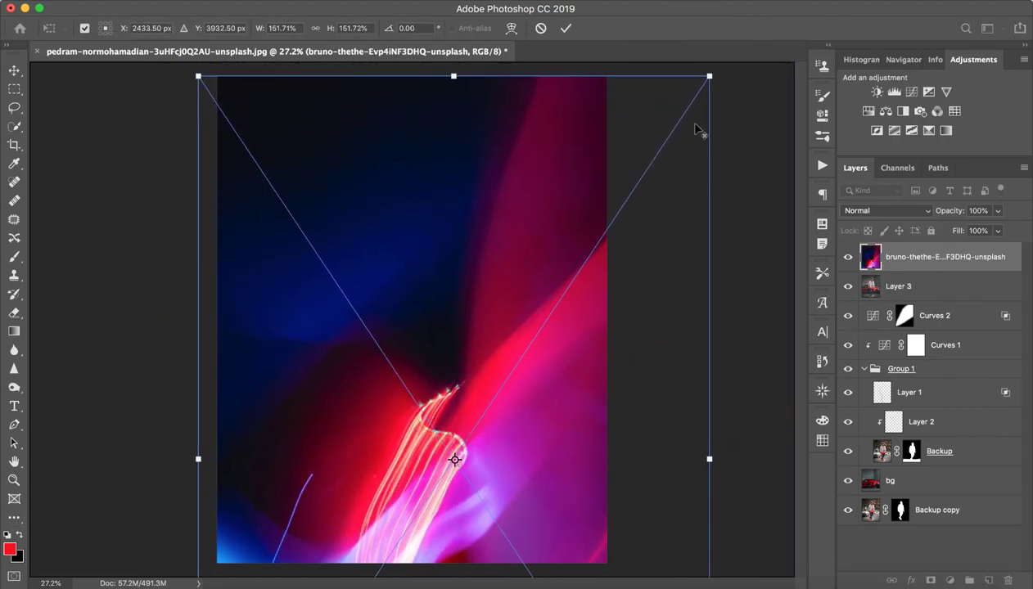
pyautogui.moveTo(705, 75); pyautogui.dragTo(796, 38)
pyautogui.moveTo(618, 282); pyautogui.dragTo(685, 368)
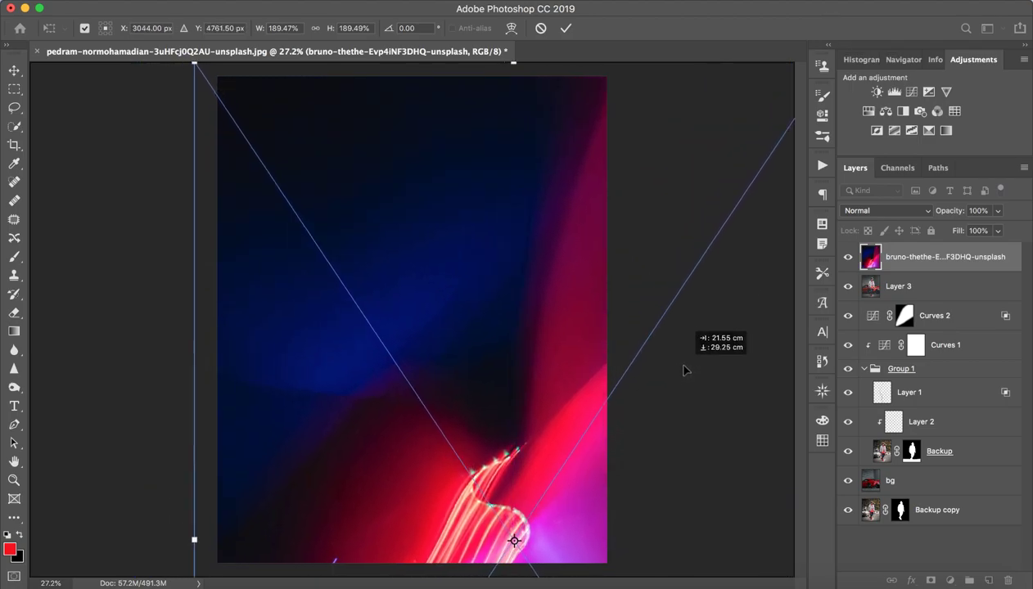
pyautogui.click(903, 216)
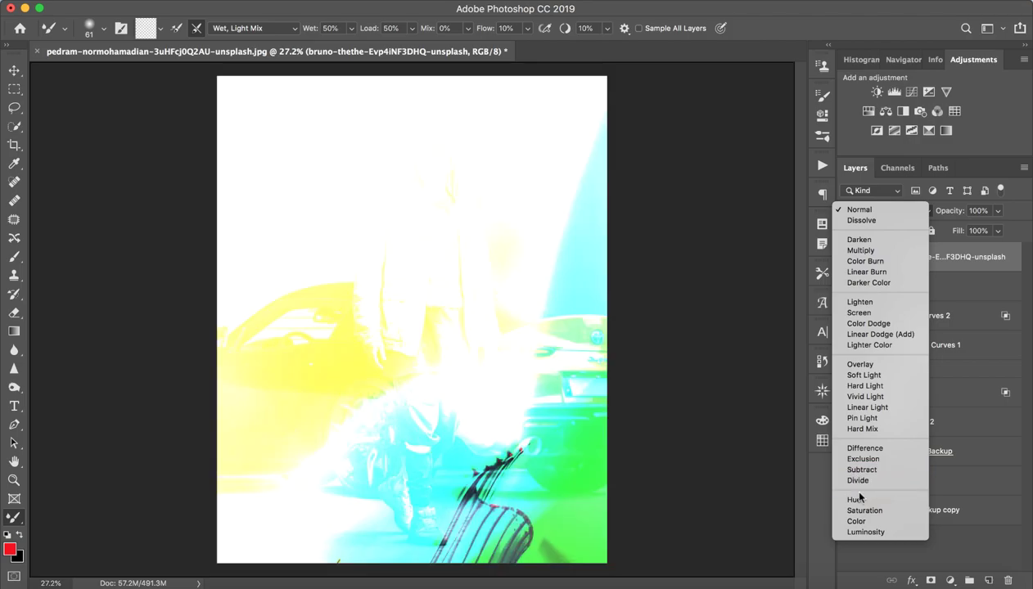
pyautogui.click(852, 511)
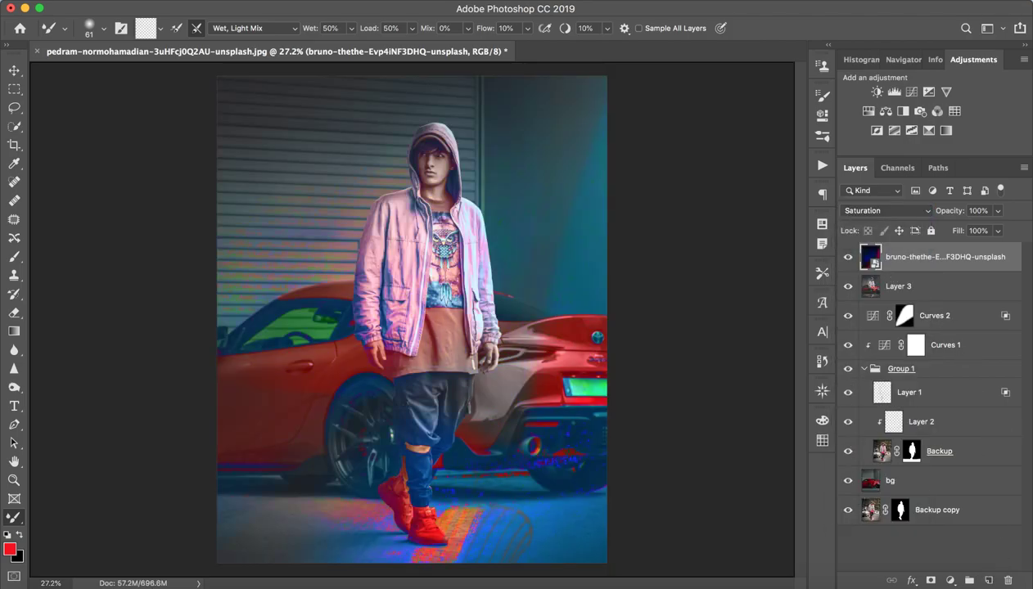
pyautogui.click(1009, 581)
pyautogui.click(922, 583)
pyautogui.scroll(-5, 756, 376)
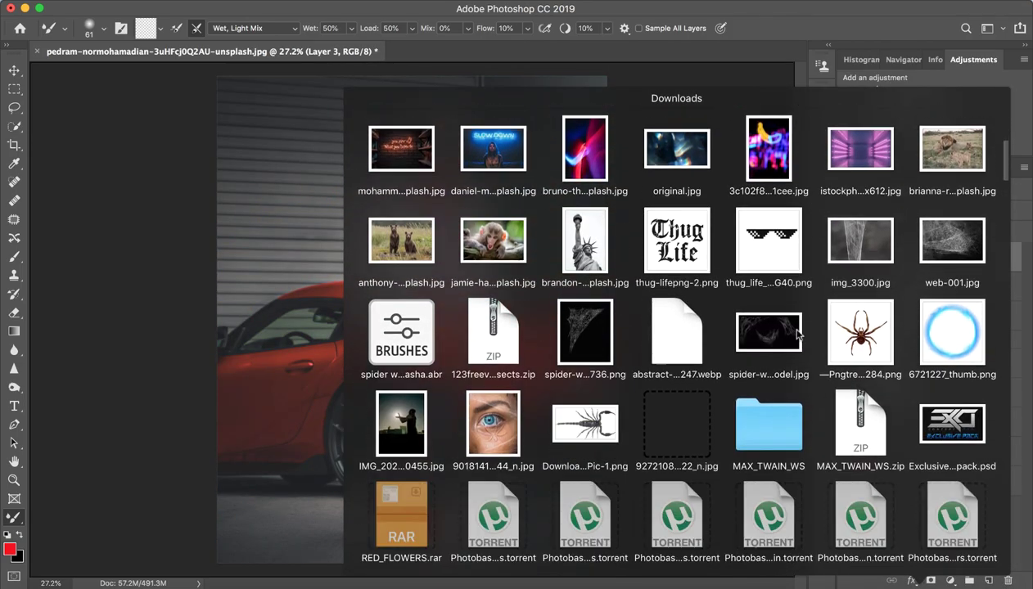
pyautogui.scroll(-1, 756, 364)
pyautogui.scroll(3, 757, 348)
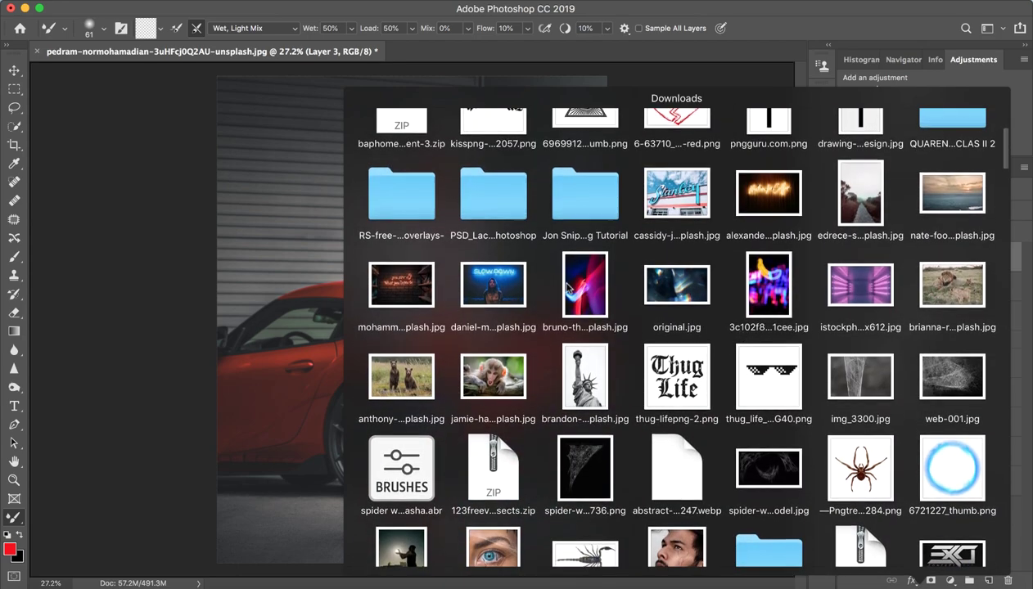
pyautogui.click(752, 348)
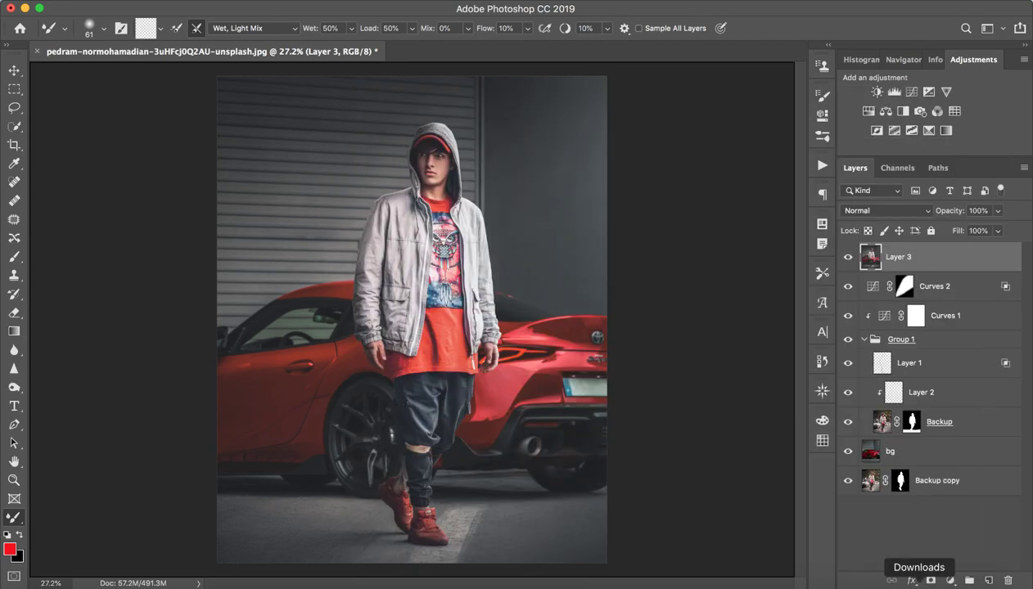
pyautogui.click(922, 580)
pyautogui.scroll(-3, 684, 393)
pyautogui.moveTo(685, 431); pyautogui.dragTo(413, 320)
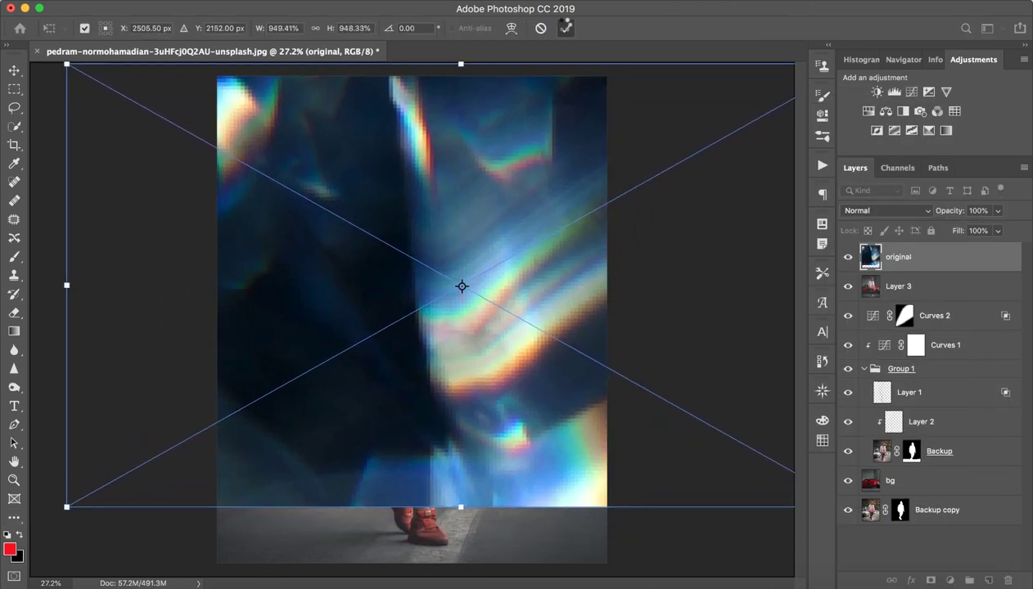
pyautogui.click(565, 28)
pyautogui.click(884, 211)
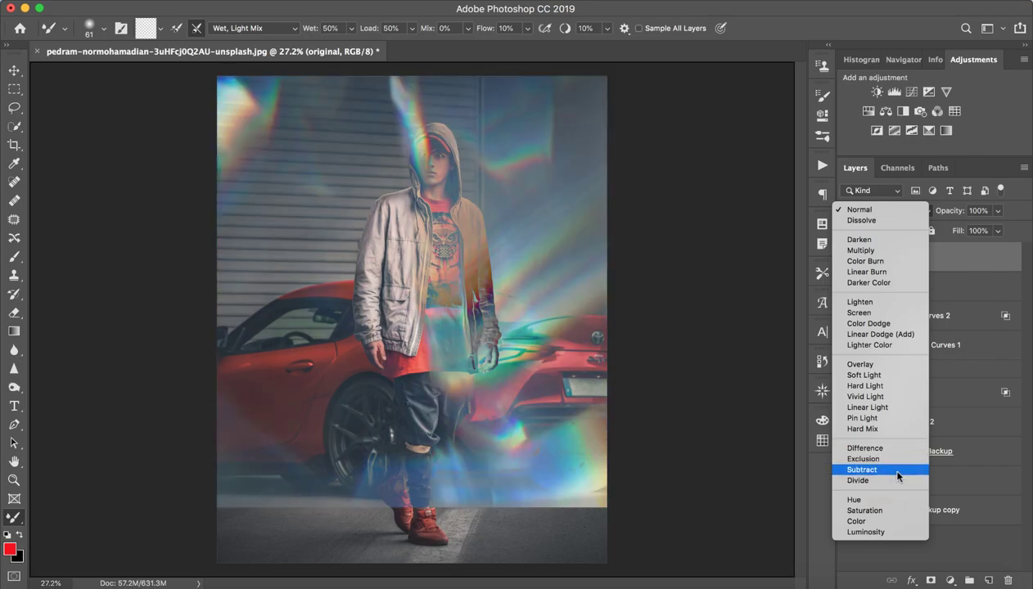
pyautogui.click(797, 529)
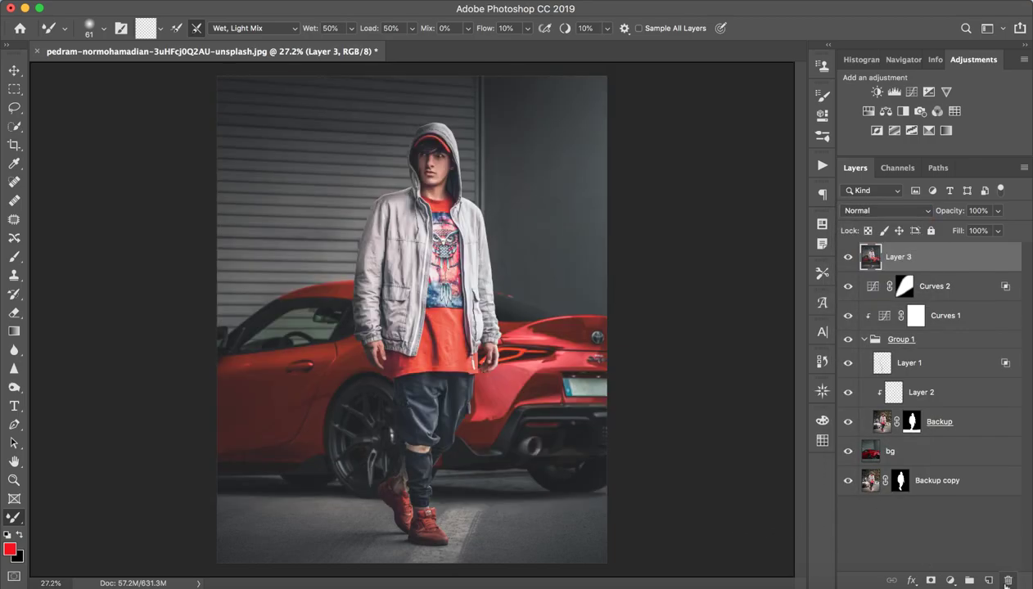
pyautogui.press('Delete')
# - Frame the poster and set the Type tool's text colour to near-white
pyautogui.press('z')
pyautogui.moveTo(517, 410); pyautogui.dragTo(483, 409)
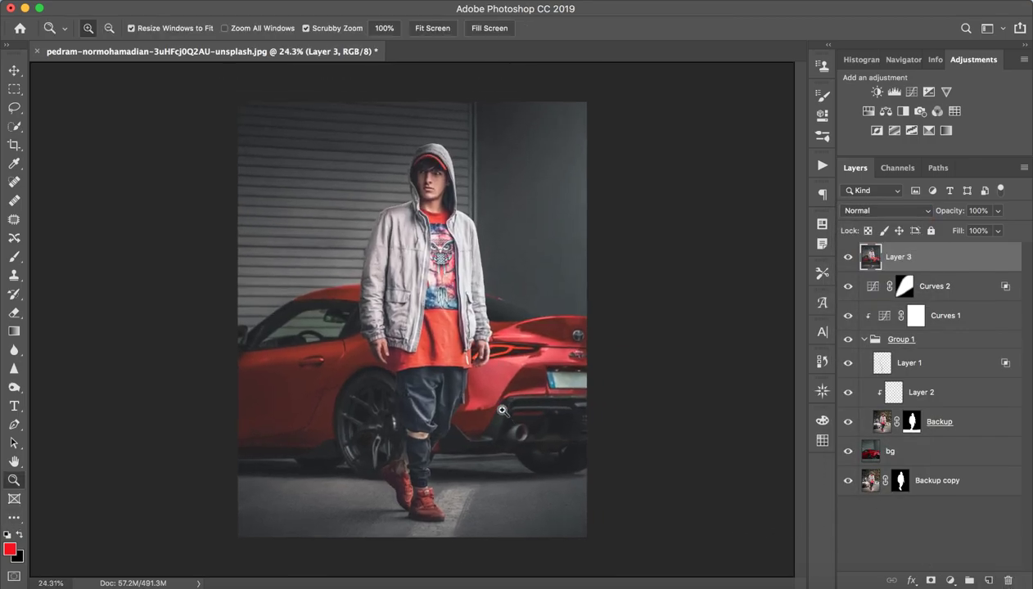
pyautogui.press('b')
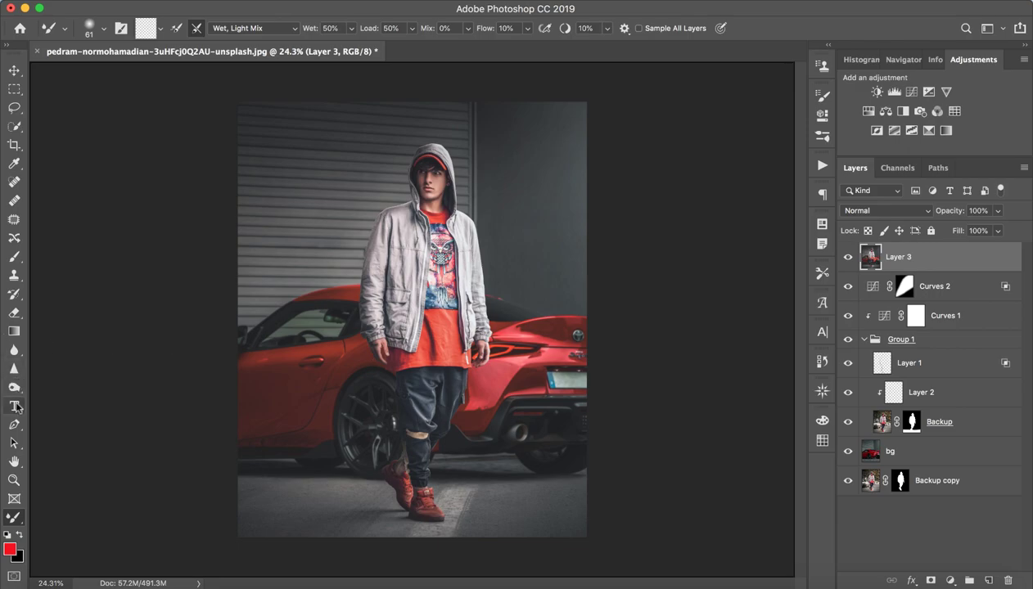
pyautogui.click(14, 406)
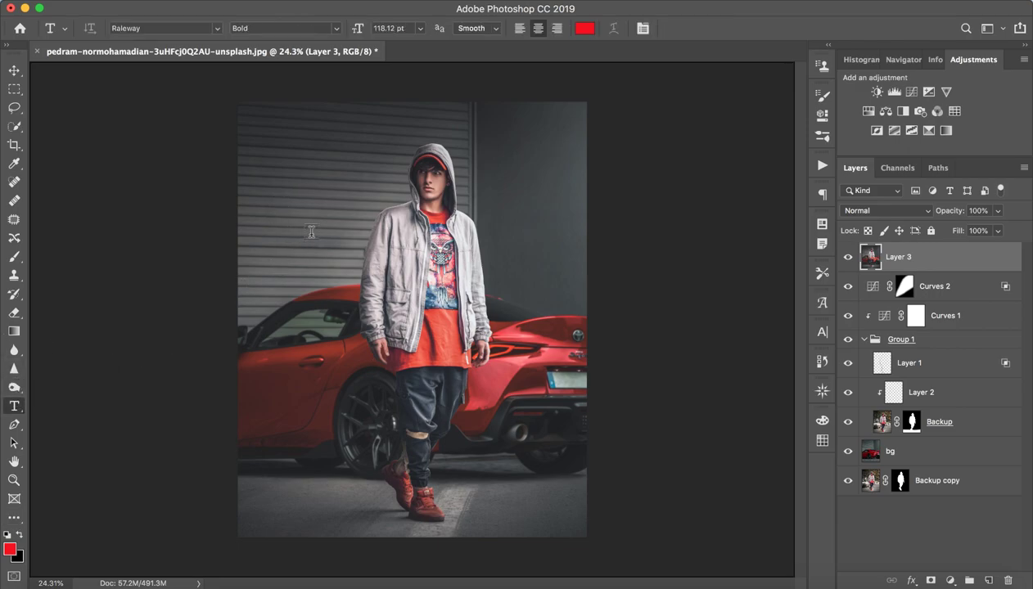
pyautogui.click(584, 27)
pyautogui.moveTo(794, 135); pyautogui.dragTo(839, 105)
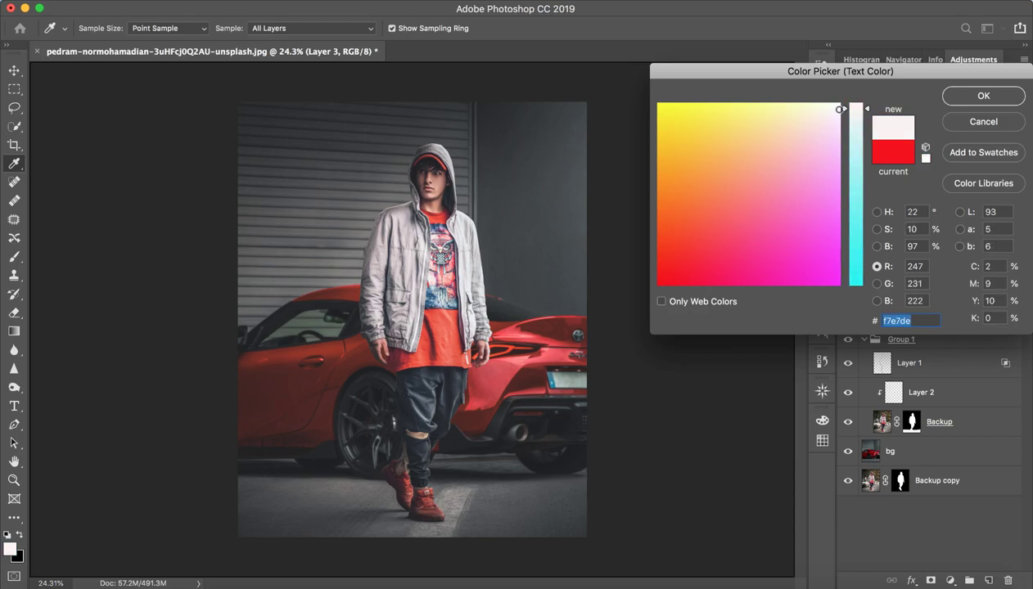
pyautogui.click(986, 97)
# - Type the title PROVOKE in the poster's top-right corner and commit it
pyautogui.click(262, 132)
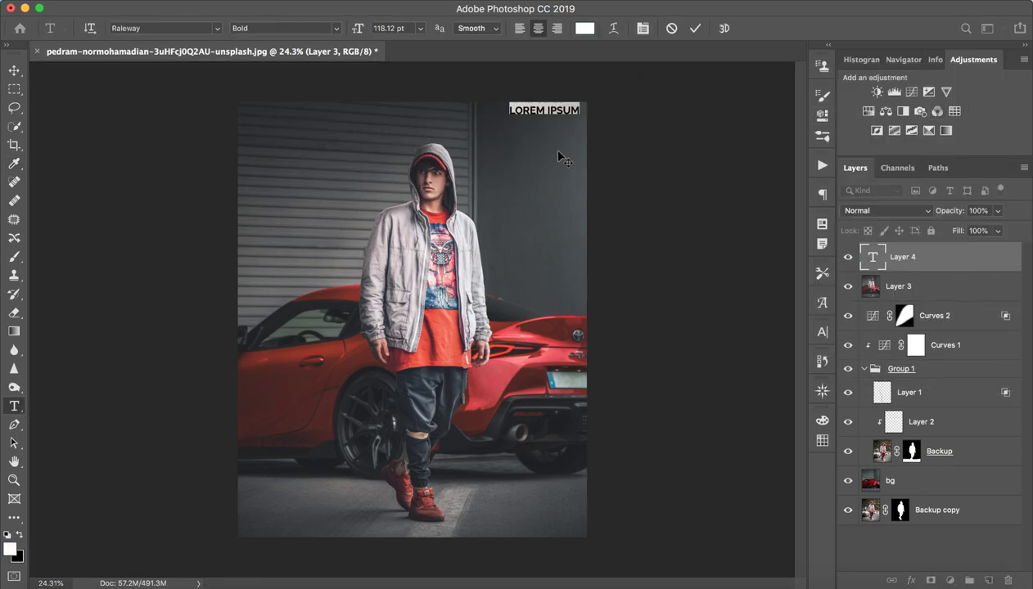
pyautogui.moveTo(333, 238); pyautogui.dragTo(558, 165)
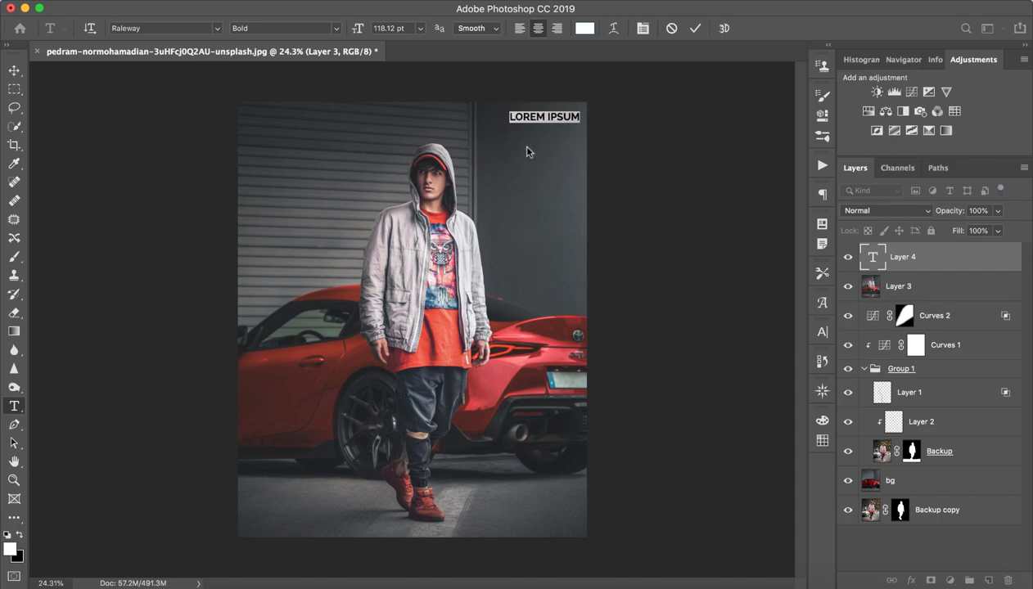
pyautogui.write('PROVOKE')
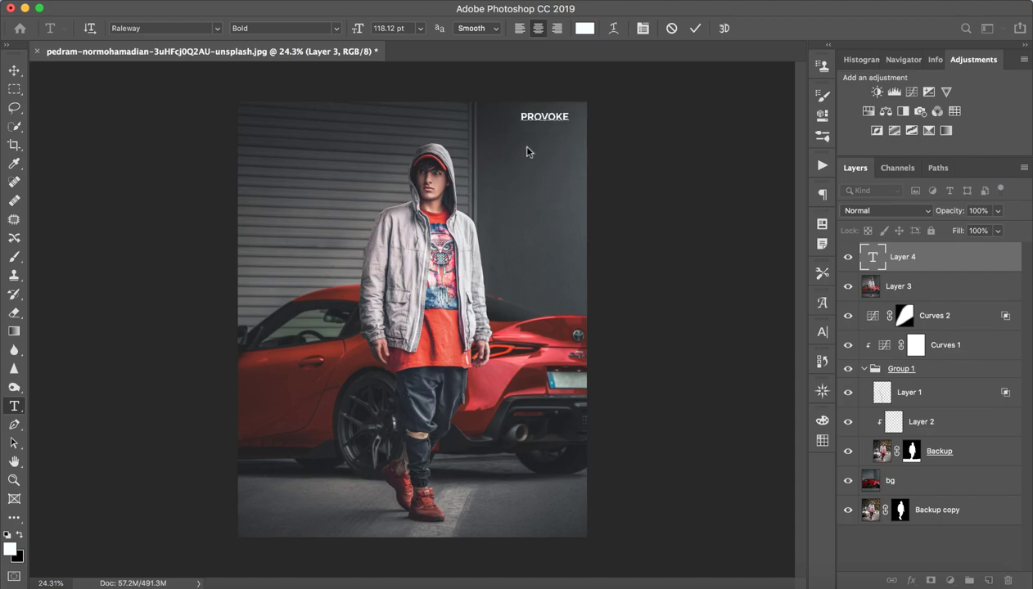
pyautogui.moveTo(555, 146); pyautogui.dragTo(558, 145)
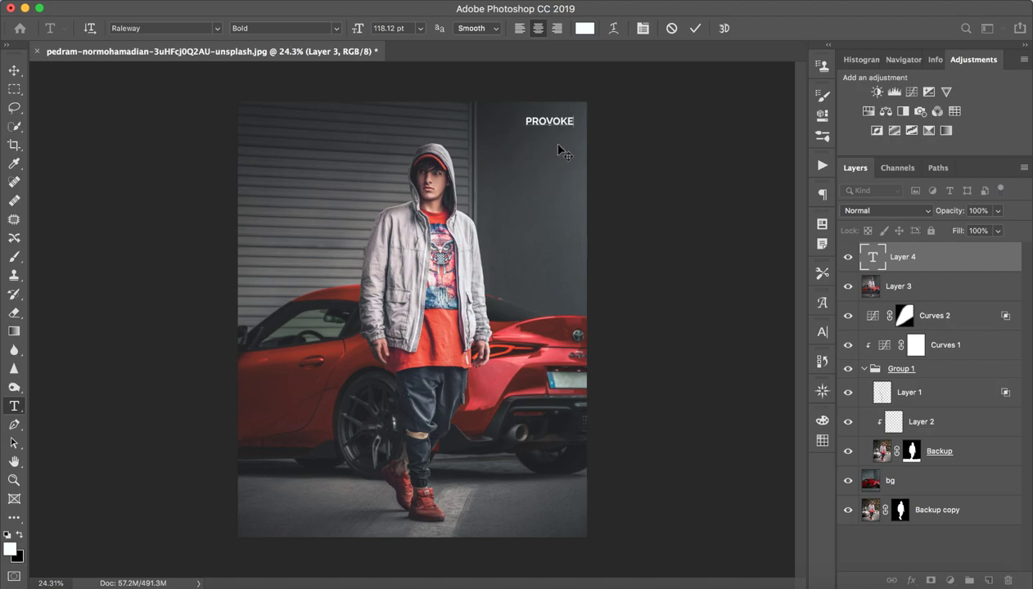
pyautogui.hotkey('ctrl', 'Return')
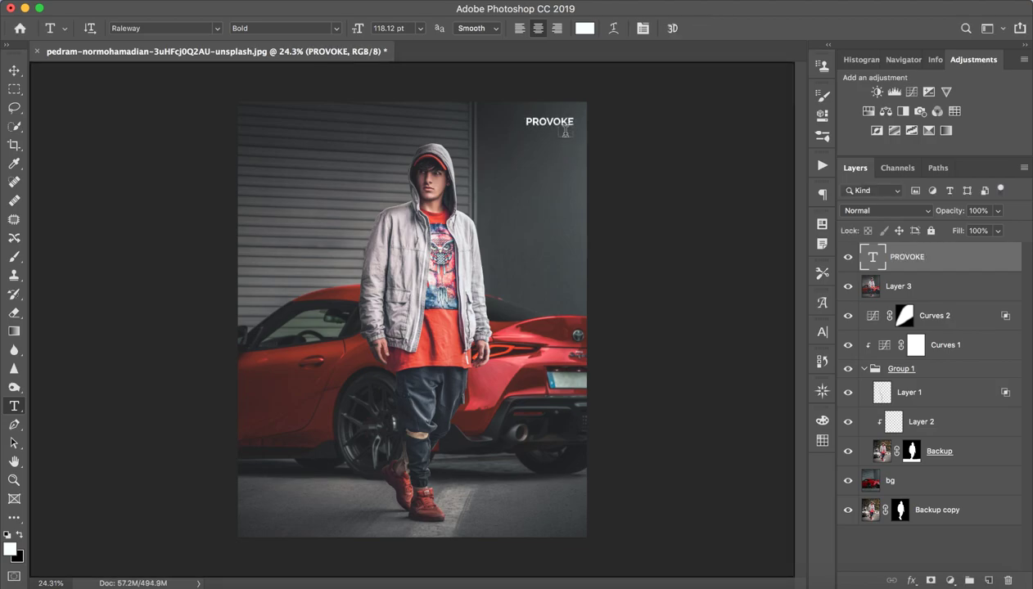
# - Type the credit line DESIGNED BY HOW TO EDIT near the poster's bottom-left
pyautogui.click(497, 513)
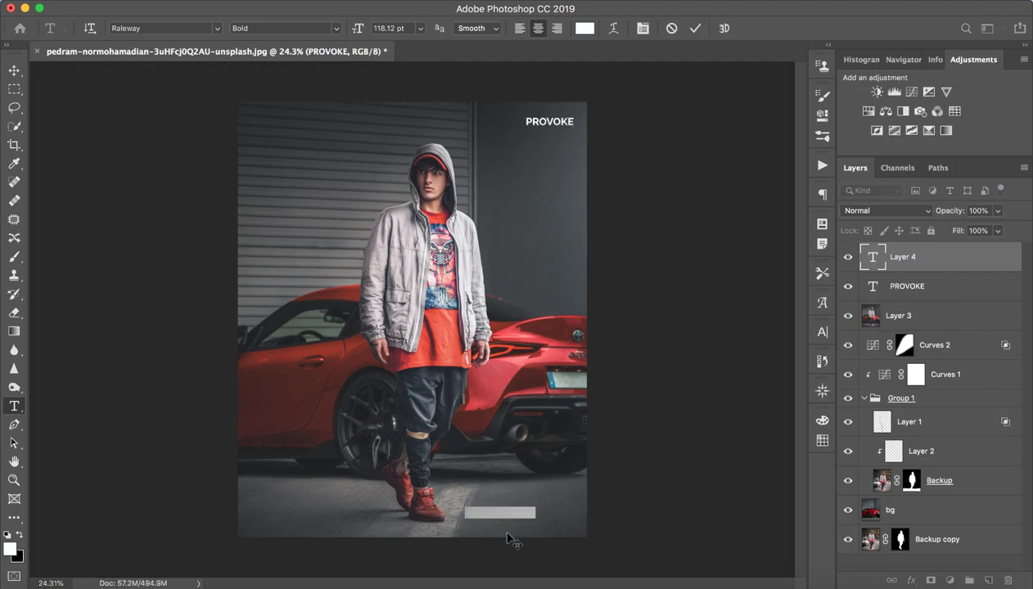
pyautogui.moveTo(506, 536); pyautogui.dragTo(556, 541)
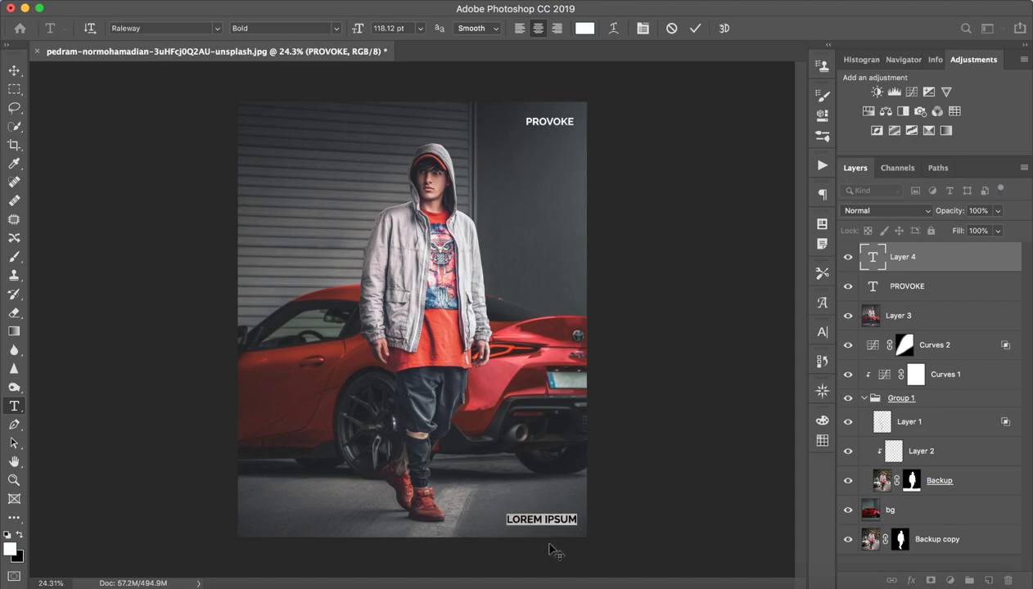
pyautogui.write('DESIGN')
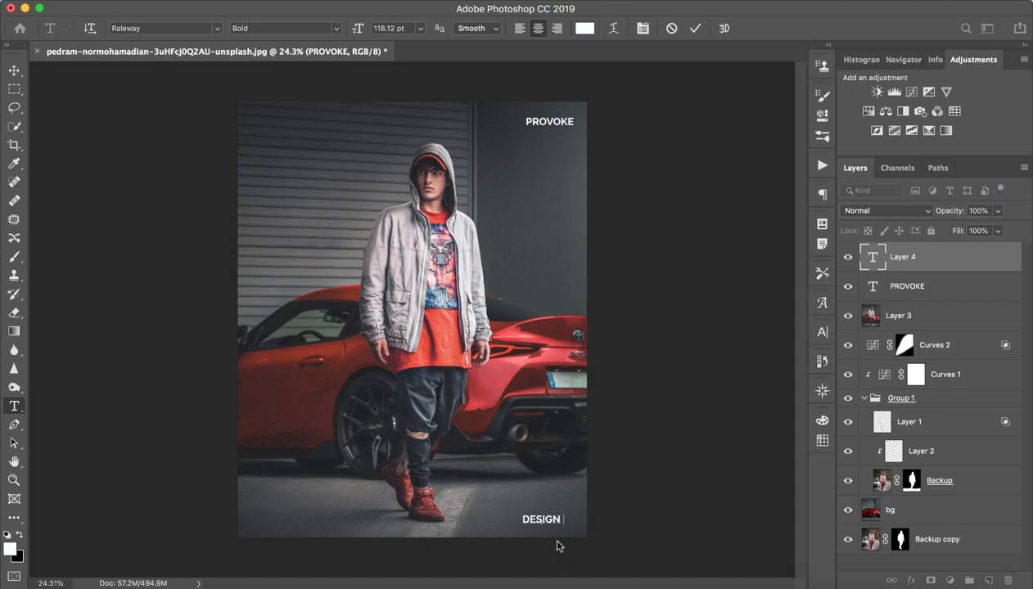
pyautogui.write('ED BY')
pyautogui.write(' HO')
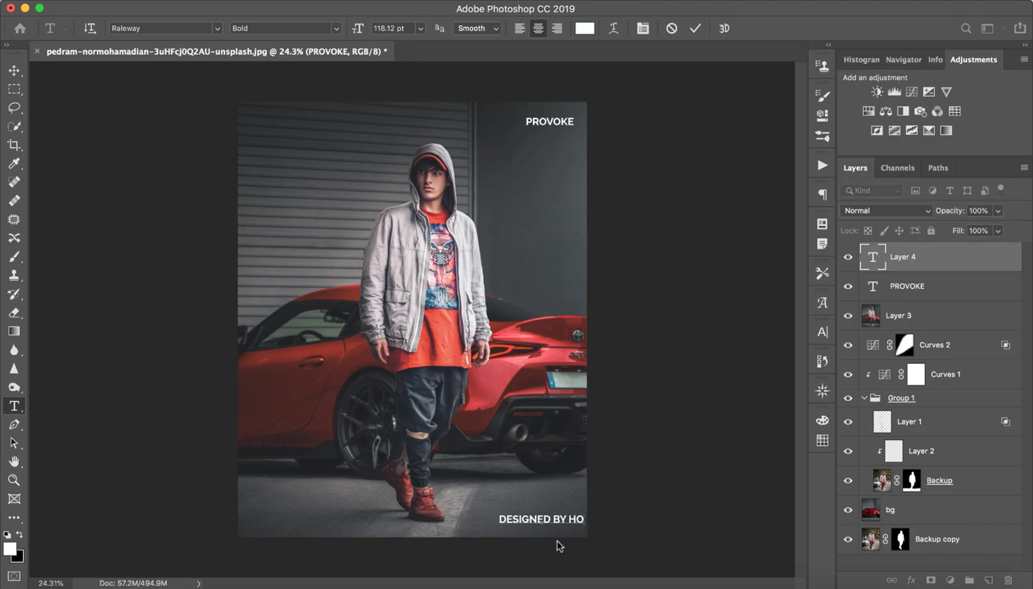
pyautogui.write('W TO')
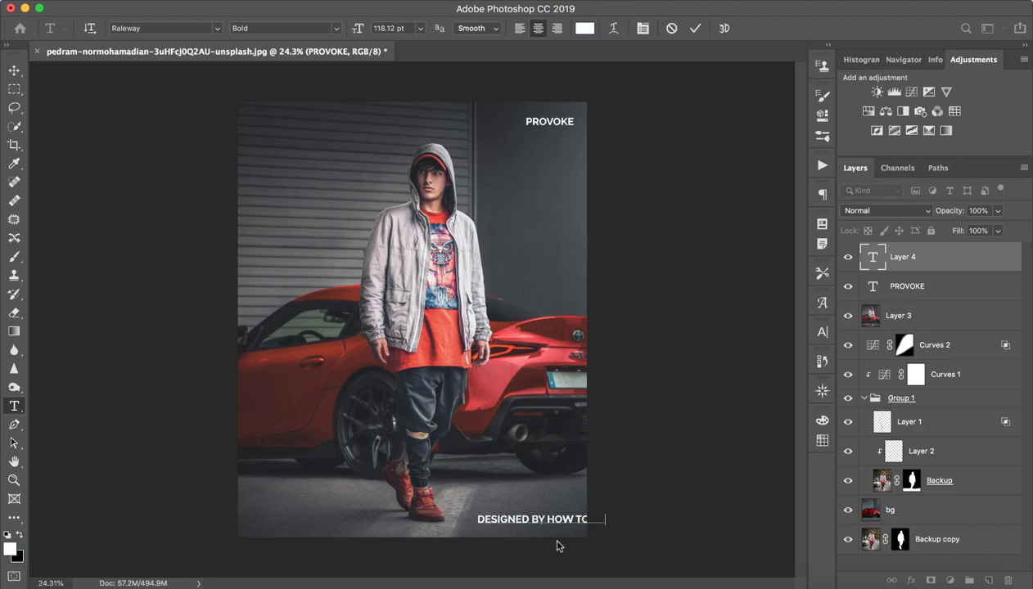
pyautogui.write(' EDIT')
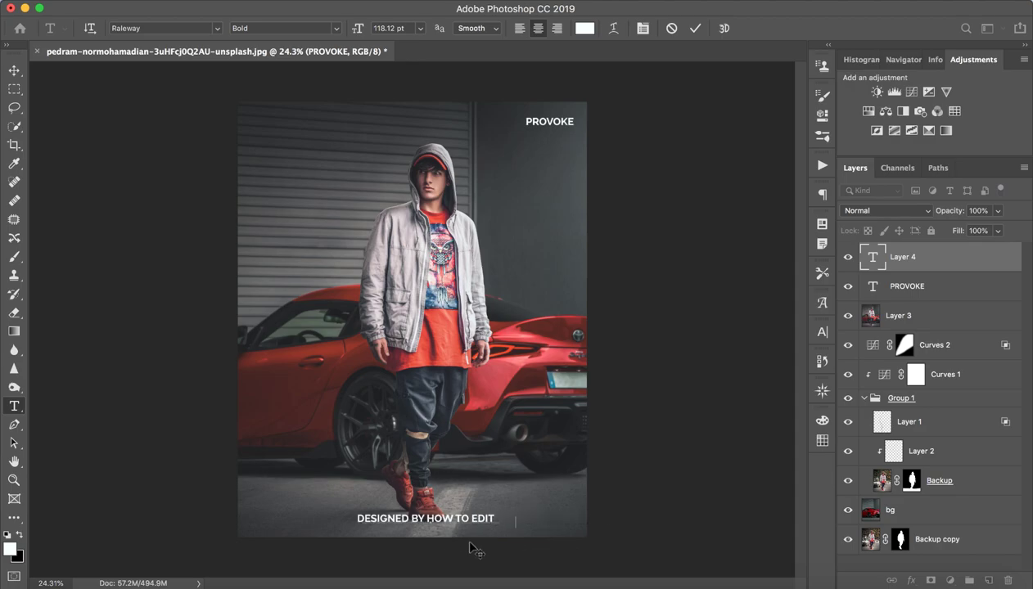
pyautogui.moveTo(559, 547)
pyautogui.mouseDown()
pyautogui.moveTo(528, 556)
pyautogui.moveTo(339, 549)
pyautogui.mouseUp()
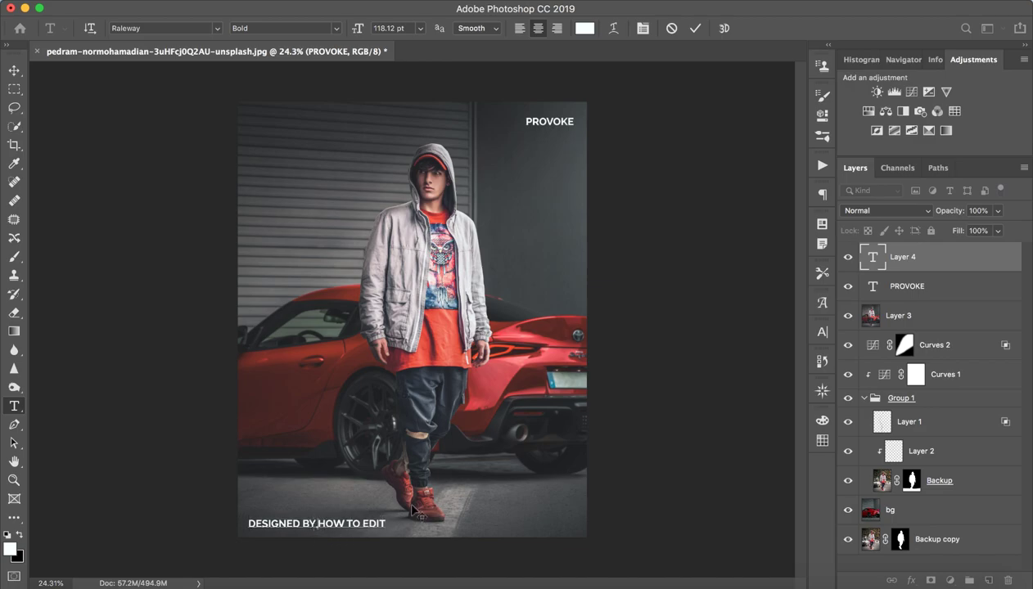
# - Shrink the words DESIGNED BY to 74.12 pt, nudge the line left, and commit
pyautogui.moveTo(315, 522); pyautogui.dragTo(215, 523)
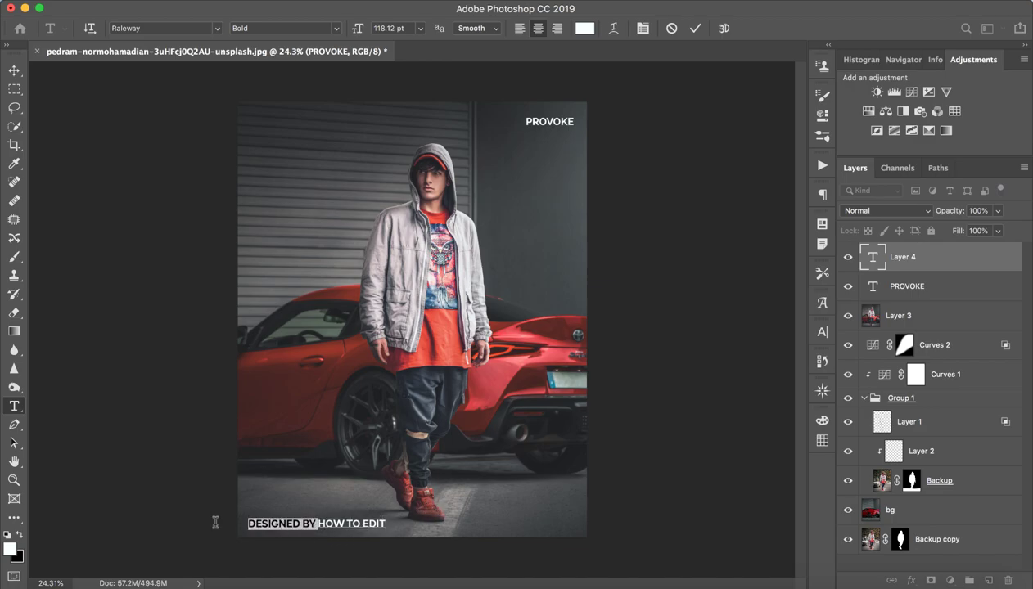
pyautogui.moveTo(365, 38); pyautogui.dragTo(326, 38)
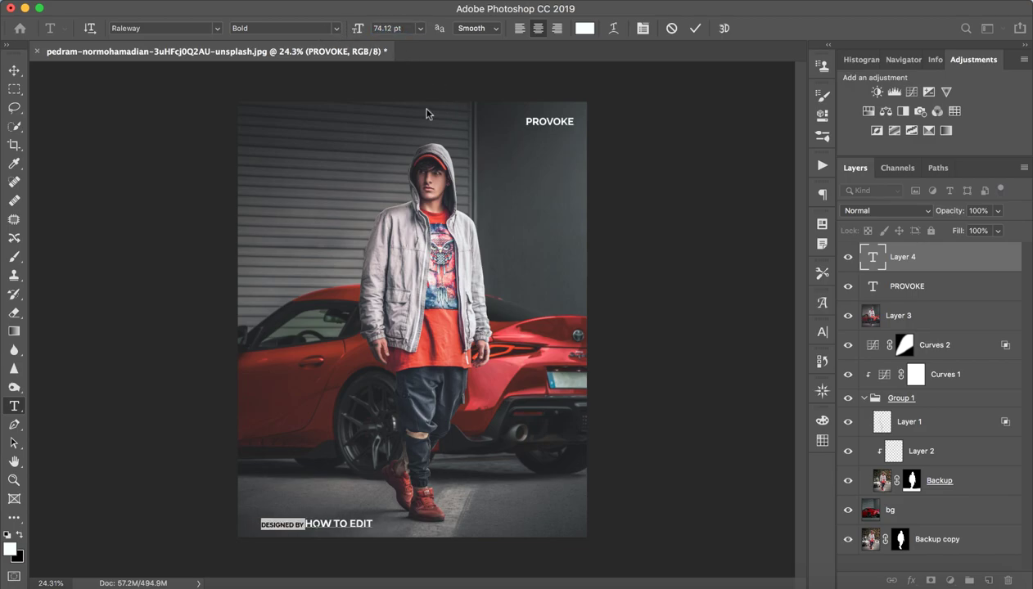
pyautogui.moveTo(376, 540); pyautogui.dragTo(361, 540)
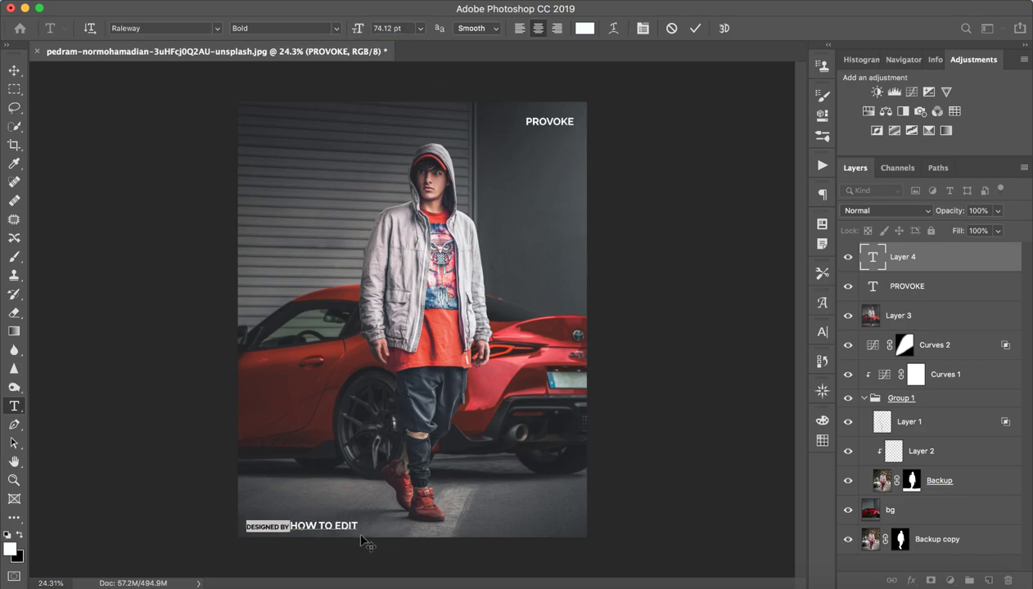
pyautogui.hotkey('ctrl', 'Return')
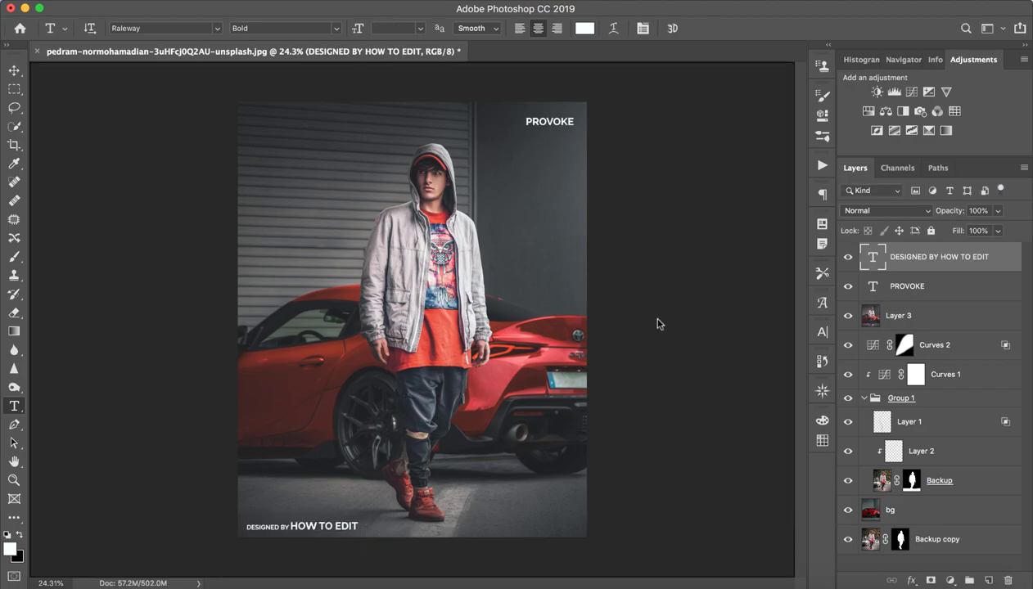
# - Draw a small rectangular selection near the top-left corner on a new empty layer
pyautogui.click(918, 582)
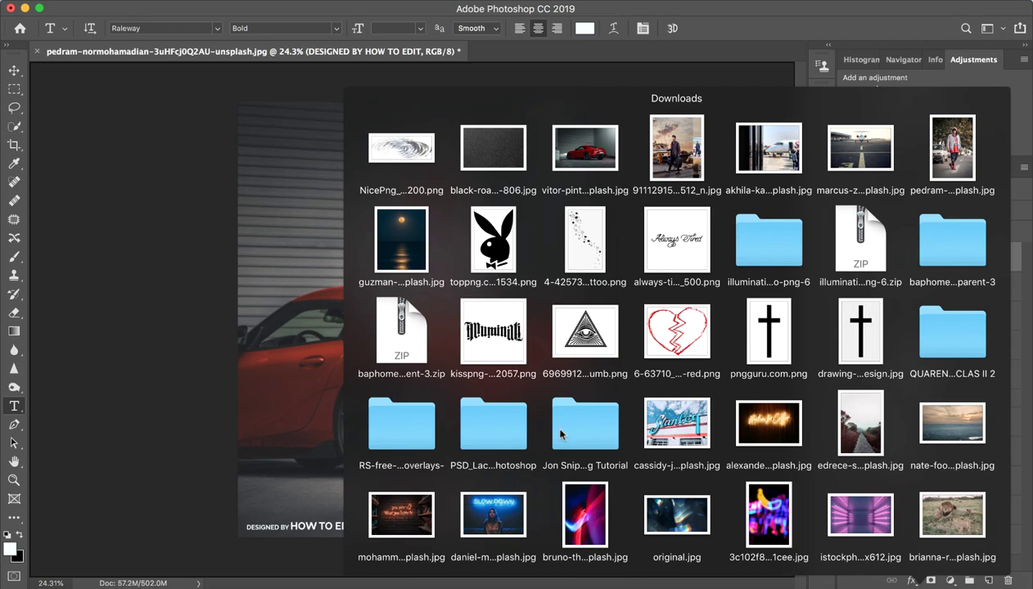
pyautogui.click(15, 259)
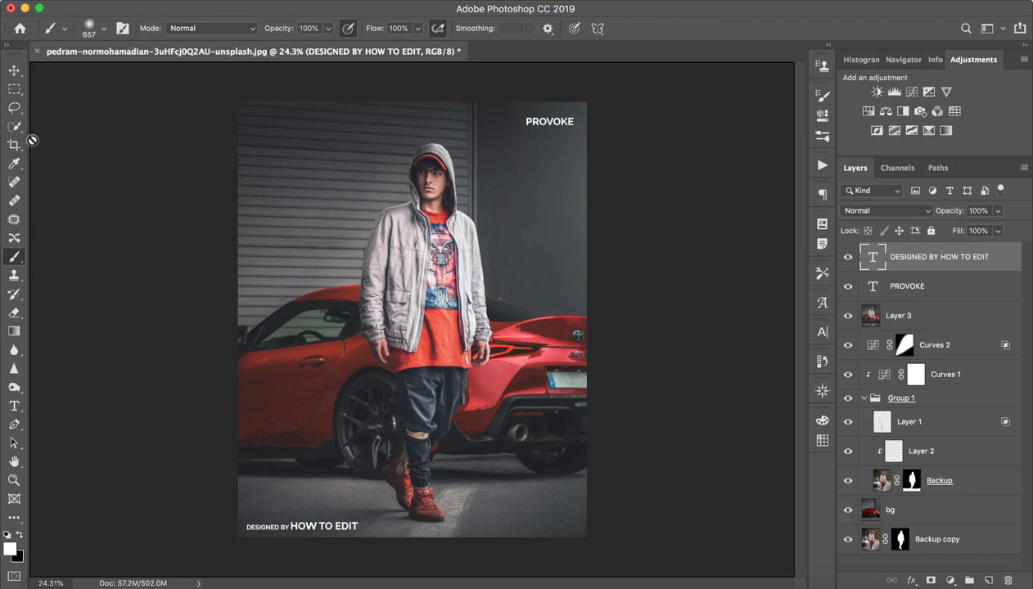
pyautogui.click(14, 88)
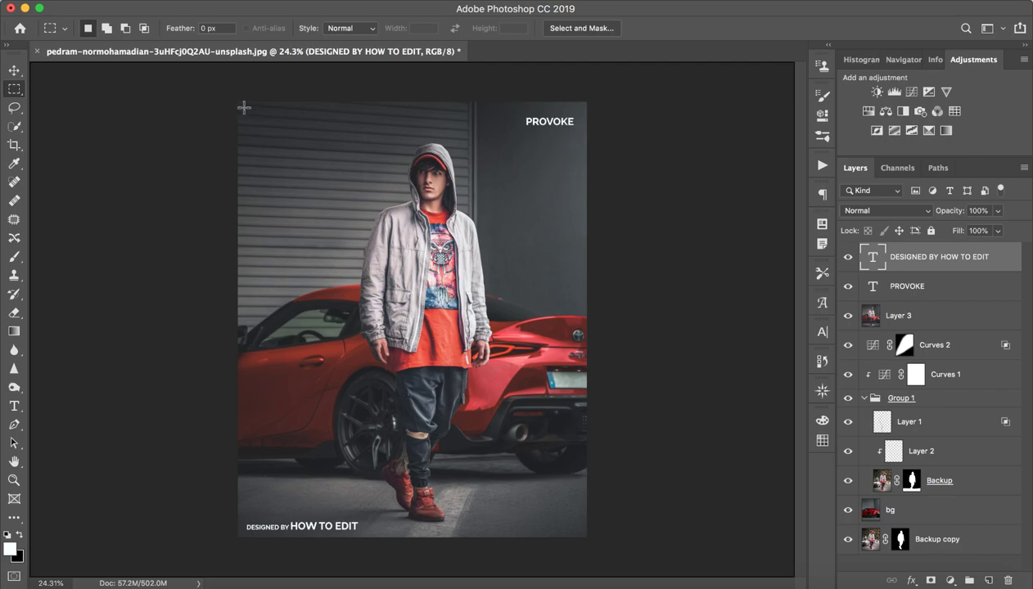
pyautogui.moveTo(244, 107); pyautogui.dragTo(257, 130)
pyautogui.click(988, 581)
# - Outline the box selection with a 3 px white stroke and zoom in on it
pyautogui.rightClick(258, 124)
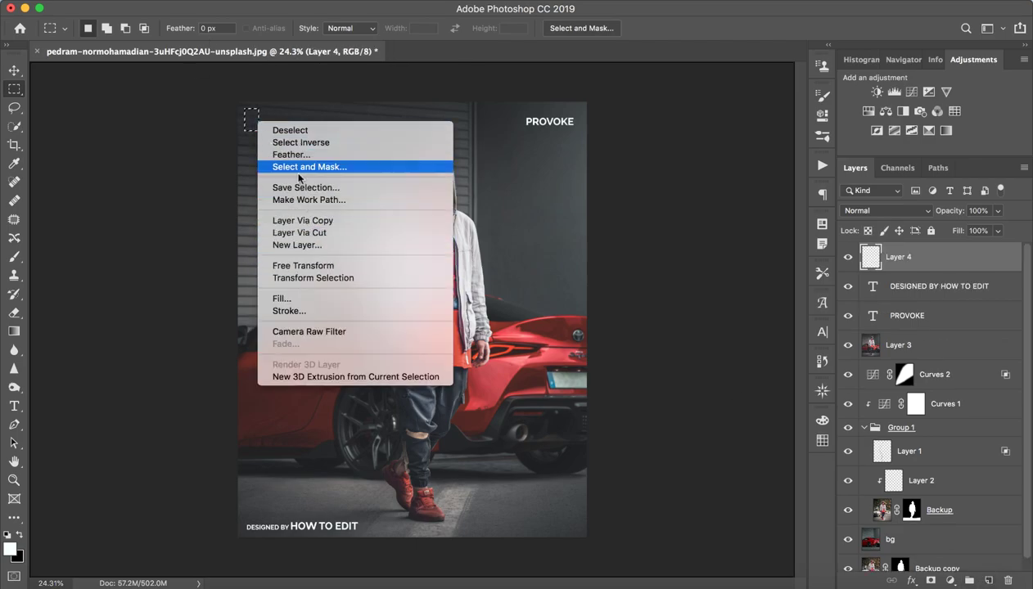
pyautogui.click(288, 143)
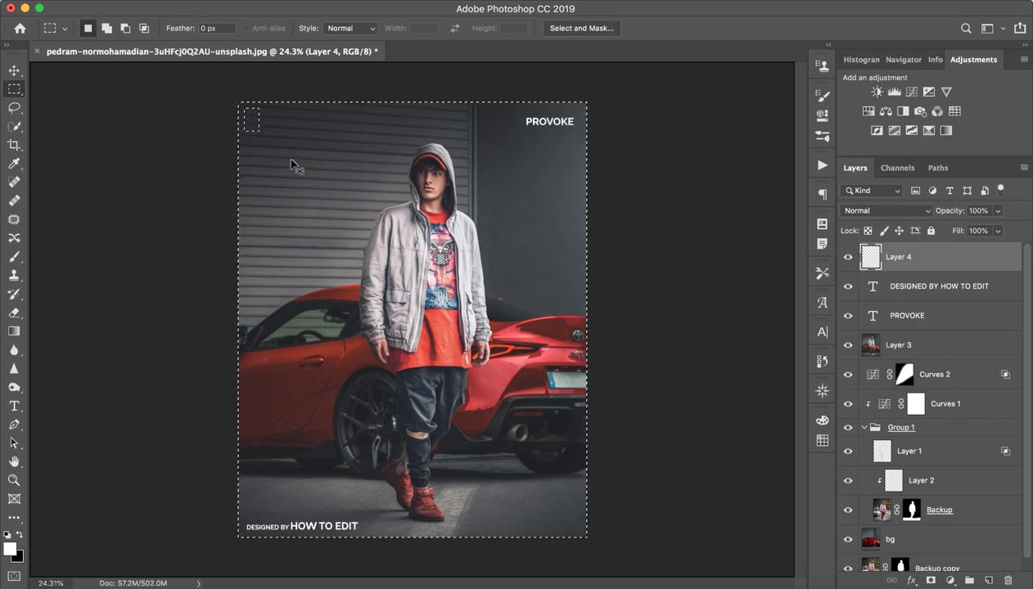
pyautogui.hotkey('ctrl', 'z')
pyautogui.rightClick(253, 121)
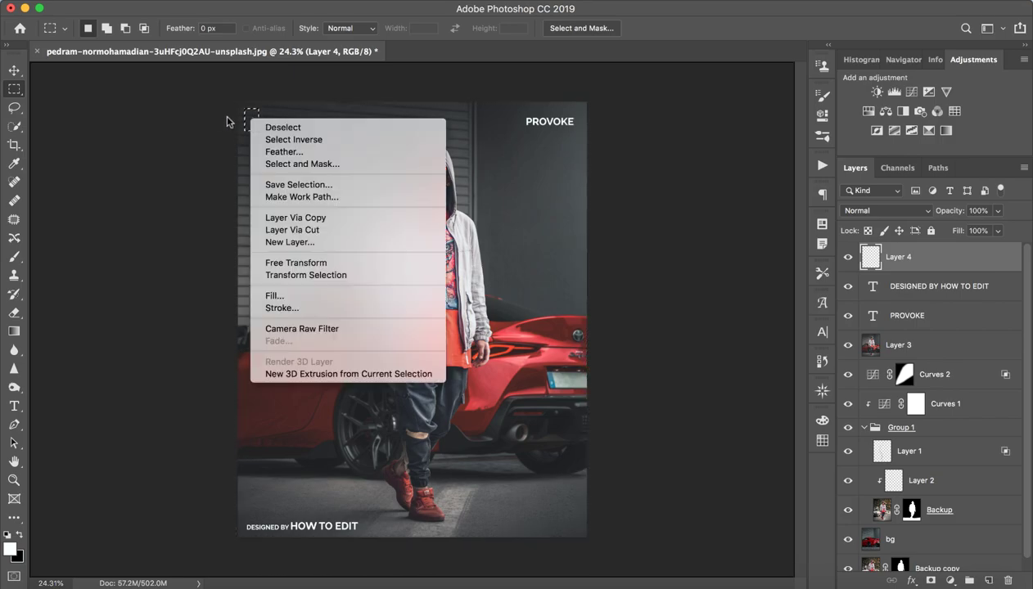
pyautogui.press('Escape')
pyautogui.click(14, 127)
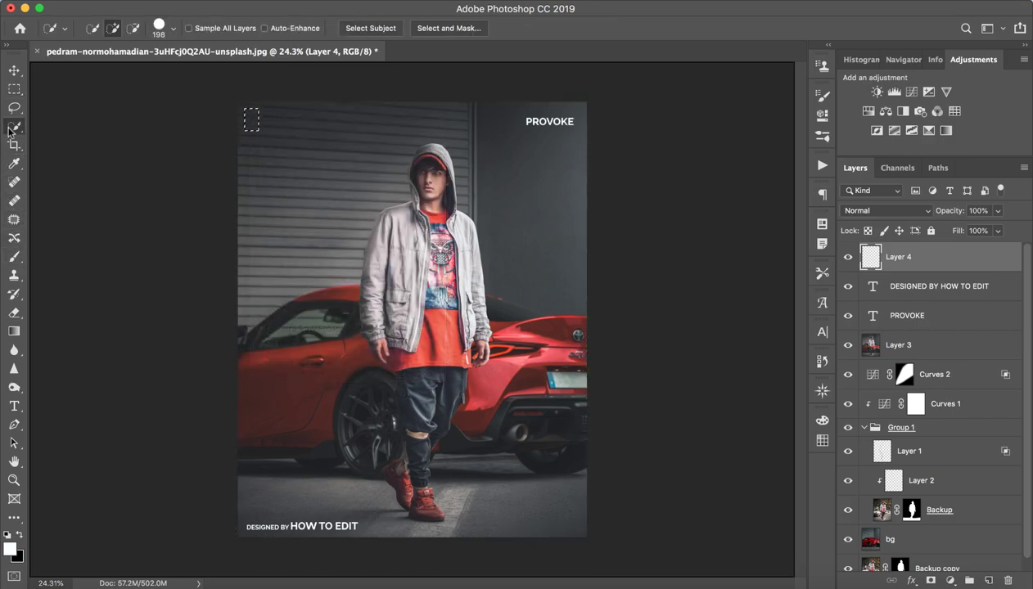
pyautogui.rightClick(262, 121)
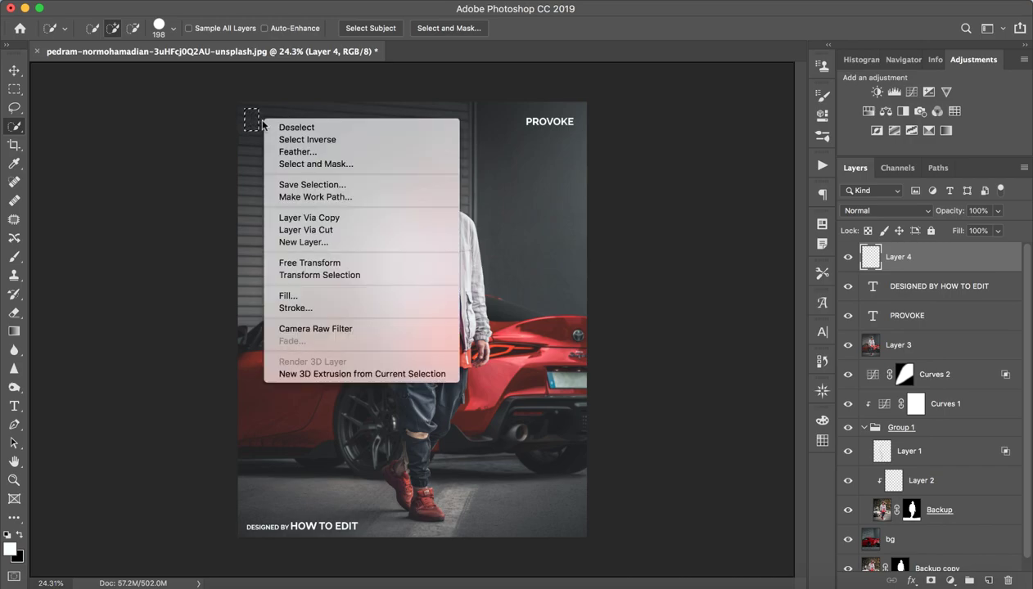
pyautogui.click(294, 308)
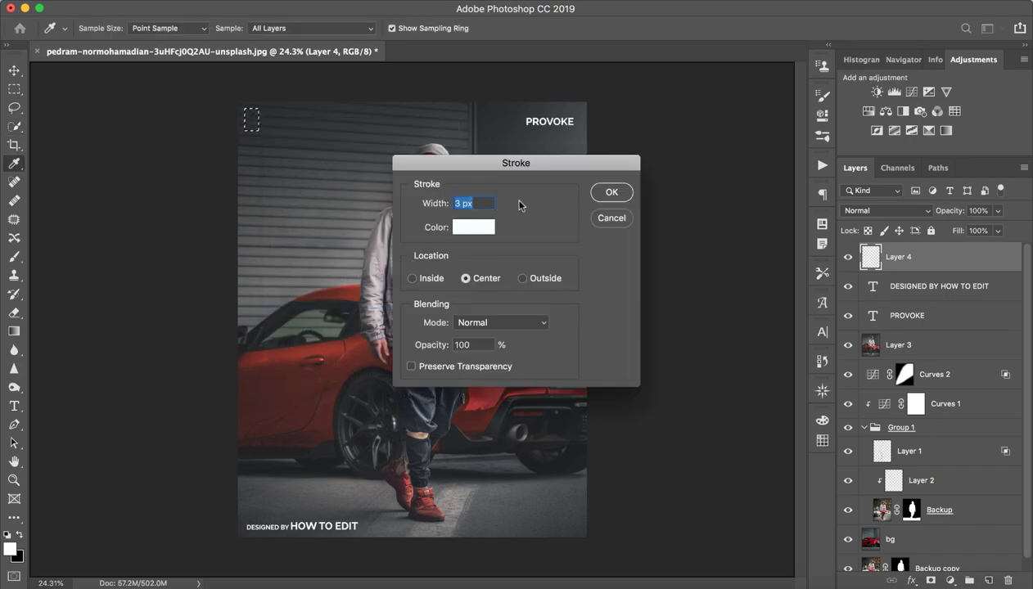
pyautogui.click(612, 191)
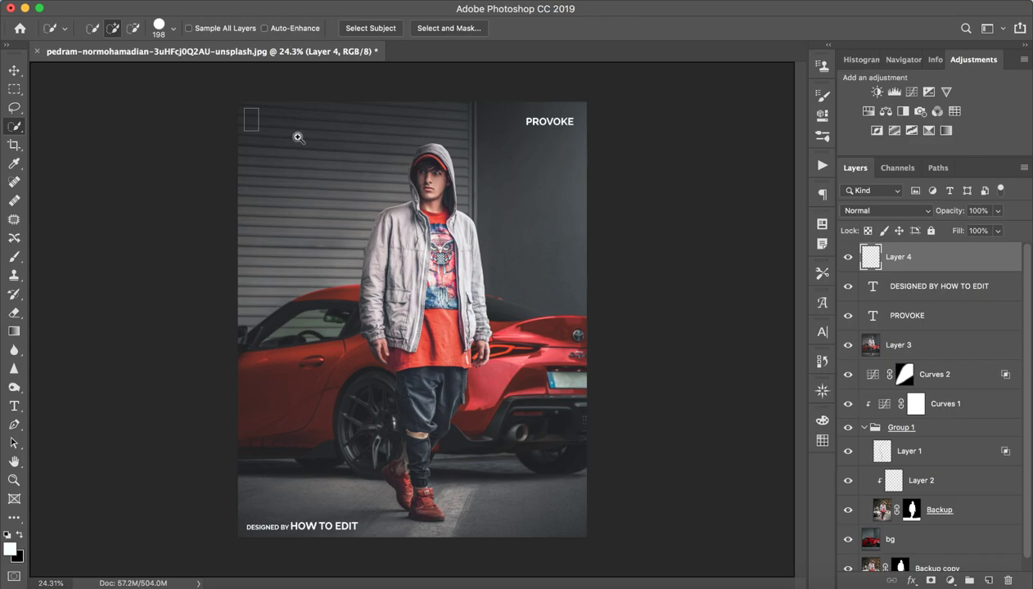
pyautogui.moveTo(238, 108); pyautogui.dragTo(305, 116)
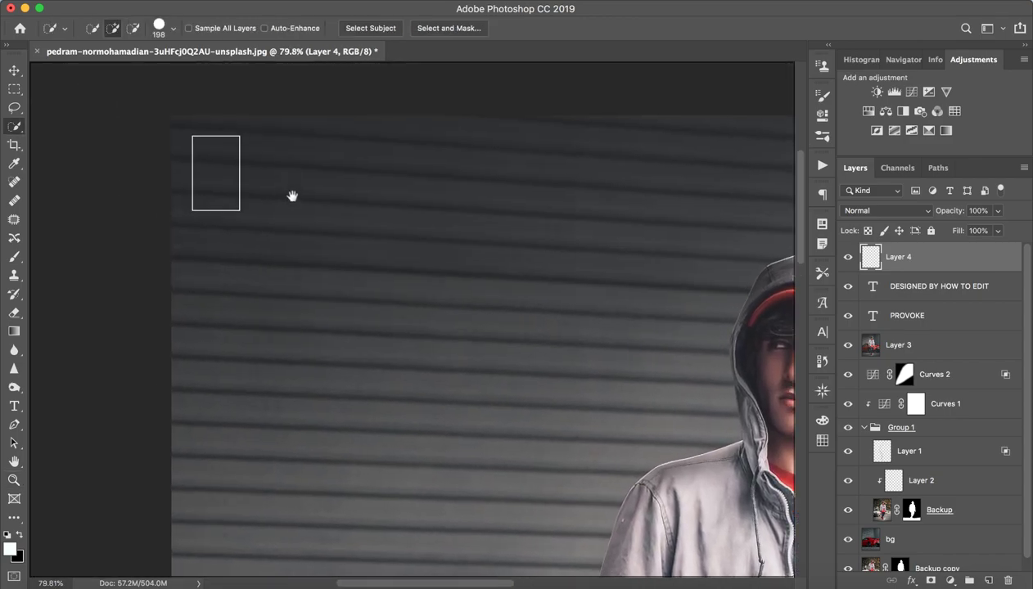
# - Type LOGO inside the outlined box, split it to read LO GO, and commit
pyautogui.click(14, 406)
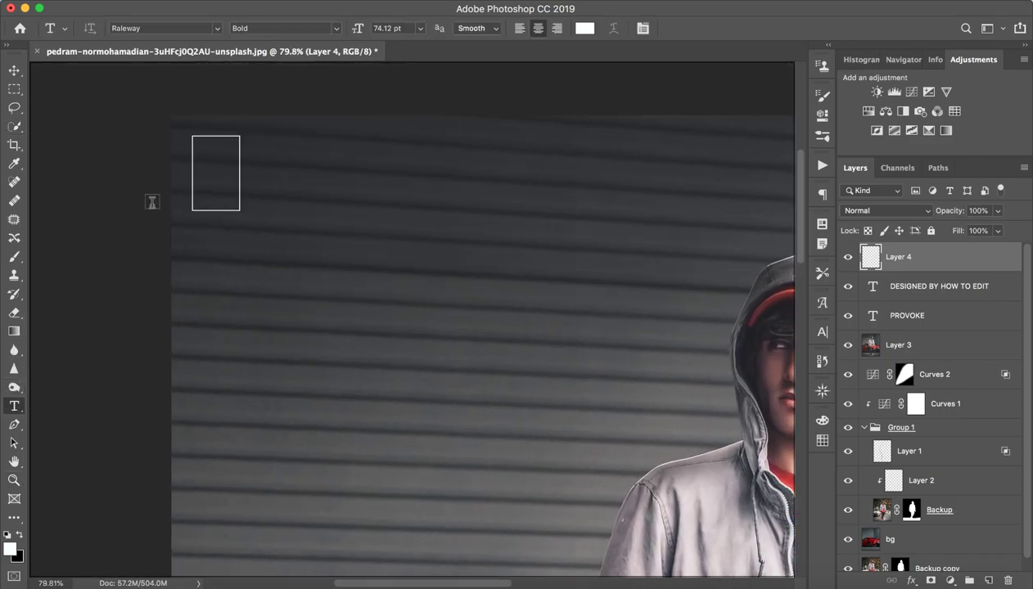
pyautogui.click(210, 148)
pyautogui.moveTo(254, 186); pyautogui.dragTo(342, 218)
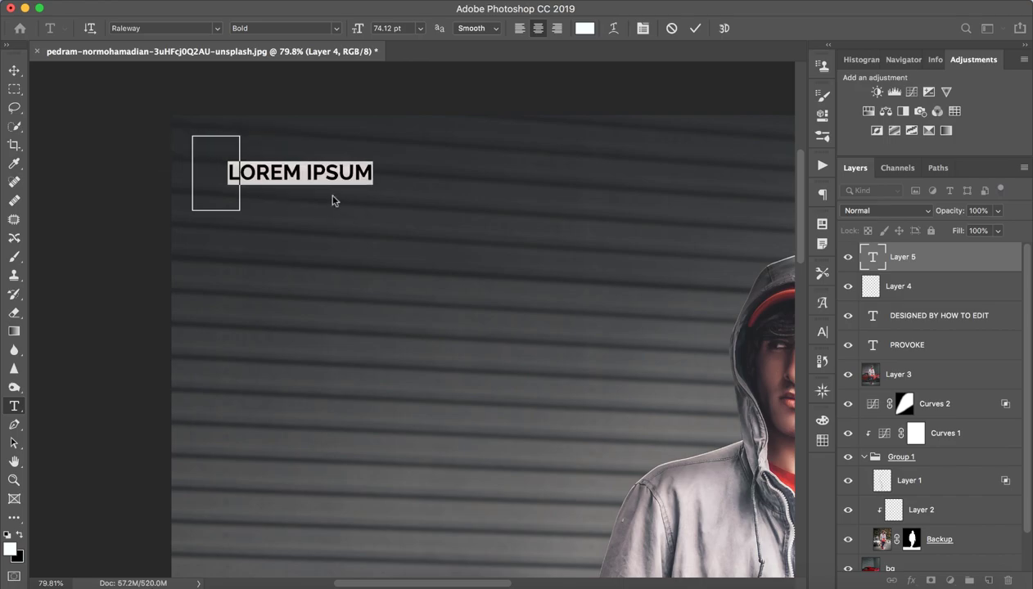
pyautogui.write('LOGO')
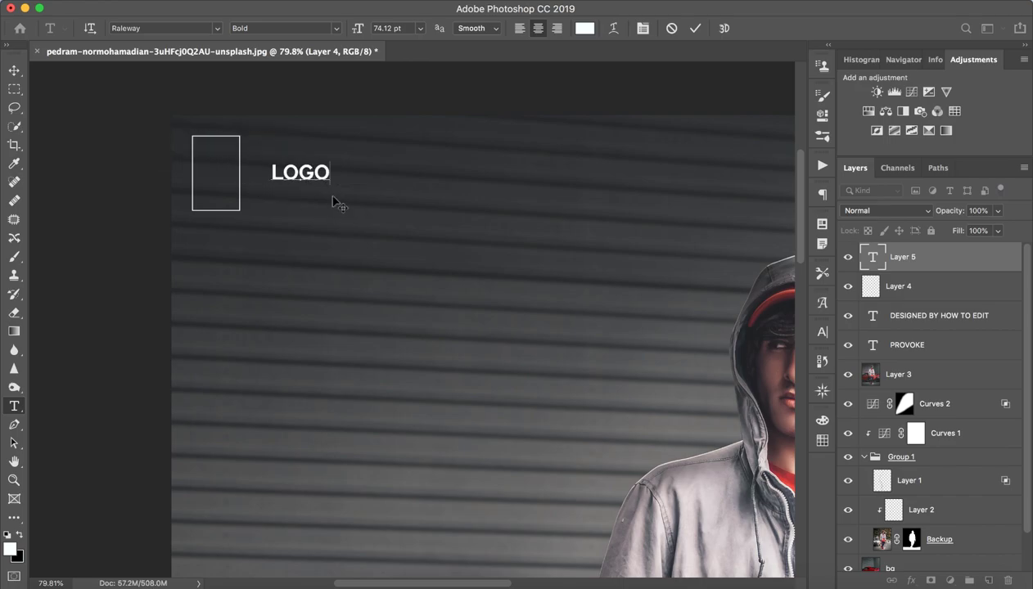
pyautogui.moveTo(322, 224); pyautogui.dragTo(266, 229)
pyautogui.click(241, 176)
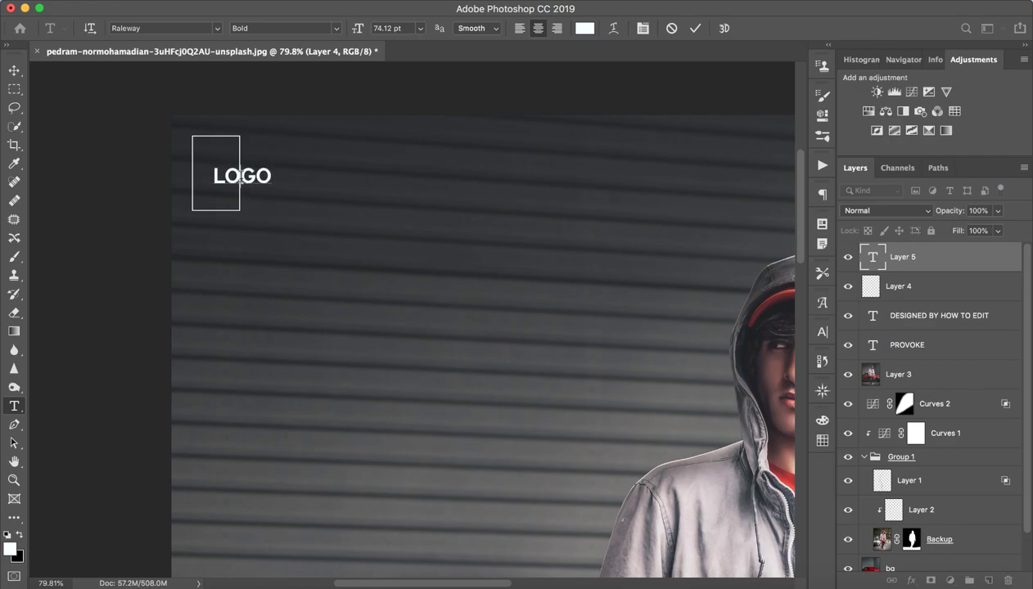
pyautogui.hotkey('ctrl', 'Return')
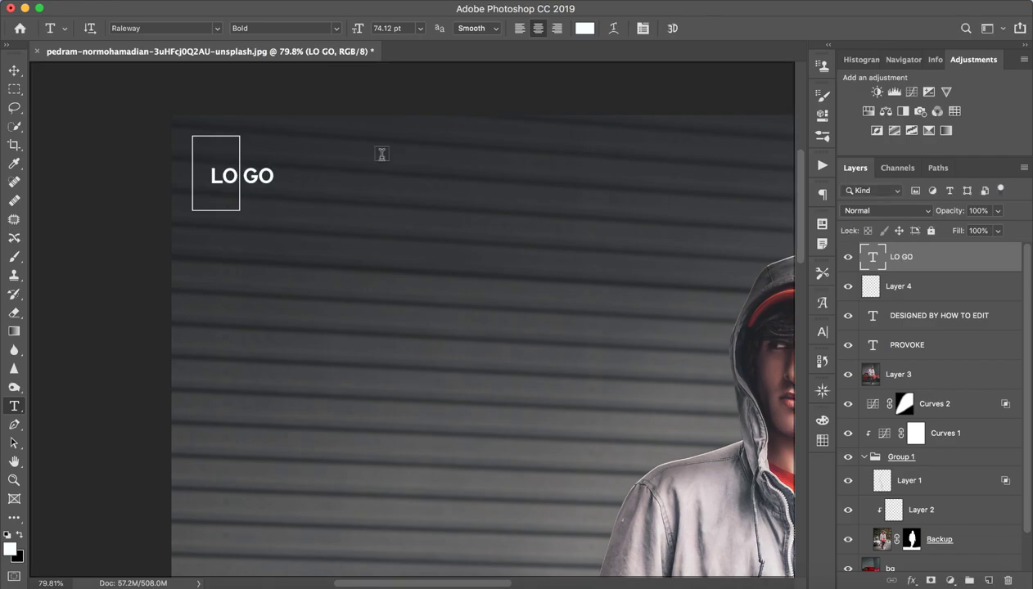
# - Zoom back out so the whole poster fits on screen
pyautogui.press('z')
pyautogui.moveTo(420, 233)
pyautogui.mouseDown()
pyautogui.moveTo(326, 284)
pyautogui.moveTo(369, 288)
pyautogui.mouseUp()
pyautogui.press('t')
pyautogui.hotkey('ctrl', '0')
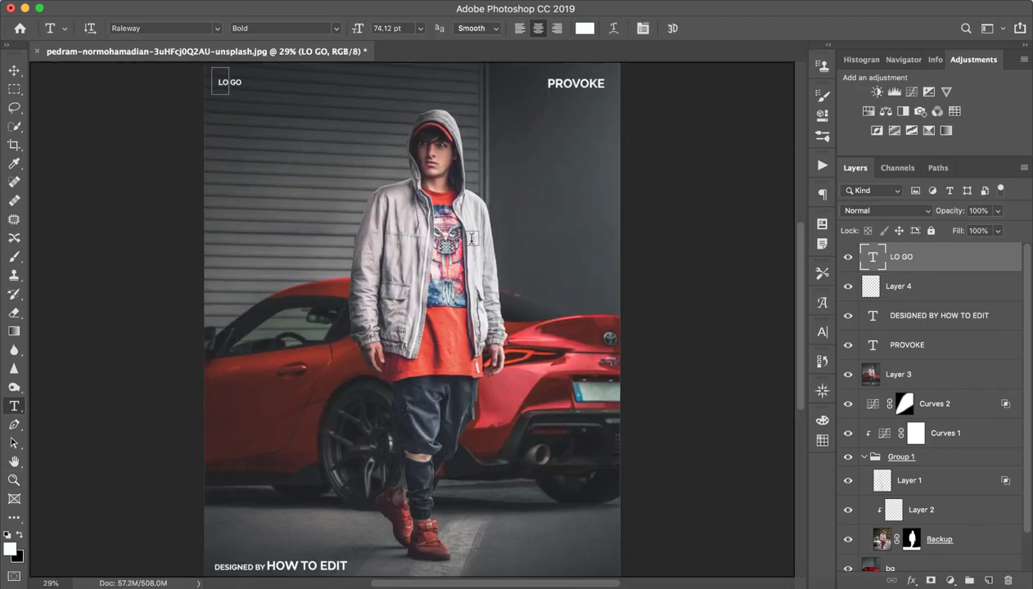
pyautogui.press('z')
pyautogui.moveTo(458, 209); pyautogui.dragTo(452, 209)
pyautogui.press('t')
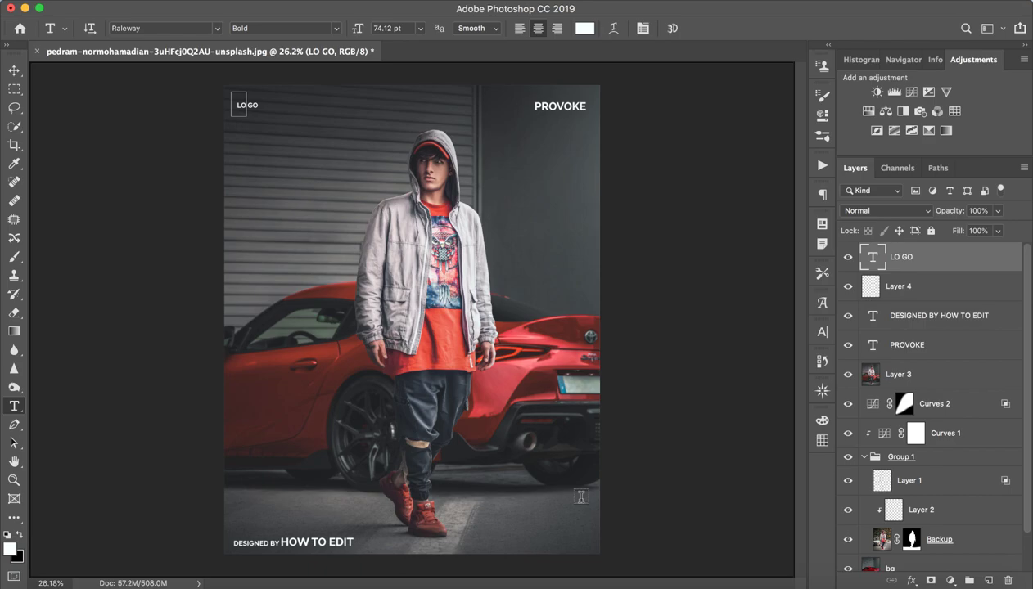
# - Type the TOYOTA / ALL NEW SUPRA. headline over the car, left-aligned at 386.12 pt
pyautogui.click(271, 308)
pyautogui.moveTo(291, 342); pyautogui.dragTo(352, 343)
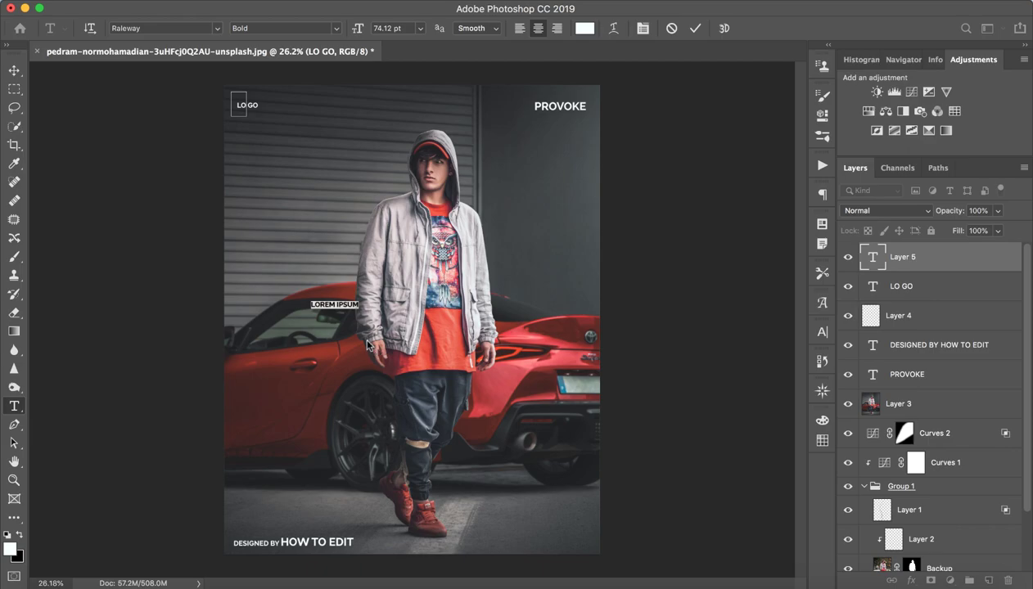
pyautogui.write('TOYO')
pyautogui.write('TA')
pyautogui.write('LL')
pyautogui.write(' NEW CU')
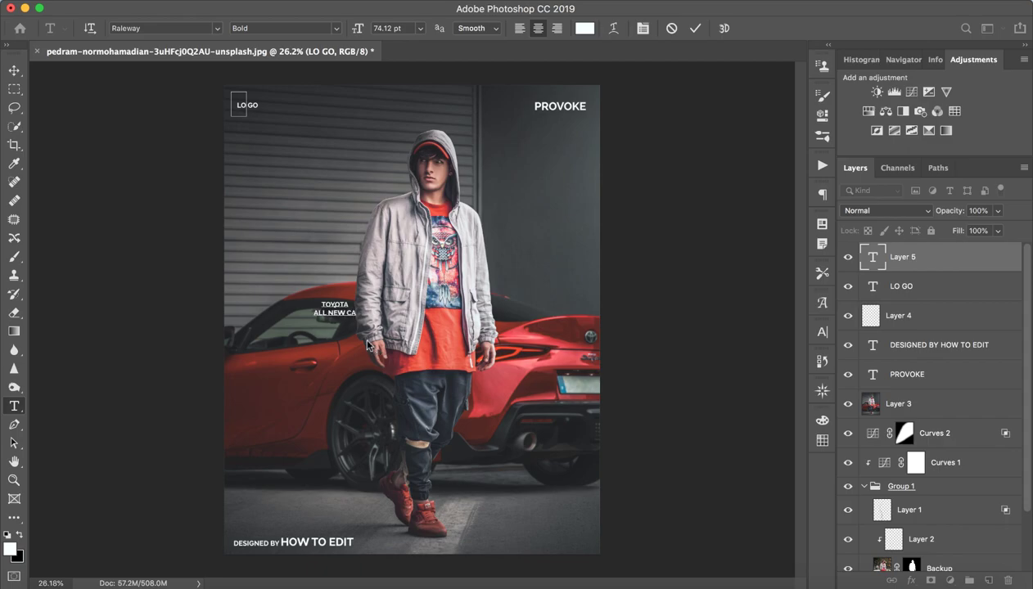
pyautogui.write('PR')
pyautogui.write('A')
pyautogui.hotkey('ctrl', 'a')
pyautogui.click(518, 29)
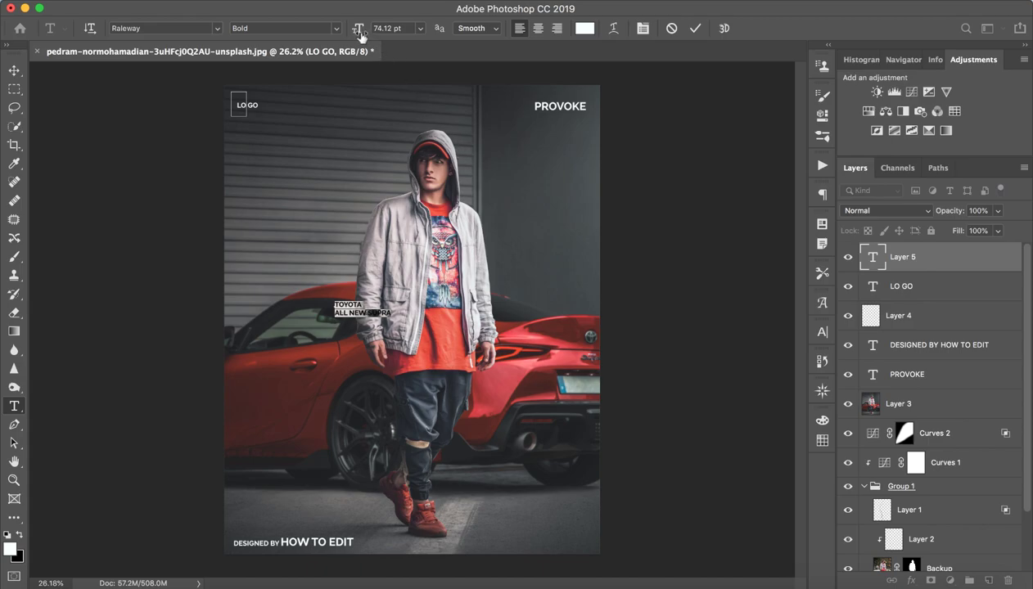
pyautogui.moveTo(361, 36); pyautogui.dragTo(576, 46)
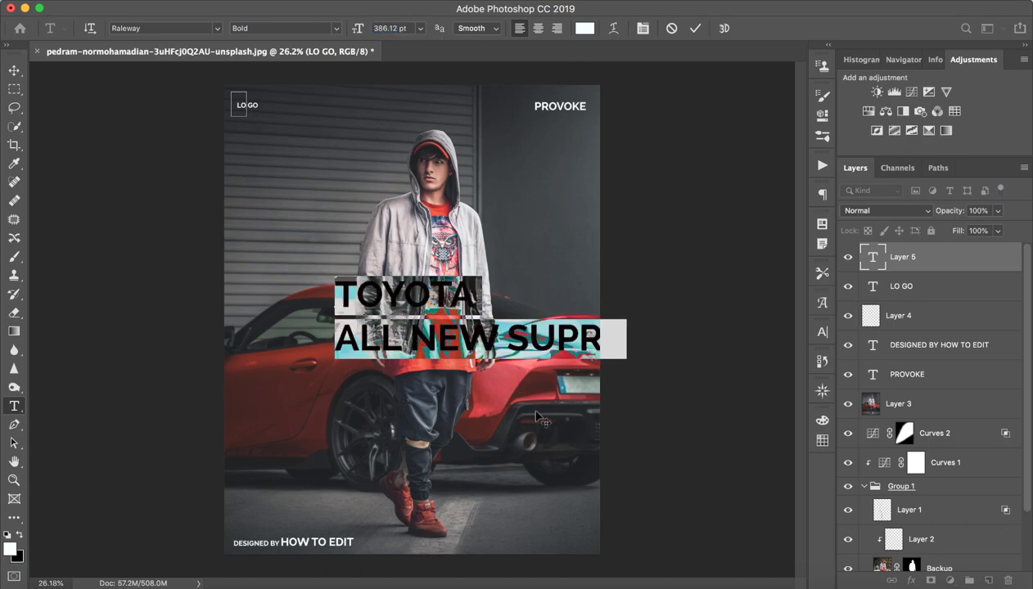
pyautogui.moveTo(536, 416); pyautogui.dragTo(437, 419)
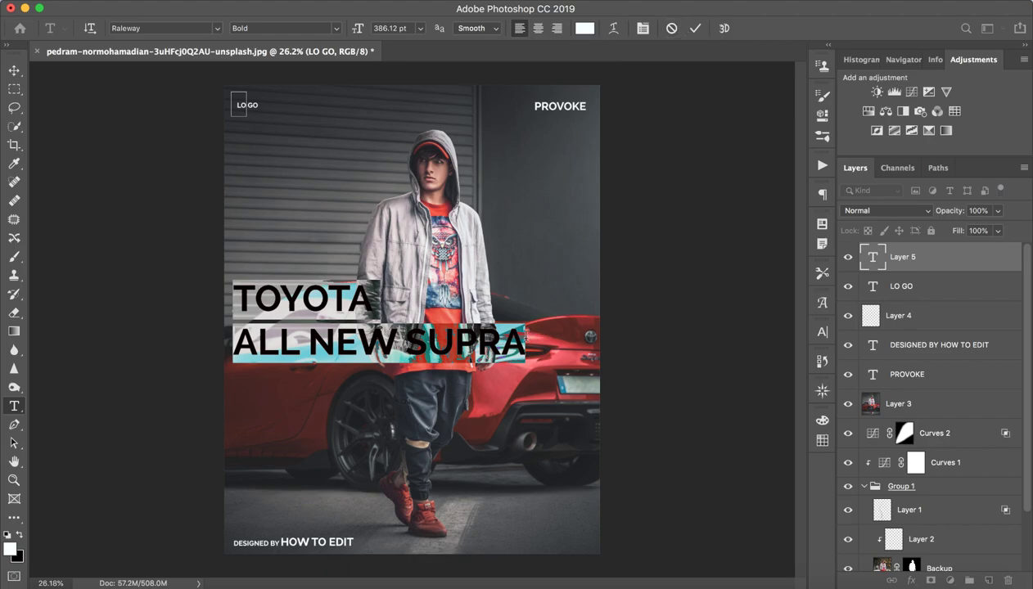
pyautogui.click(535, 319)
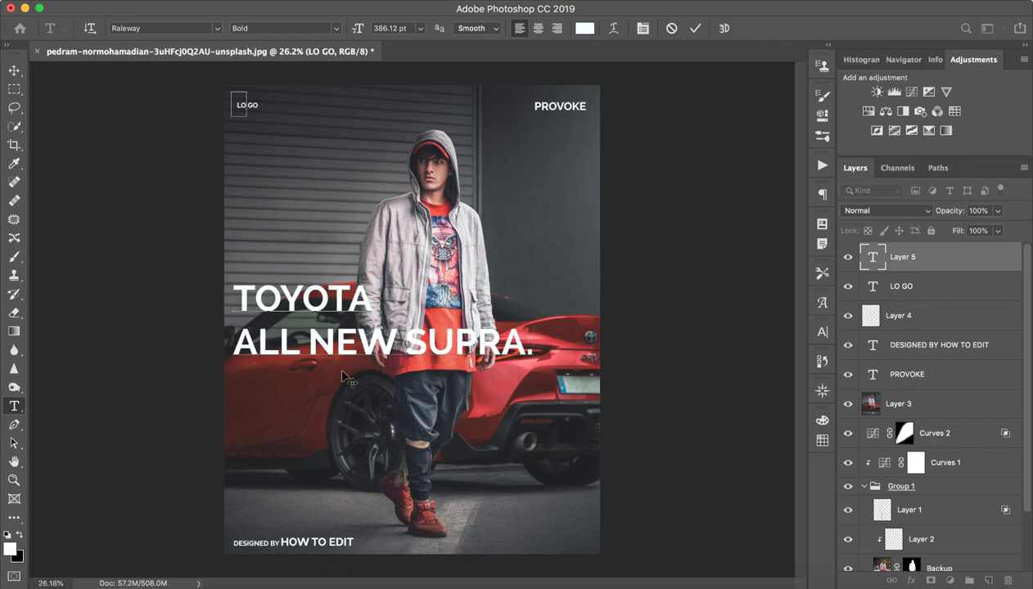
# - Shrink TOYOTA to 232.12 pt, commit the headline, and add empty Layer 5
pyautogui.moveTo(370, 299); pyautogui.dragTo(222, 302)
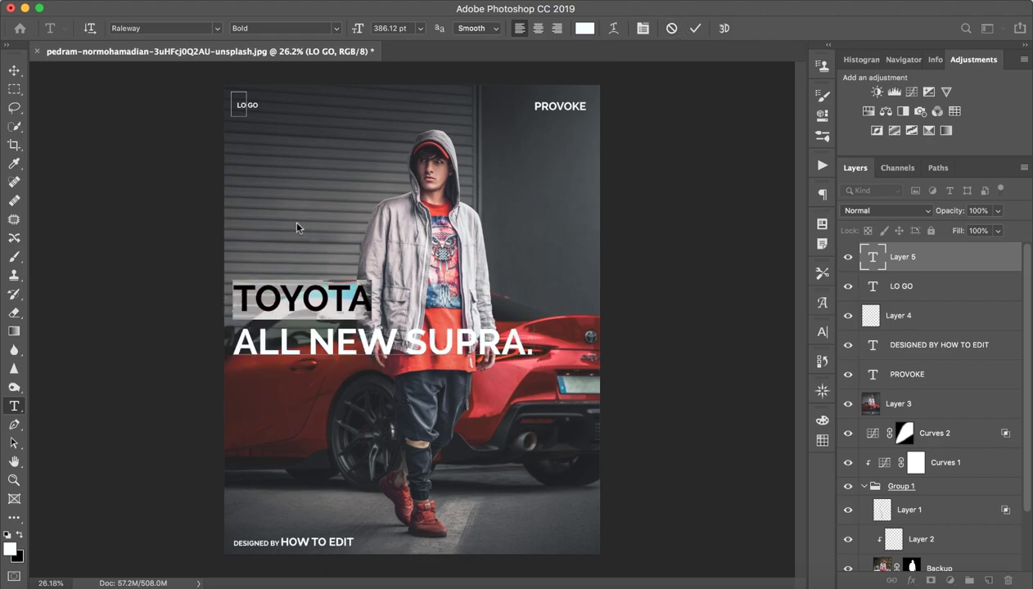
pyautogui.moveTo(234, 342); pyautogui.dragTo(528, 345)
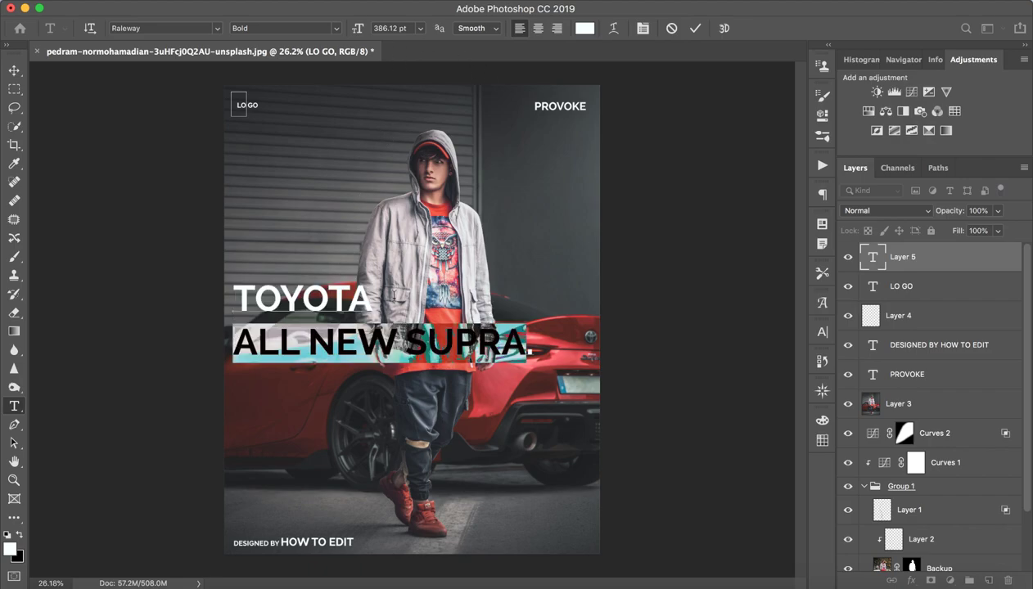
pyautogui.moveTo(370, 297); pyautogui.dragTo(215, 293)
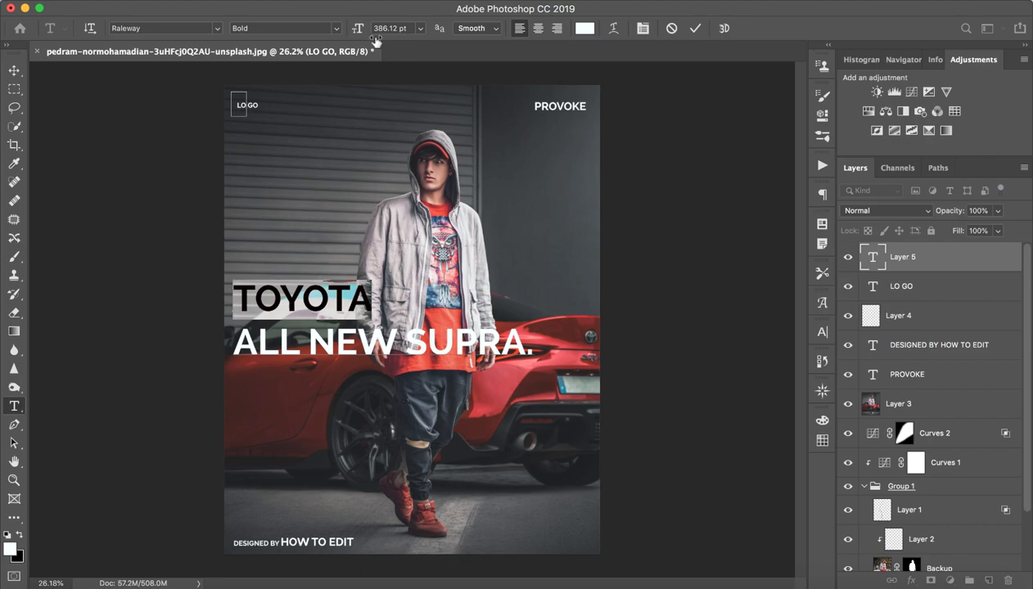
pyautogui.moveTo(376, 41)
pyautogui.mouseDown()
pyautogui.moveTo(322, 28)
pyautogui.moveTo(239, 50)
pyautogui.mouseUp()
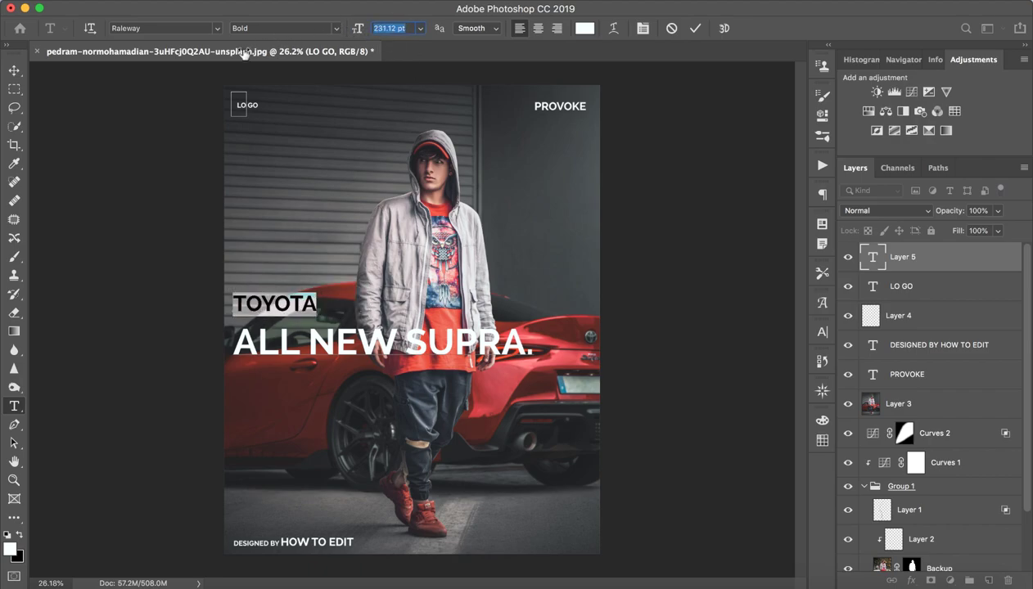
pyautogui.click(695, 28)
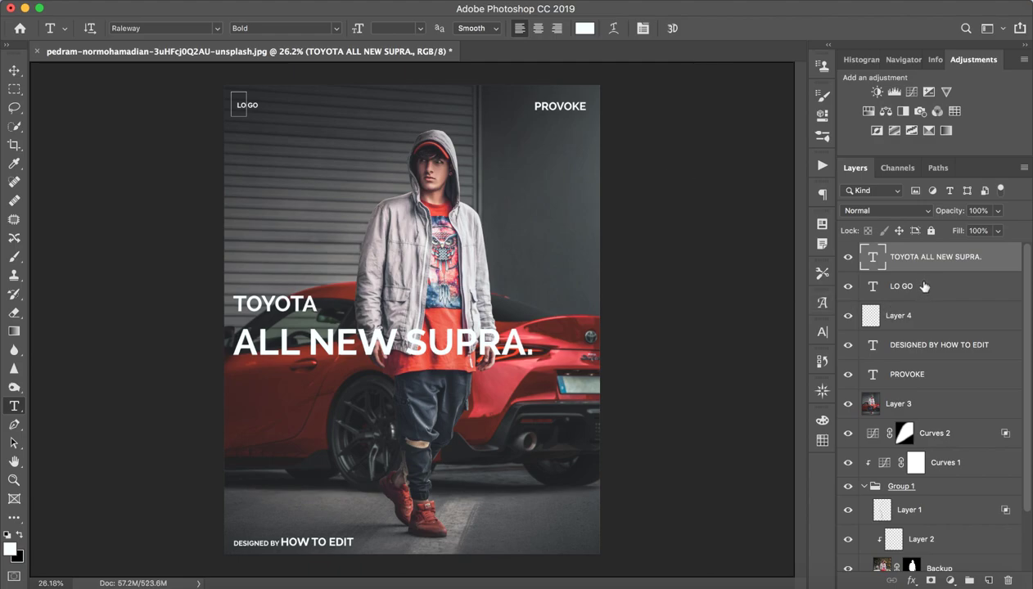
pyautogui.click(988, 580)
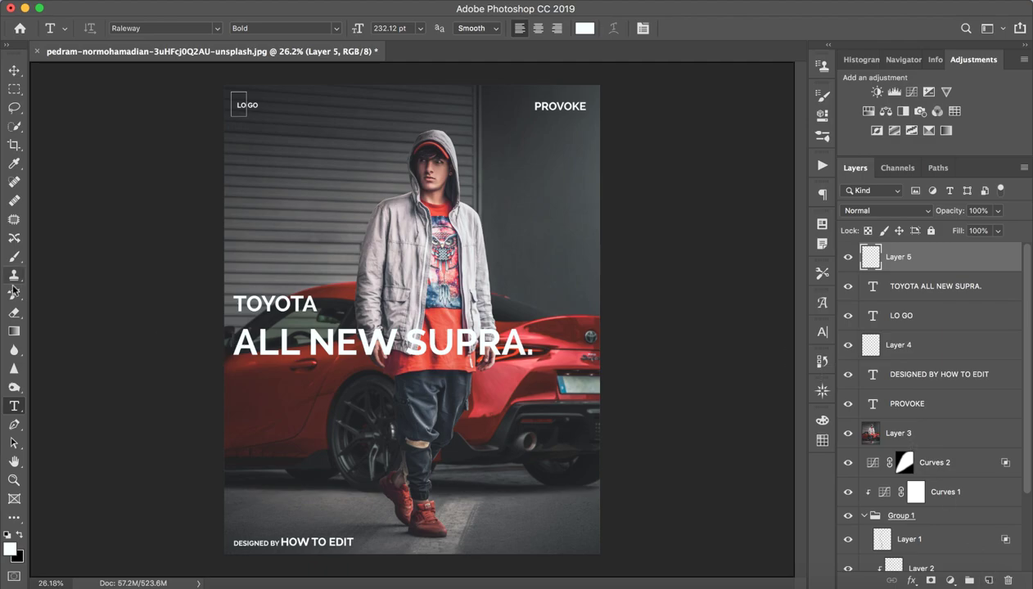
# - Paint black strokes across the headline on Layer 5, then delete that layer
pyautogui.click(14, 257)
pyautogui.press('d')
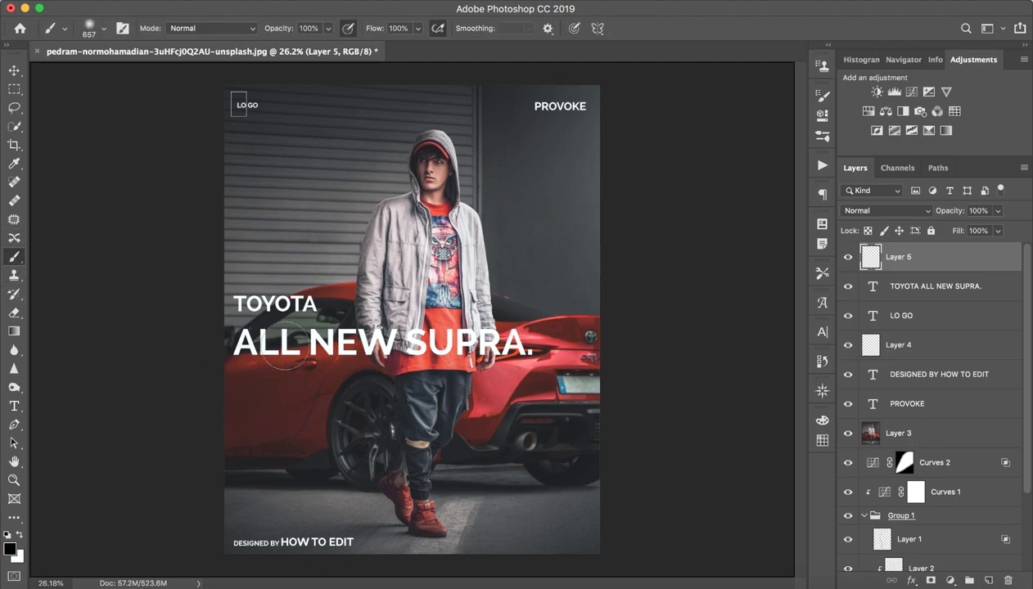
pyautogui.moveTo(217, 340); pyautogui.dragTo(446, 339)
pyautogui.moveTo(343, 344); pyautogui.dragTo(532, 348)
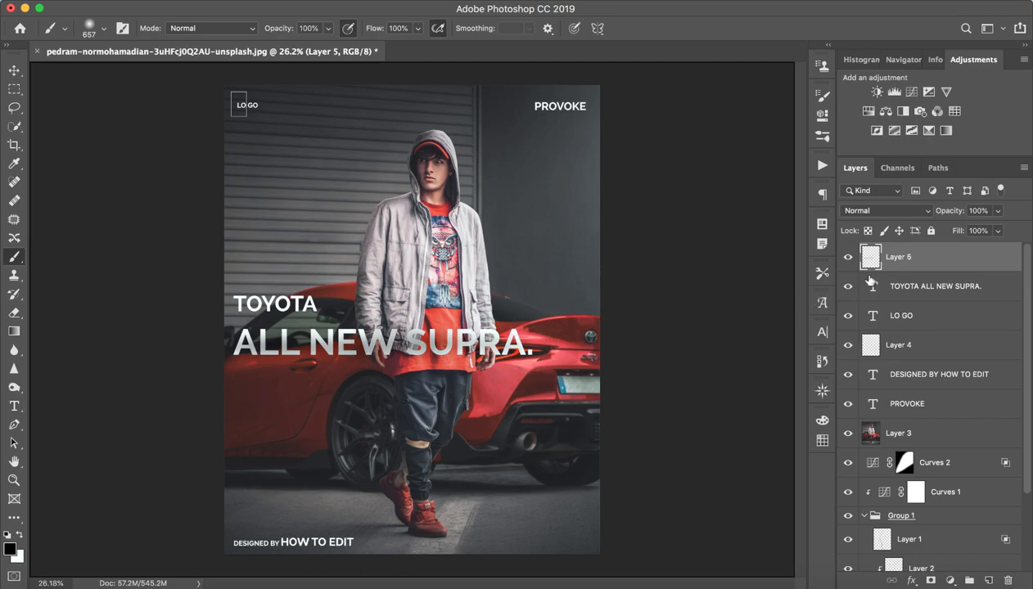
pyautogui.moveTo(899, 256); pyautogui.dragTo(907, 303)
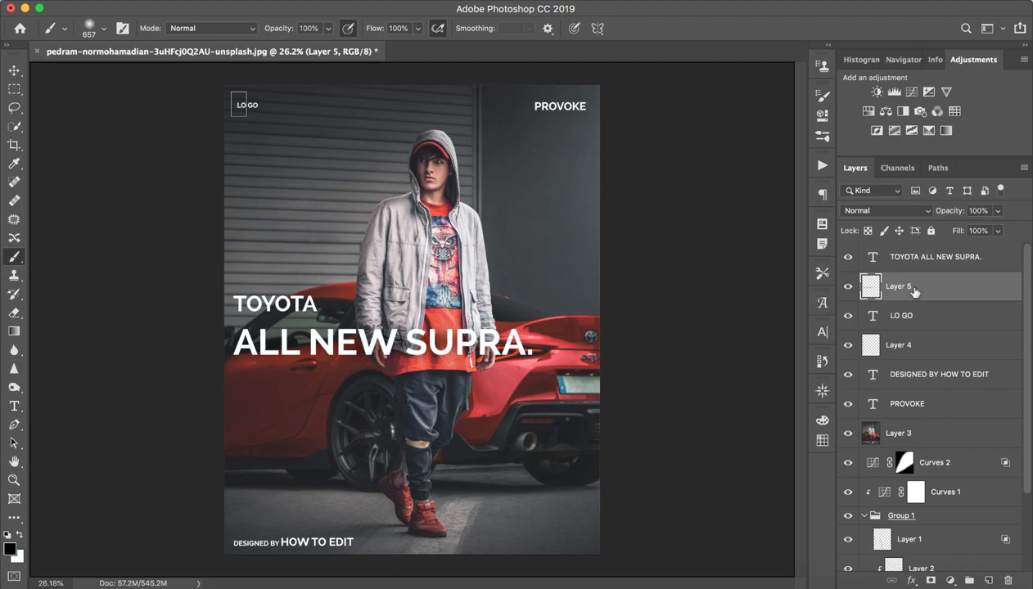
pyautogui.click(1007, 580)
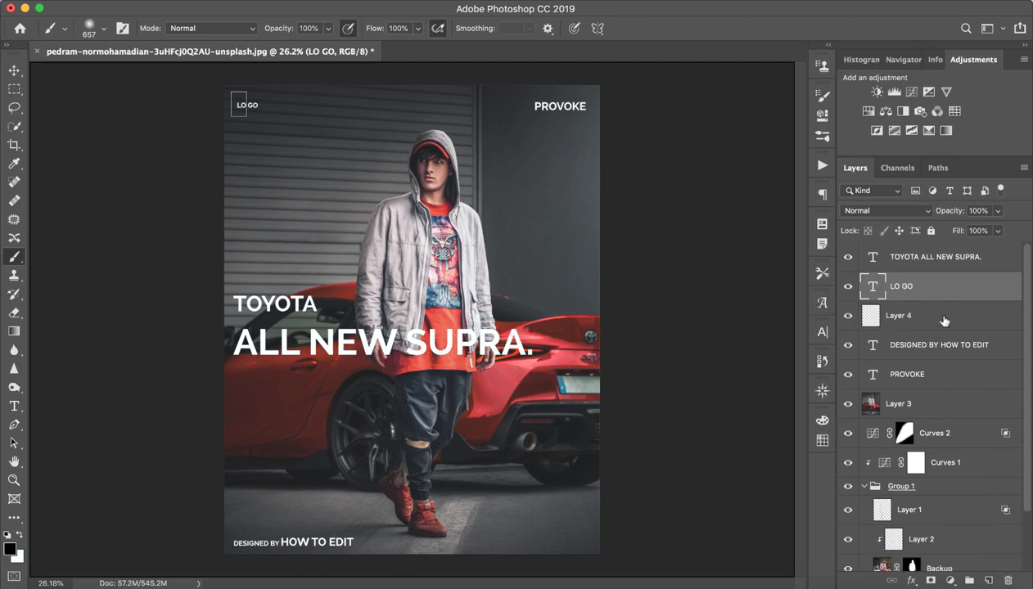
# - Test a drop shadow (12 px distance, full opacity) on the headline, then discard it
pyautogui.doubleClick(994, 270)
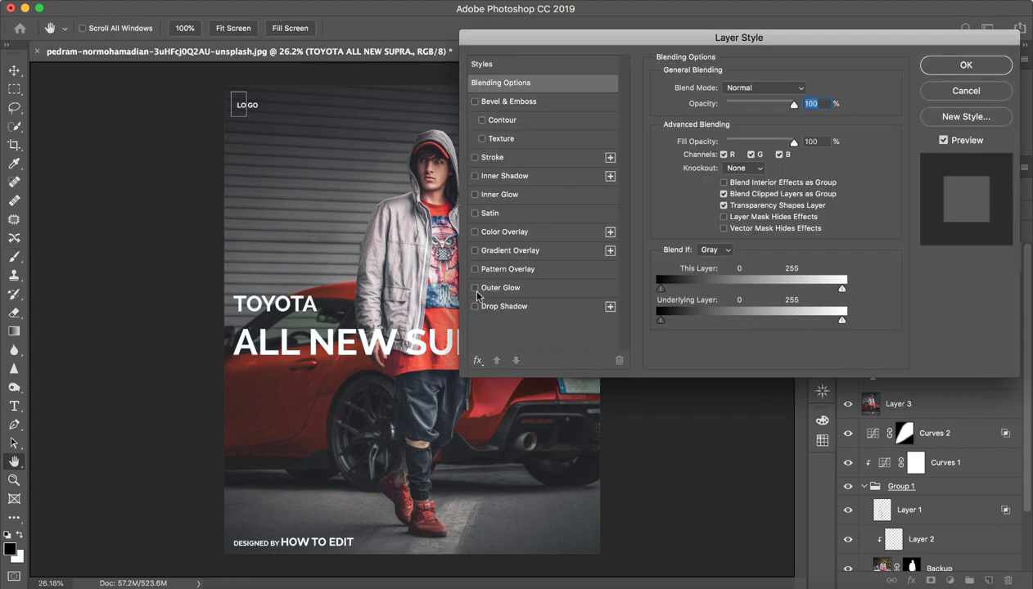
pyautogui.click(540, 307)
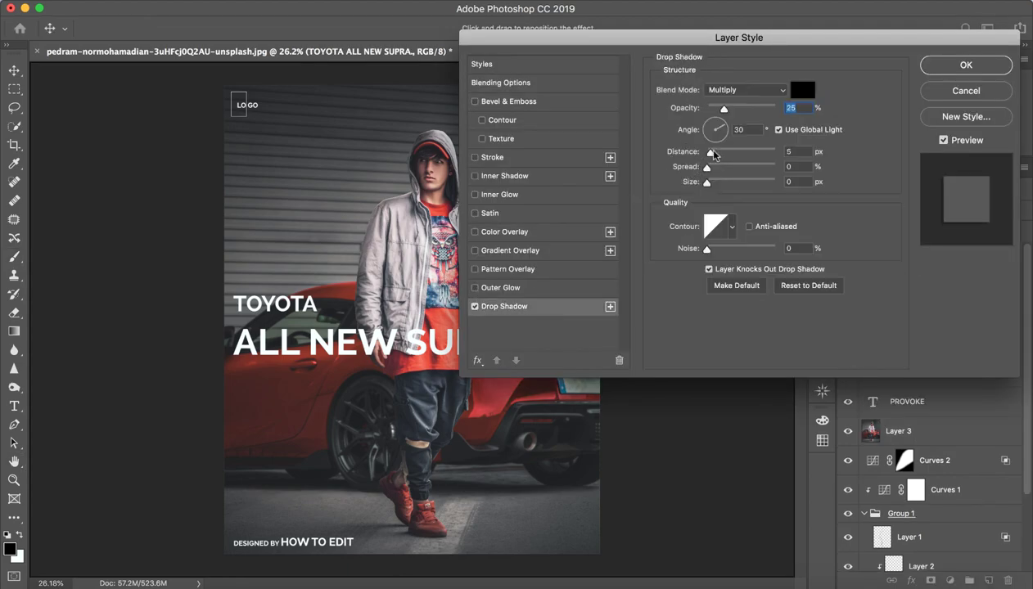
pyautogui.moveTo(711, 153)
pyautogui.mouseDown()
pyautogui.moveTo(748, 152)
pyautogui.moveTo(764, 168)
pyautogui.mouseUp()
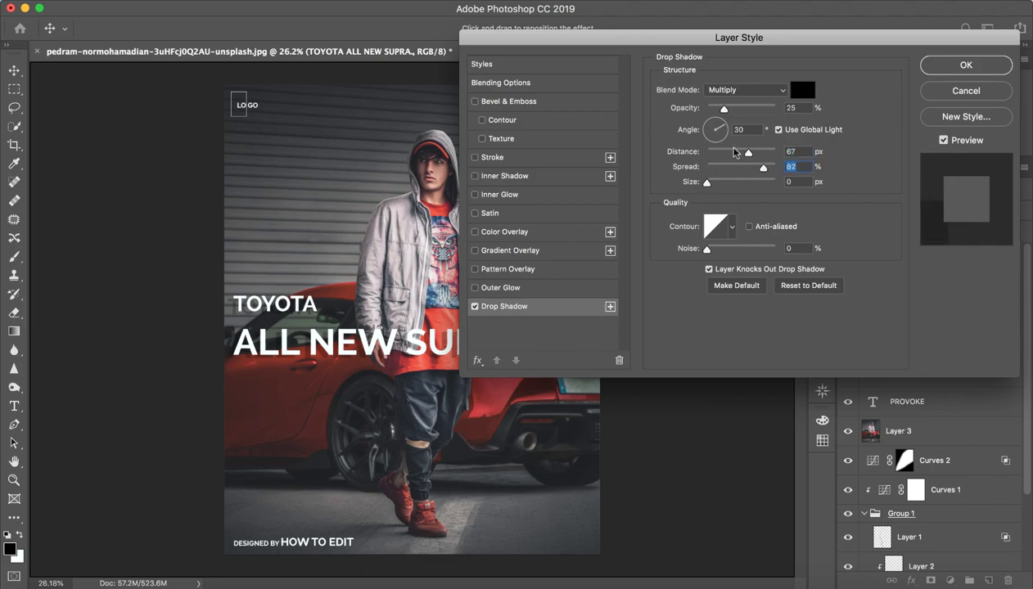
pyautogui.moveTo(721, 111)
pyautogui.mouseDown()
pyautogui.moveTo(772, 110)
pyautogui.moveTo(728, 109)
pyautogui.mouseUp()
pyautogui.moveTo(707, 181)
pyautogui.mouseDown()
pyautogui.moveTo(730, 182)
pyautogui.moveTo(709, 183)
pyautogui.moveTo(726, 177)
pyautogui.moveTo(690, 166)
pyautogui.mouseUp()
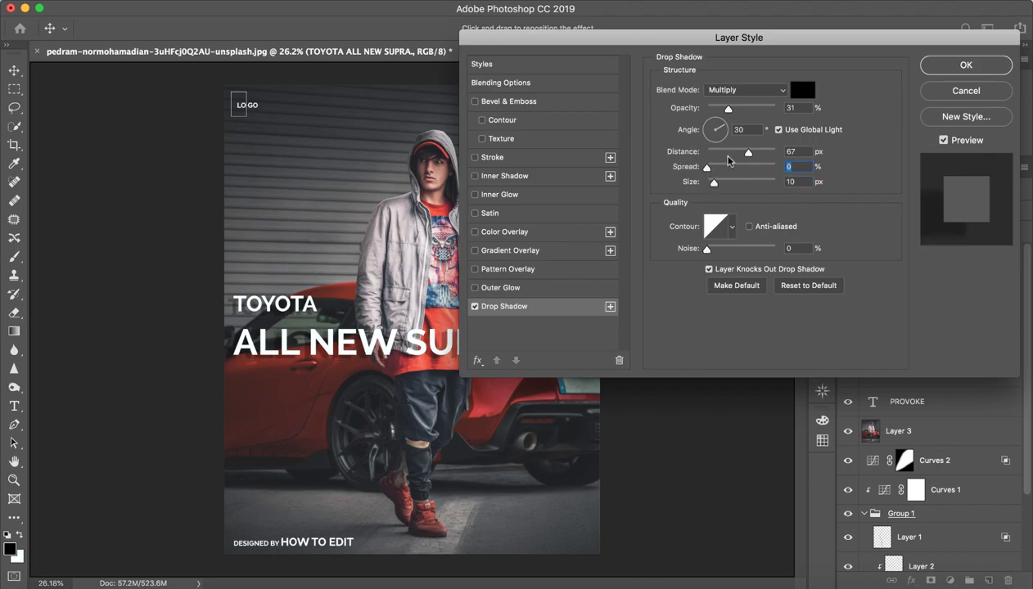
pyautogui.moveTo(748, 153); pyautogui.dragTo(715, 155)
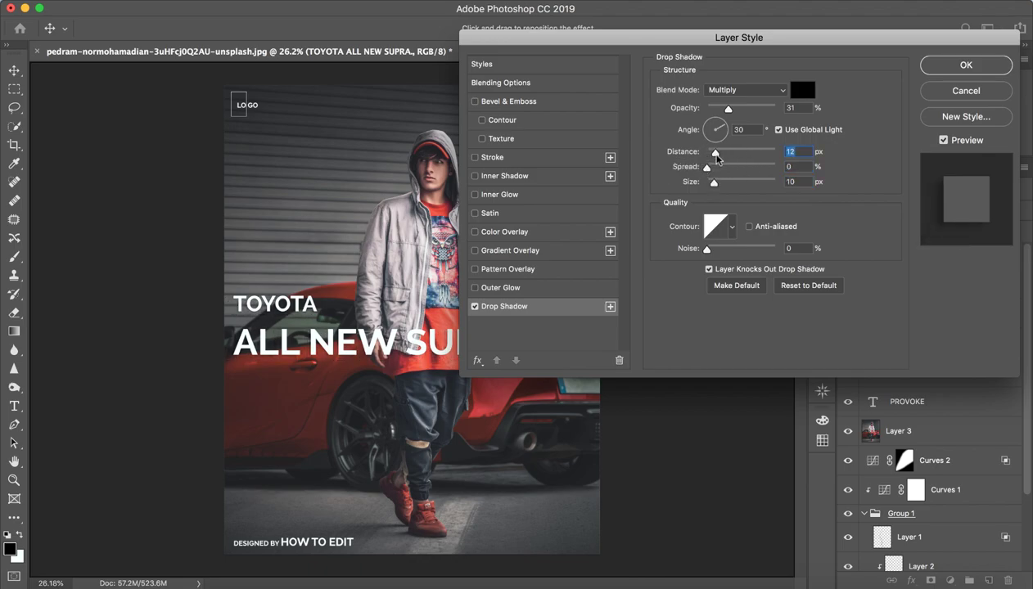
pyautogui.moveTo(727, 109); pyautogui.dragTo(780, 111)
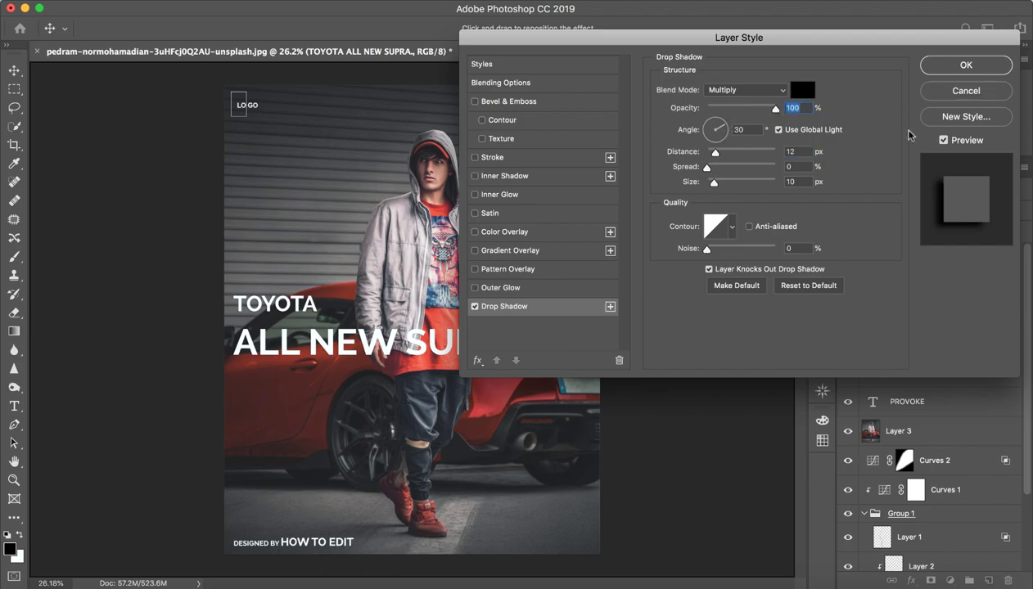
pyautogui.press('Return')
pyautogui.press('b')
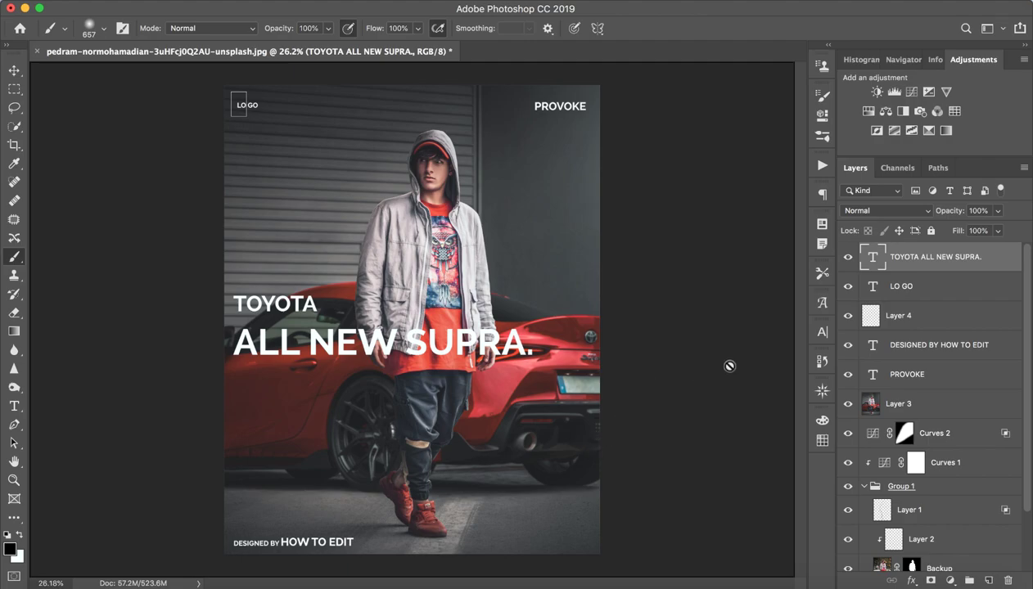
# - Recolour just NEW SUPRA. in the headline to lime #d5ff31 and commit the text
pyautogui.doubleClick(868, 259)
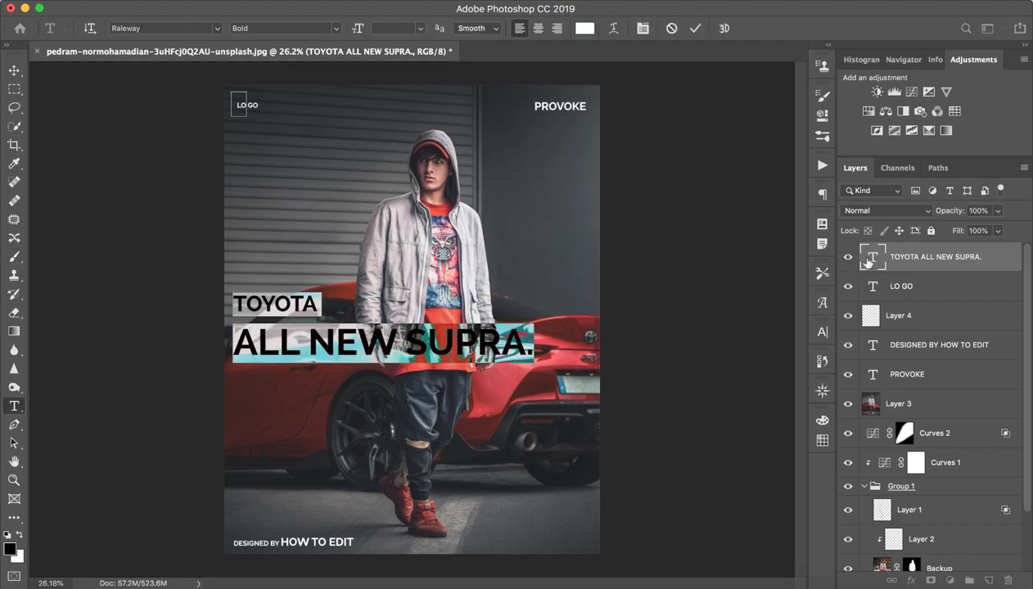
pyautogui.click(462, 341)
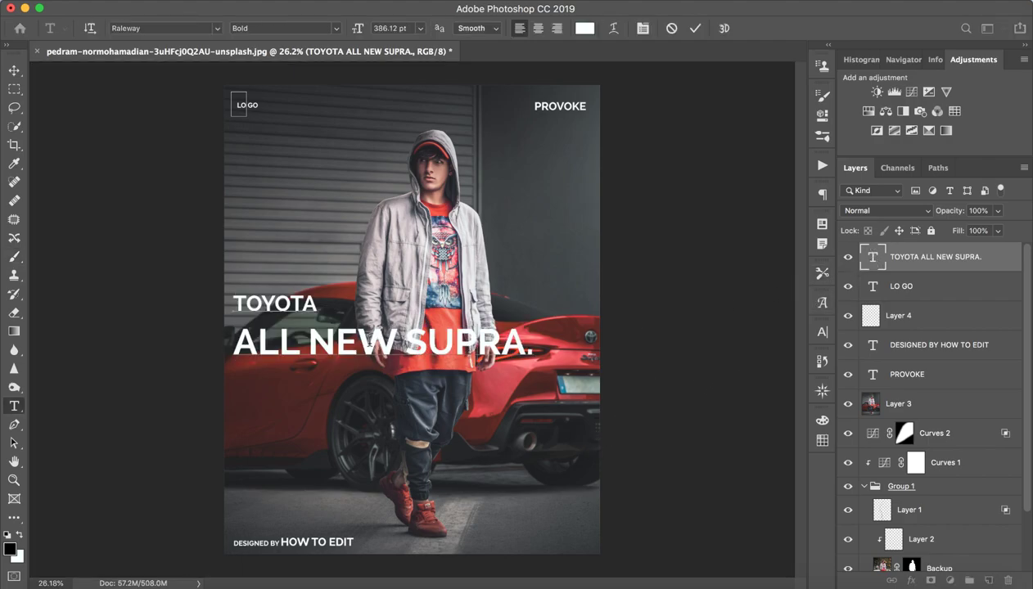
pyautogui.moveTo(308, 339); pyautogui.dragTo(524, 337)
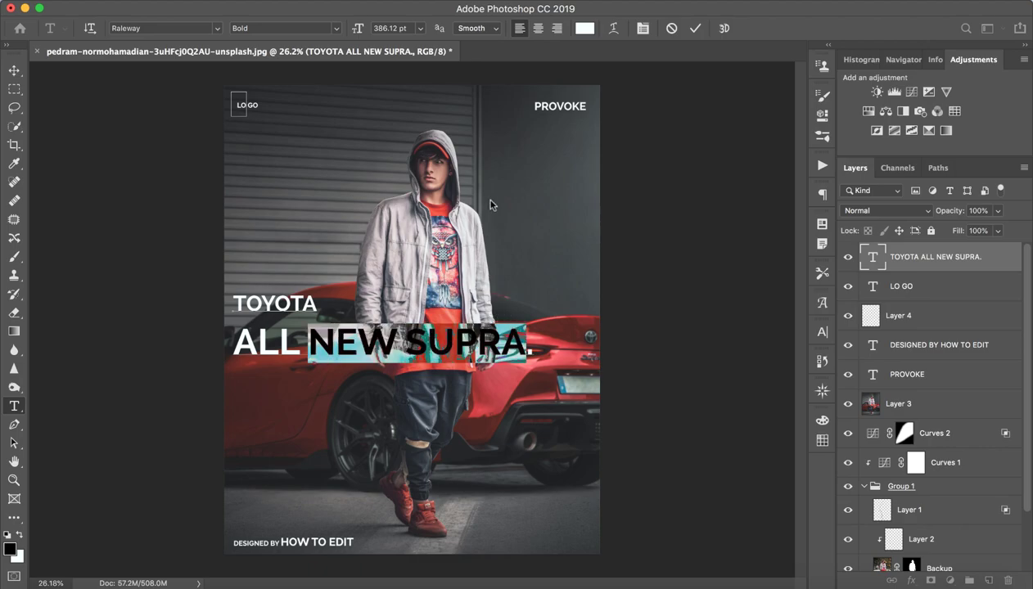
pyautogui.click(585, 28)
pyautogui.write('f7ff00')
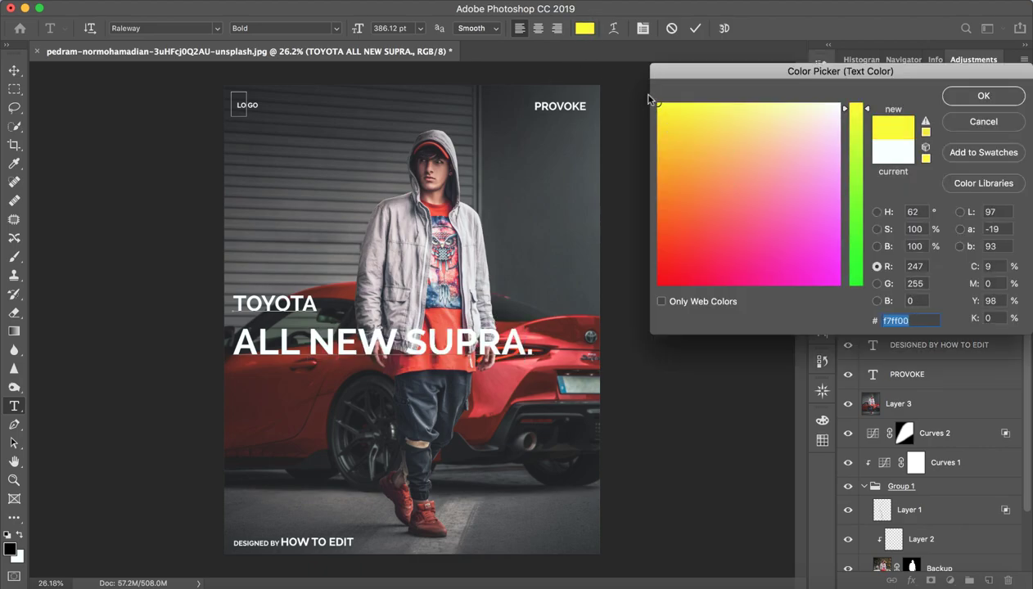
pyautogui.write('f71ca5')
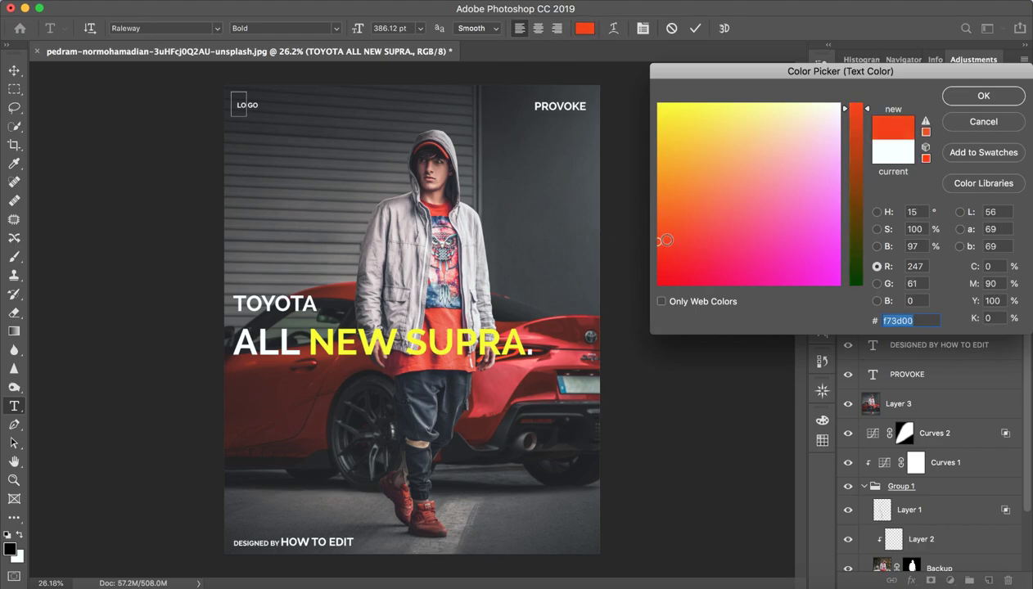
pyautogui.moveTo(789, 268); pyautogui.dragTo(694, 65)
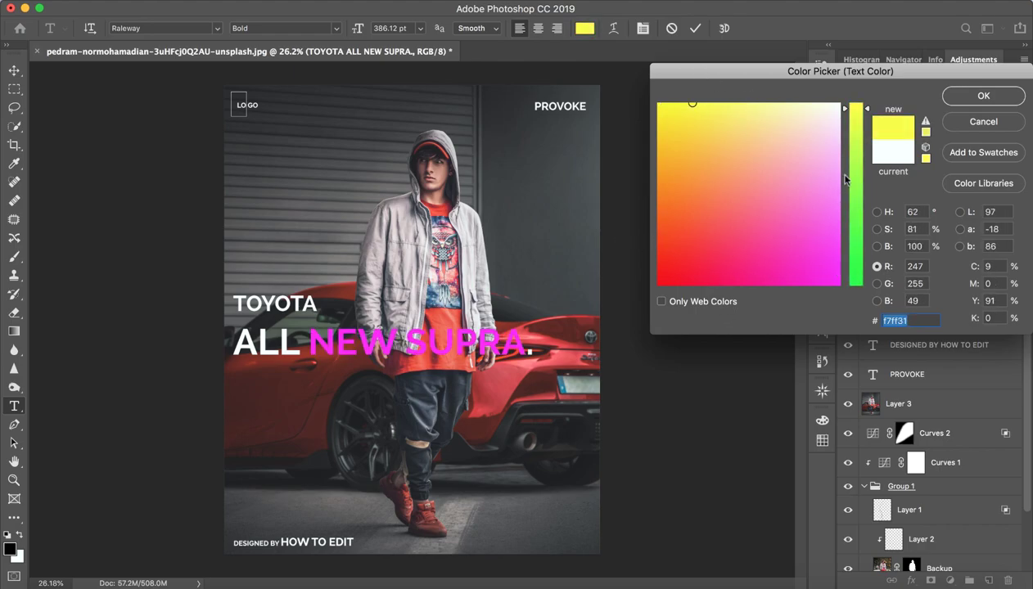
pyautogui.click(855, 217)
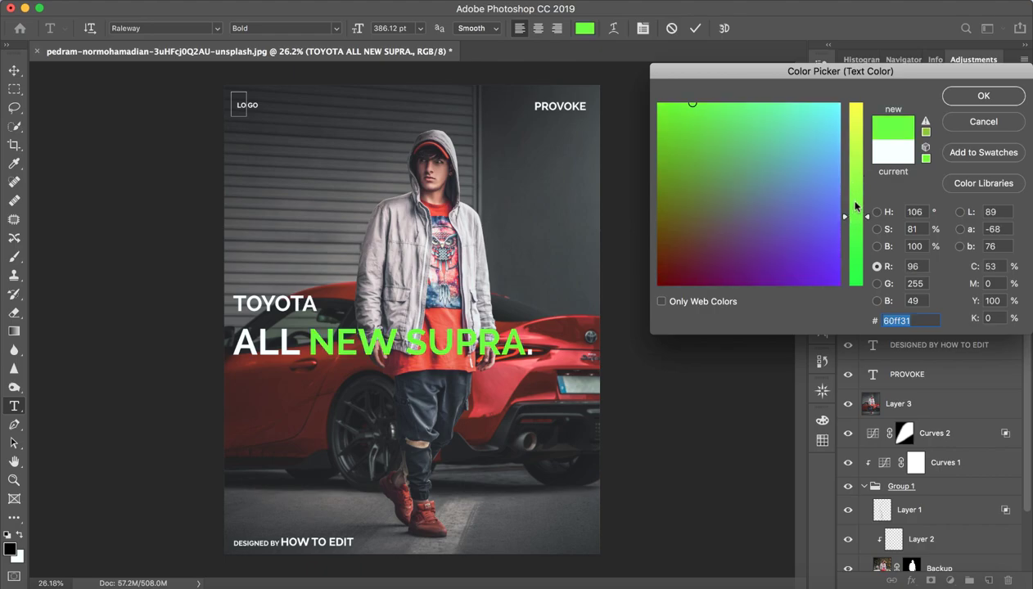
pyautogui.click(853, 131)
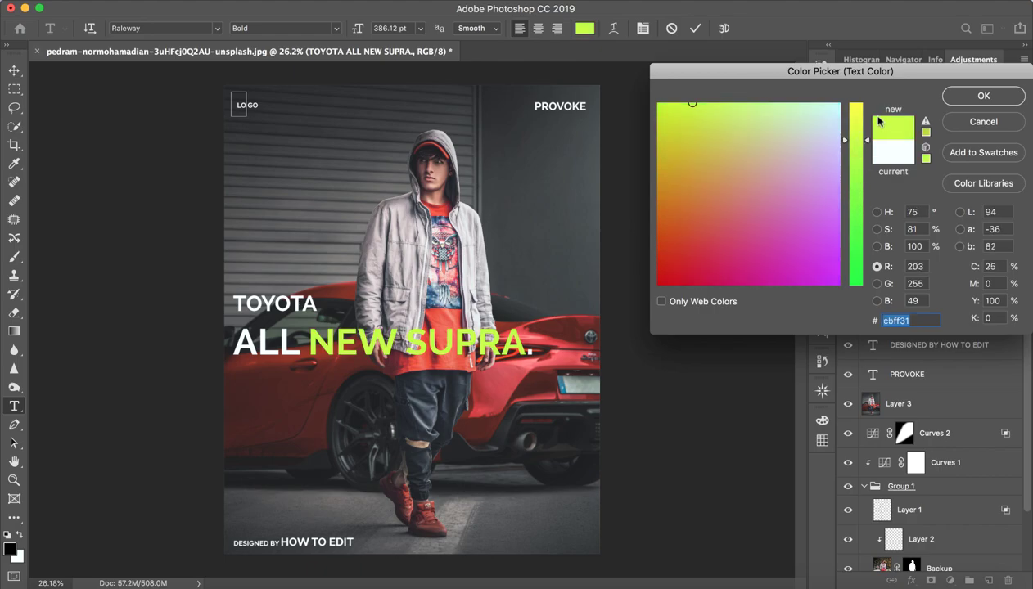
pyautogui.moveTo(846, 141); pyautogui.dragTo(857, 135)
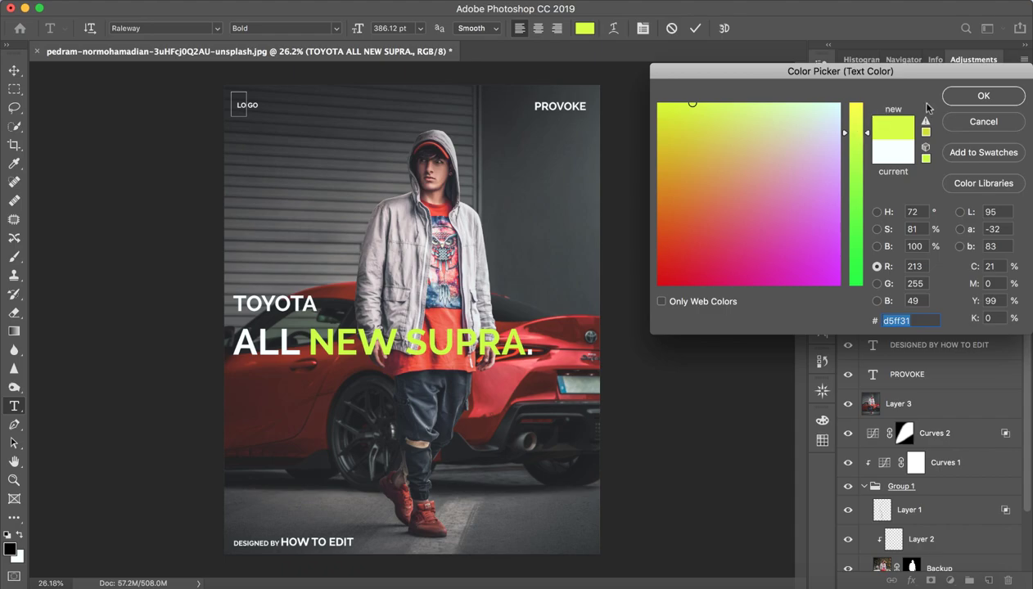
pyautogui.click(957, 98)
pyautogui.click(695, 28)
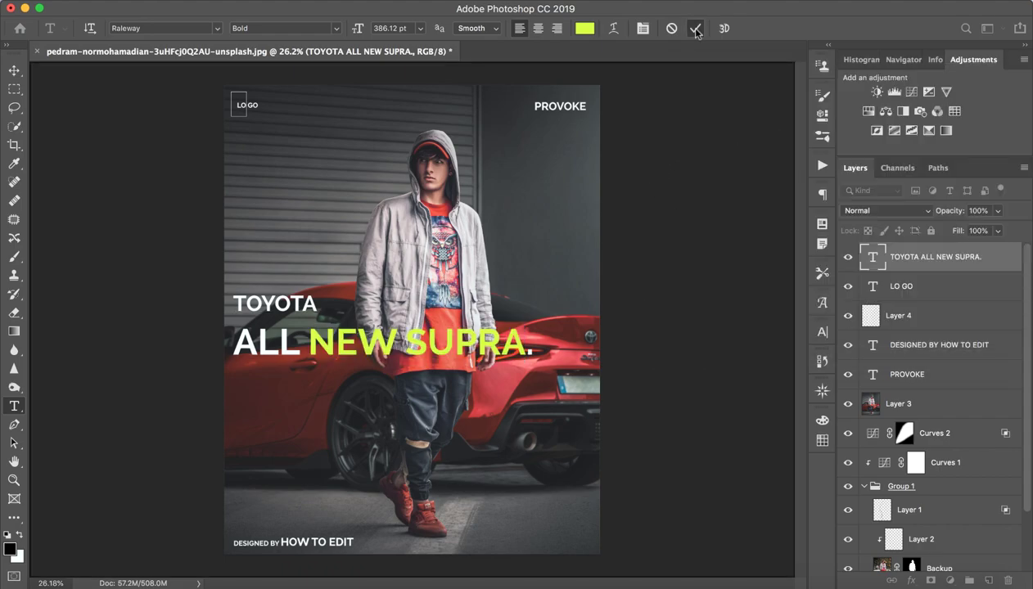